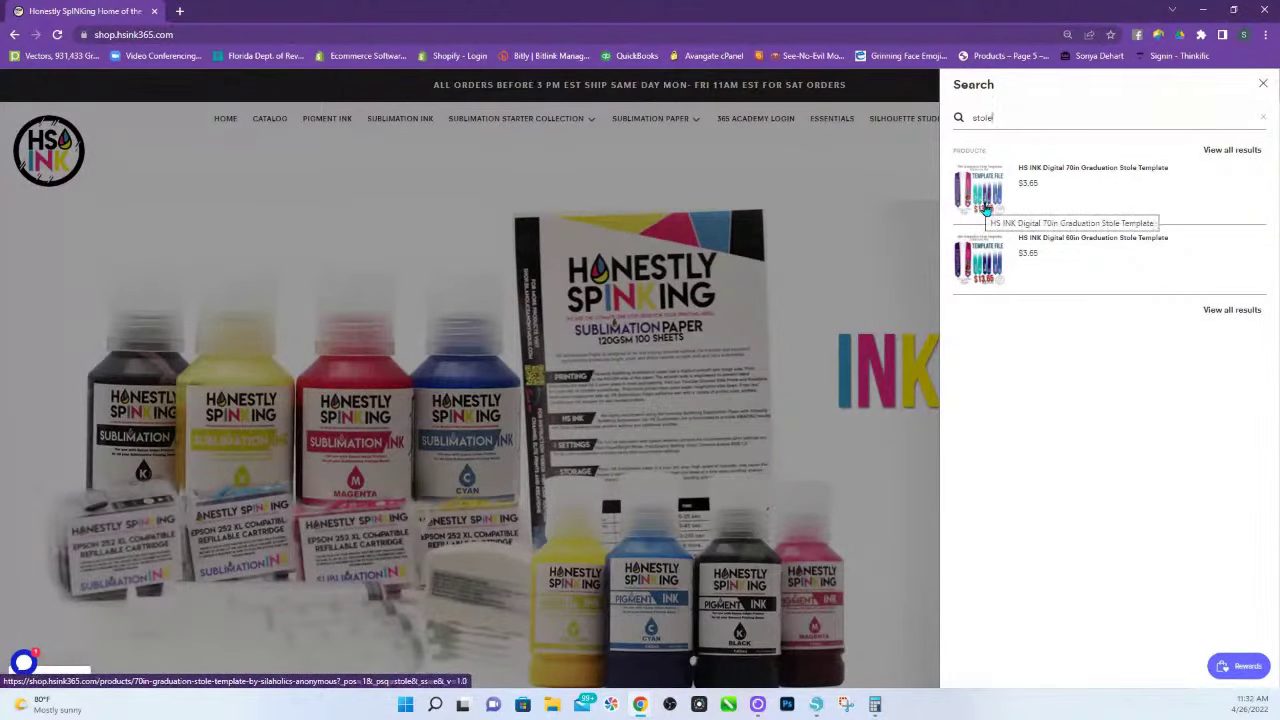
Open the HS INK Digital 70in Graduation Stole Template product and view its No Trim, Full Trim and Edge Trim images
left_click(983, 206)
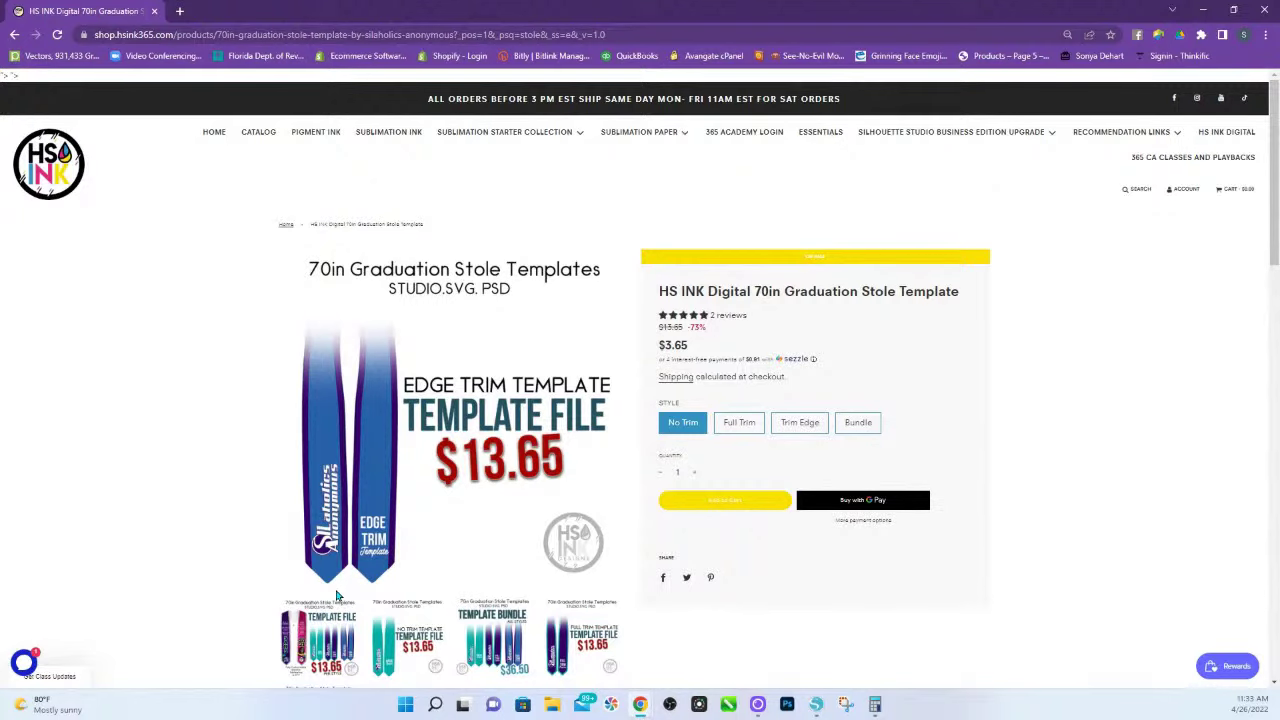
scroll(337, 596, "down", 1)
left_click(388, 588)
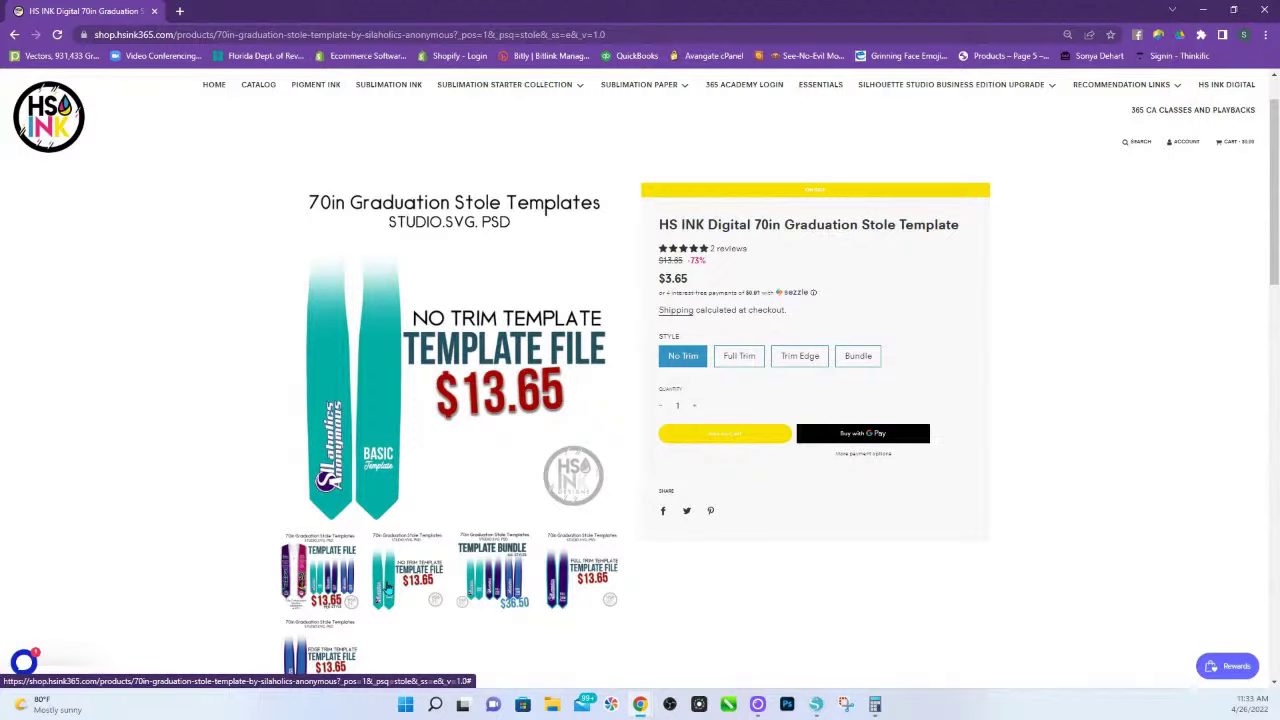
left_click(578, 585)
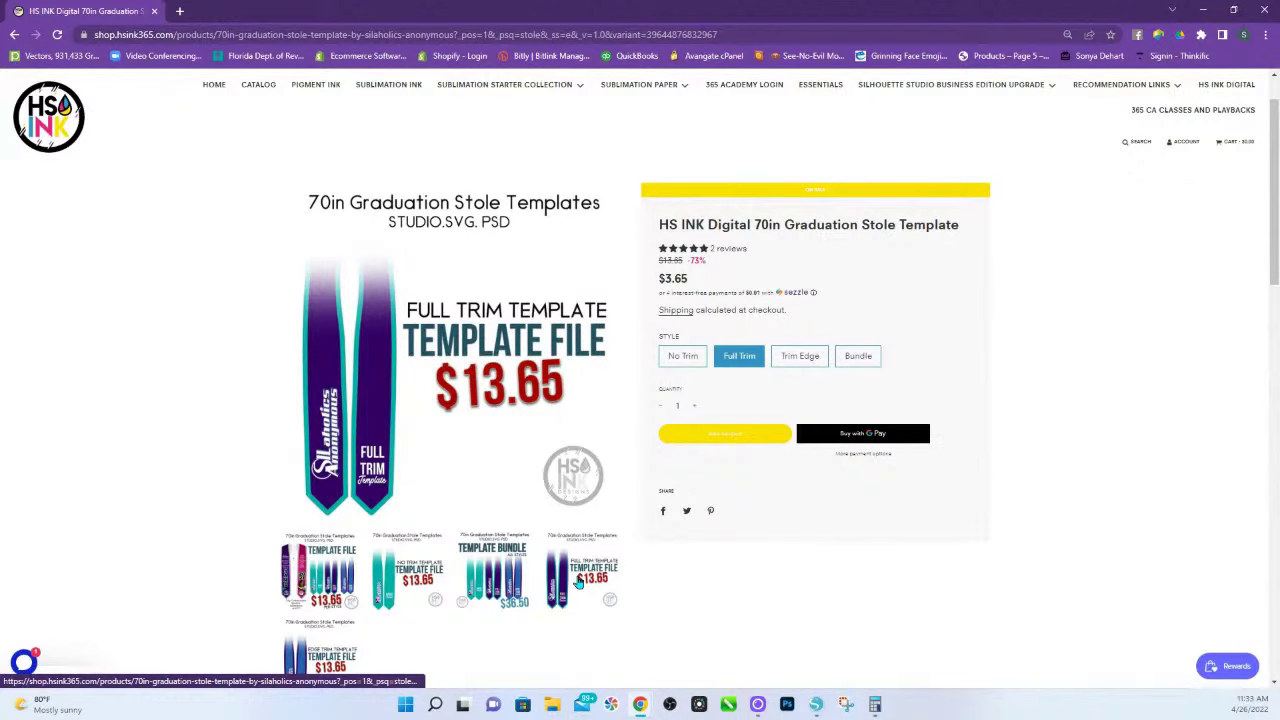
scroll(227, 582, "down", 2)
left_click(307, 569)
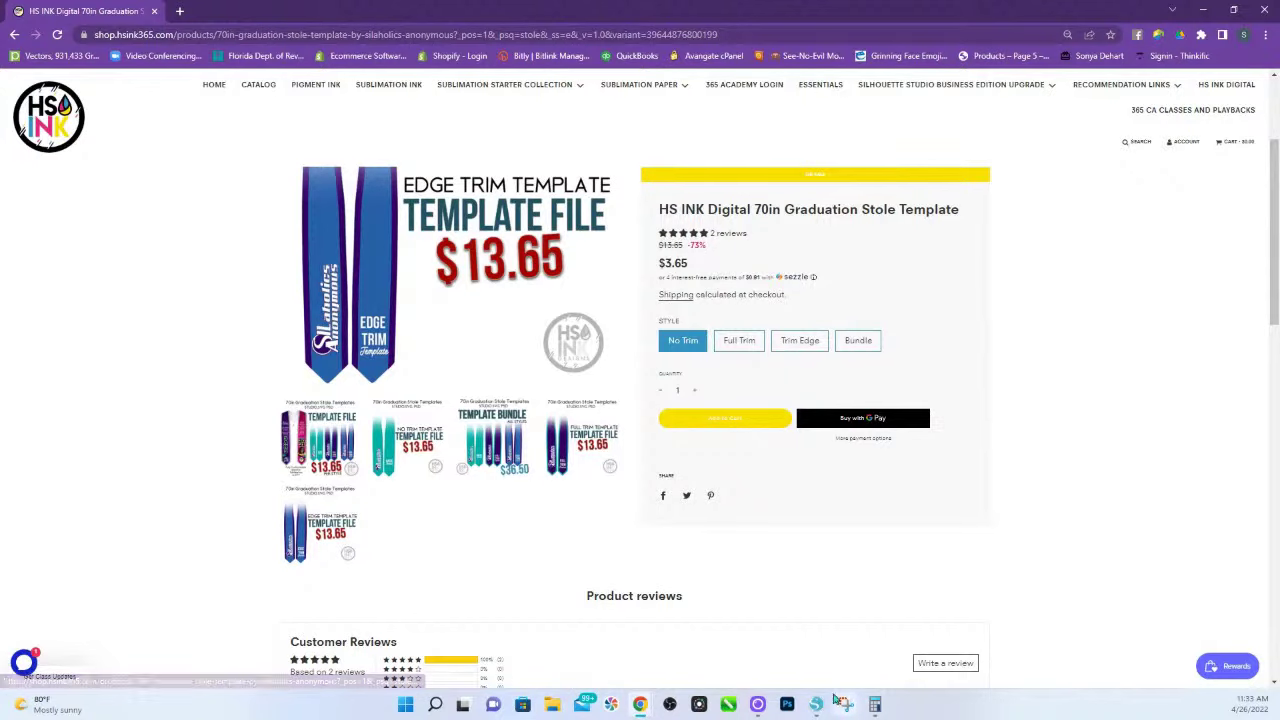
Switch to Silhouette Studio and examine the separate stole's trim strips along its length and at its pointed end
mouse_move(817, 704)
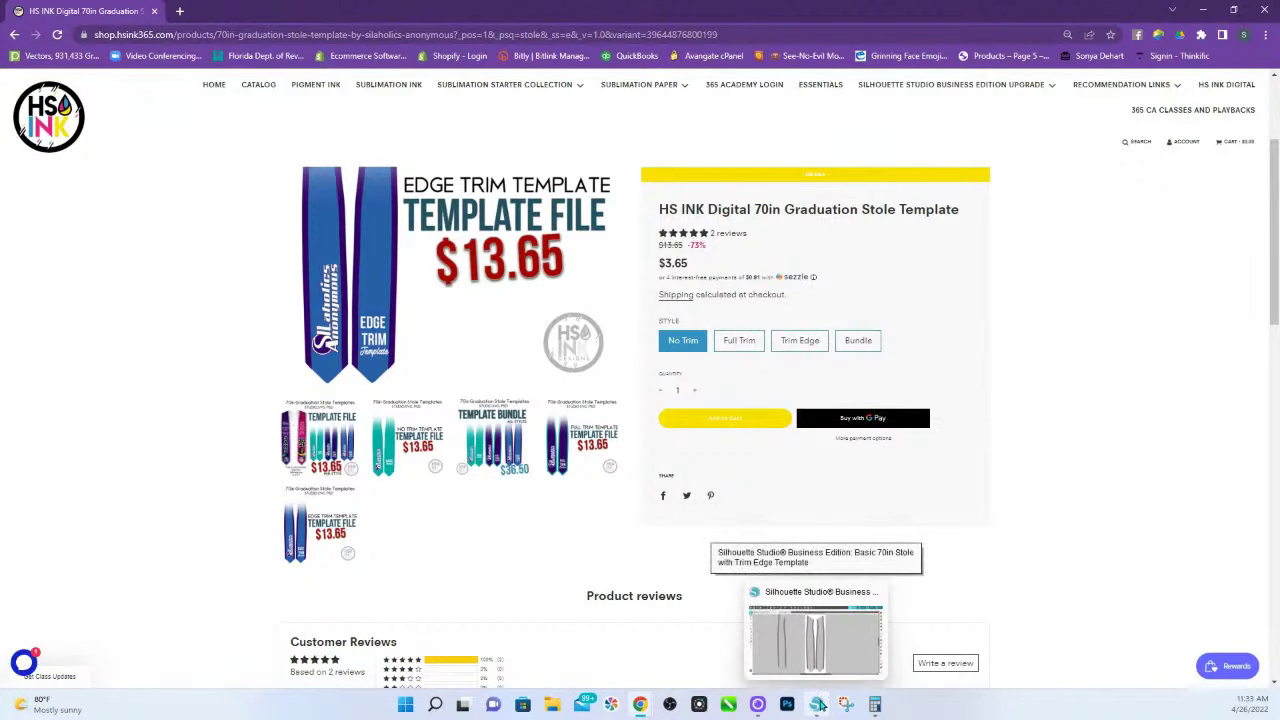
left_click(817, 704)
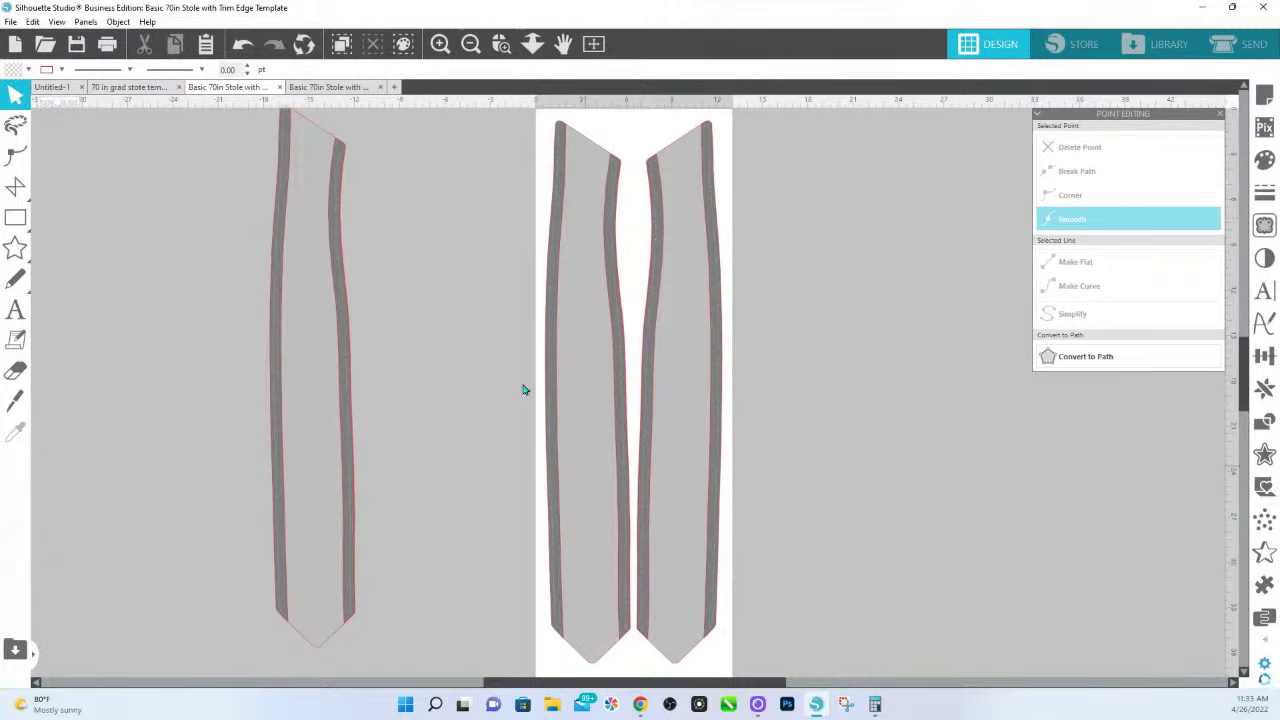
left_click(501, 43)
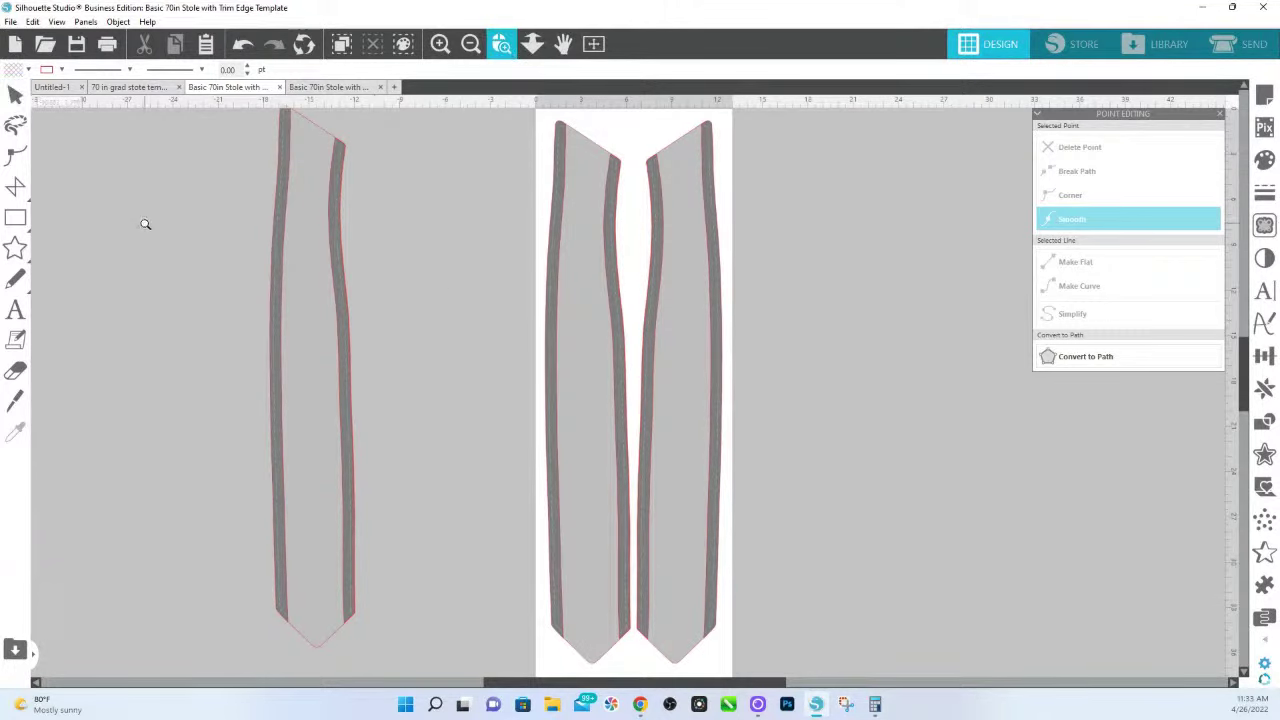
left_click_drag(146, 216, 478, 489)
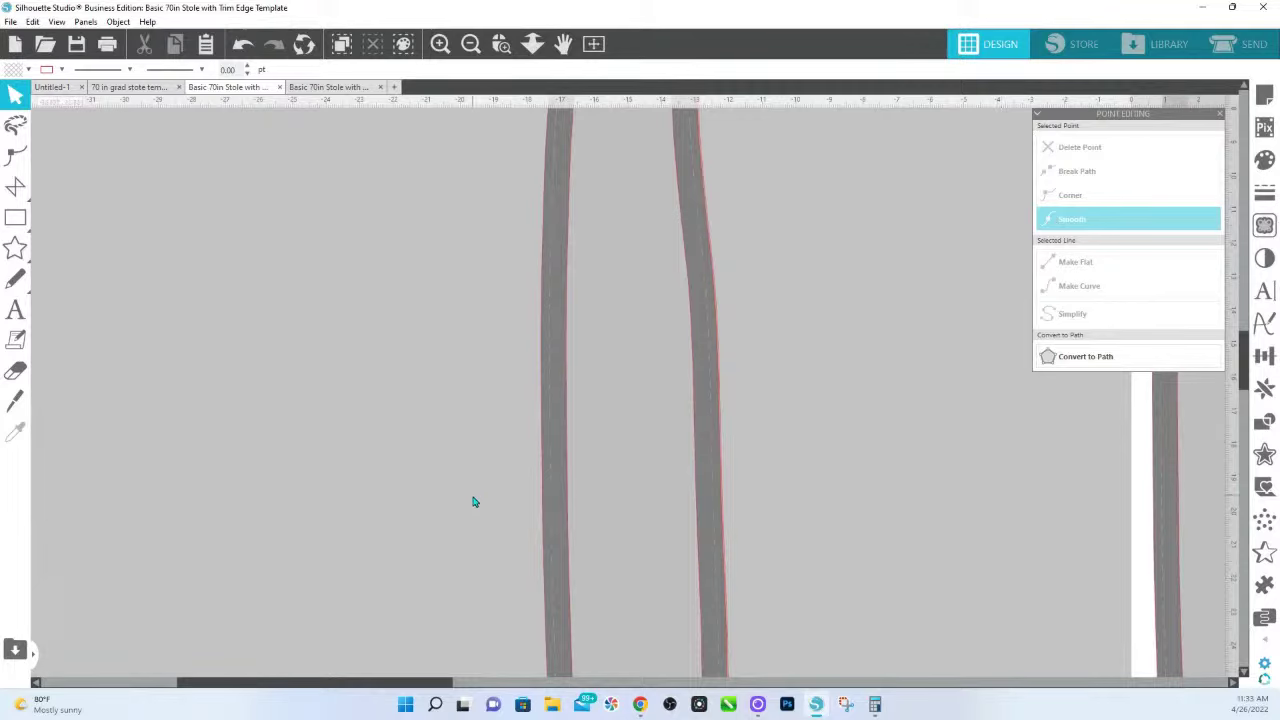
scroll(625, 580, "down", 1)
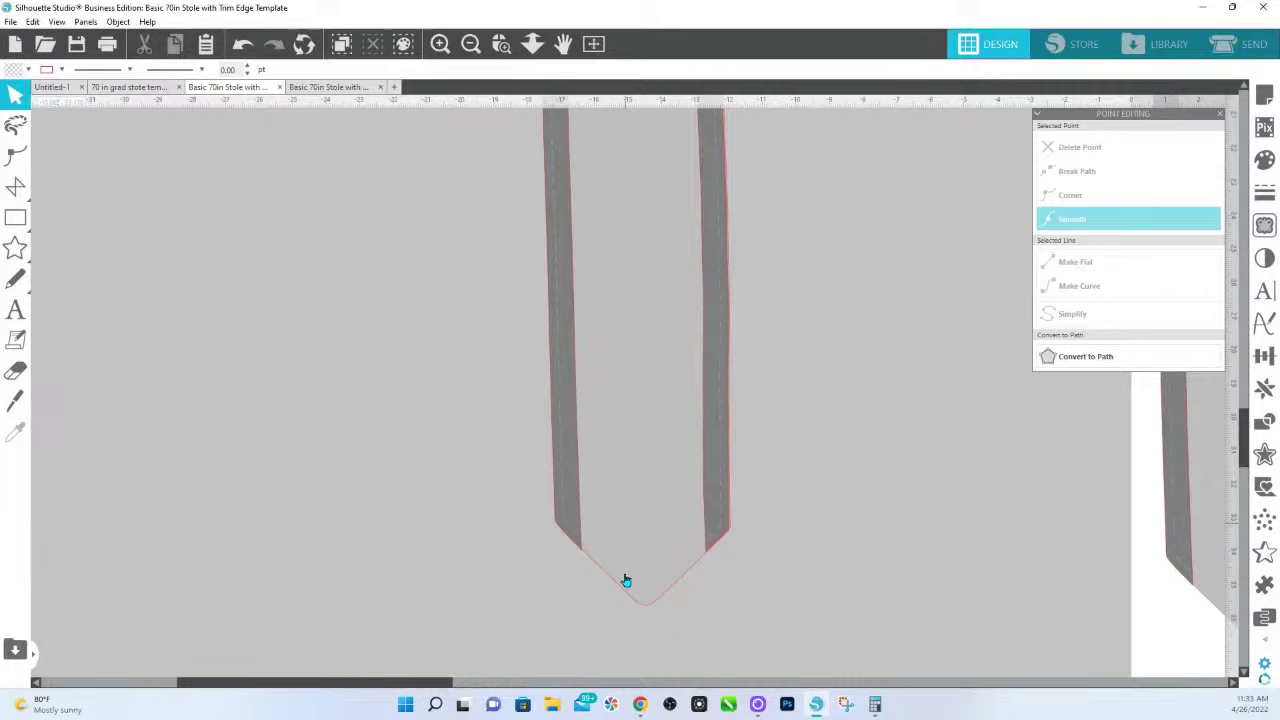
mouse_move(711, 477)
left_mouse_down()
mouse_move(717, 403)
mouse_move(606, 395)
mouse_move(703, 471)
left_mouse_up()
key("i")
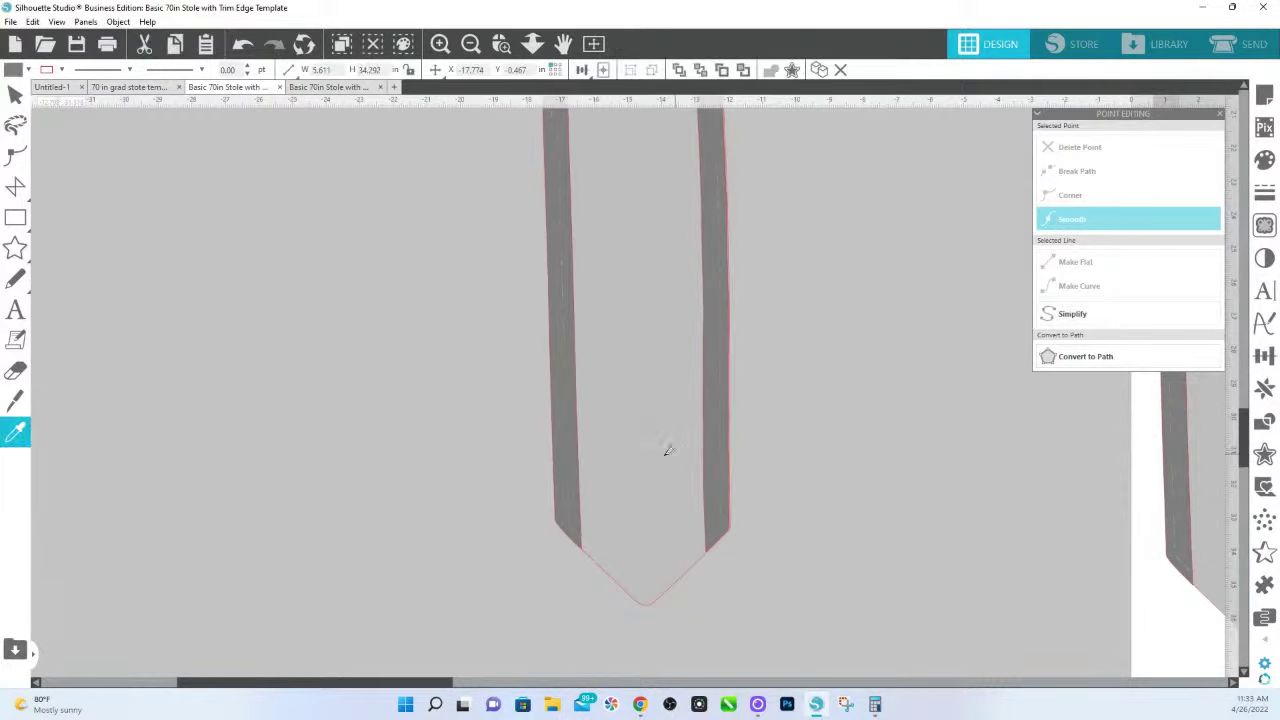
scroll(566, 403, "up", 5)
key("Escape")
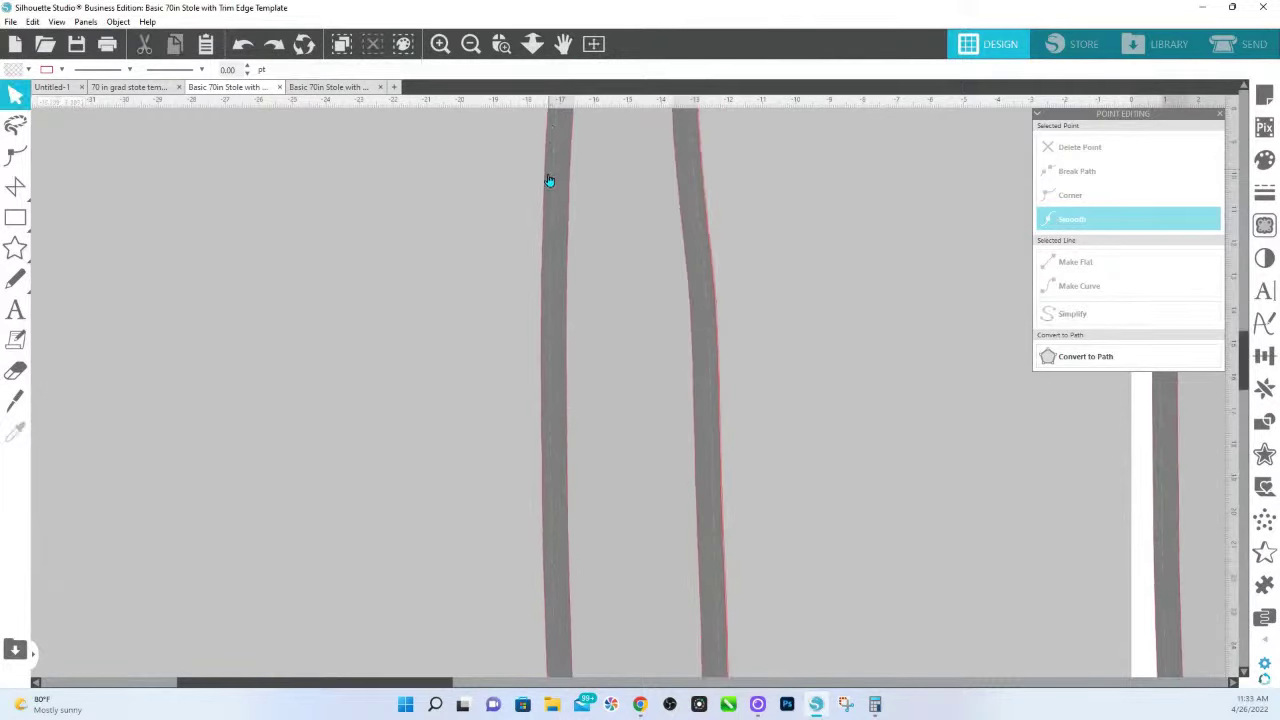
Align the trim strips and the outline of the separate stole along their right edges
left_click(549, 182)
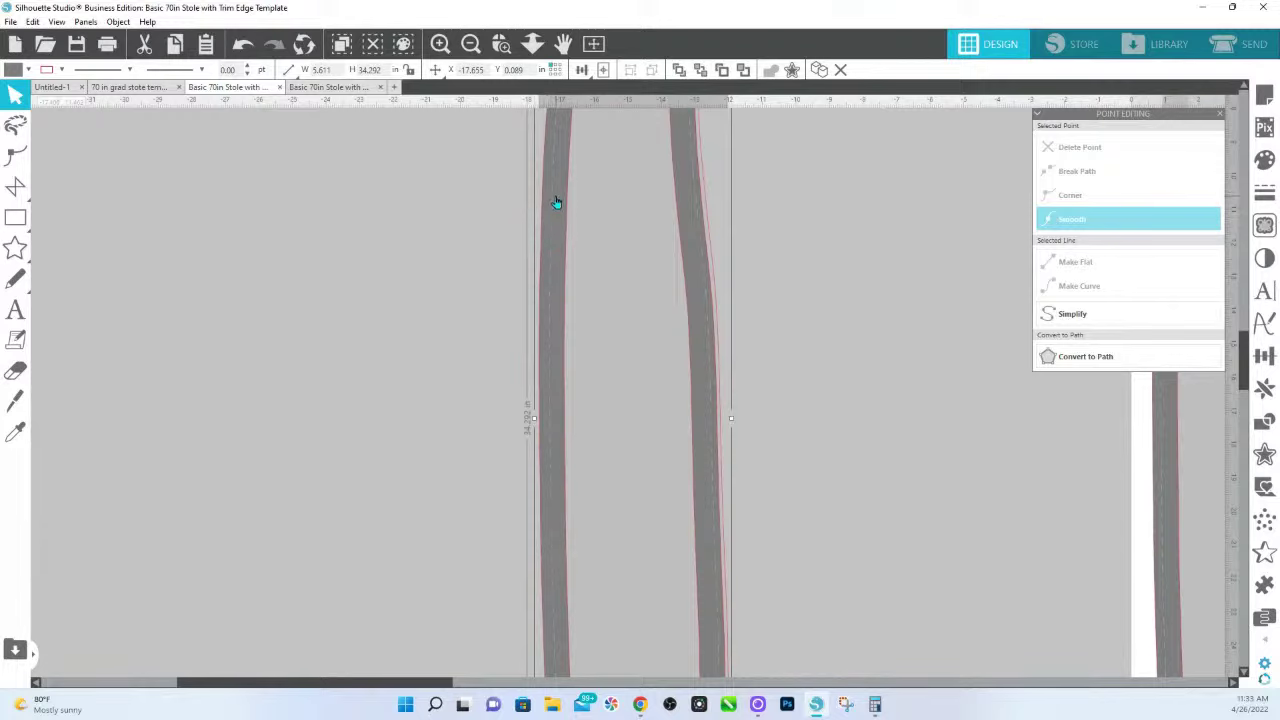
left_click(501, 43)
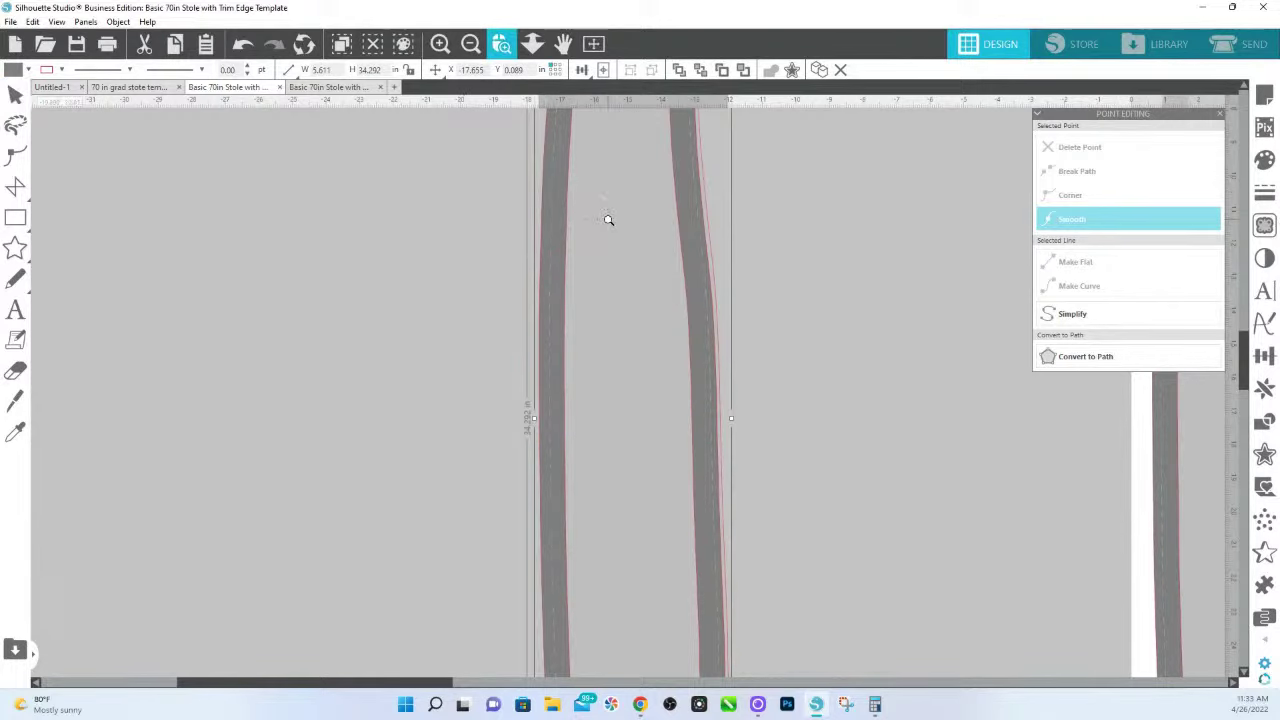
left_click_drag(608, 219, 494, 254)
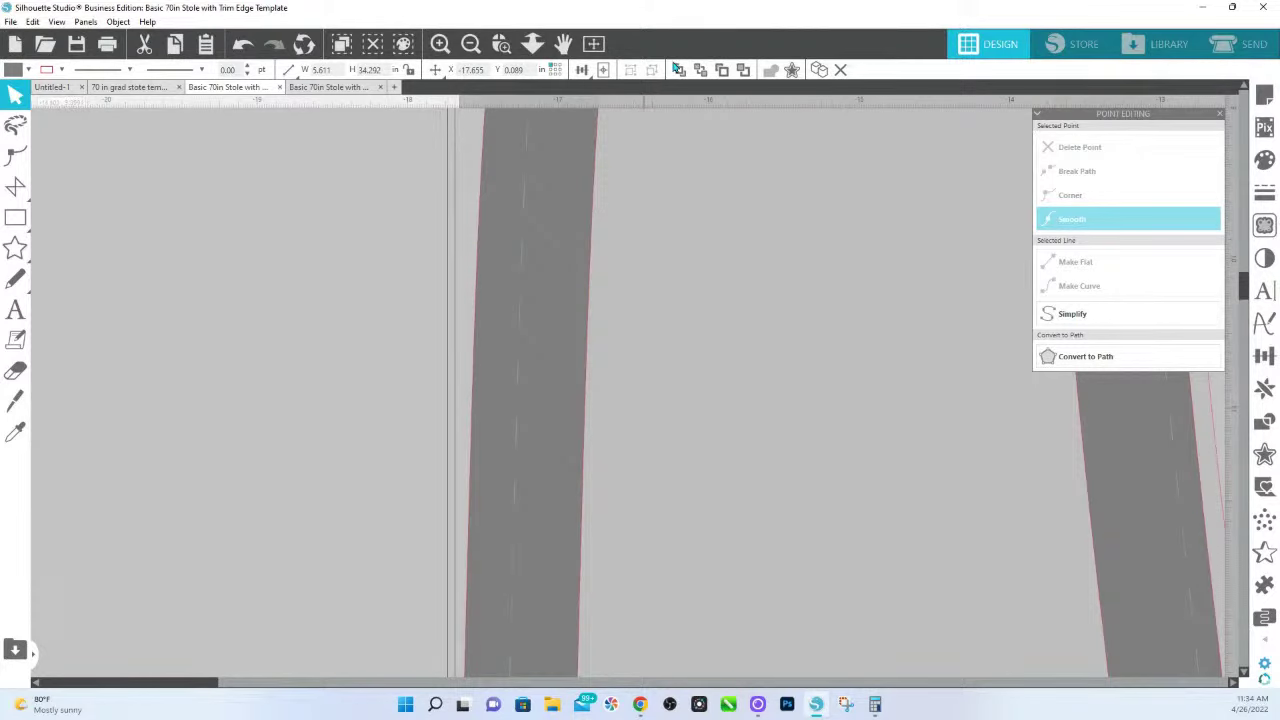
left_click(532, 43)
left_click_drag(630, 241, 634, 206)
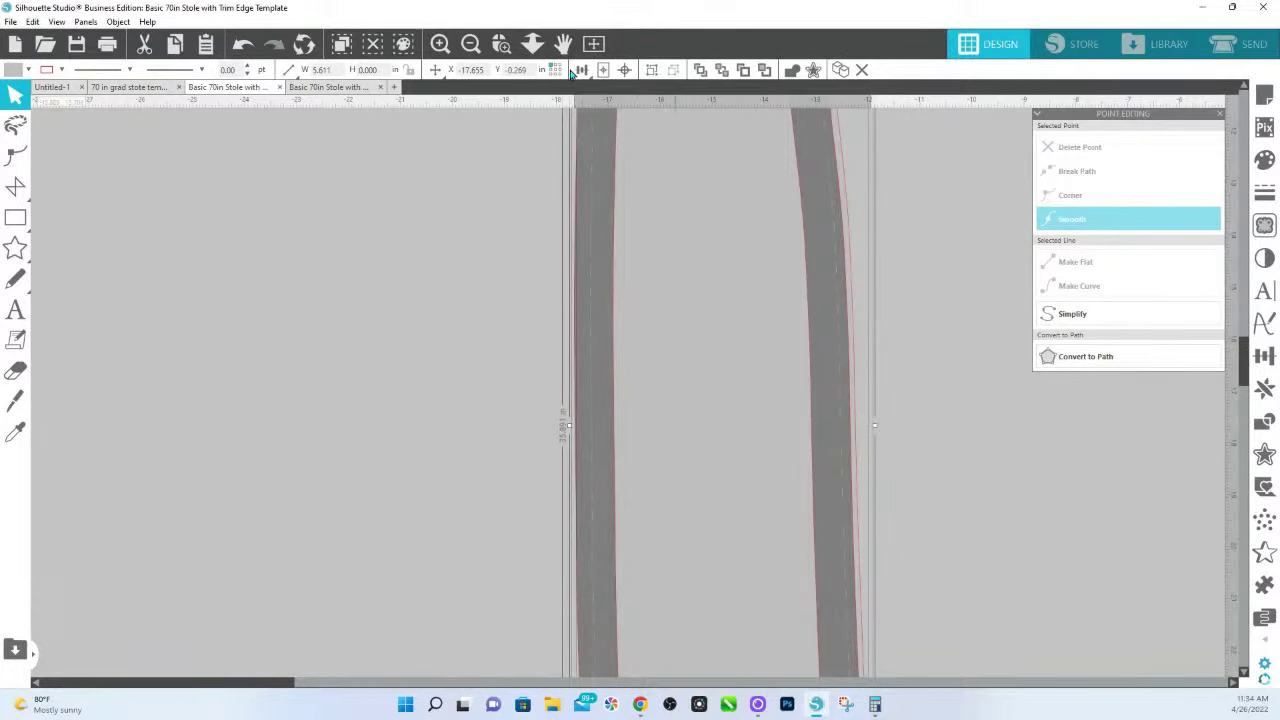
mouse_move(581, 70)
left_click(625, 98)
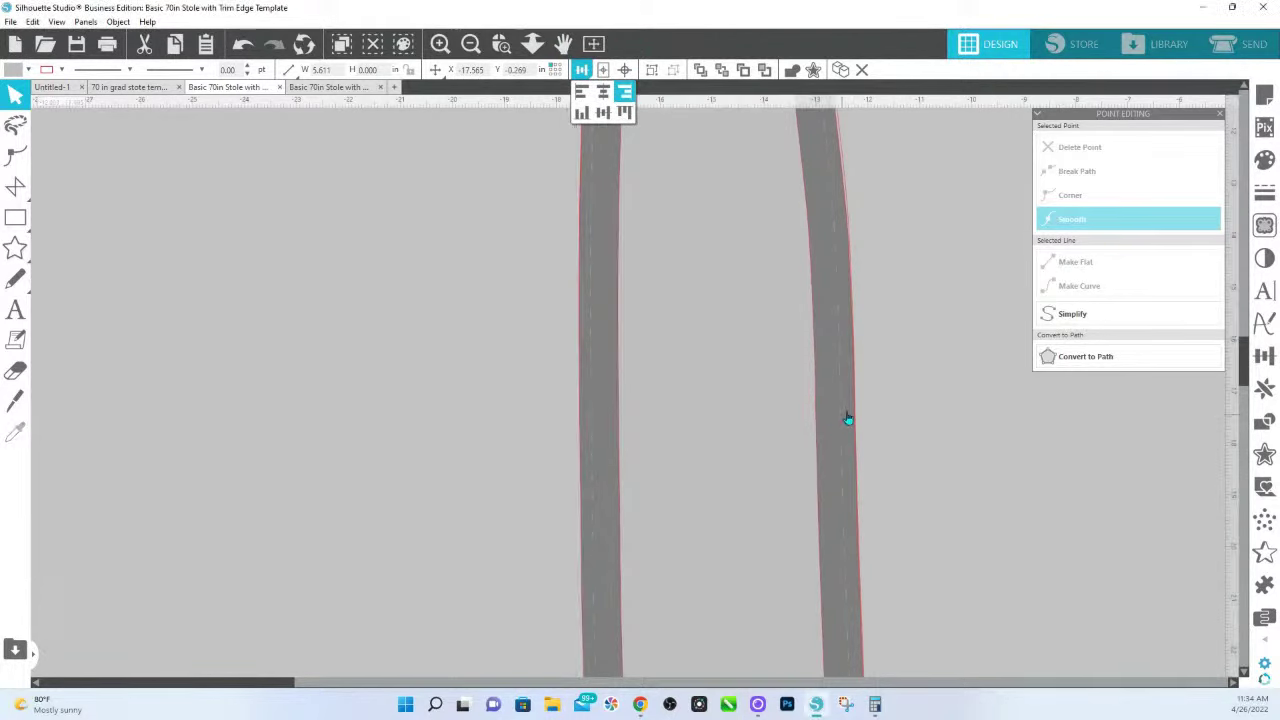
left_click(845, 420)
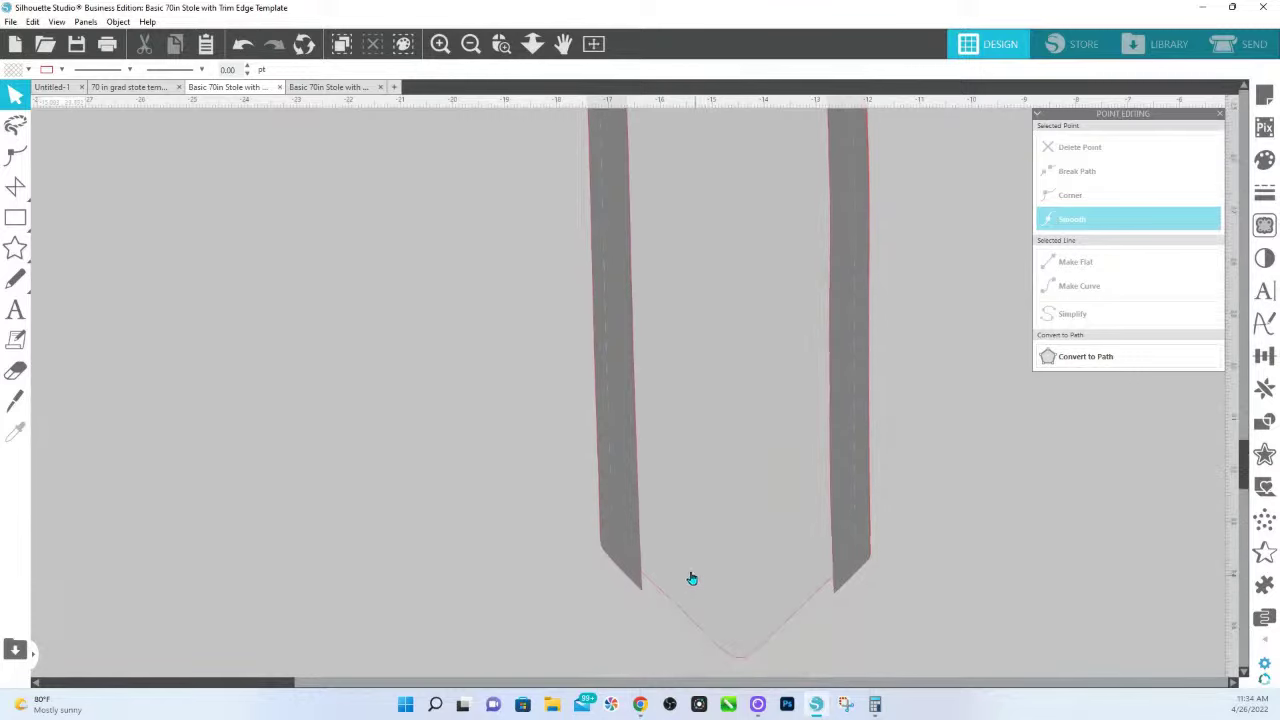
Align the trim strips and the stole outline along their top edges
left_click(596, 592)
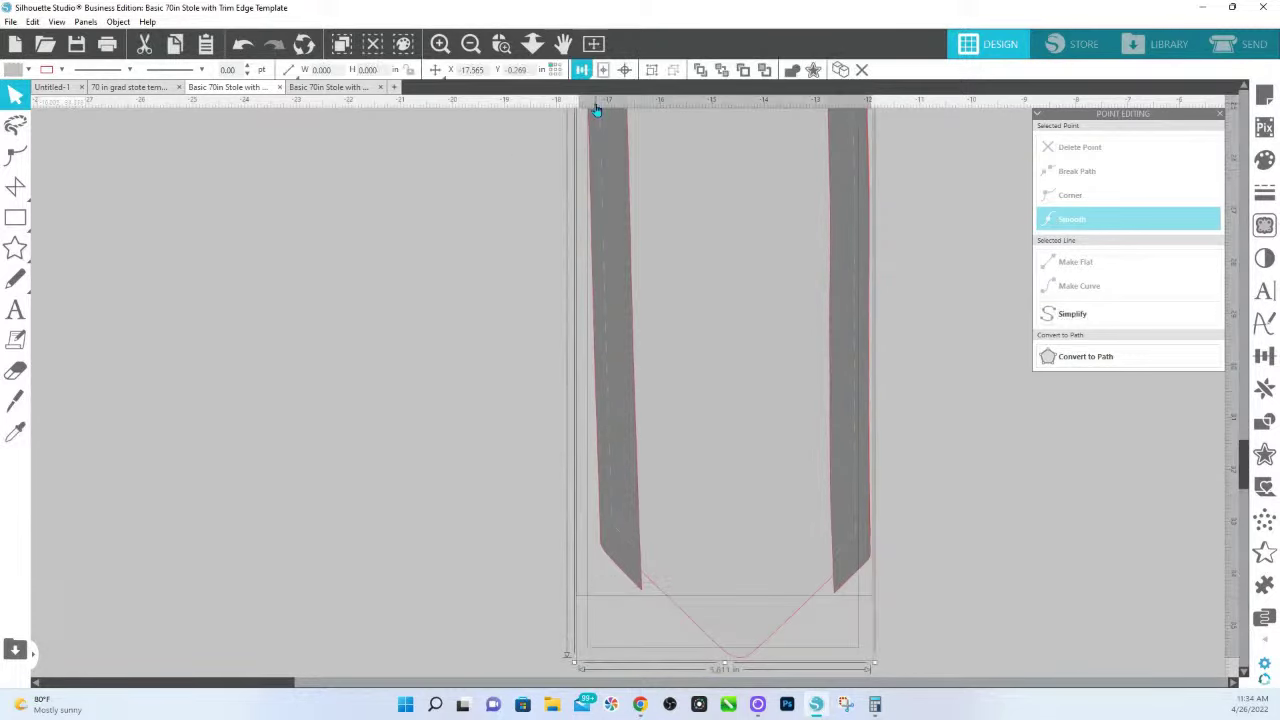
mouse_move(583, 76)
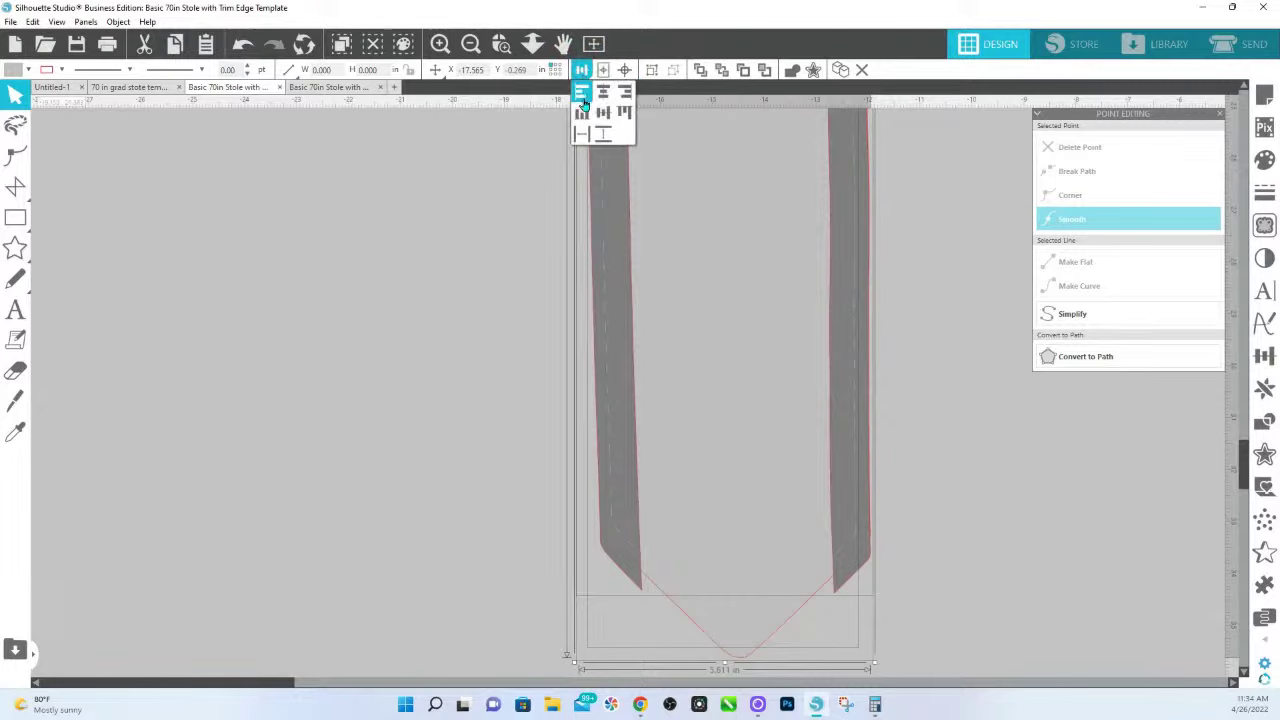
left_click(624, 113)
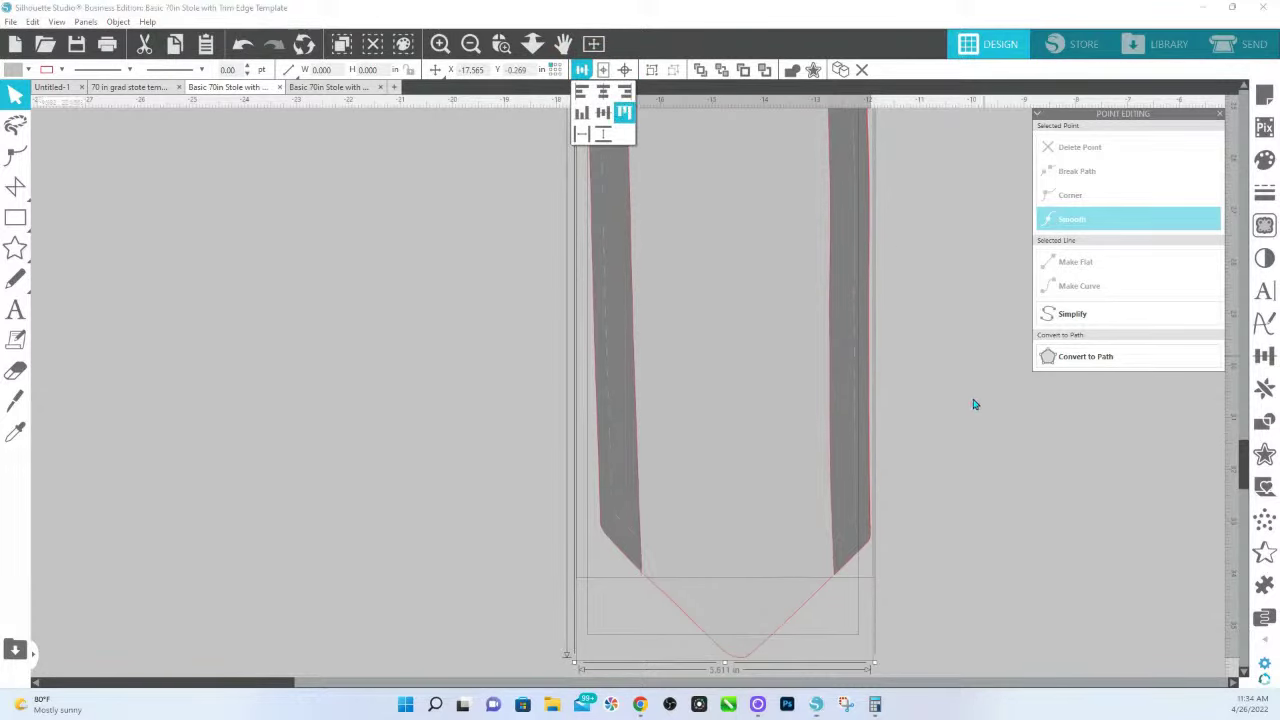
left_click(972, 570)
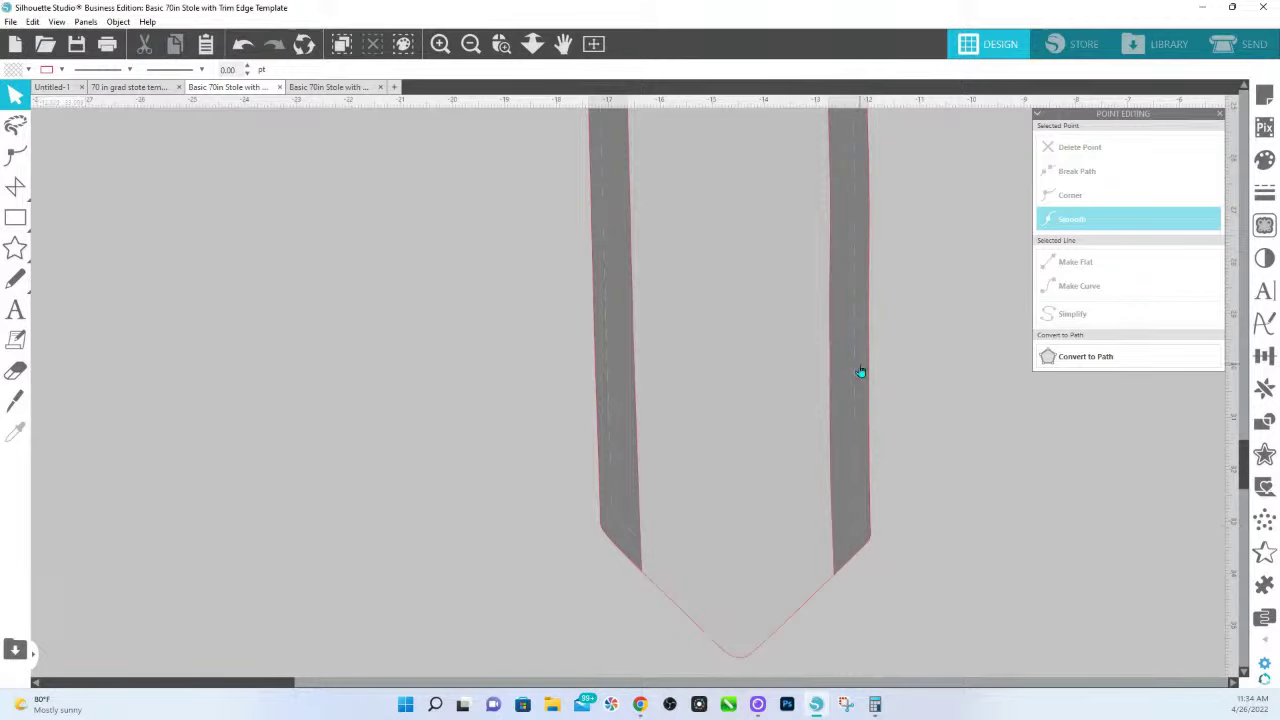
Sketch a small freehand closed shape, about 0.85 by 1.59 in, over the stole's right trim strip
left_click(15, 280)
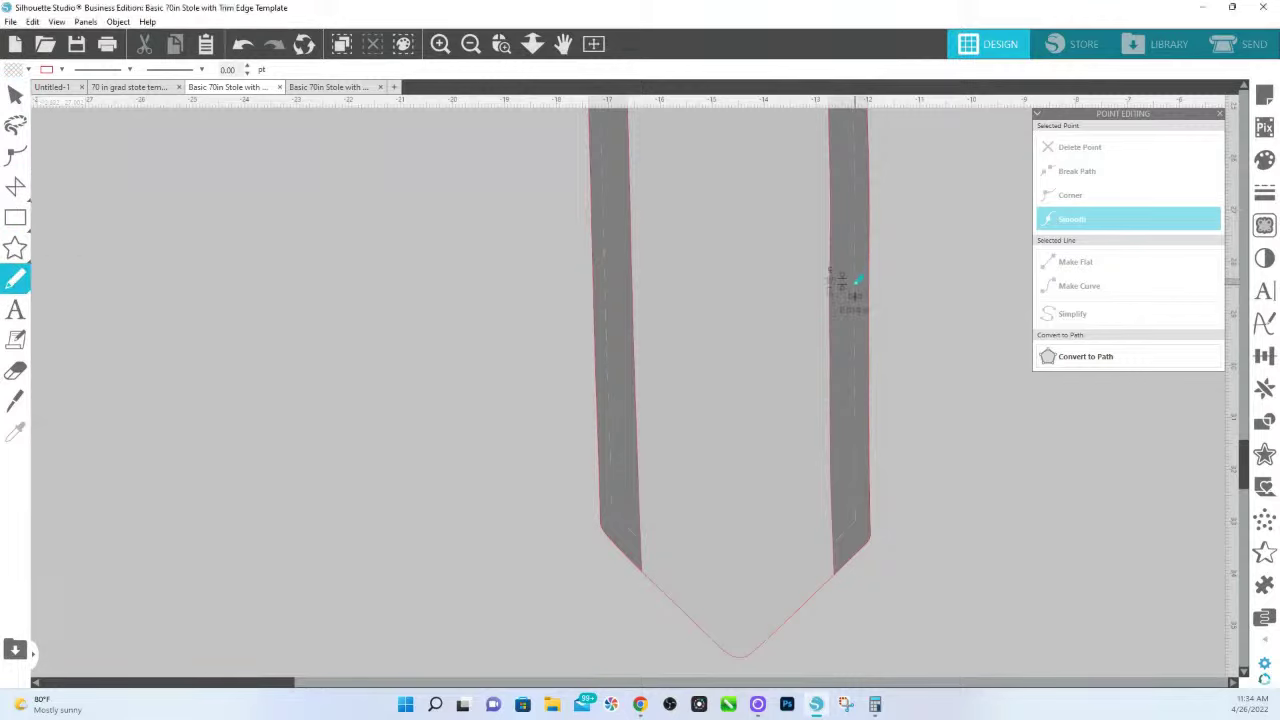
mouse_move(856, 282)
left_mouse_down()
mouse_move(837, 363)
mouse_move(818, 282)
mouse_move(858, 286)
left_mouse_up()
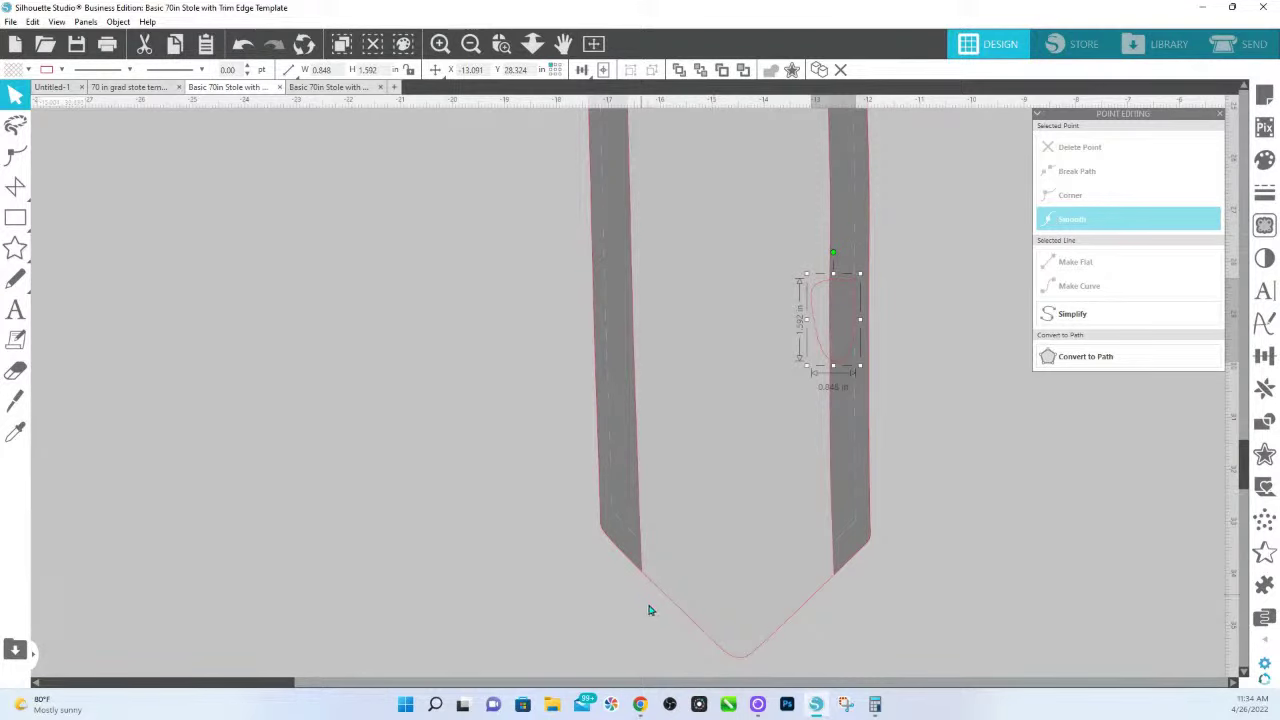
Bring the dashed seam line inside the stole's trim to the front and set its line colour to yellow
left_click(631, 537)
right_click(631, 537)
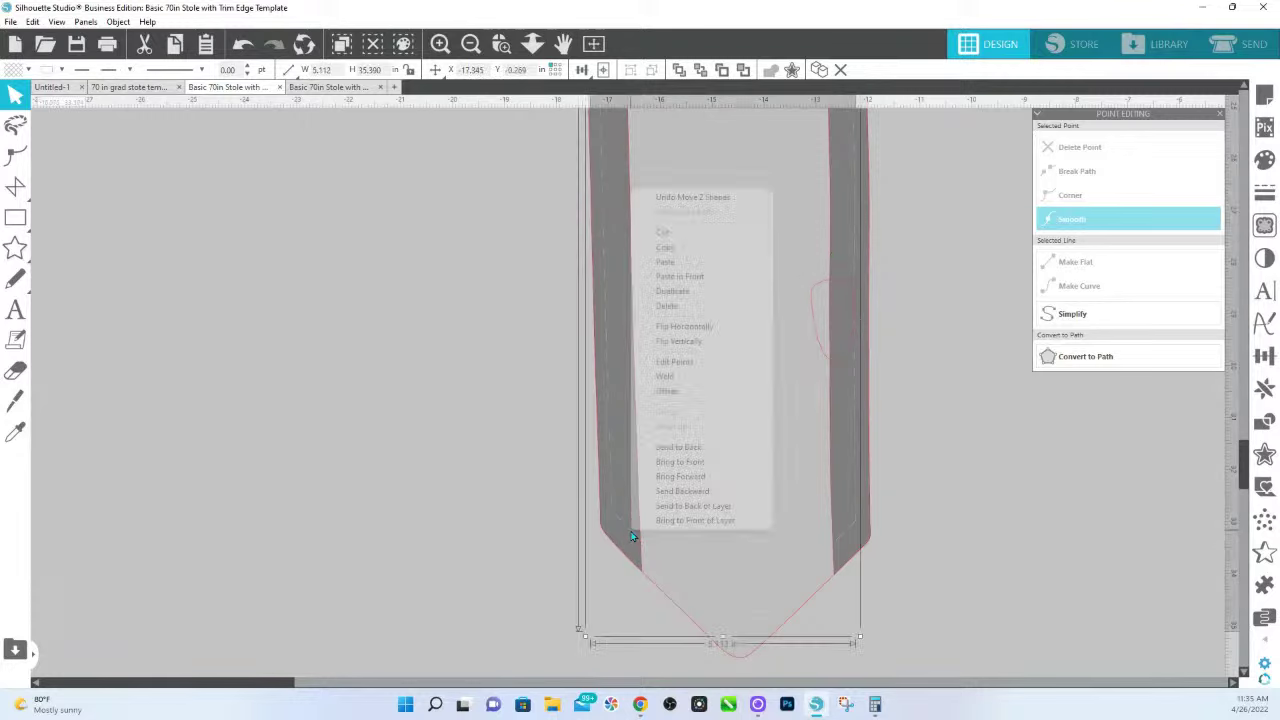
left_click(720, 465)
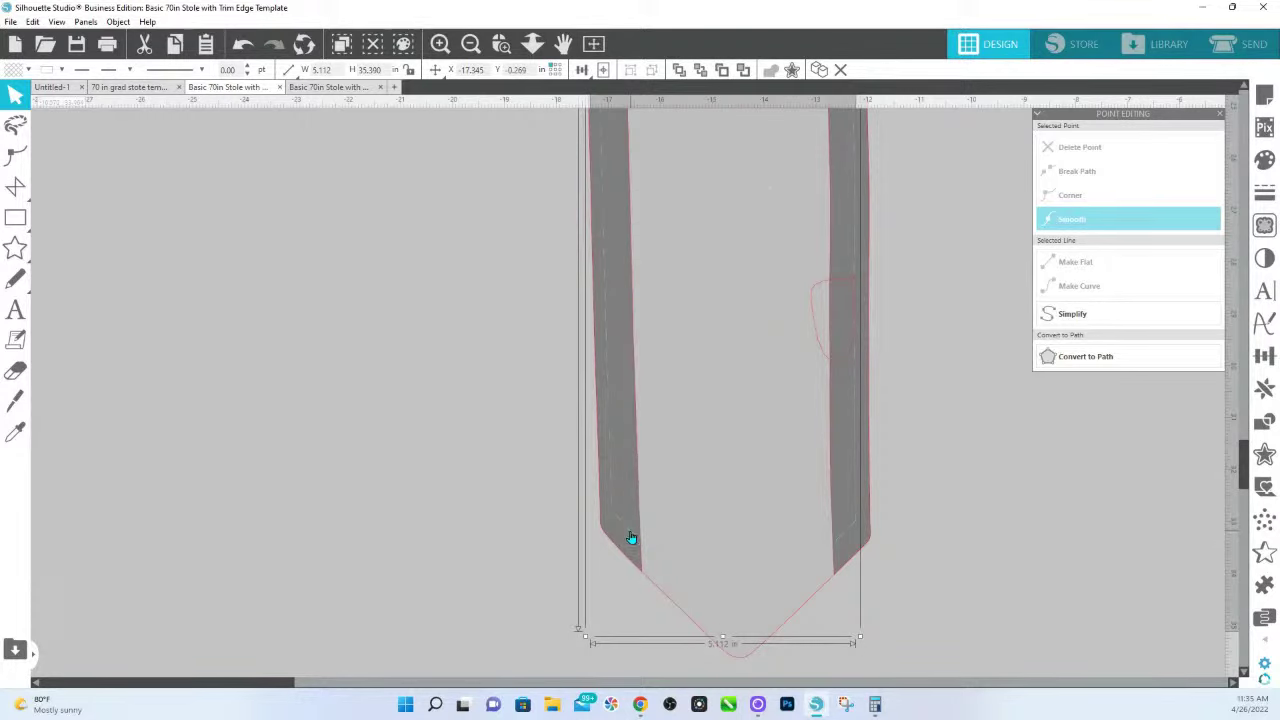
left_click_drag(631, 537, 591, 537)
key("ctrl+z")
left_click(56, 70)
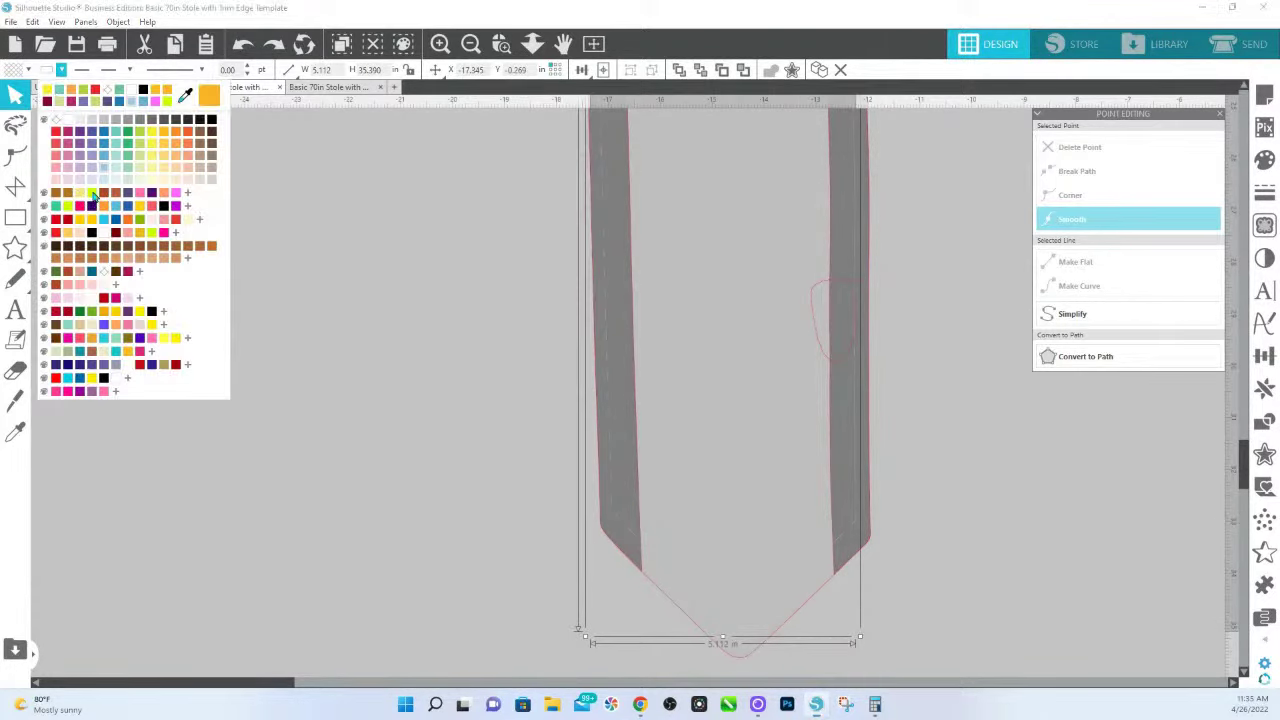
left_click(93, 195)
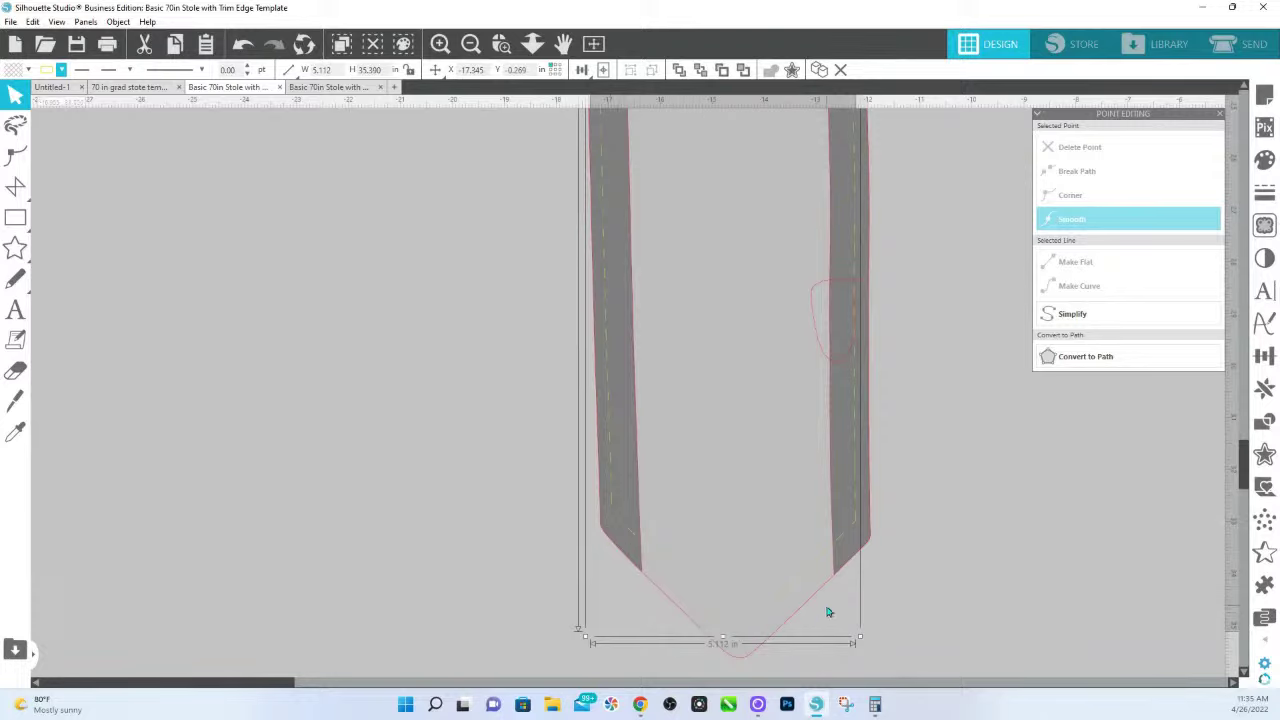
Delete the small freehand shape over the right trim strip
left_click(821, 288)
key("Delete")
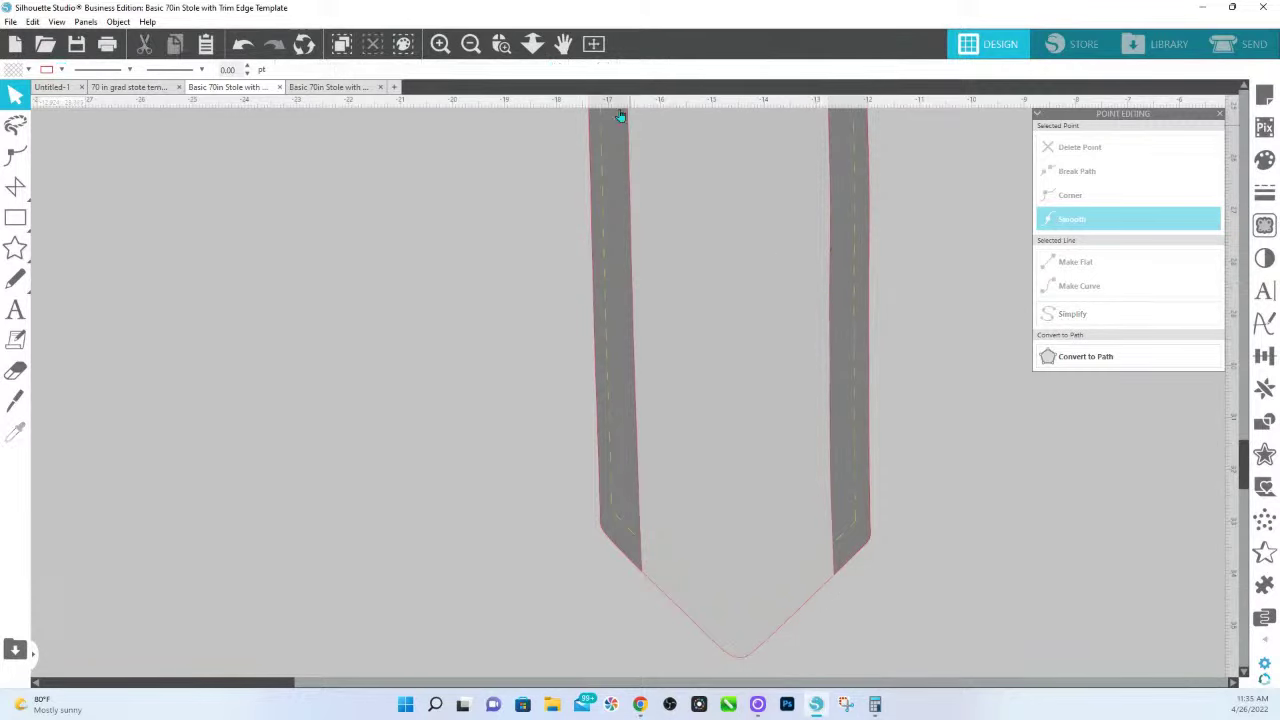
Select the yellow dashed seam line at the stole's lower end and save the template
left_click(532, 43)
scroll(575, 285, "down", 1)
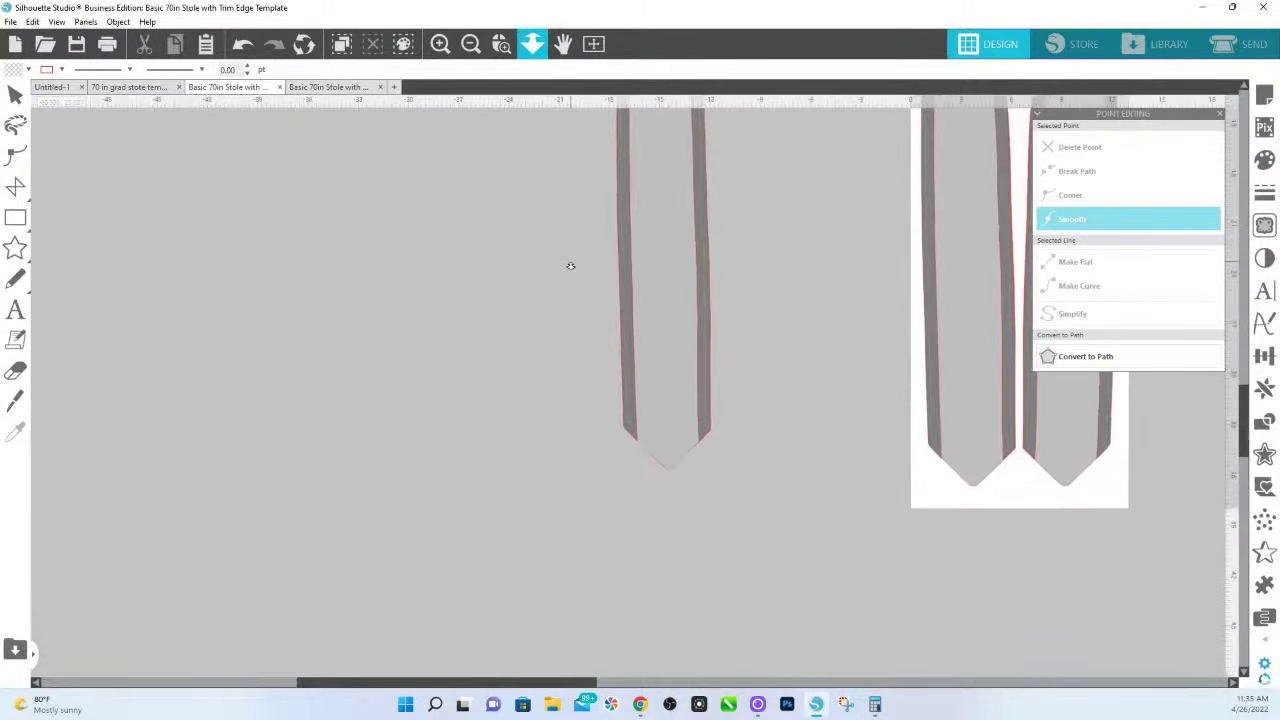
left_click_drag(740, 363, 749, 579)
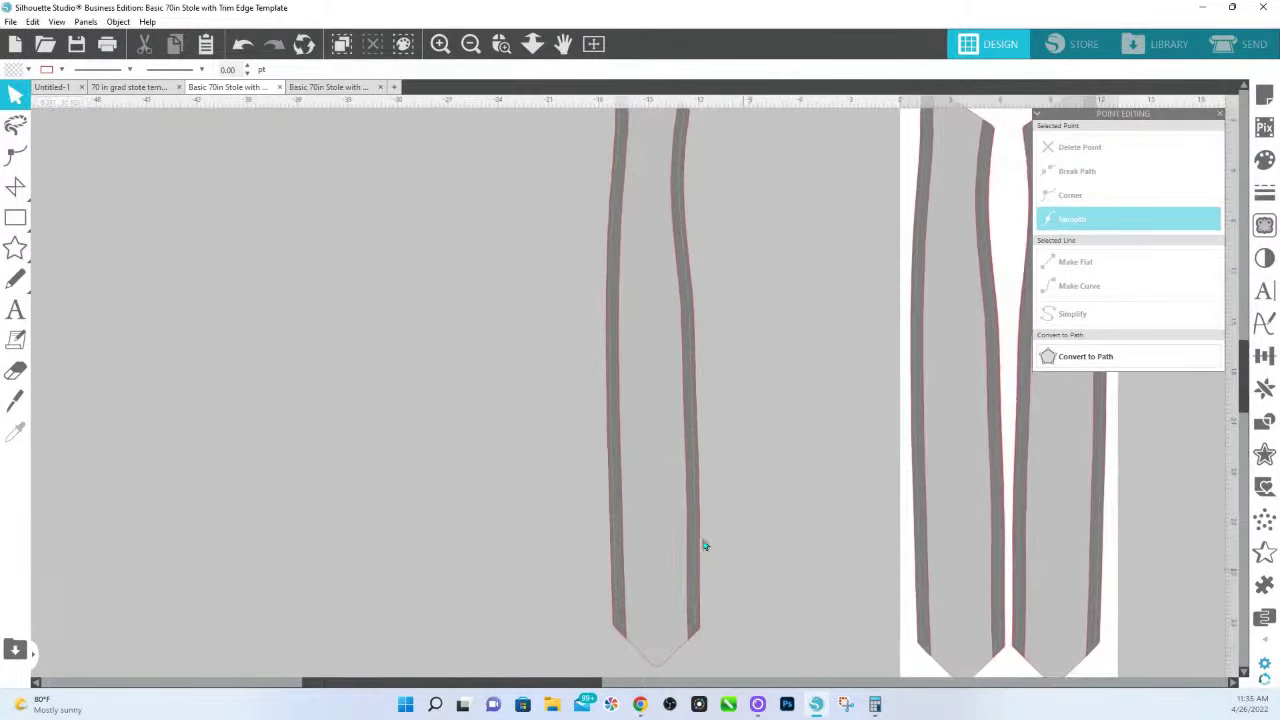
left_click(503, 48)
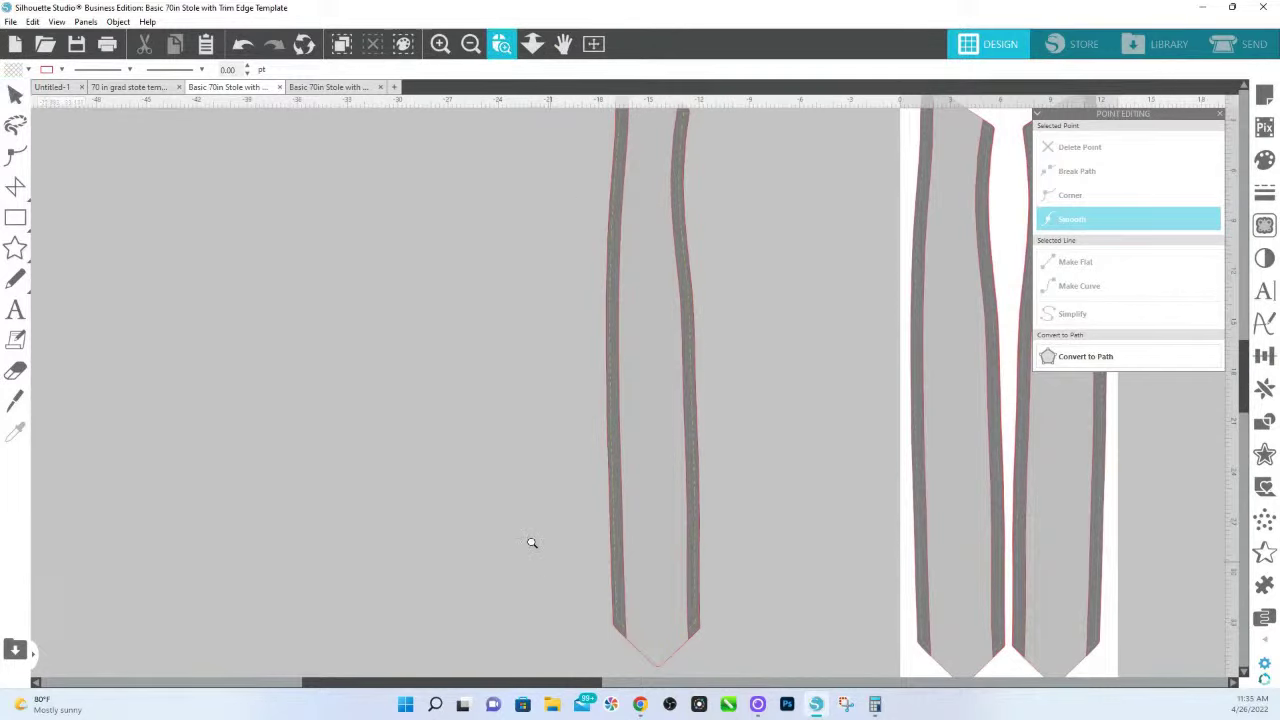
left_click_drag(531, 542, 803, 654)
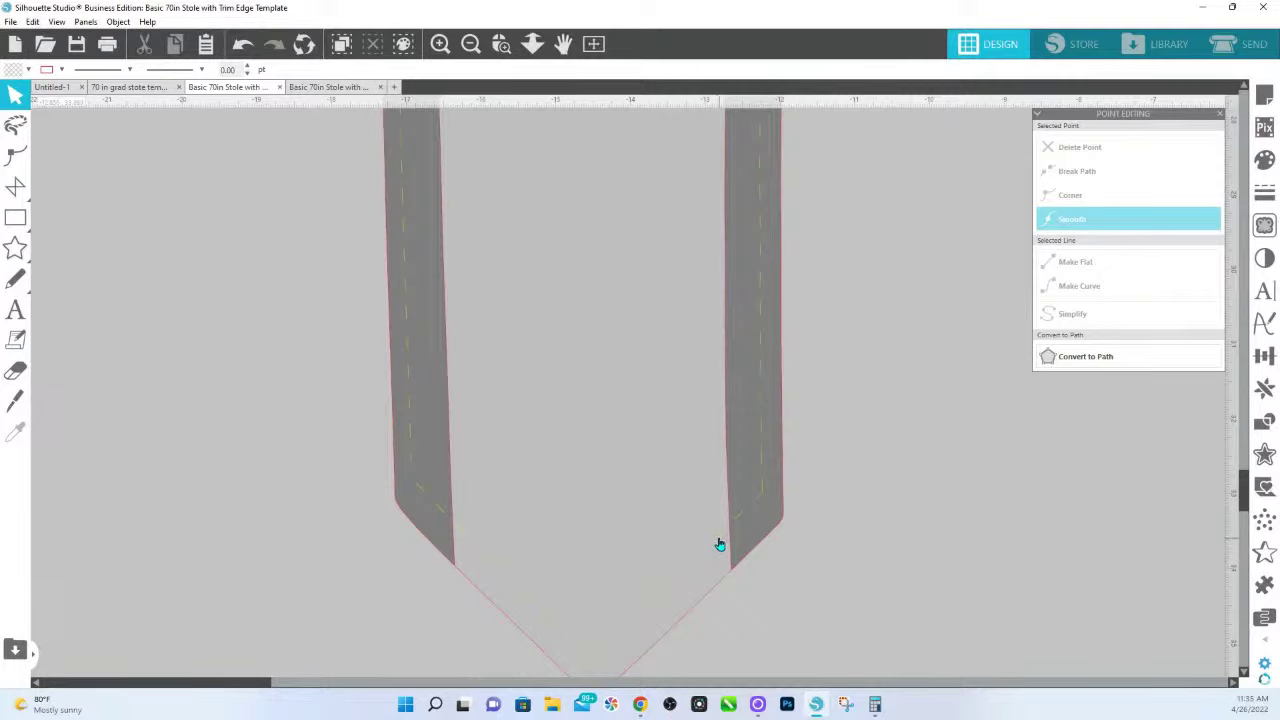
left_click(719, 542)
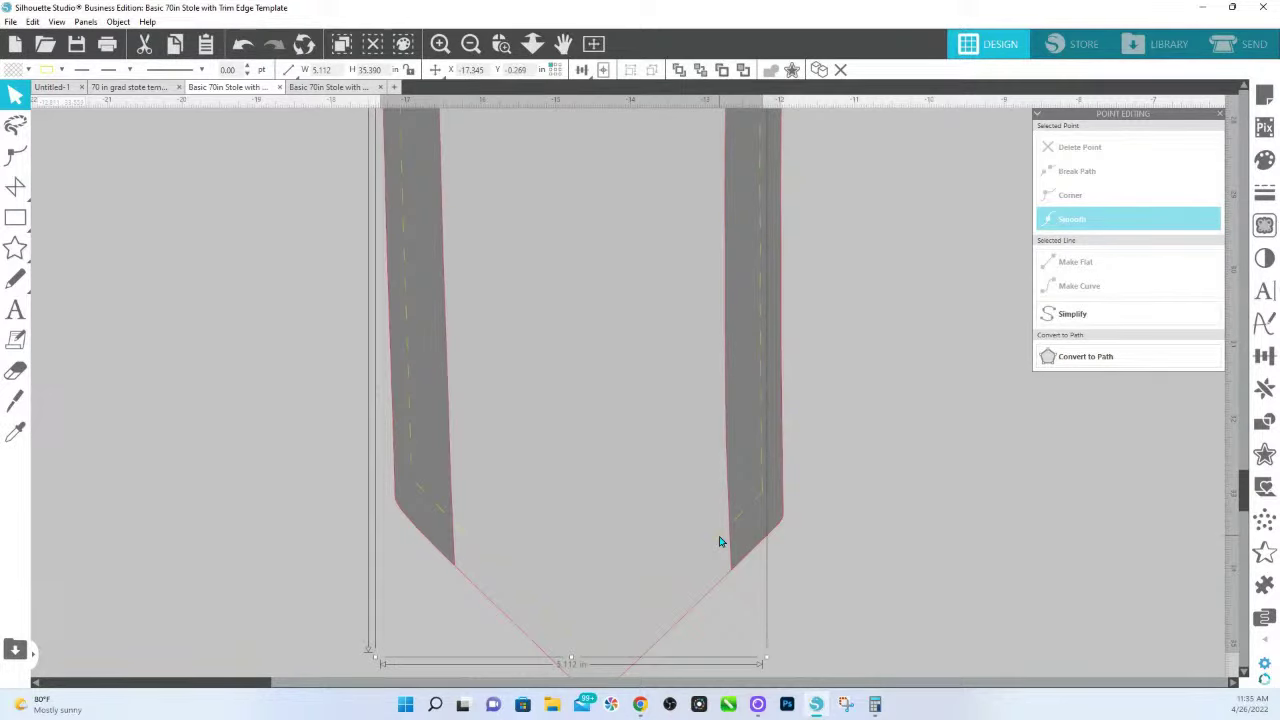
key("ctrl+s")
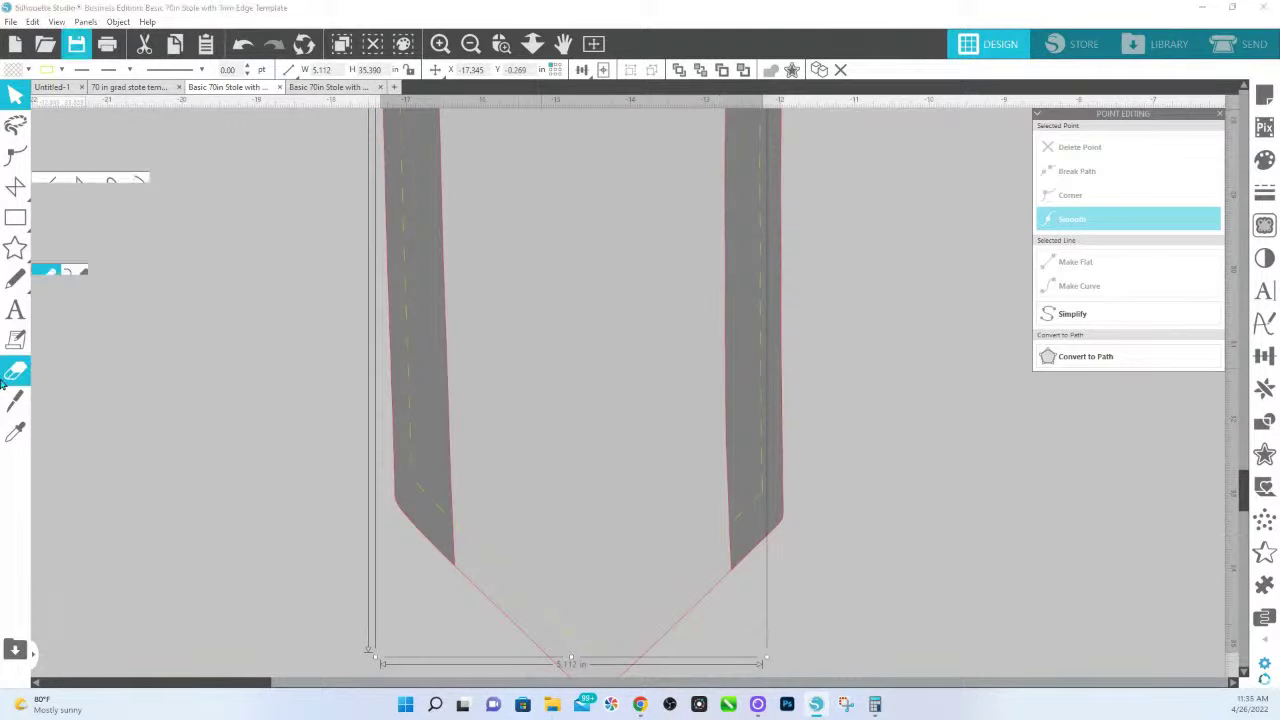
Draw a straight horizontal line about 4.74 in long across the stole, from one side of the dashed seam line to the other
left_click(44, 185)
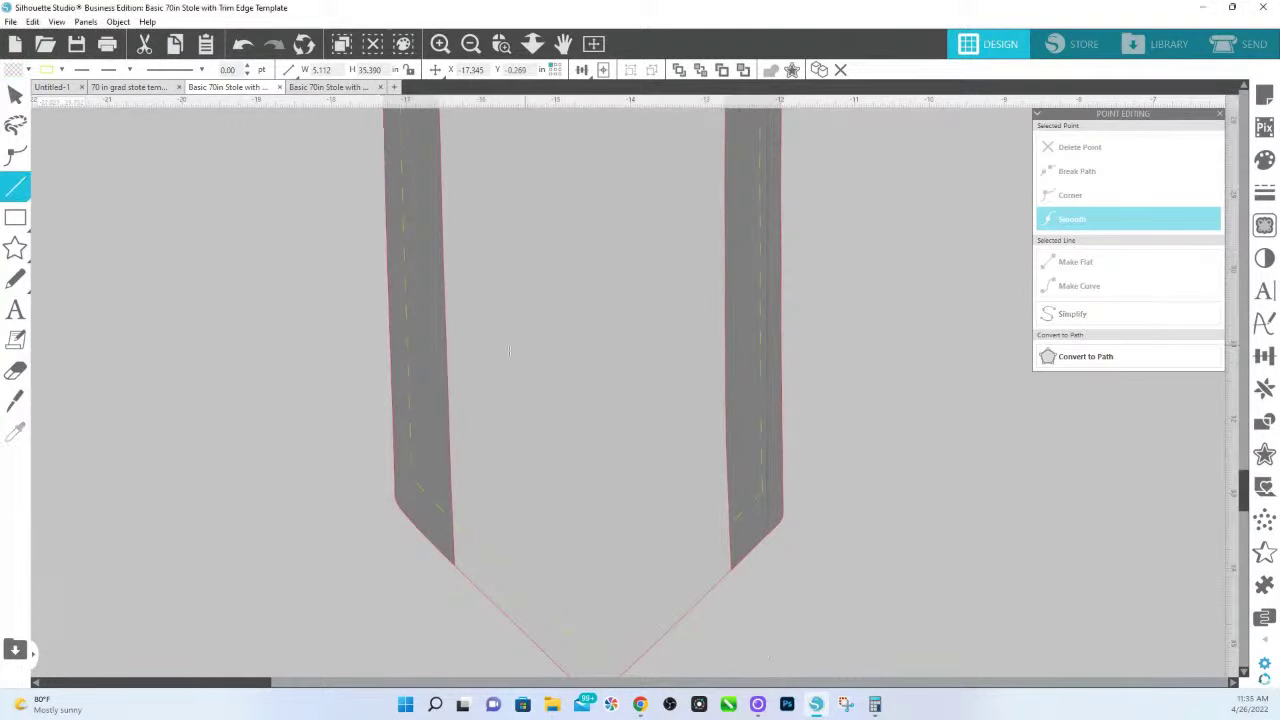
left_click(404, 341)
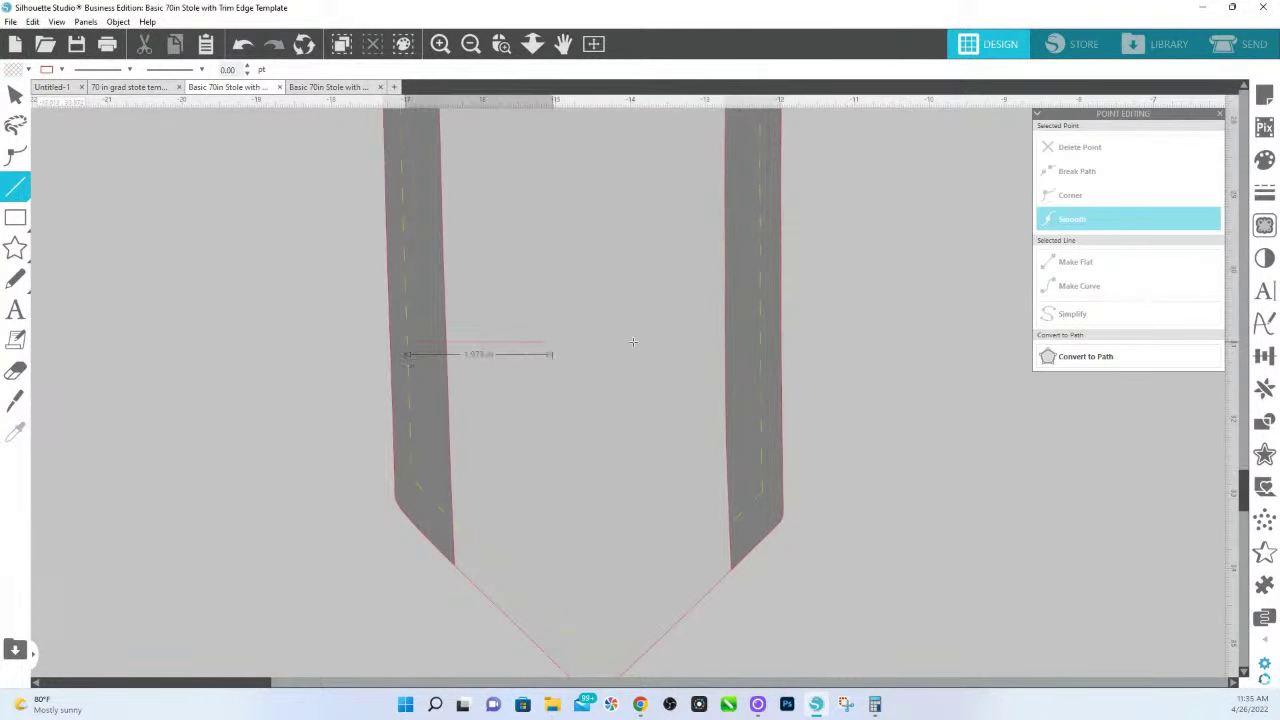
left_click(759, 340)
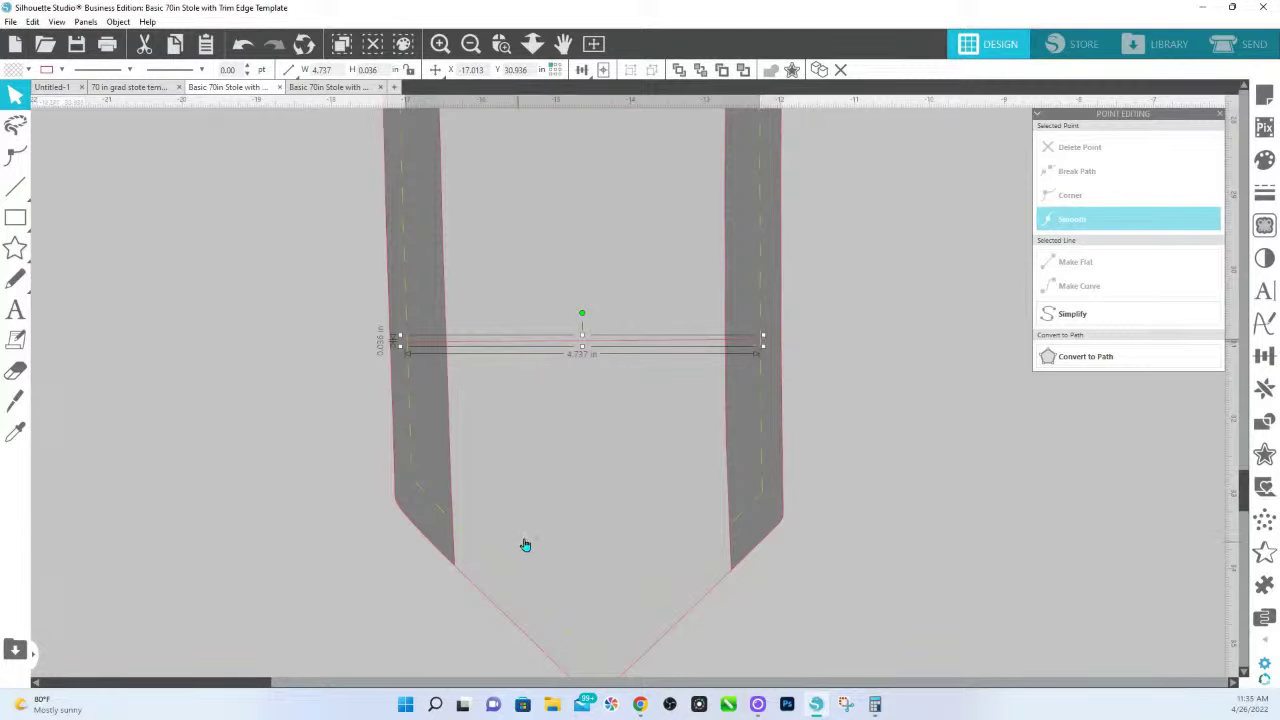
left_click(945, 458)
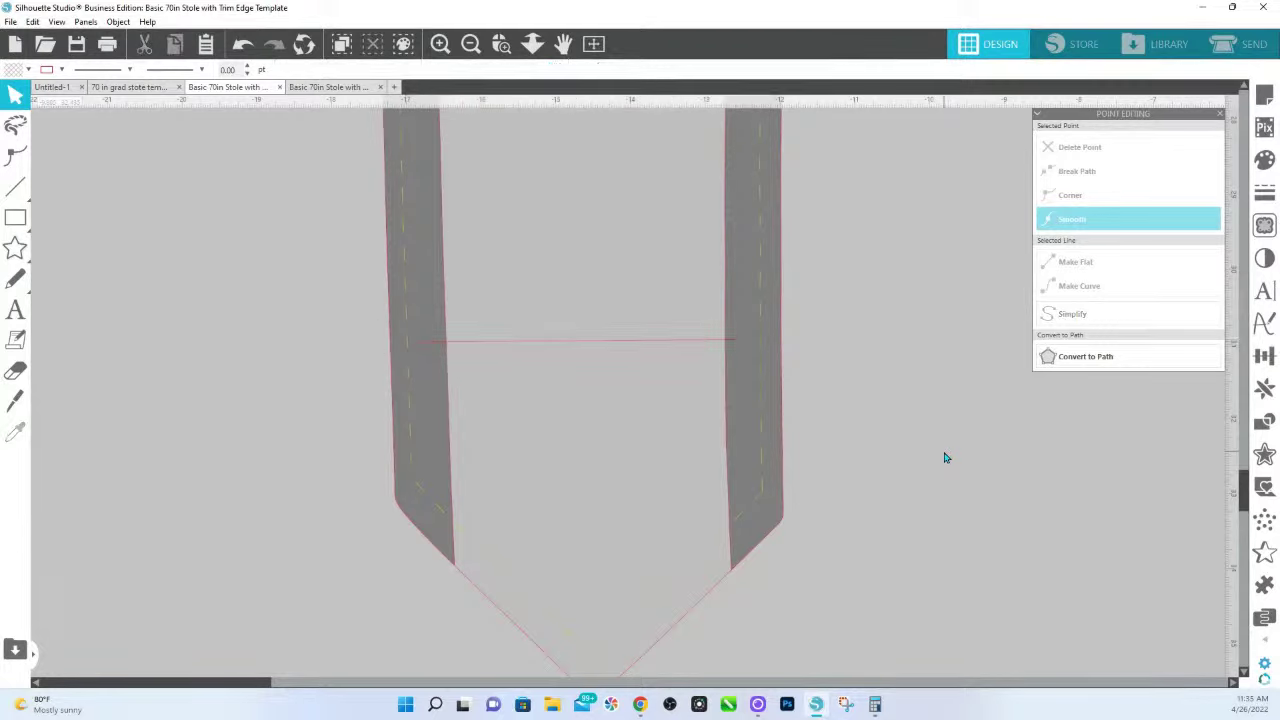
Offset the yellow seam line outward by 0.125 in with rounded corners and set the offset line's colour to purple
left_click(762, 500)
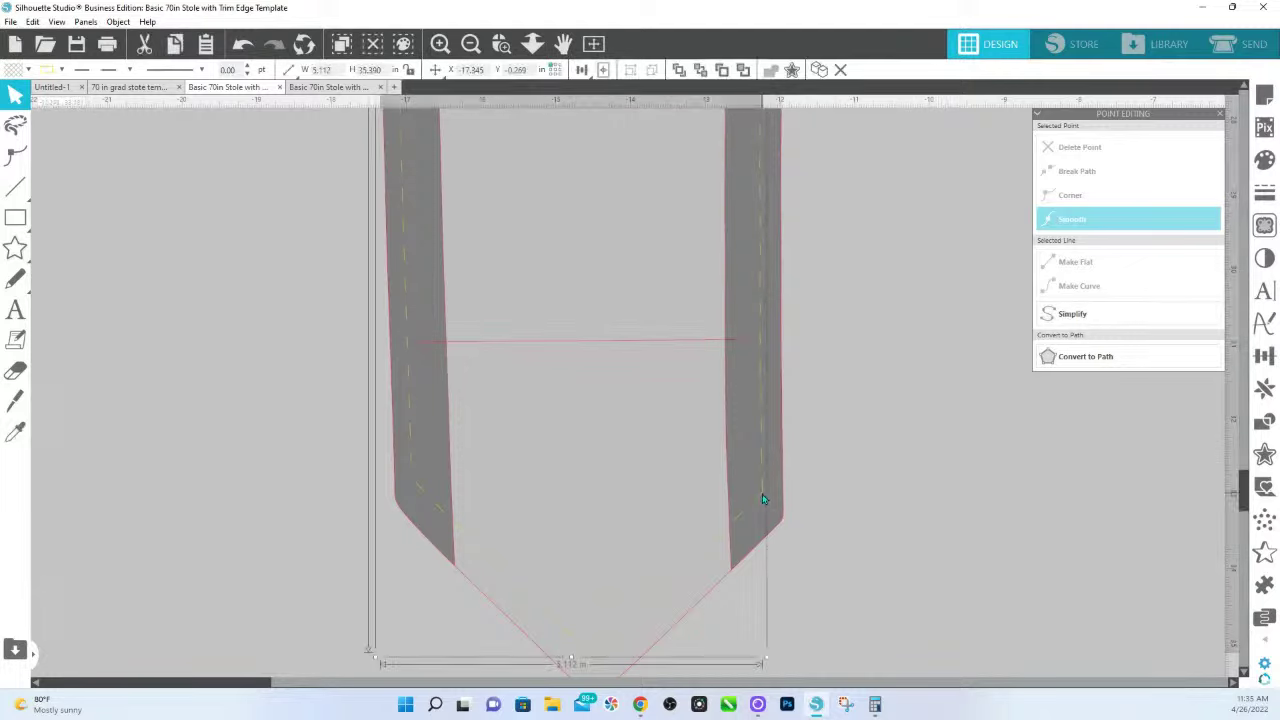
left_click(1260, 424)
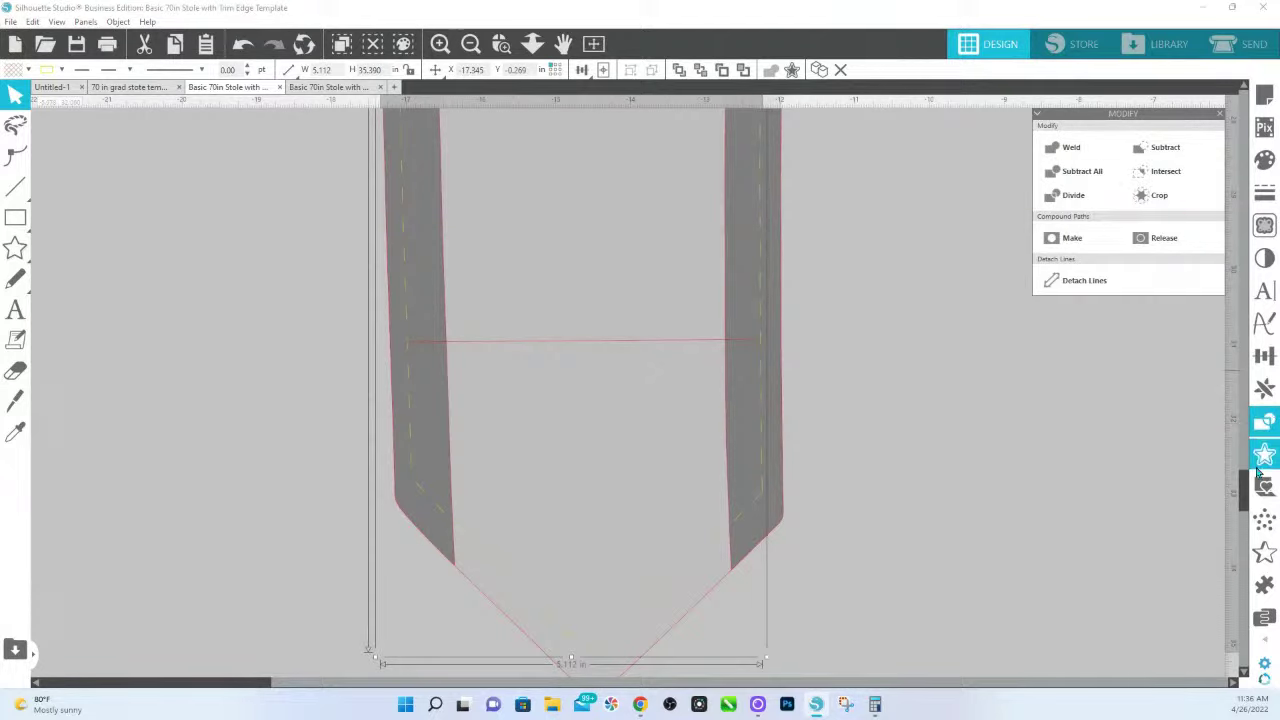
left_click(1260, 463)
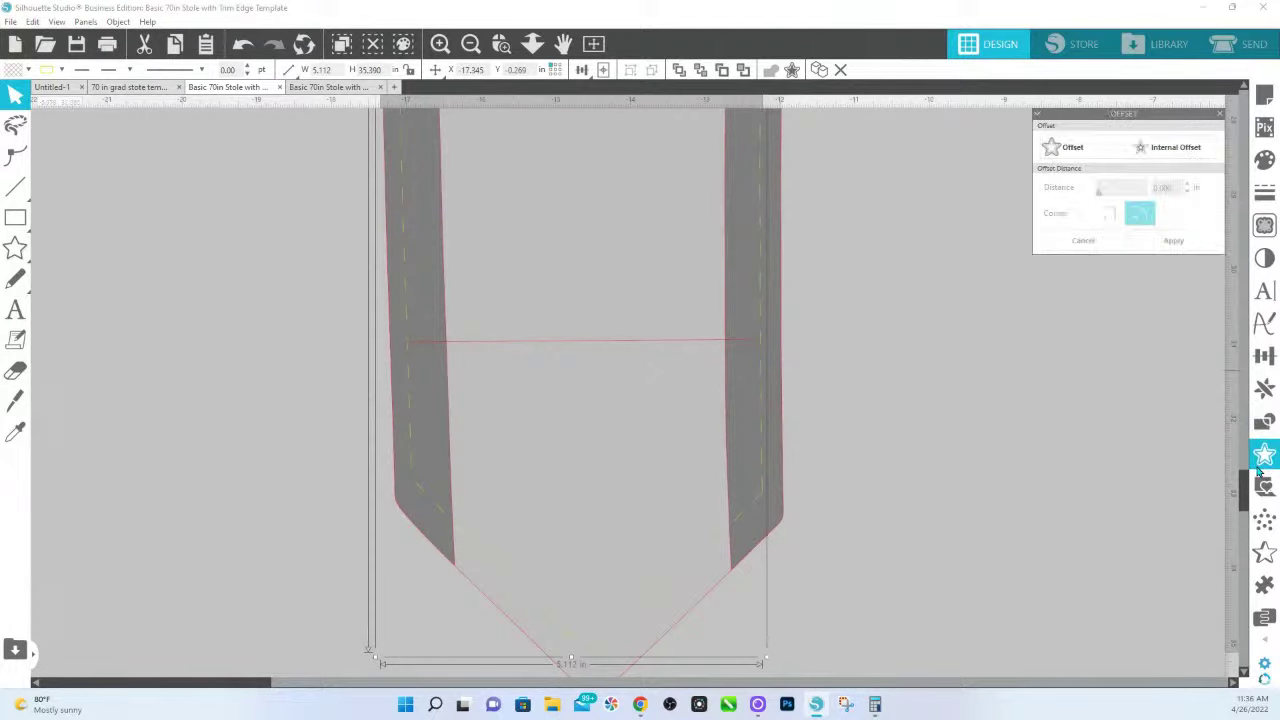
left_click(1070, 150)
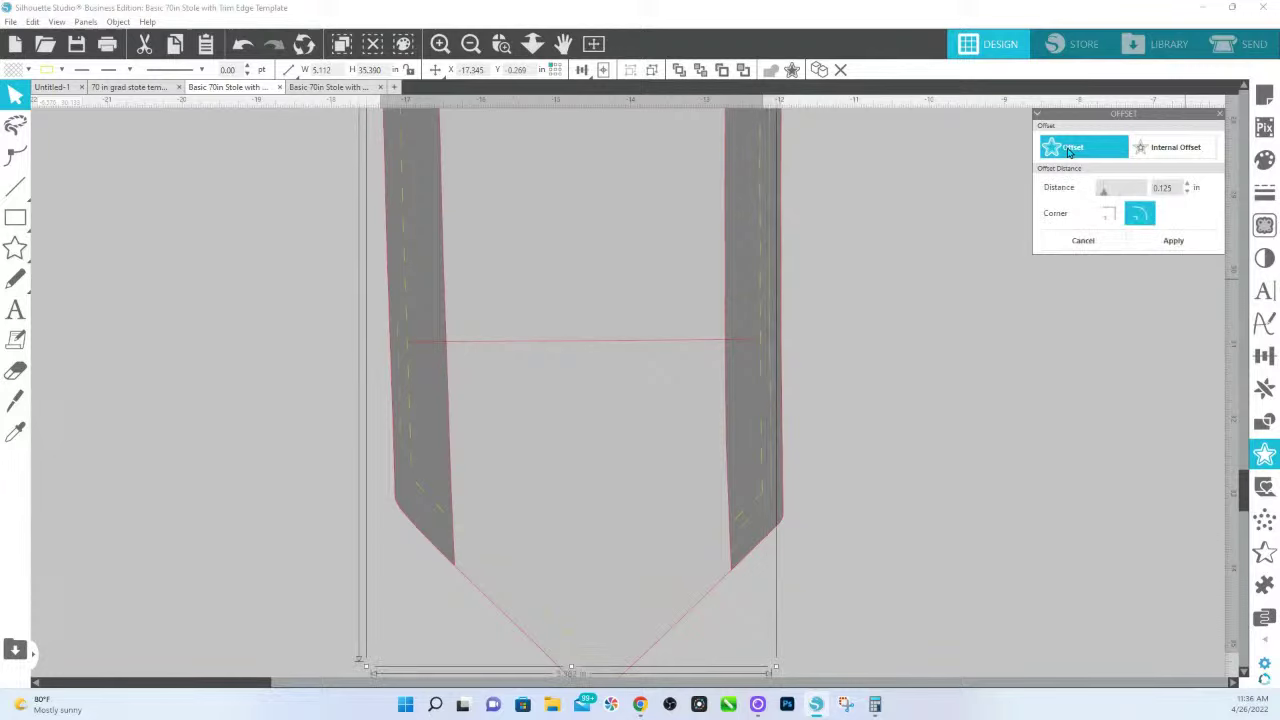
left_click(1172, 242)
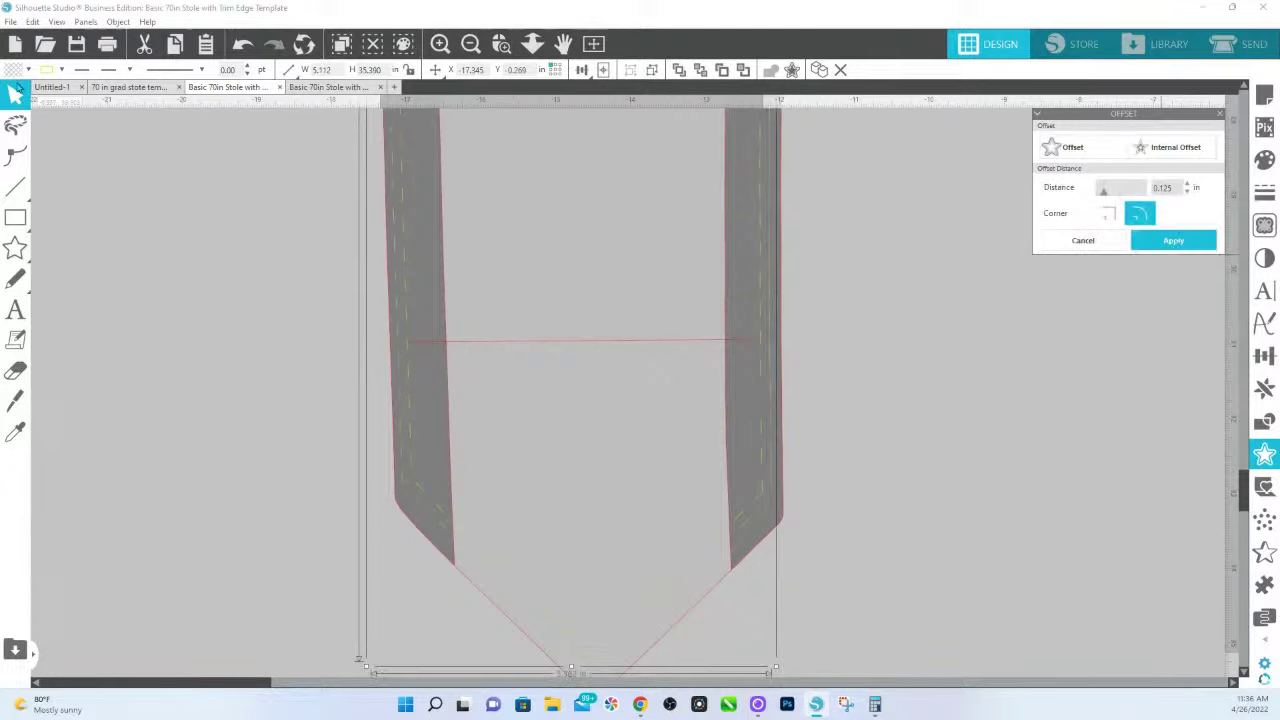
left_click(61, 69)
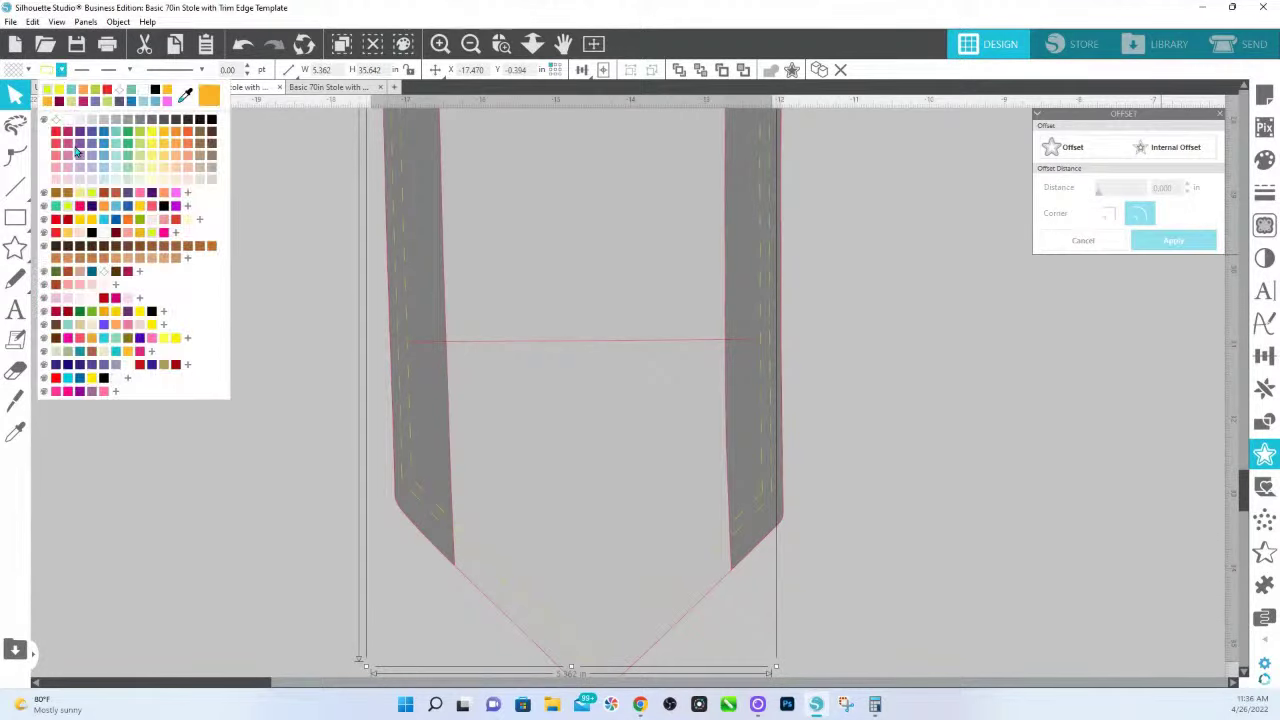
left_click(76, 137)
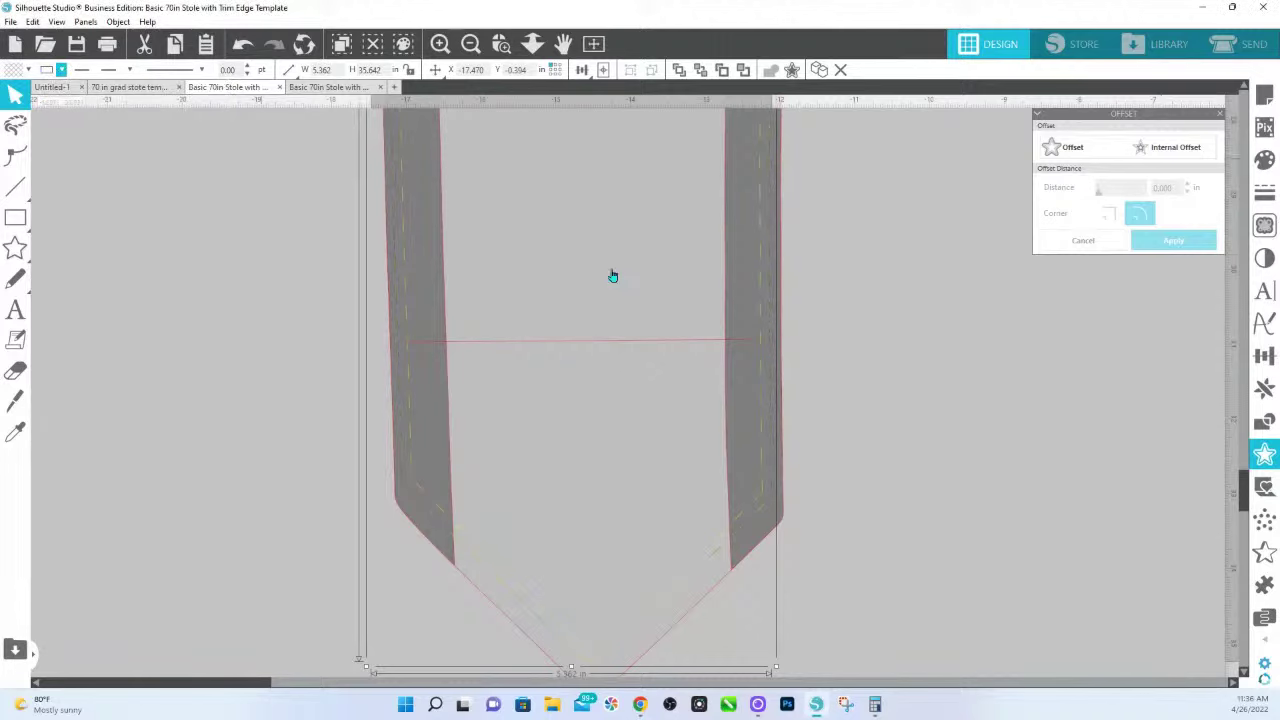
Stretch the straight cross line to about 5 in to span the purple offset line, and delete both lines
left_click(733, 348)
left_click_drag(728, 348, 775, 341)
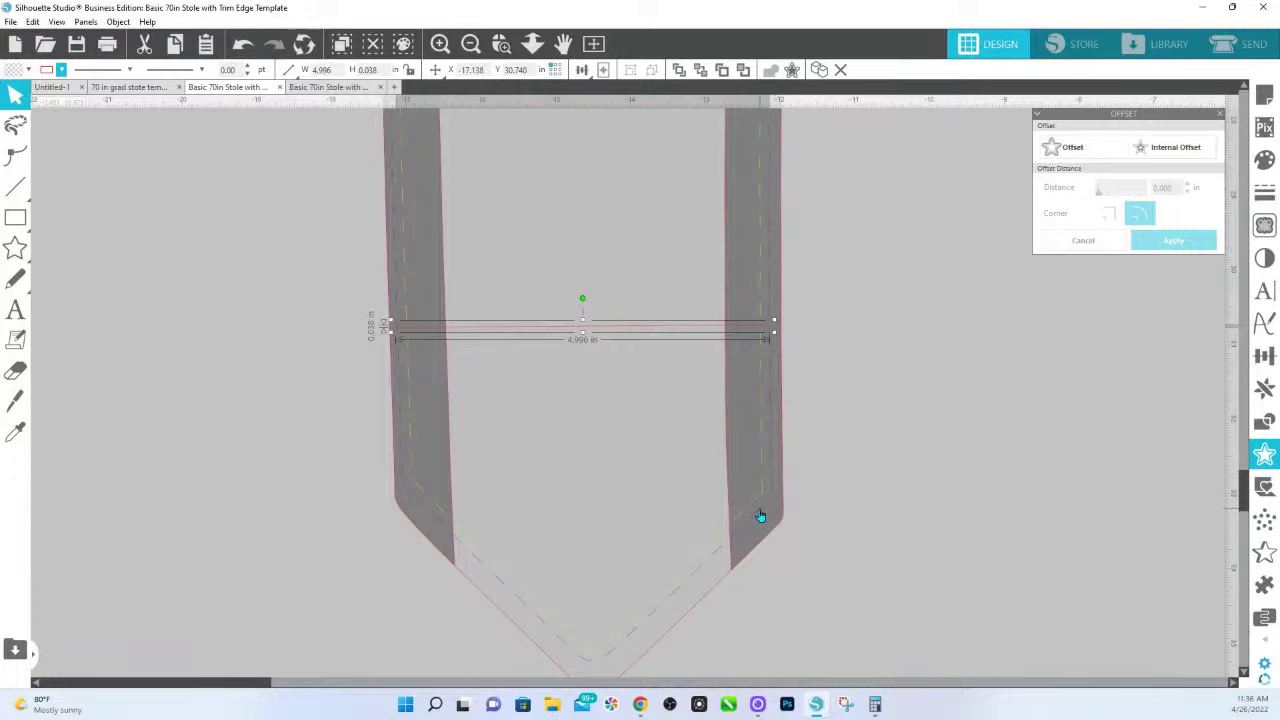
key("Delete")
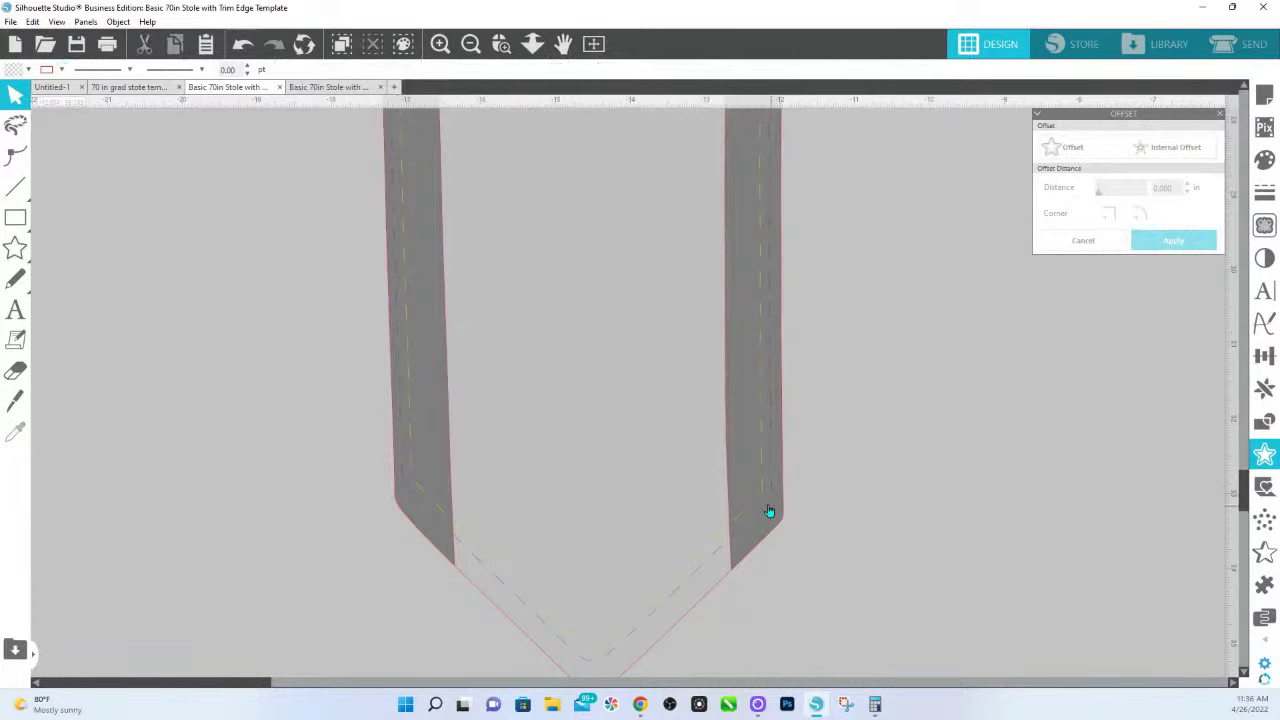
left_click(772, 489)
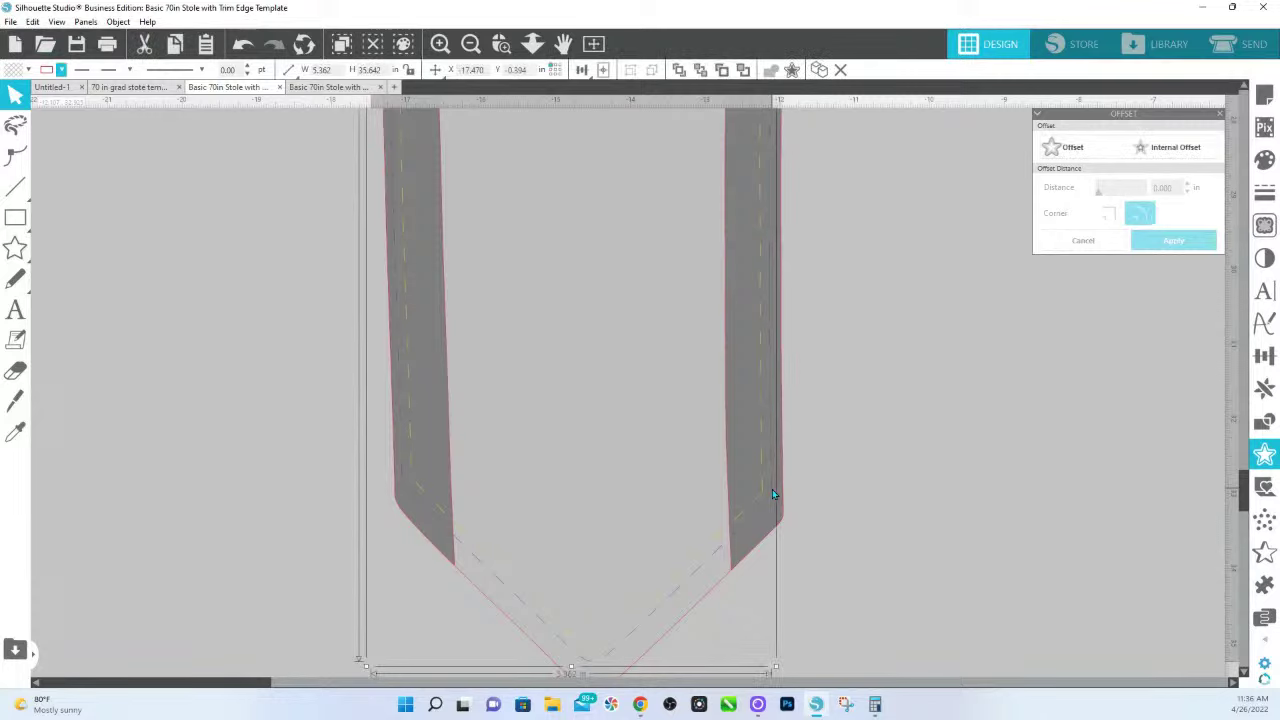
key("Delete")
Try offsetting the two grey trim strips outward by 0.135 in with rounded corners, and undo that offset
left_click(763, 496)
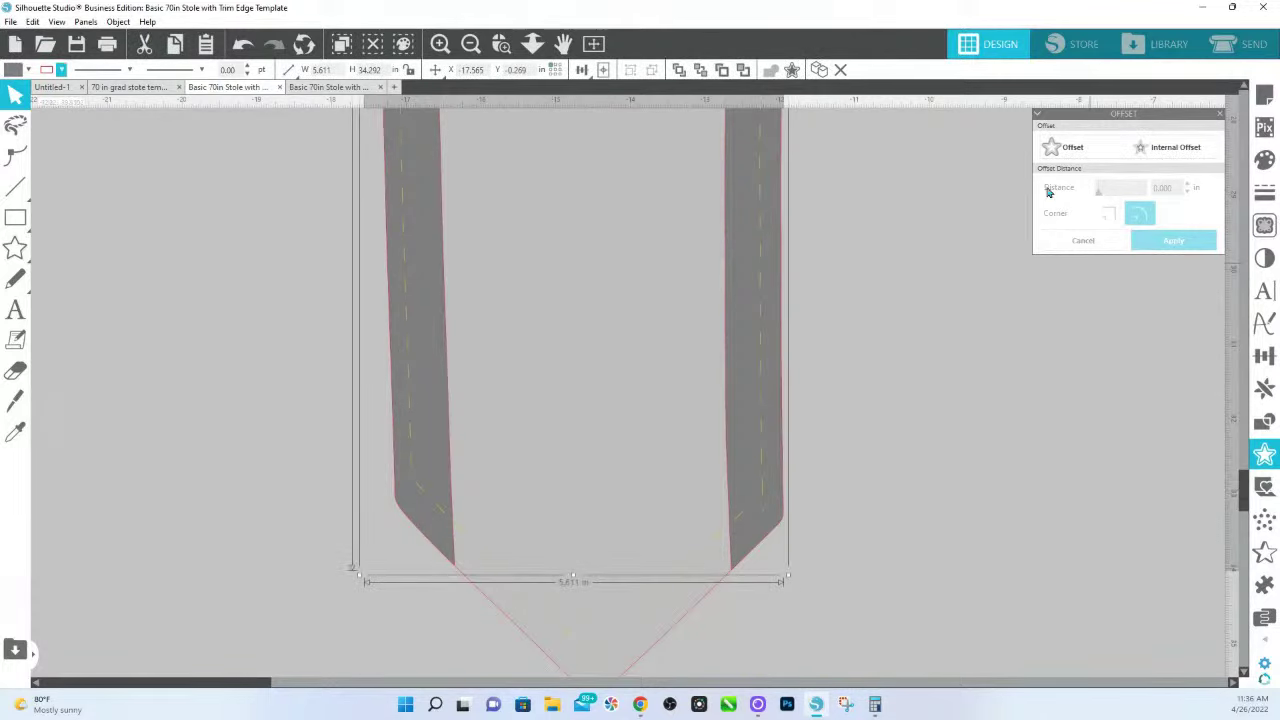
left_click(1068, 149)
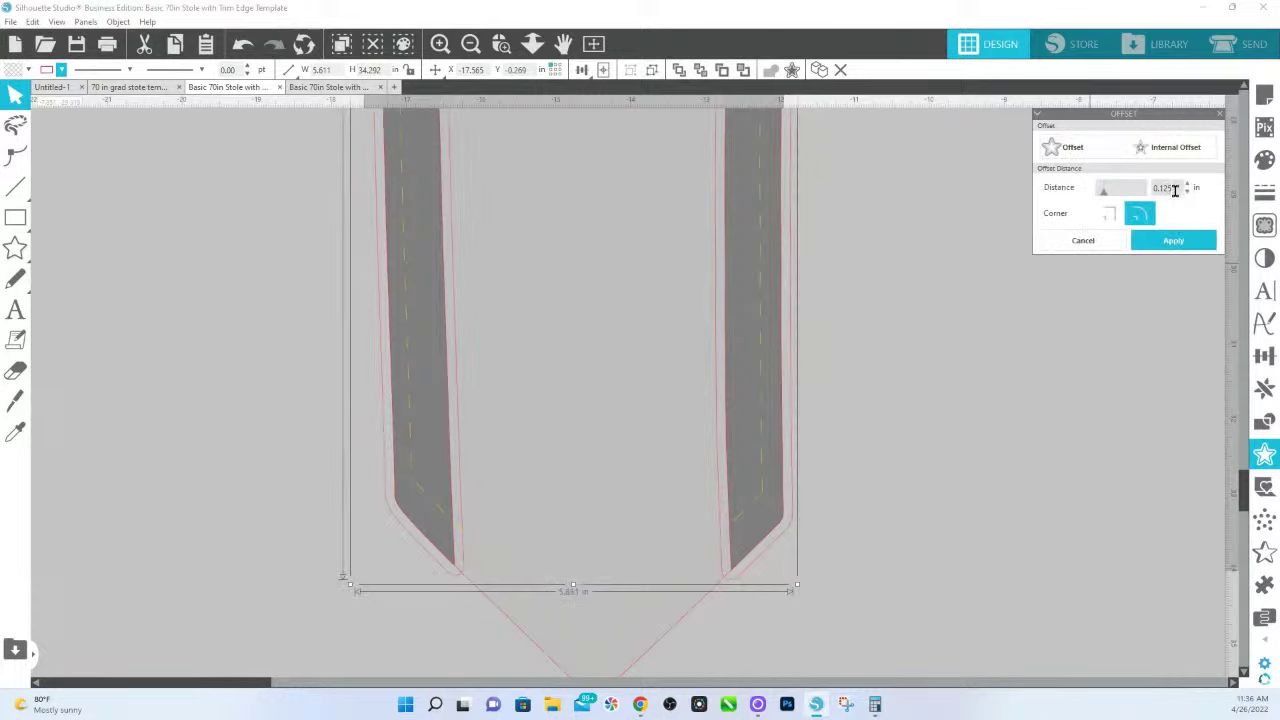
key("BackSpace")
key("BackSpace")
left_click(1183, 251)
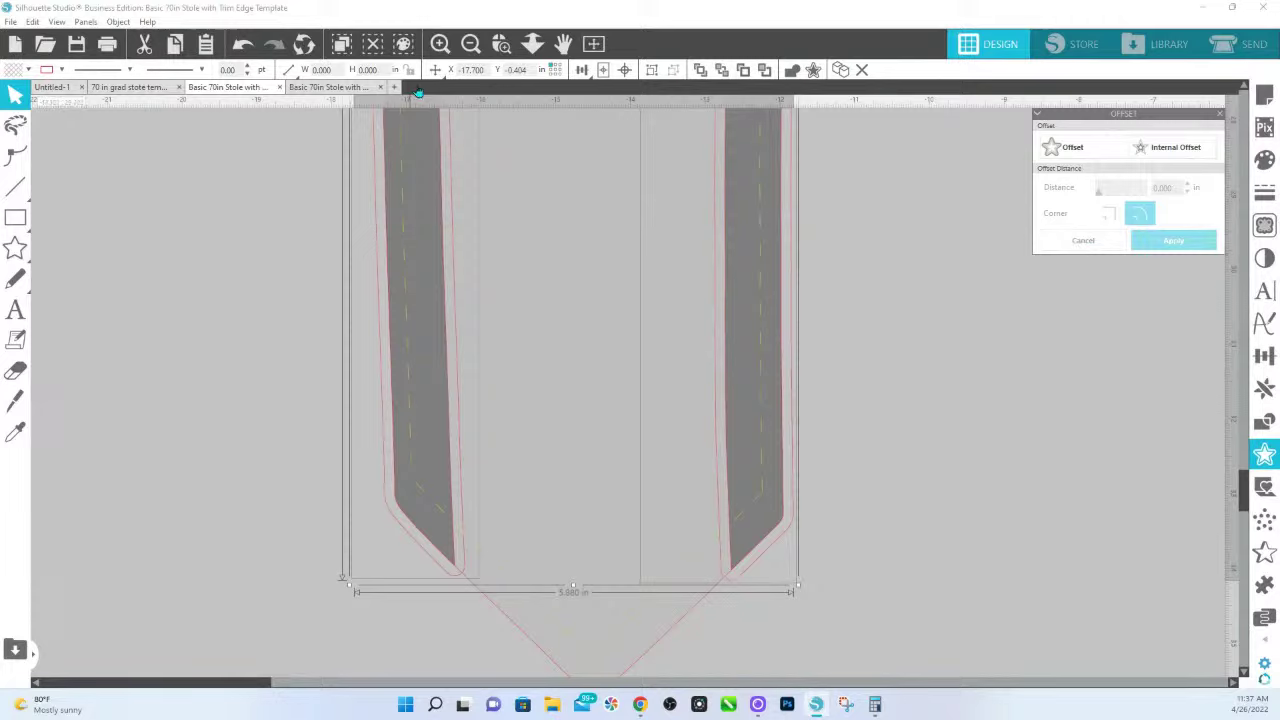
left_click(246, 46)
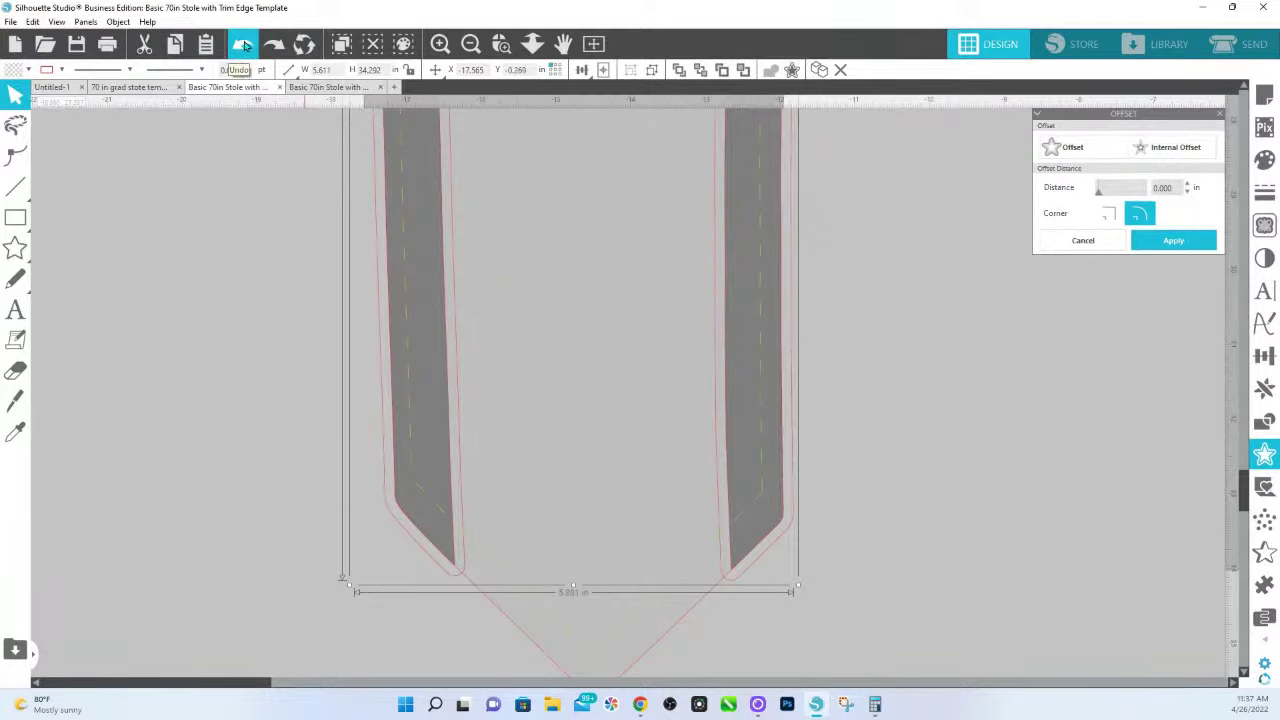
left_click(246, 46)
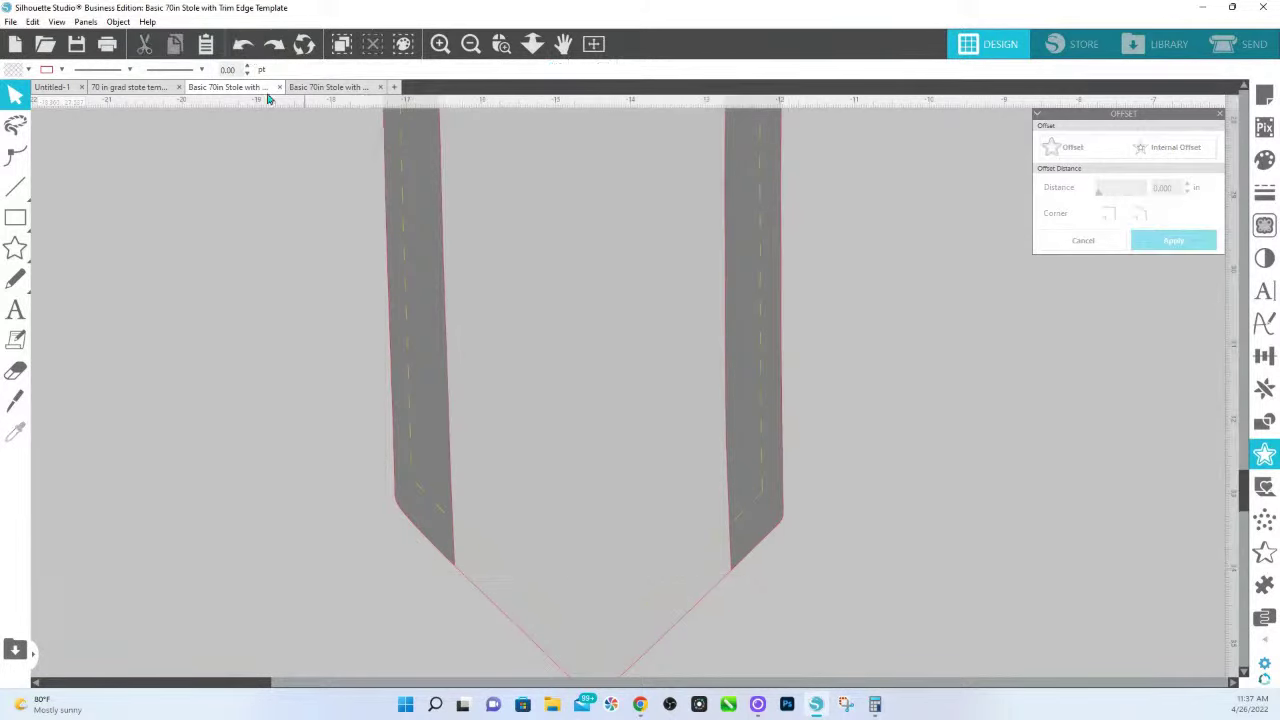
Select the yellow dashed seam line and set its line colour to blue
left_click(461, 533)
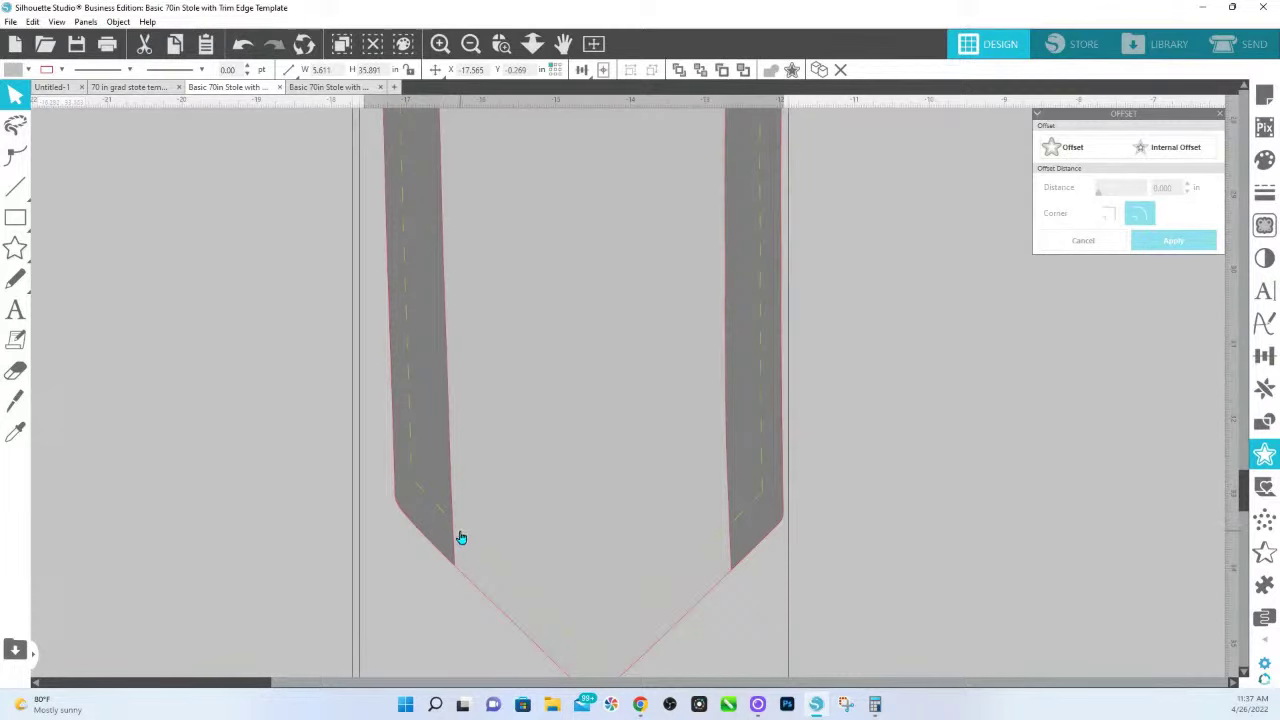
left_click(463, 538)
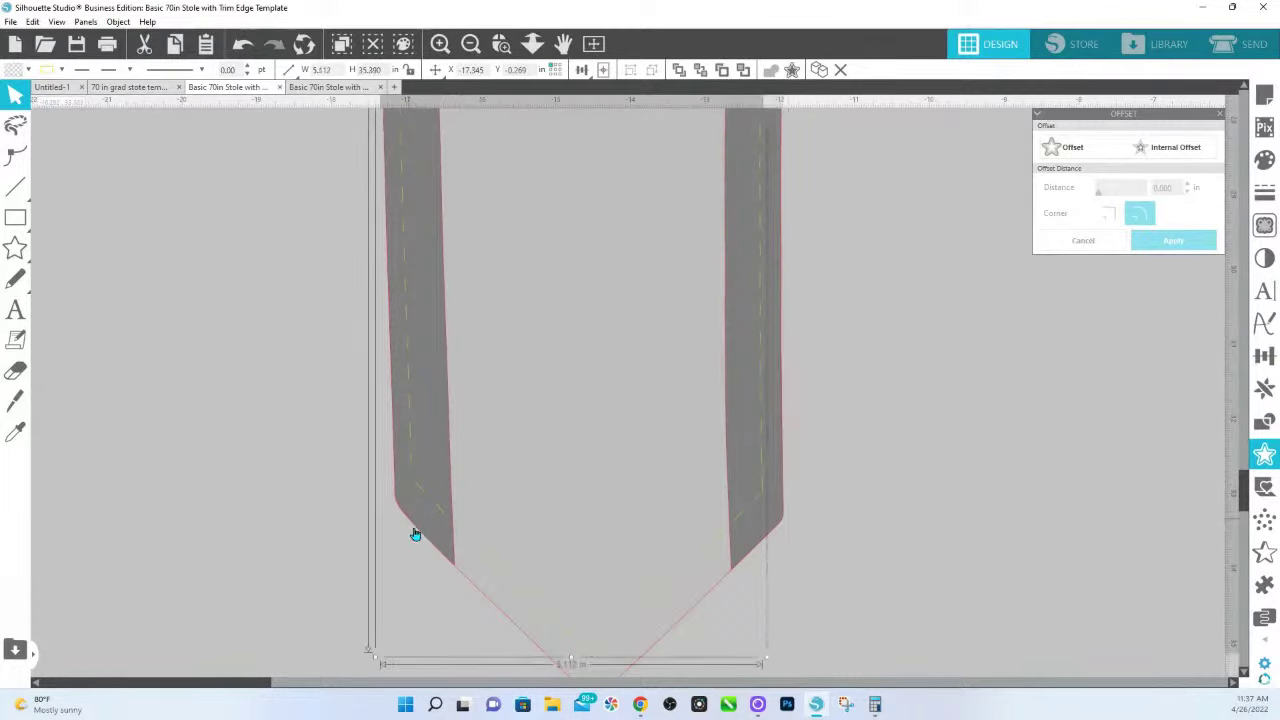
left_click(61, 69)
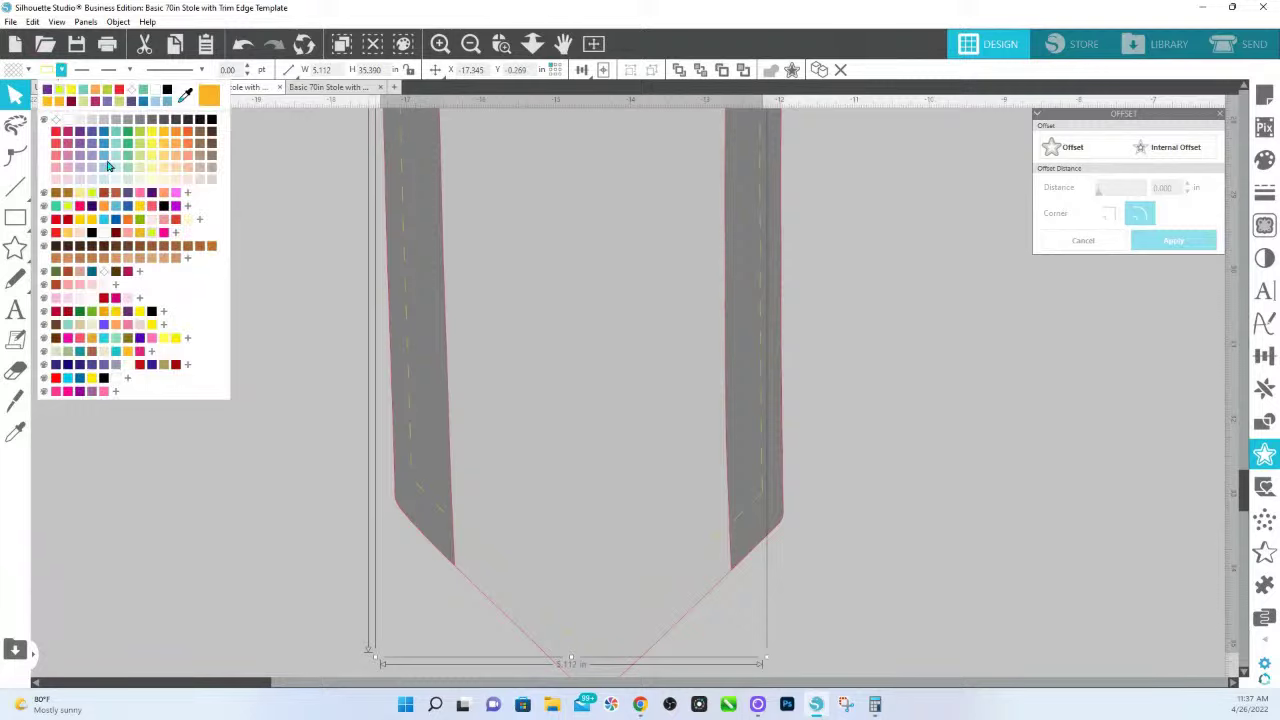
left_click(110, 138)
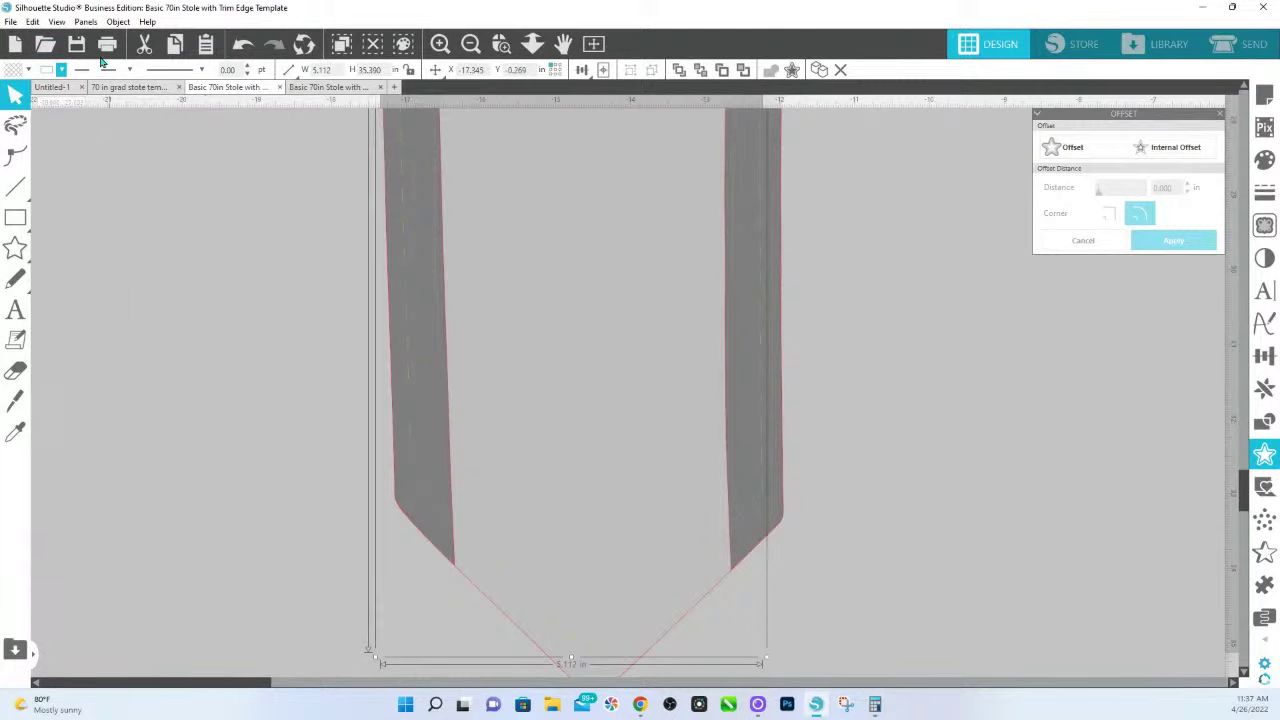
left_click(61, 69)
left_click(103, 138)
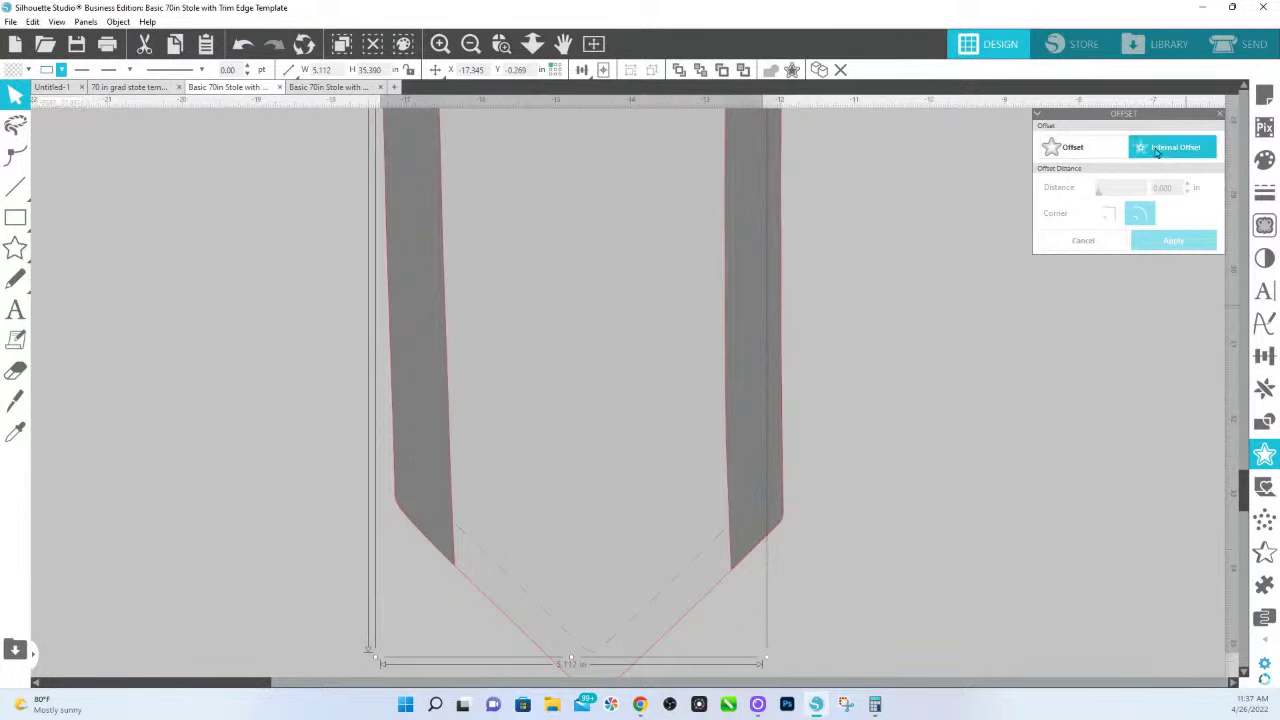
Offset the blue seam line outward by 0.135 in with rounded corners and set the new dashed line's colour to red
left_click(1076, 150)
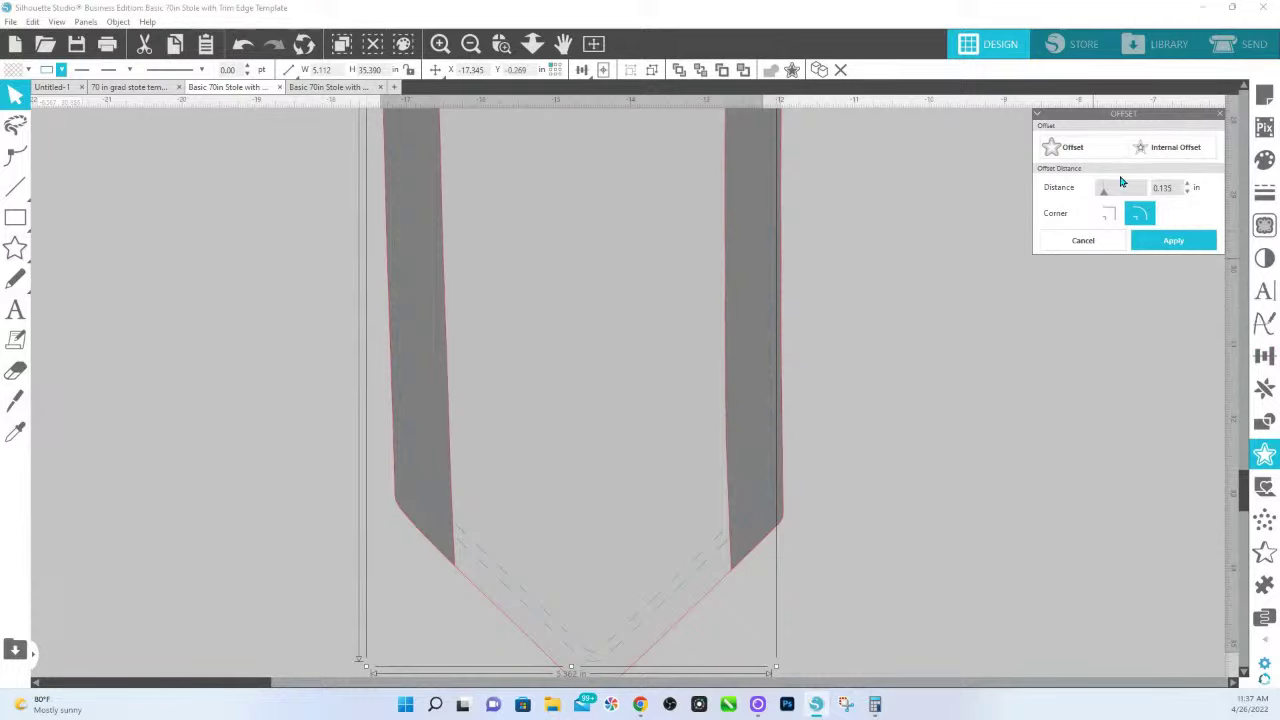
left_click(1166, 250)
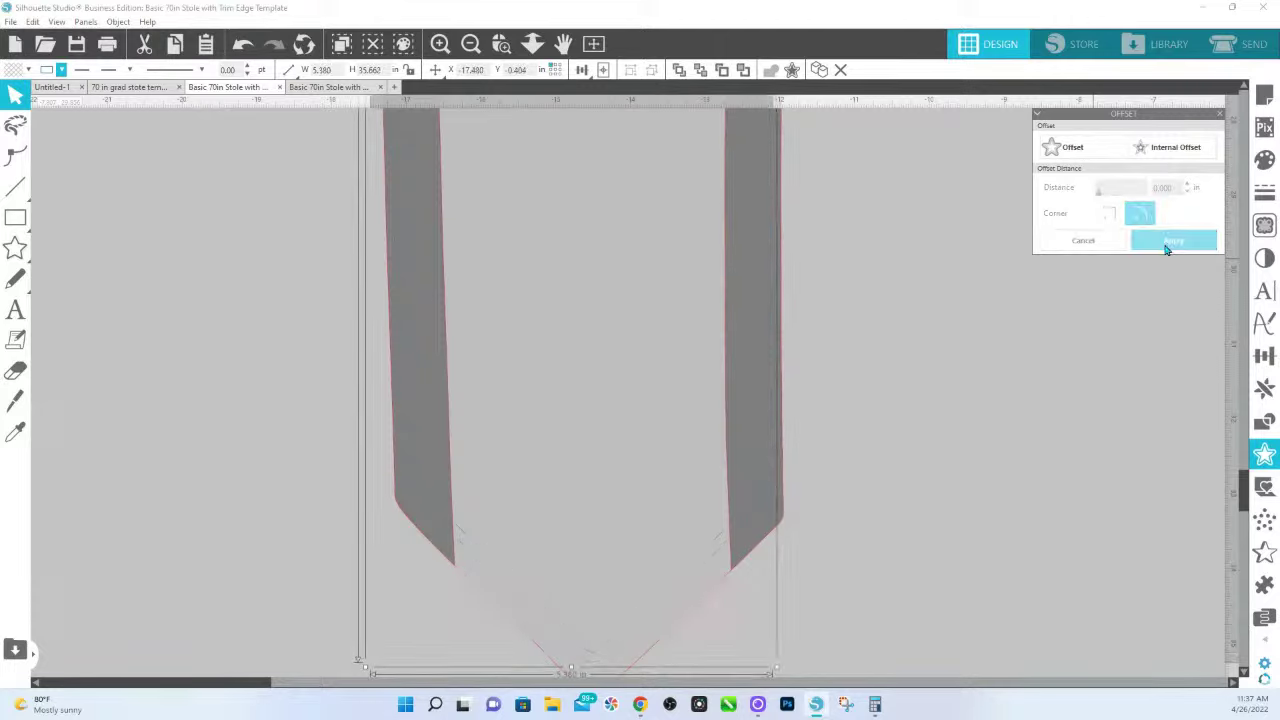
left_click(61, 70)
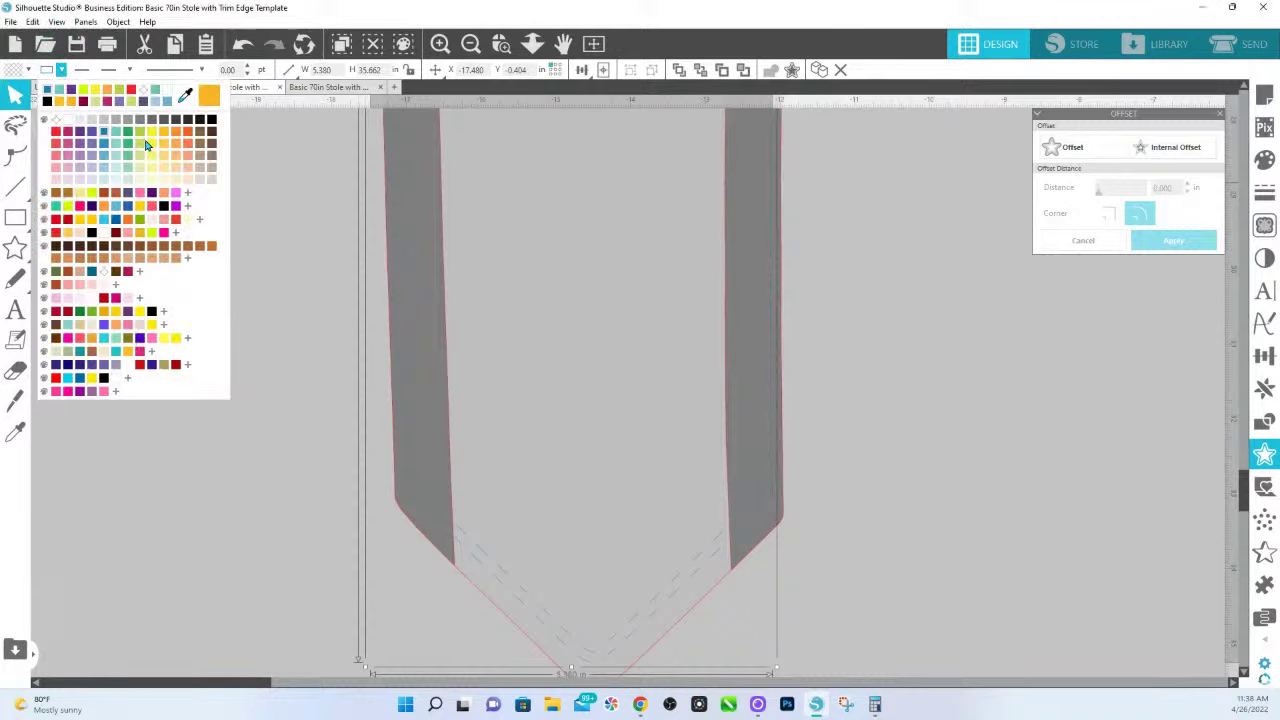
left_click(138, 136)
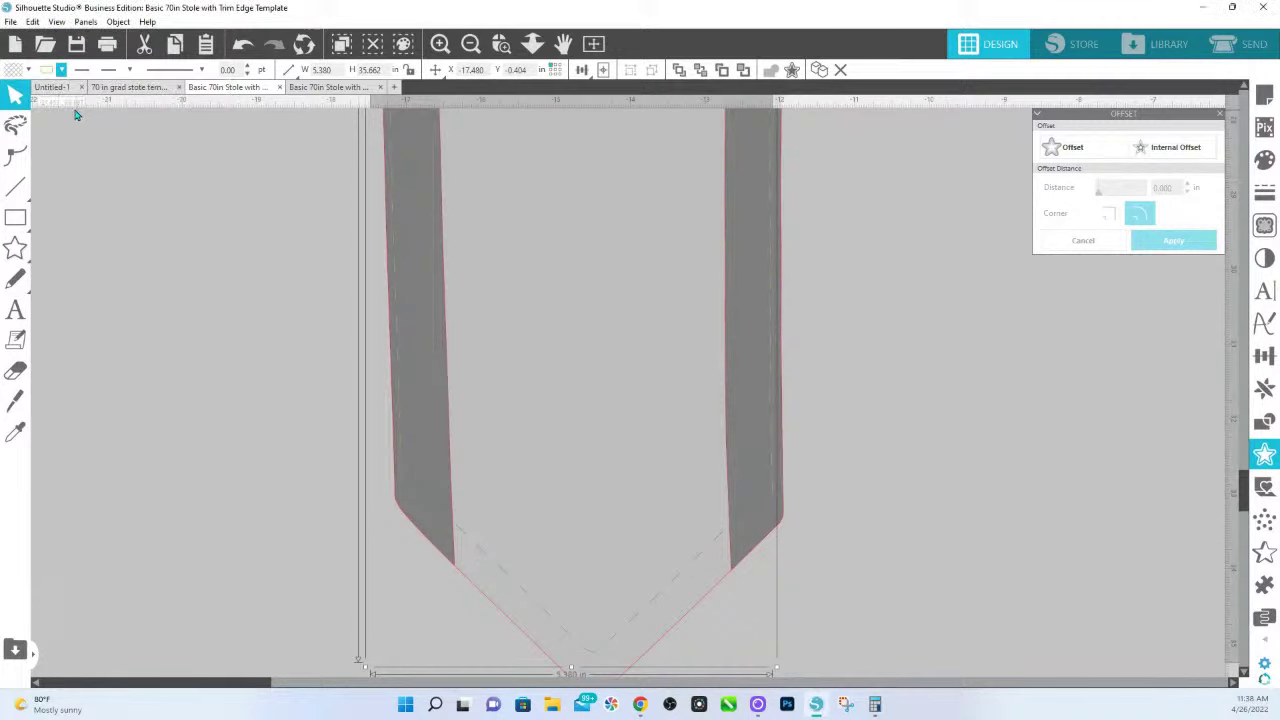
left_click(49, 72)
left_click(56, 137)
left_click(700, 561)
key("Escape")
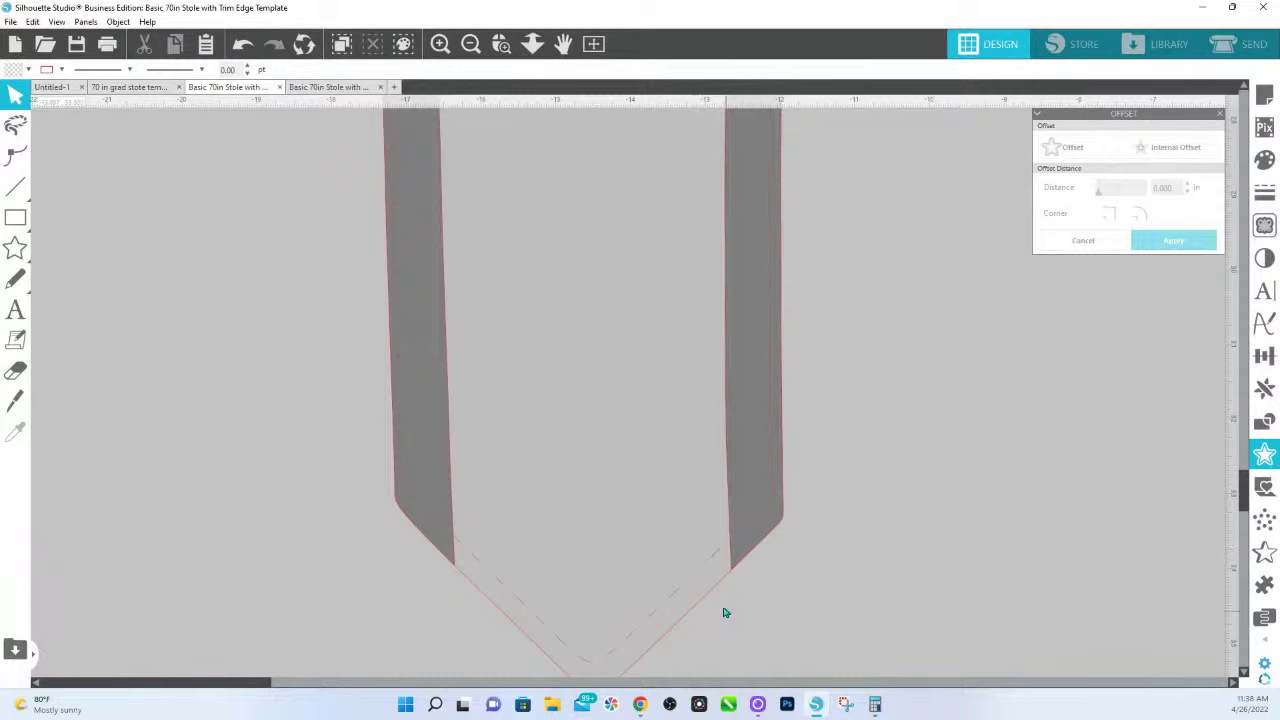
Offset the stole body outline outward by 0.125 in with rounded corners
left_click(707, 594)
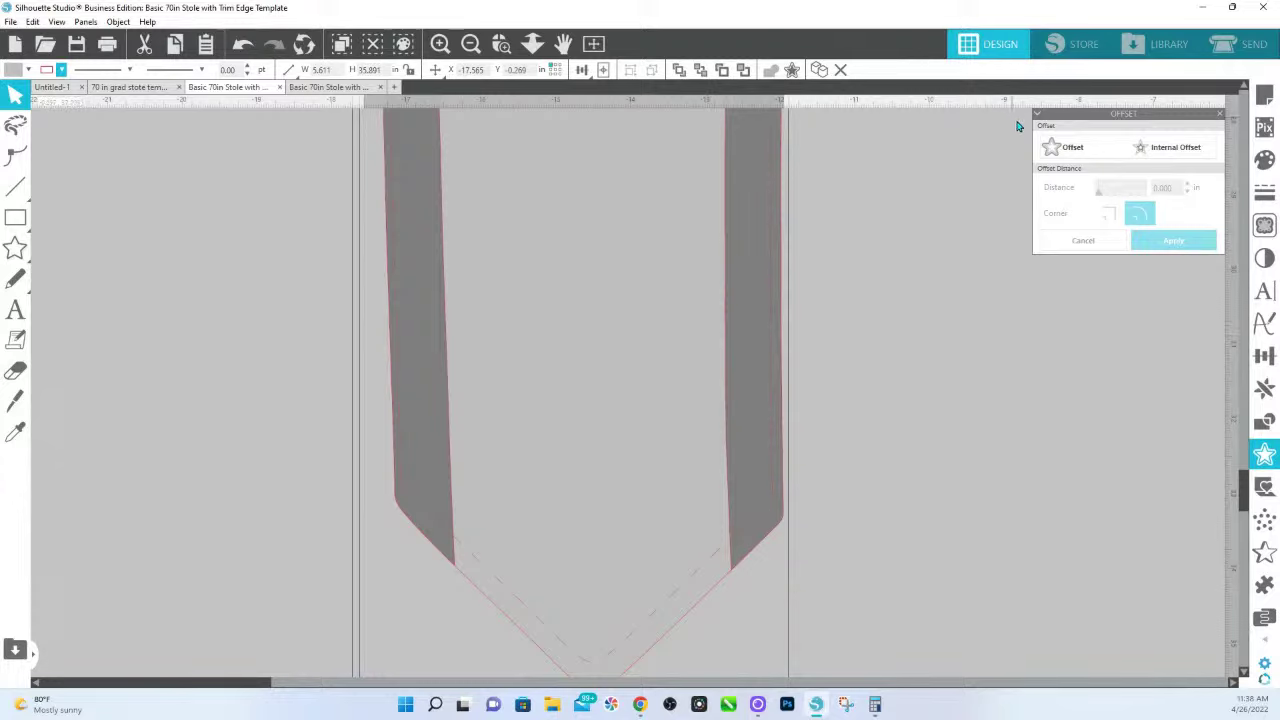
left_click(1066, 148)
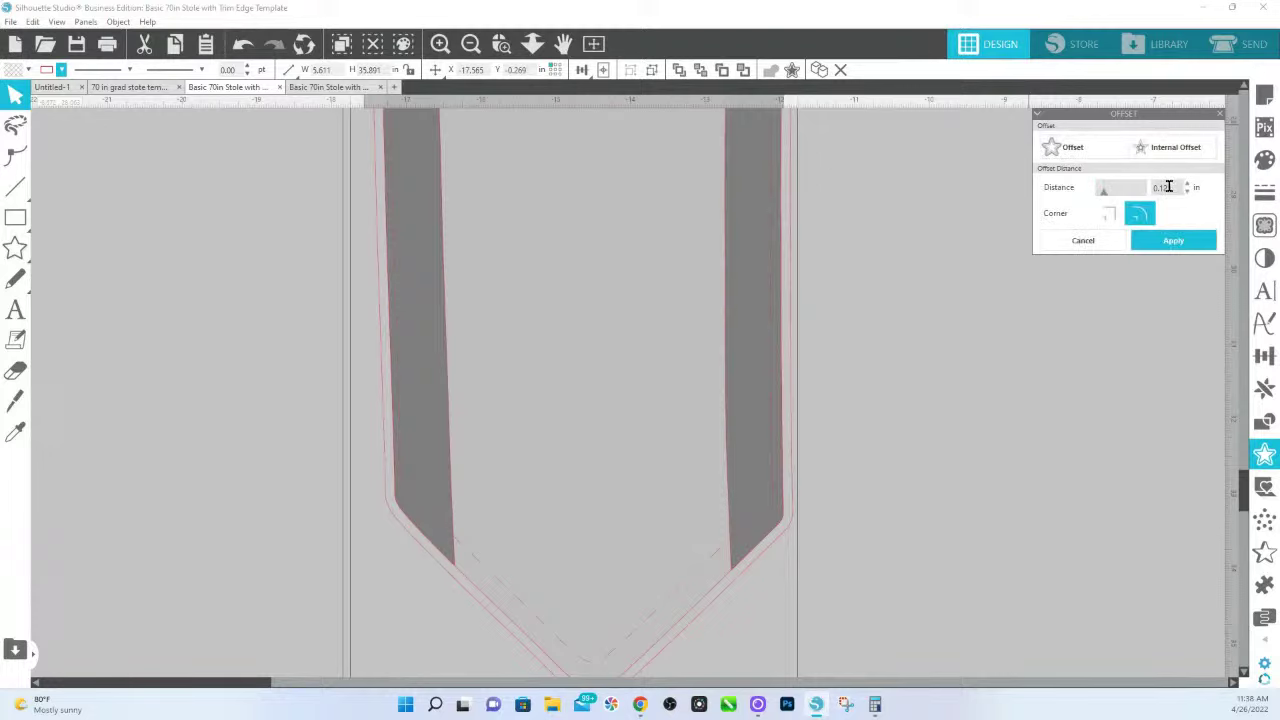
left_click(1162, 245)
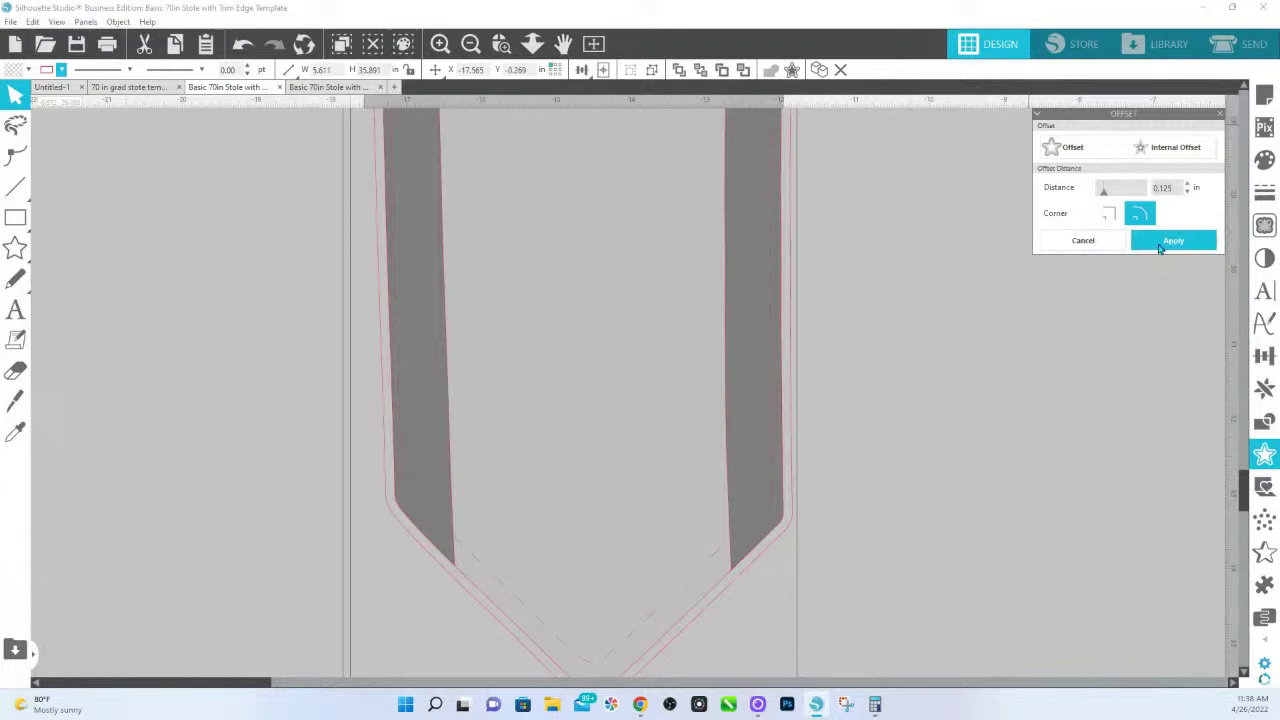
left_click(1160, 246)
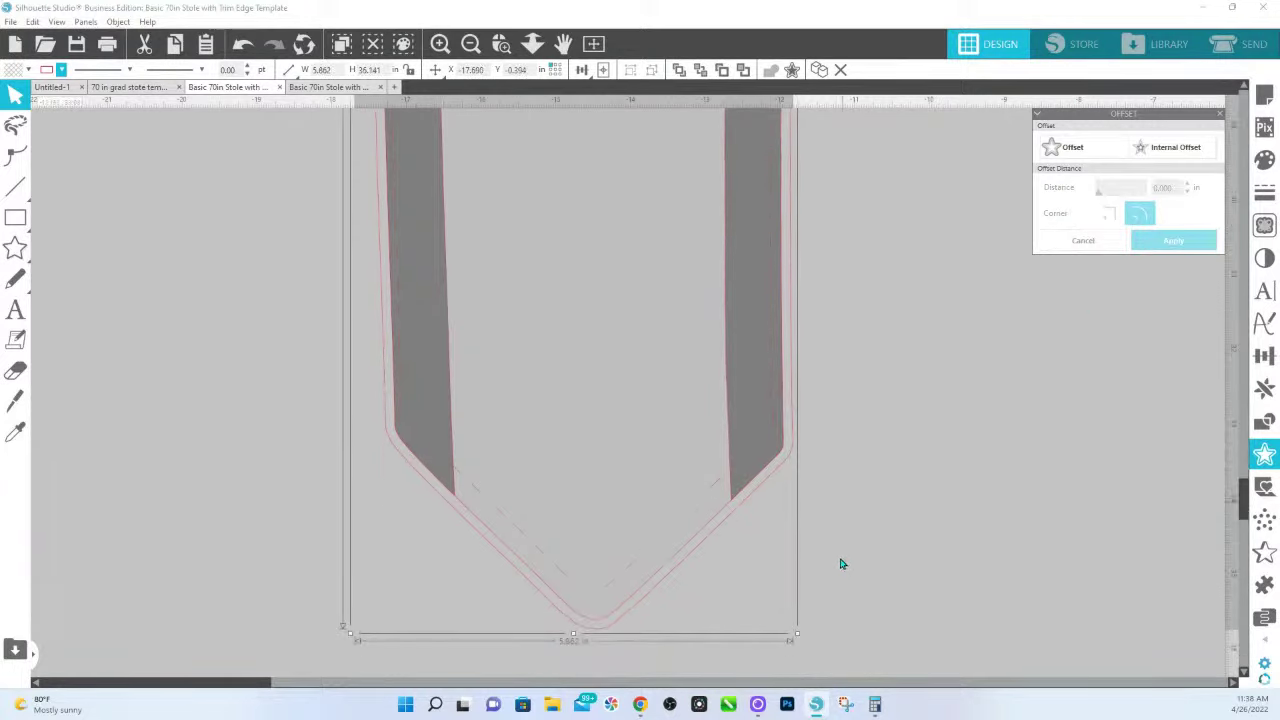
Fill the new outer offset shape with orange and the original stole body with light green
left_click_drag(371, 304, 830, 328)
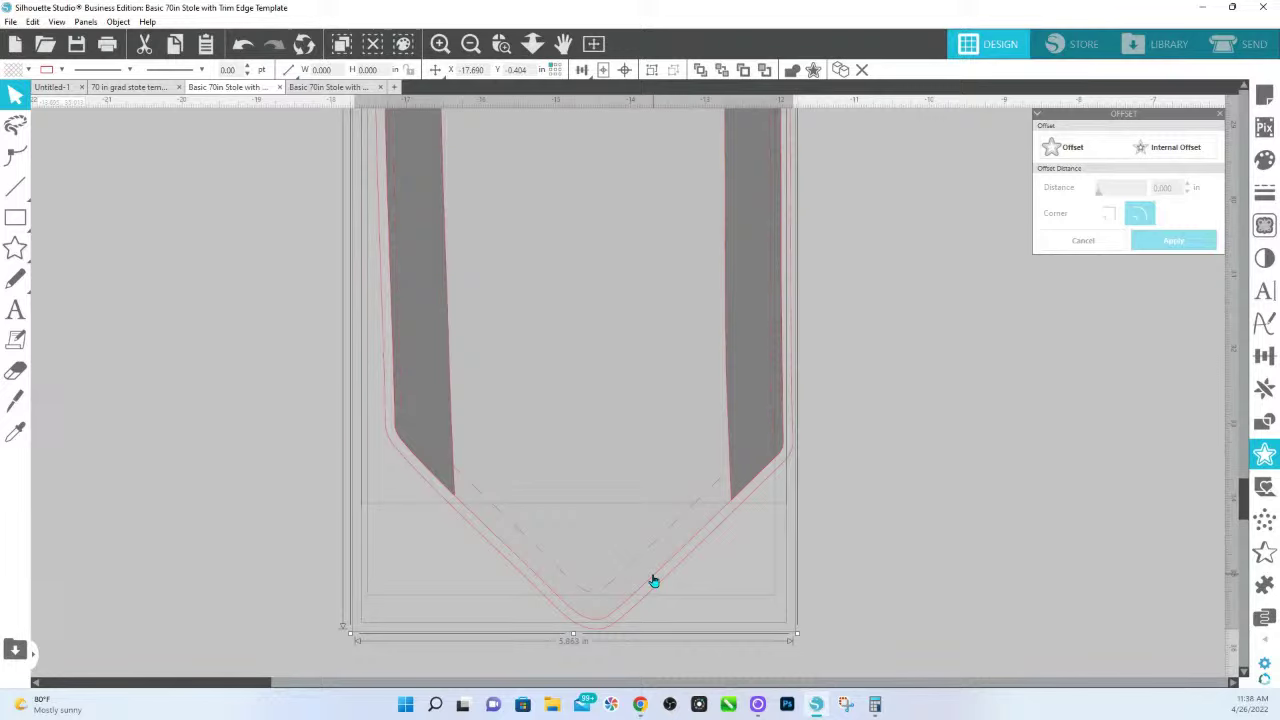
left_click(771, 600)
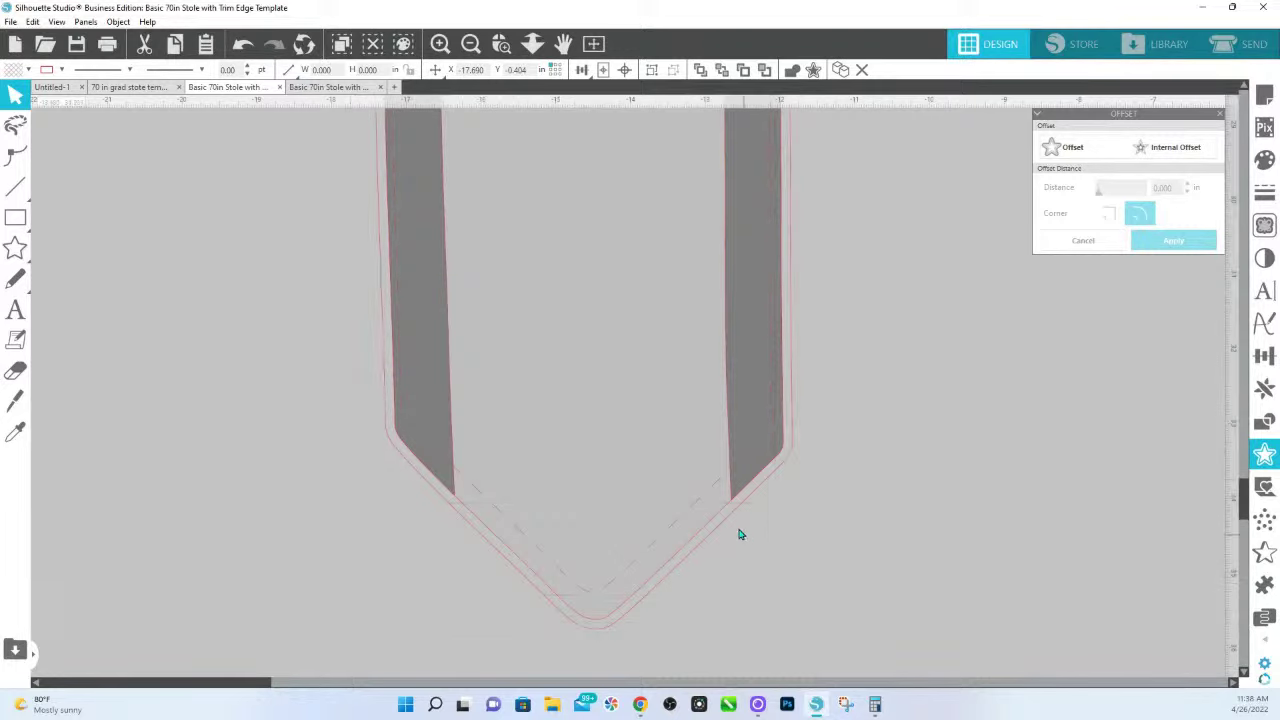
left_click(728, 521)
left_click(1264, 160)
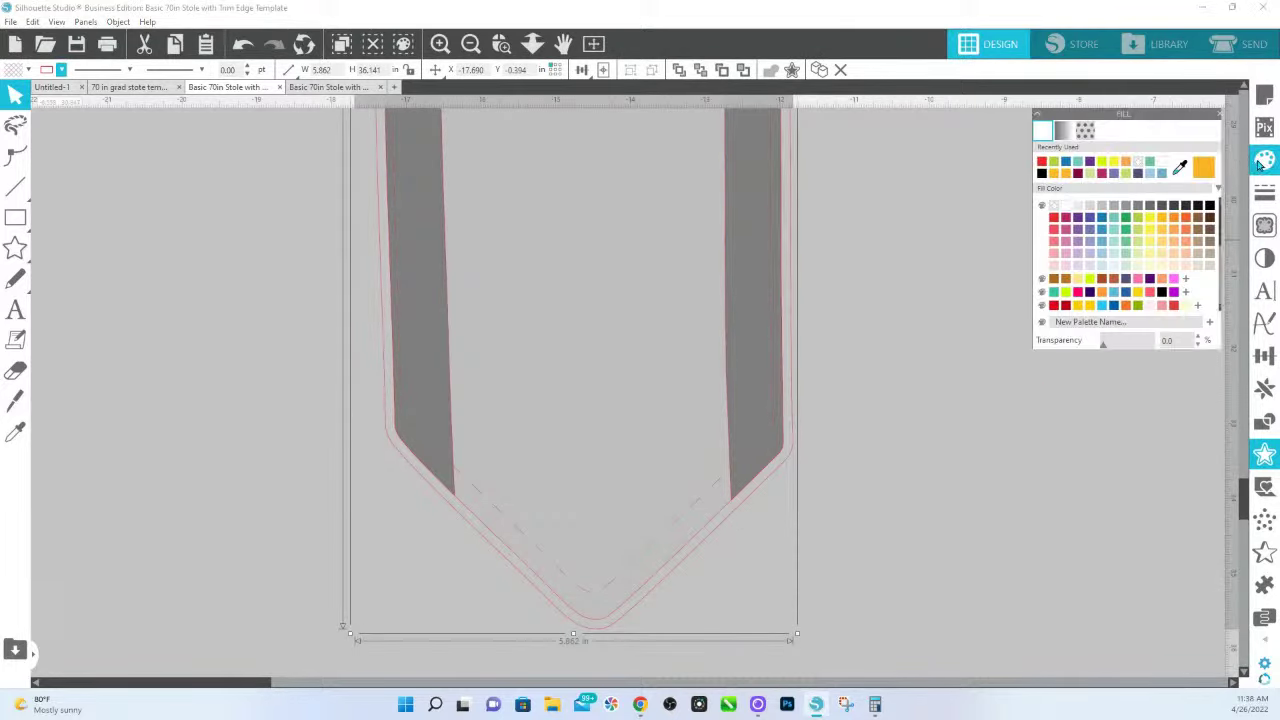
left_click(1168, 222)
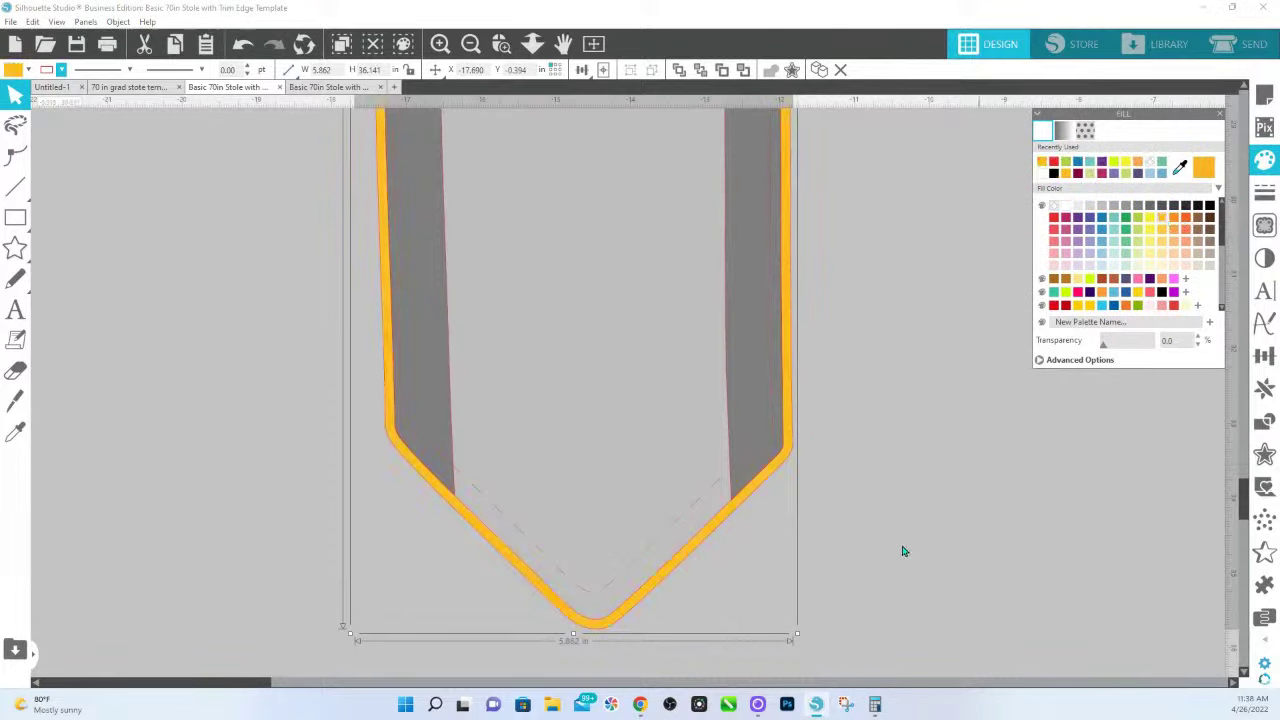
left_click(703, 505)
left_click(1127, 254)
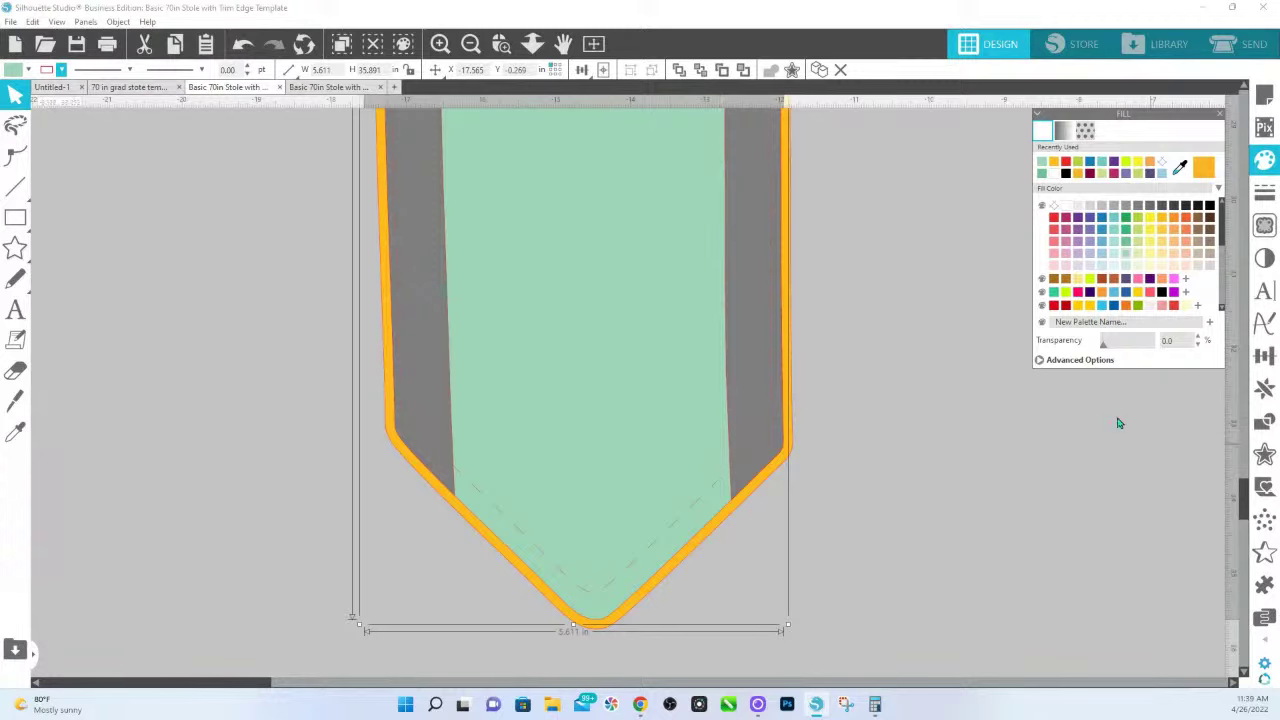
Release the compound path joining the two grey trim strips so each strip is a separate object
left_click(535, 45)
left_click_drag(540, 415, 634, 323)
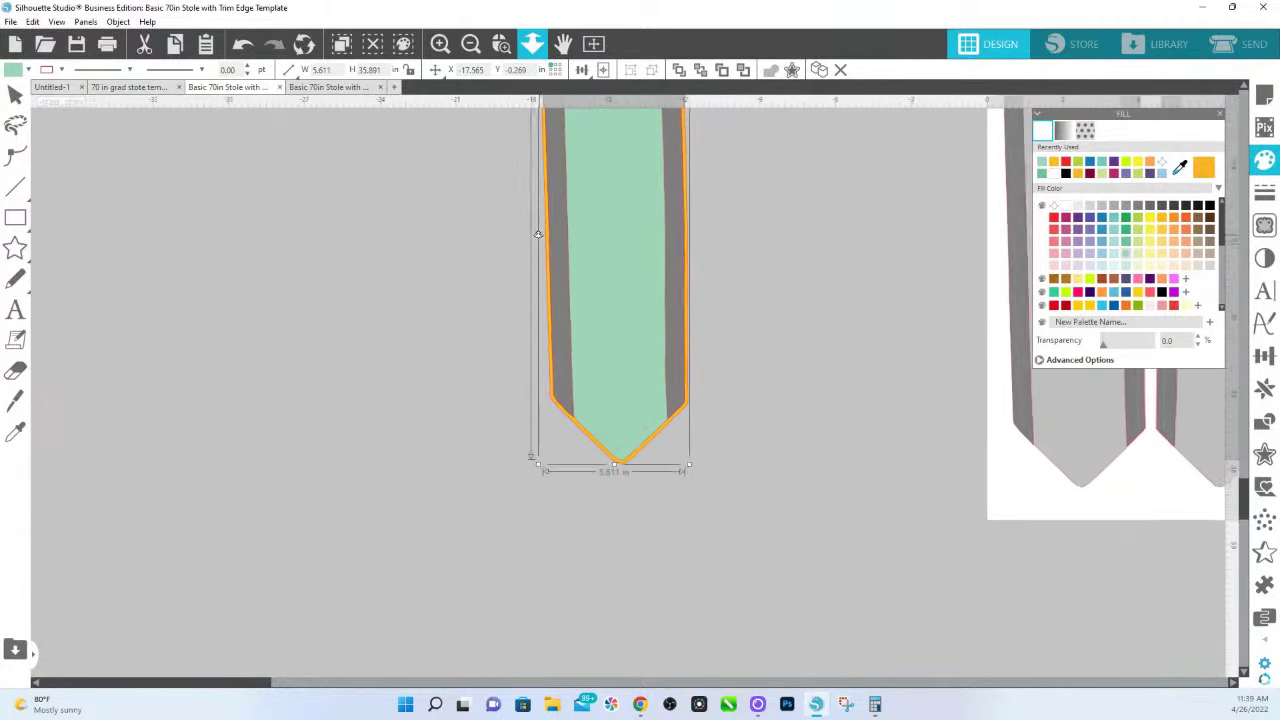
scroll(636, 328, "up", 3)
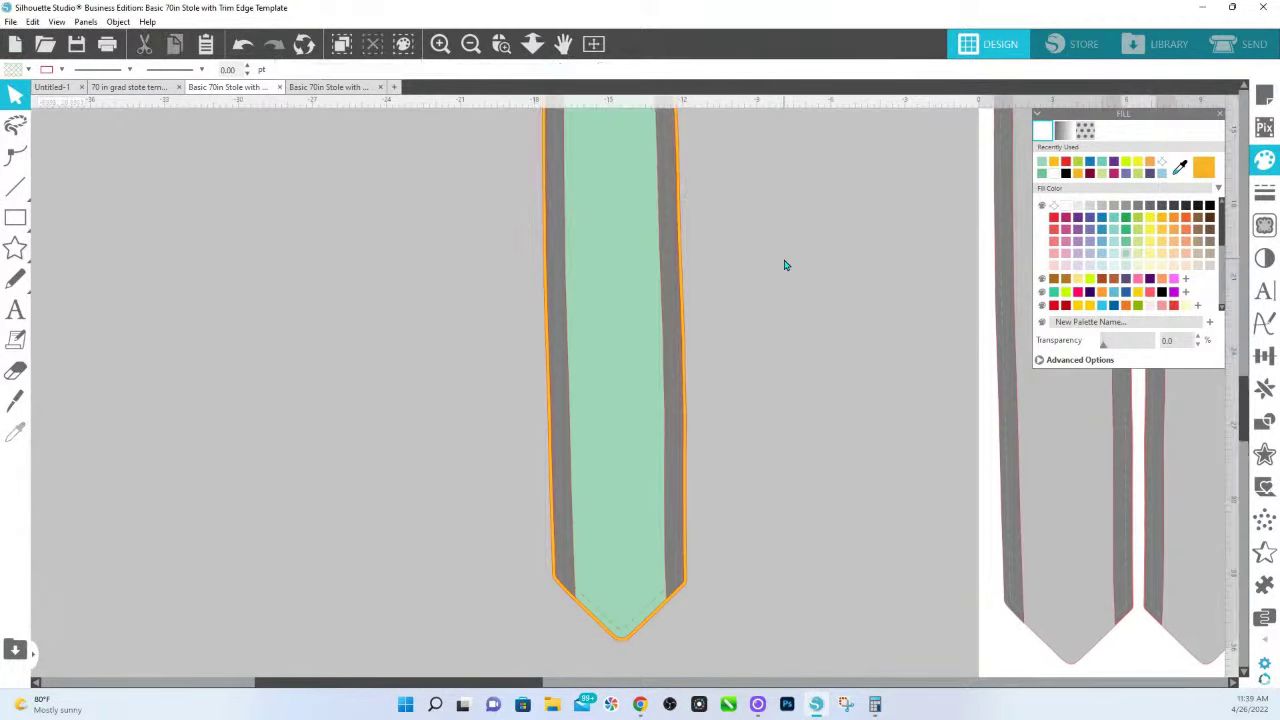
left_click(673, 513)
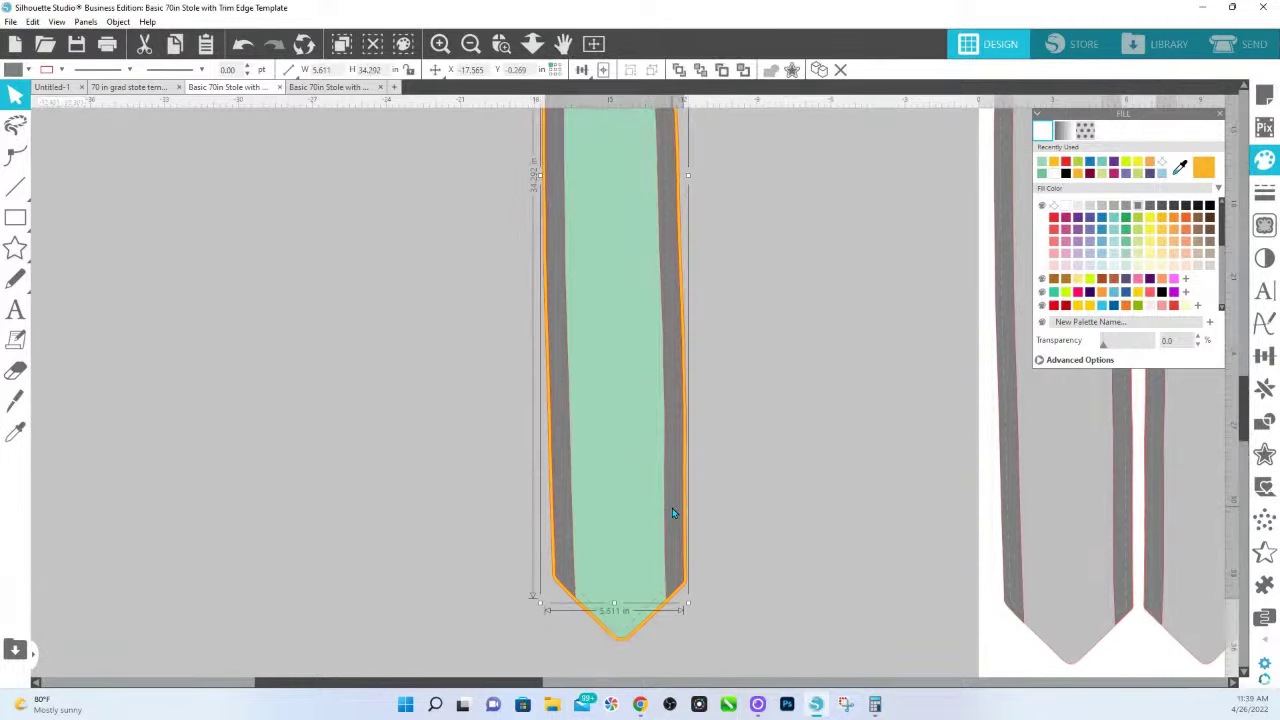
right_click(673, 480)
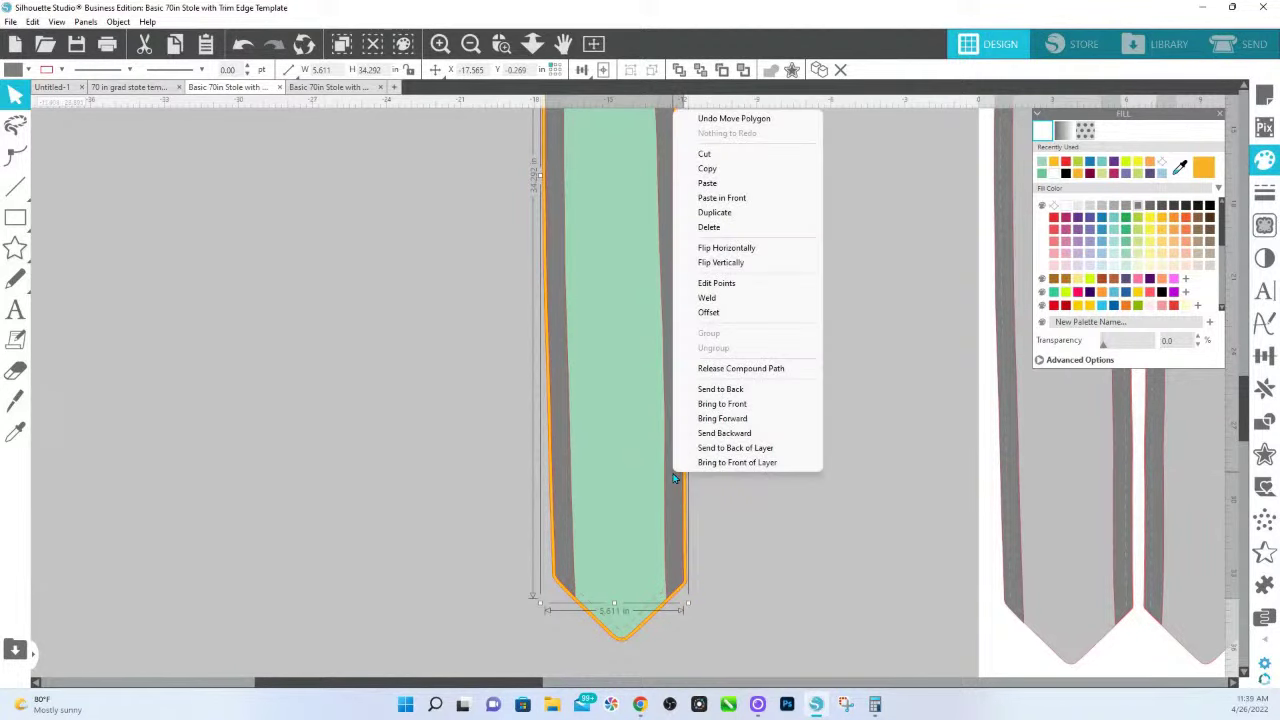
left_click(741, 370)
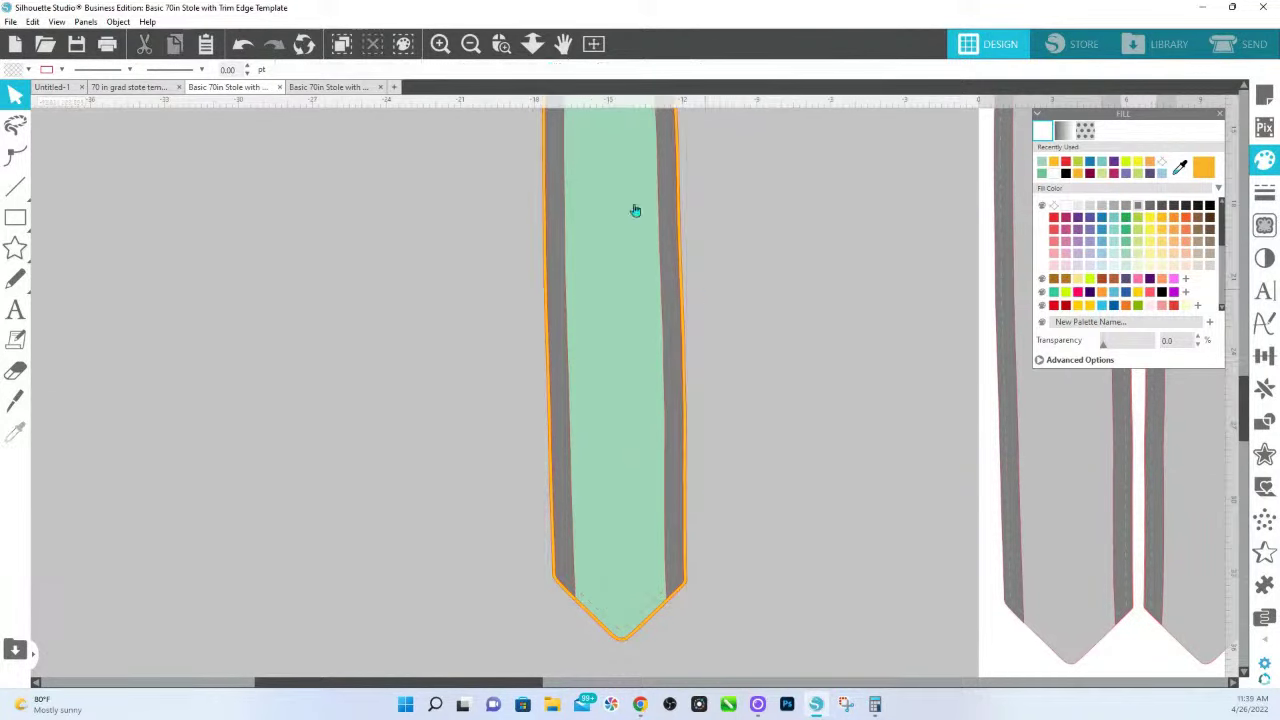
Fill the stole's right-hand trim strip with pale yellow
left_click(532, 43)
left_click_drag(557, 220, 820, 357)
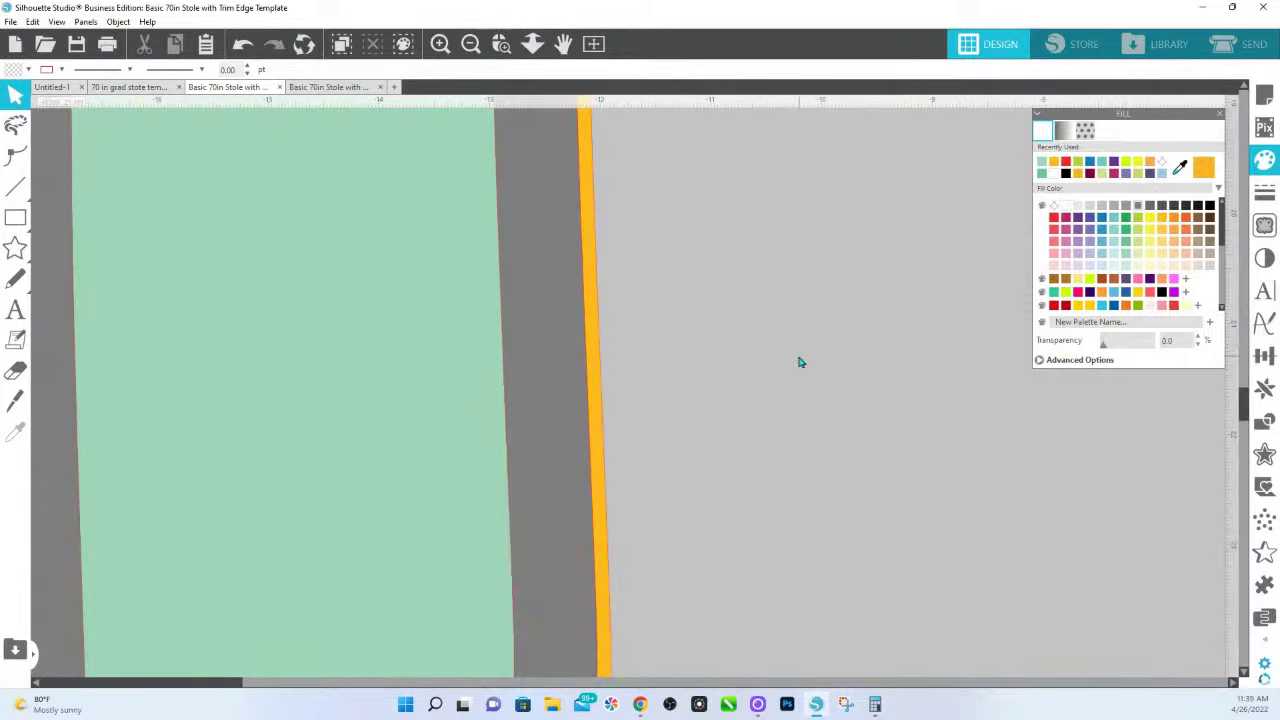
left_click(530, 374)
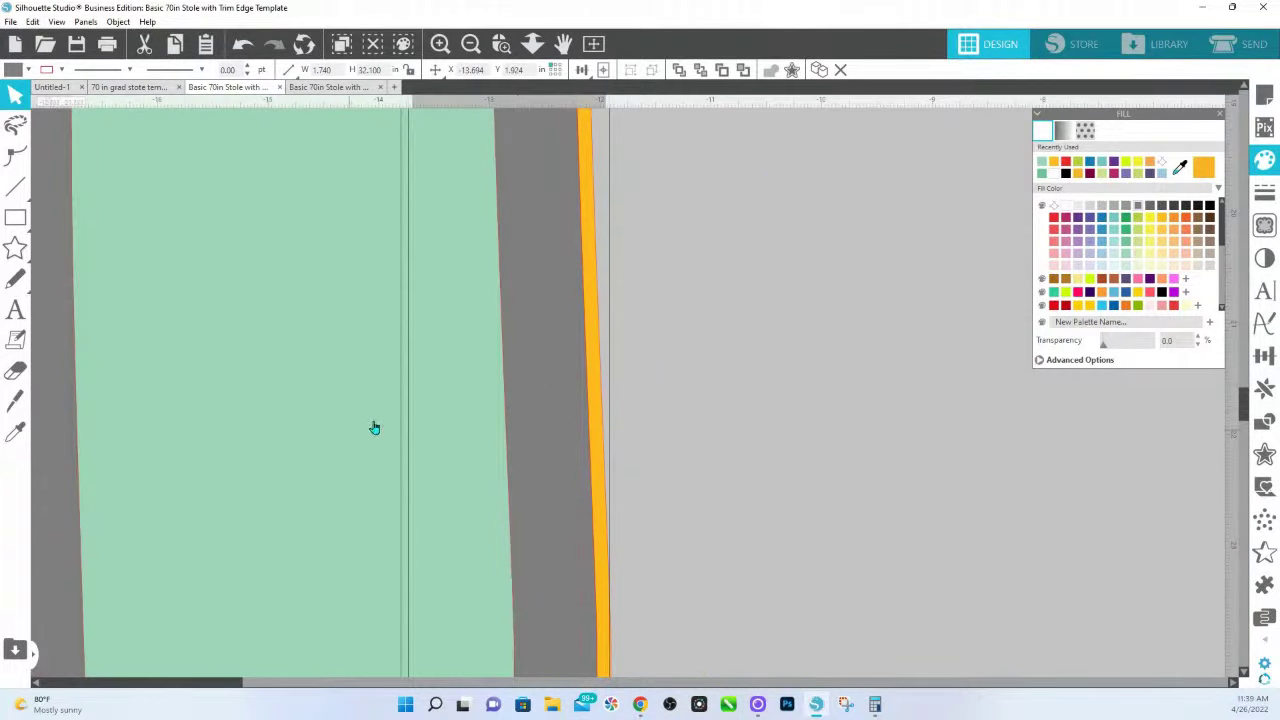
left_click(1092, 296)
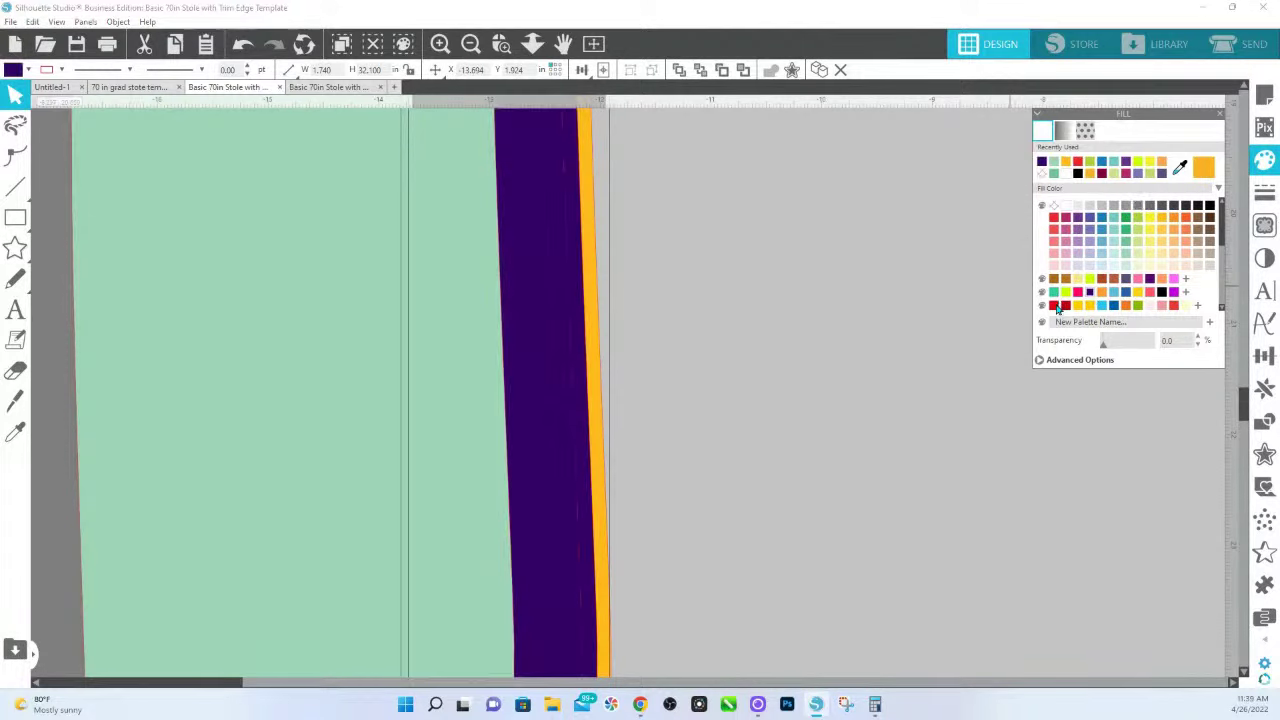
left_click(1054, 305)
left_click(1079, 286)
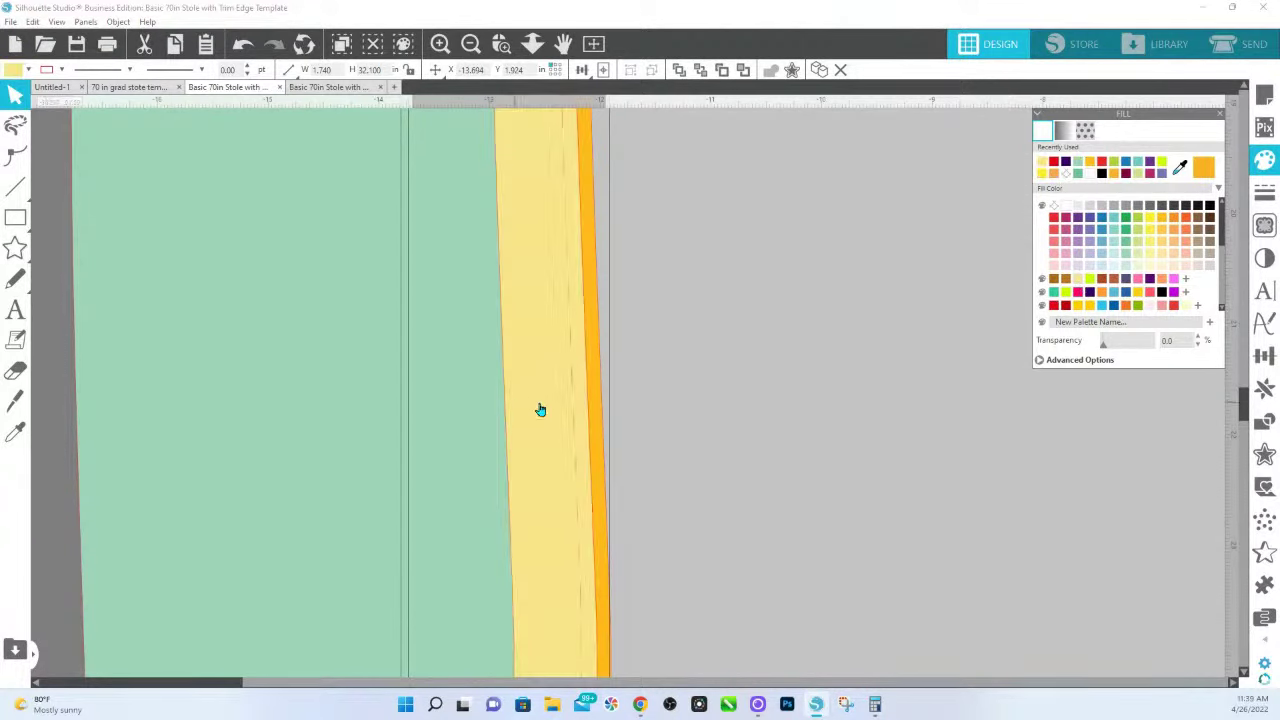
Align the pale yellow trim strip to the right edge of the orange offset shape
left_click(597, 388)
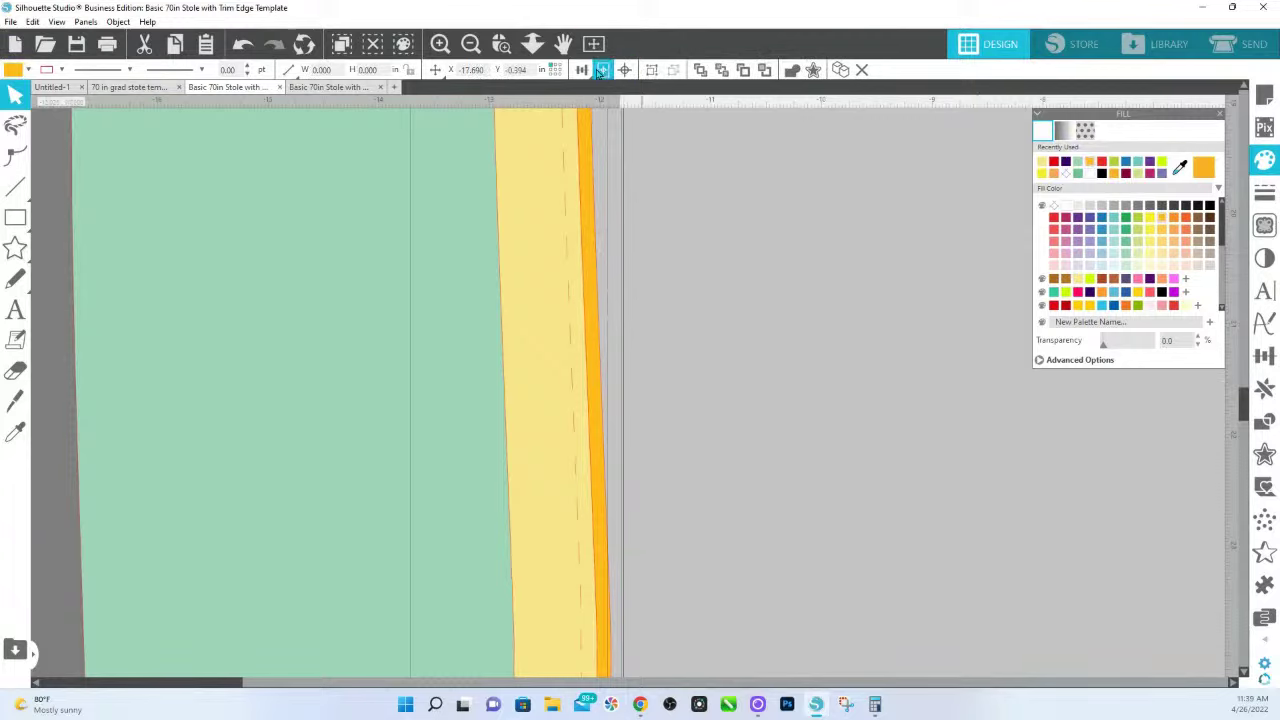
left_click(581, 70)
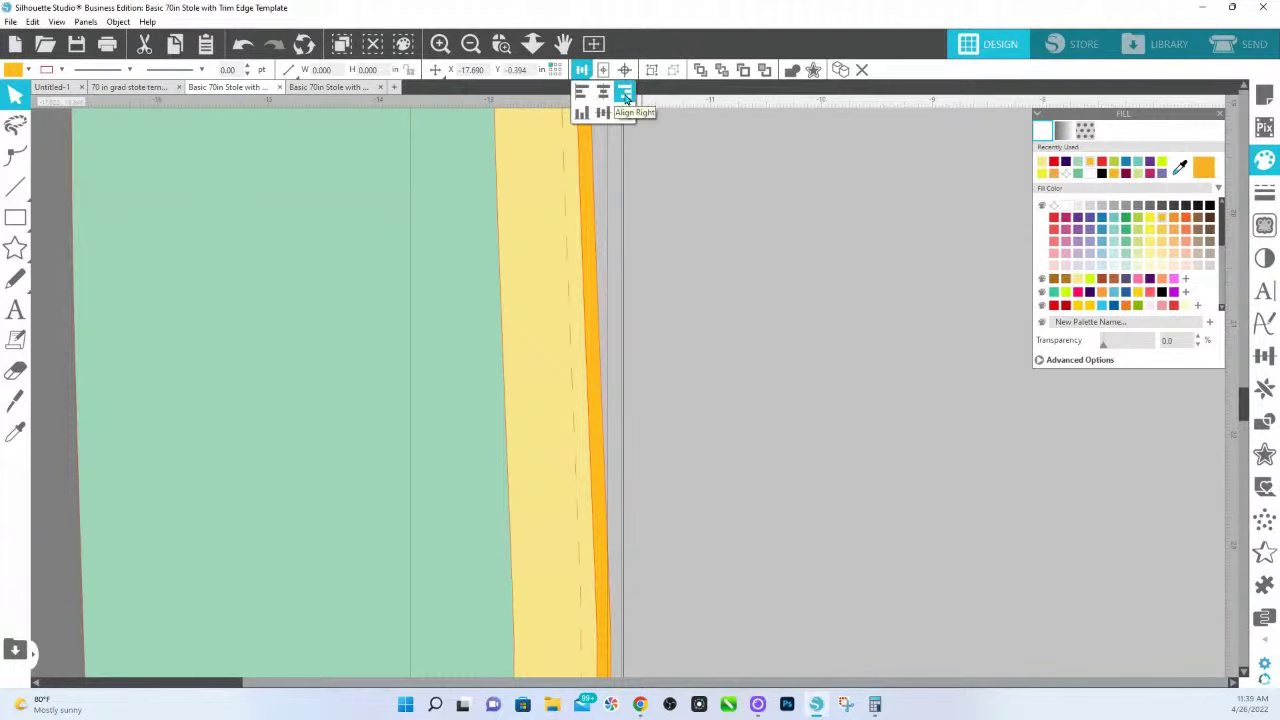
left_click(625, 95)
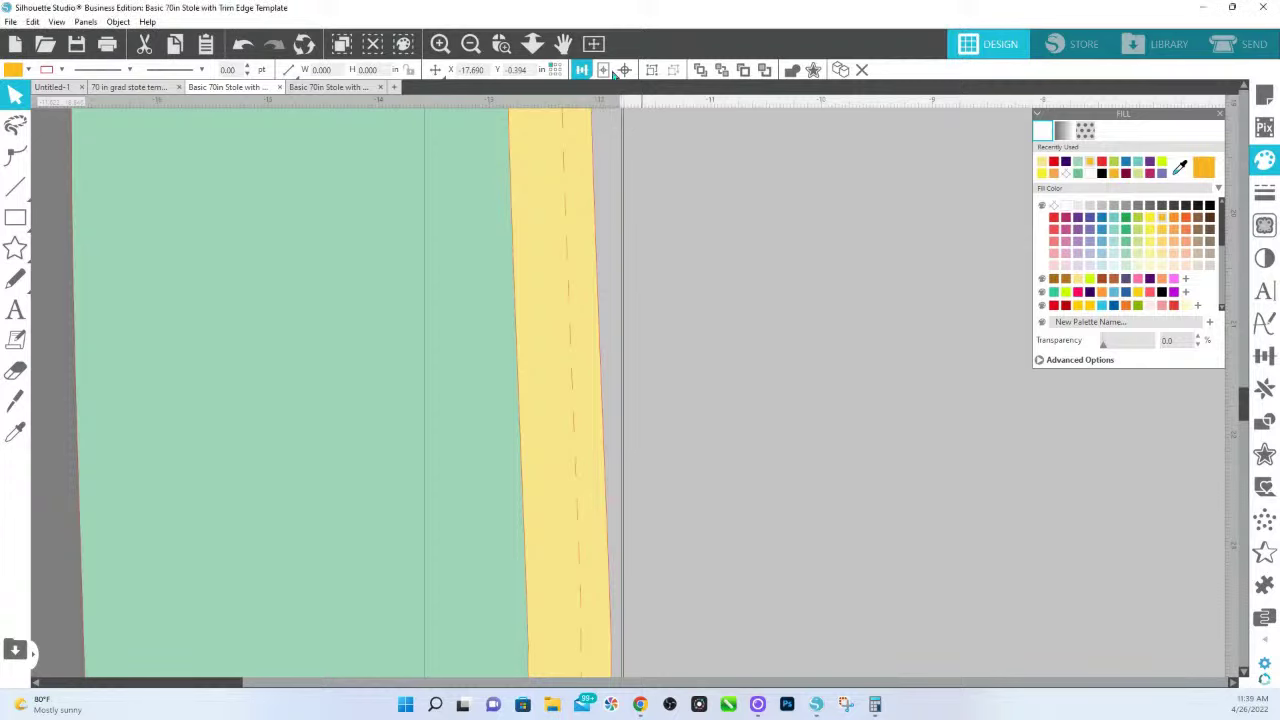
Fill the stole's left-hand grey trim strip with bright pink
left_click(532, 43)
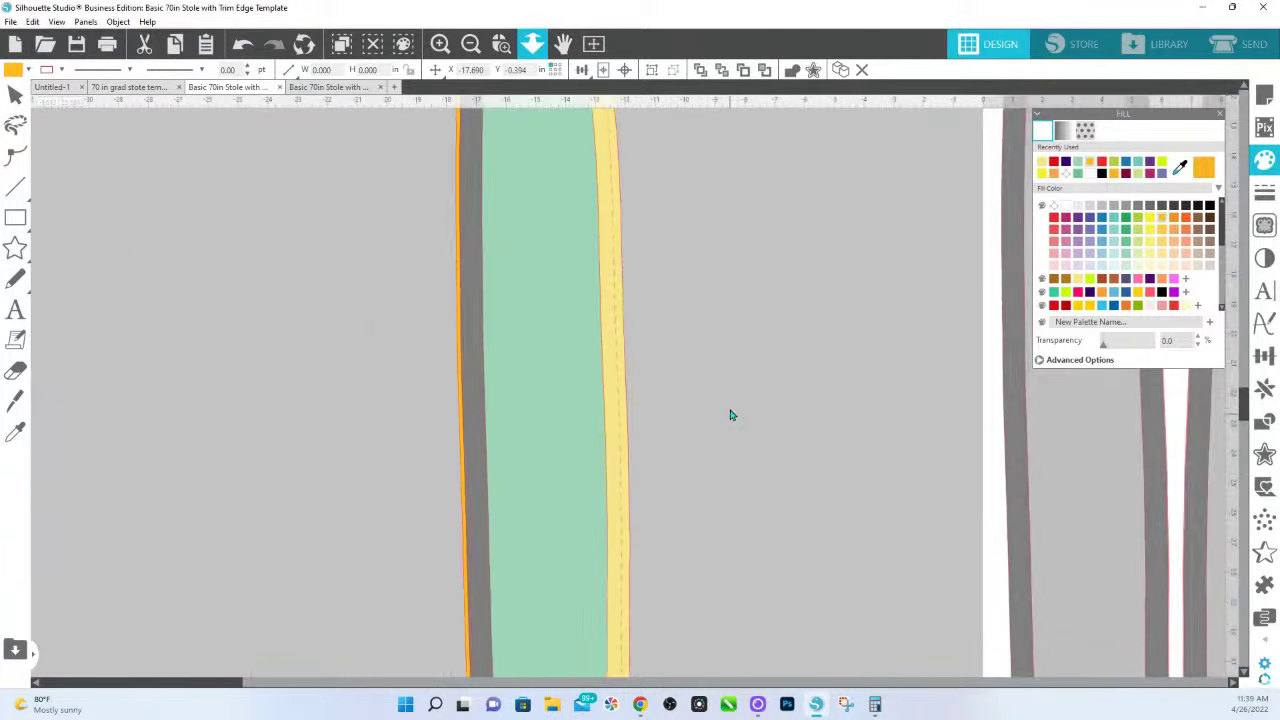
key("Escape")
scroll(723, 514, "down", 3)
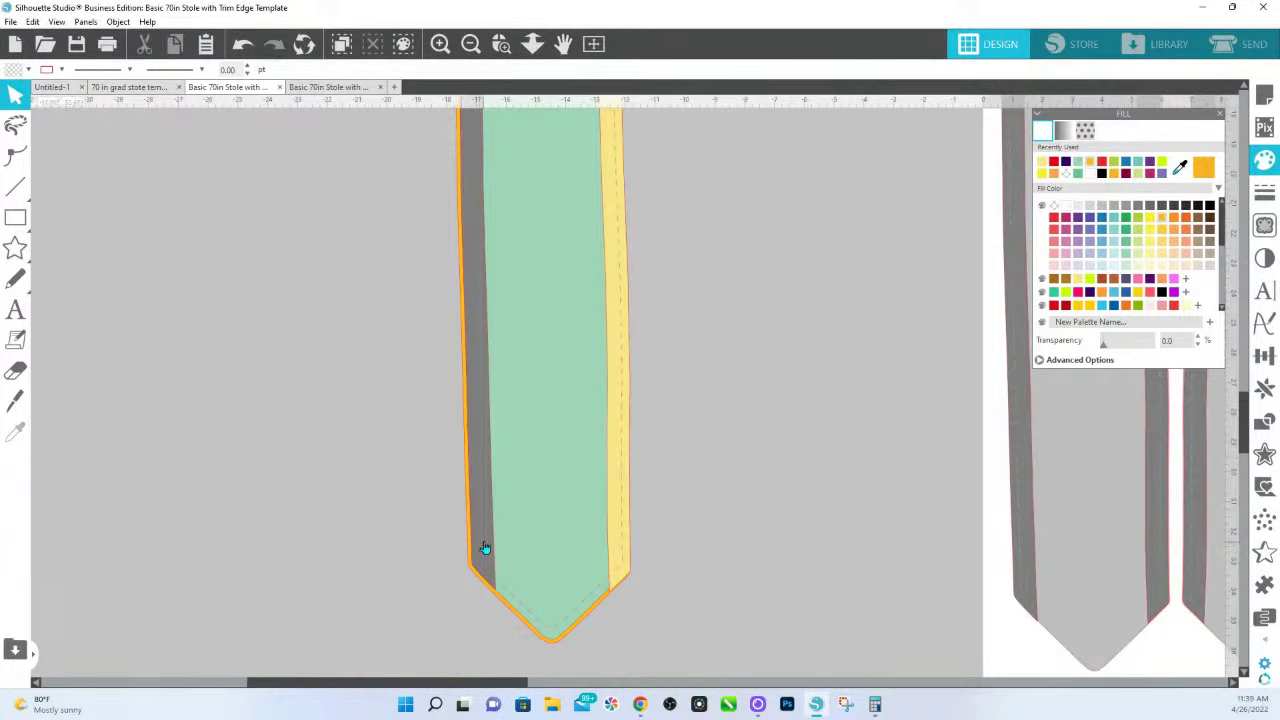
left_click(486, 551)
left_click(1090, 306)
left_click(1113, 292)
left_click(1090, 292)
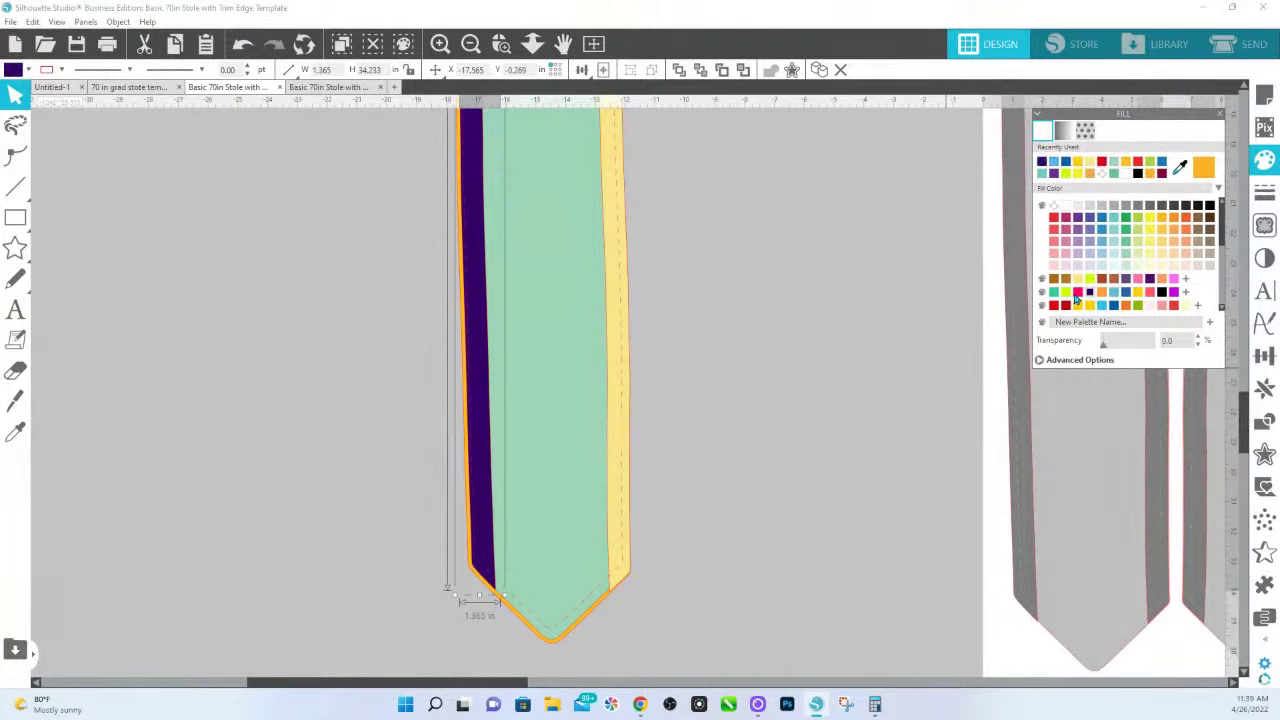
left_click(1077, 292)
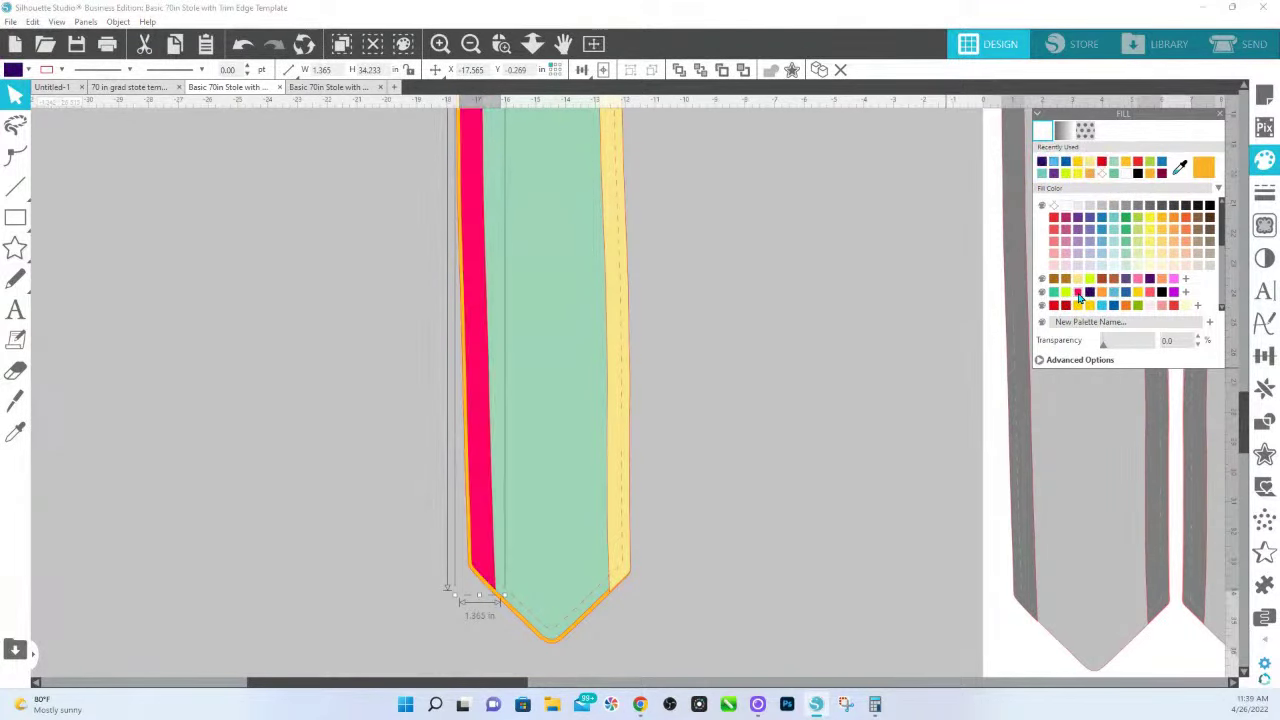
Align the pink trim strip to the left edge of the orange offset shape
left_click(470, 571)
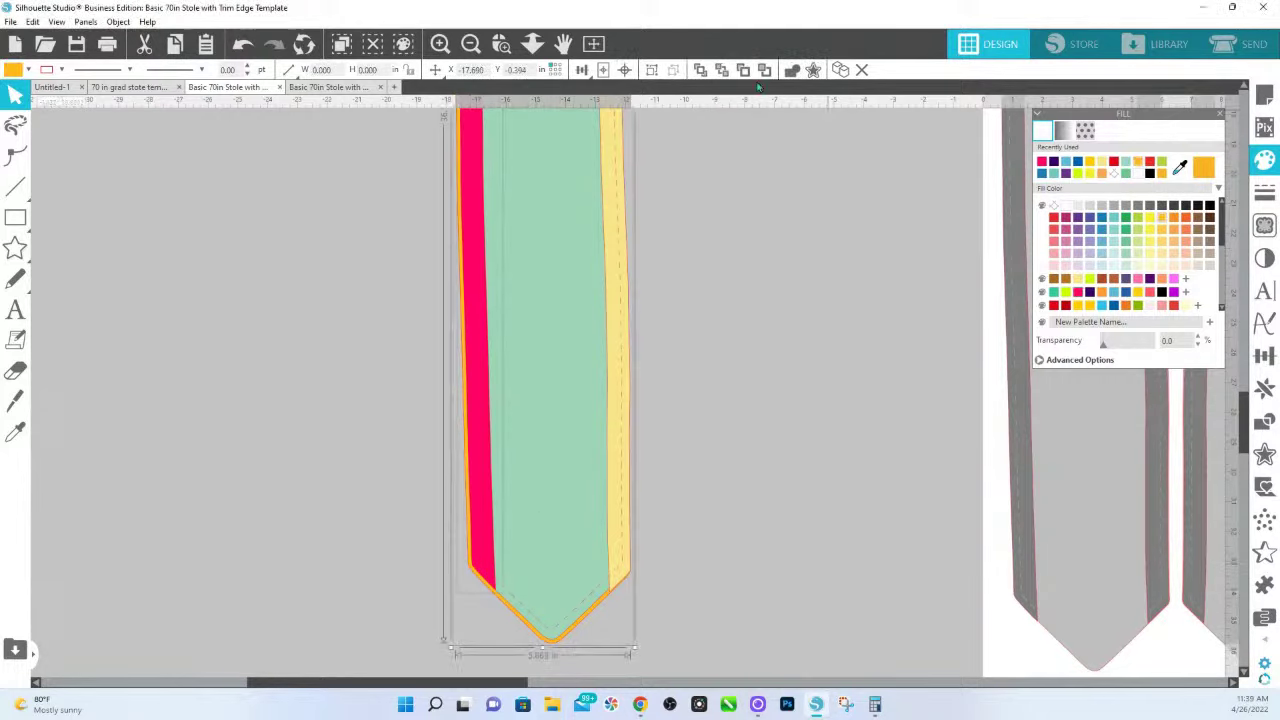
left_click(1264, 355)
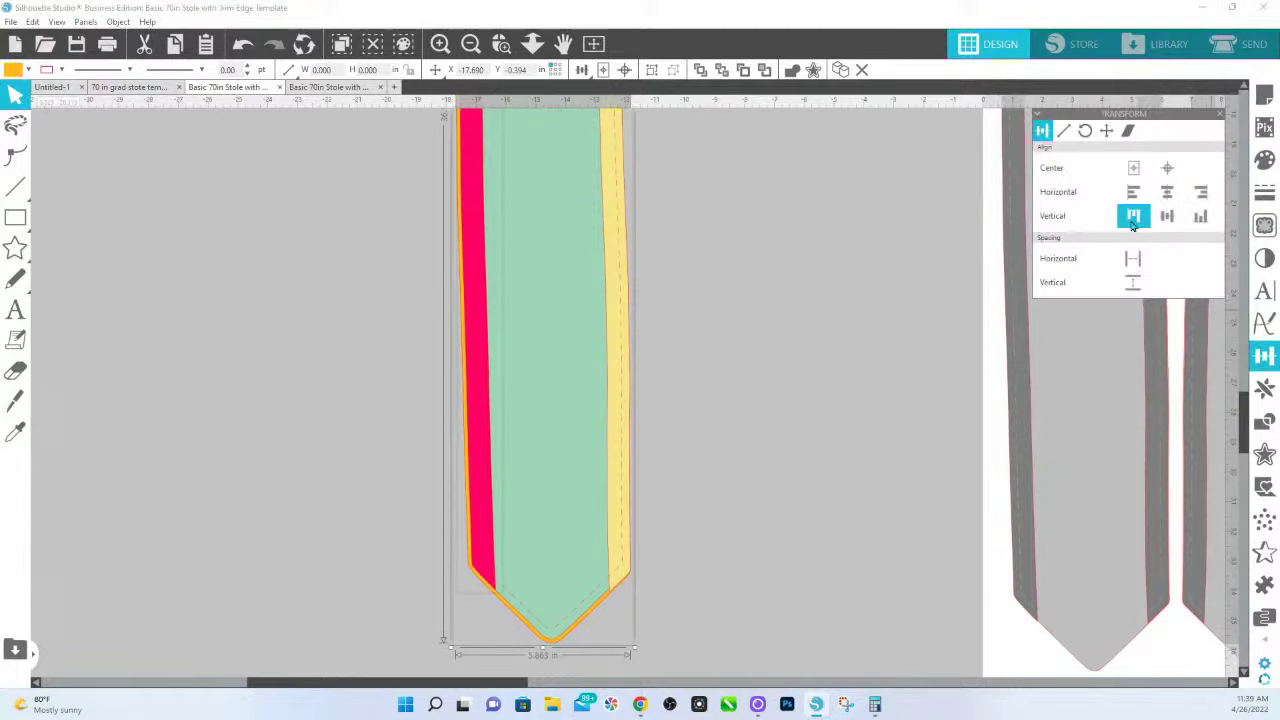
left_click(1131, 195)
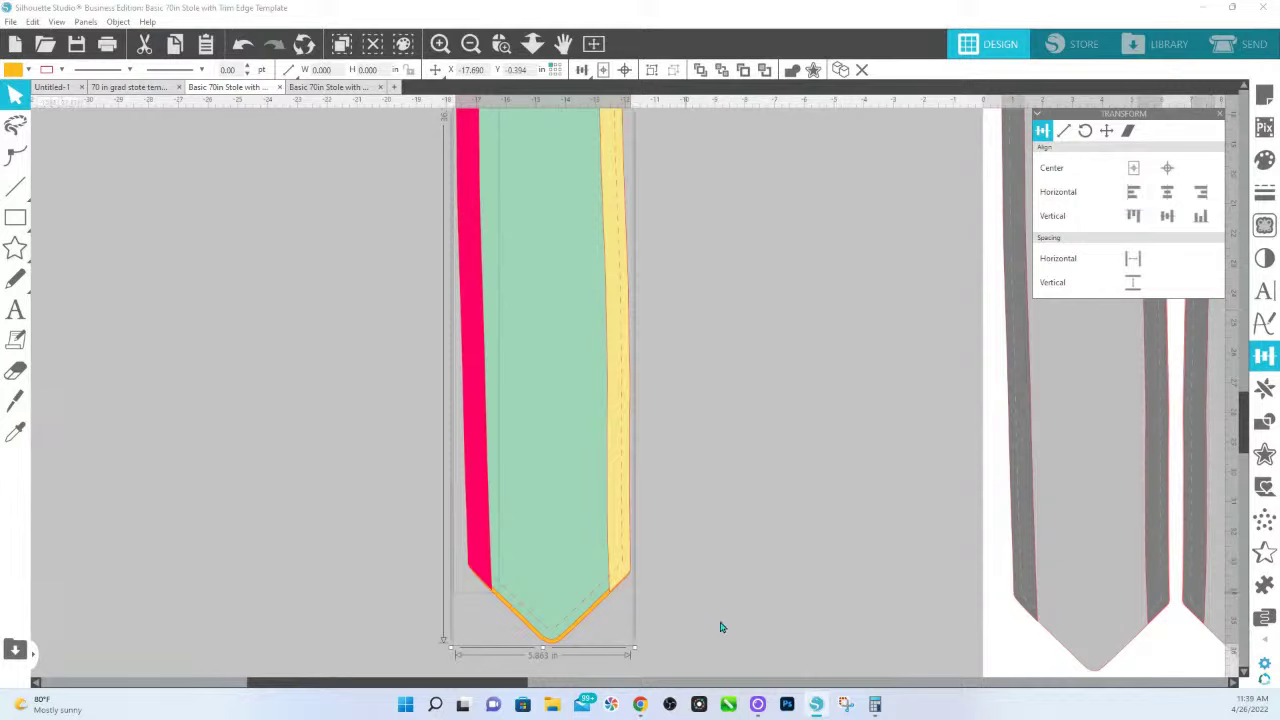
Check the trim strips along the orange shape's edges and delete the original light green stole body
scroll(723, 626, "up", 1)
scroll(596, 319, "up", 5)
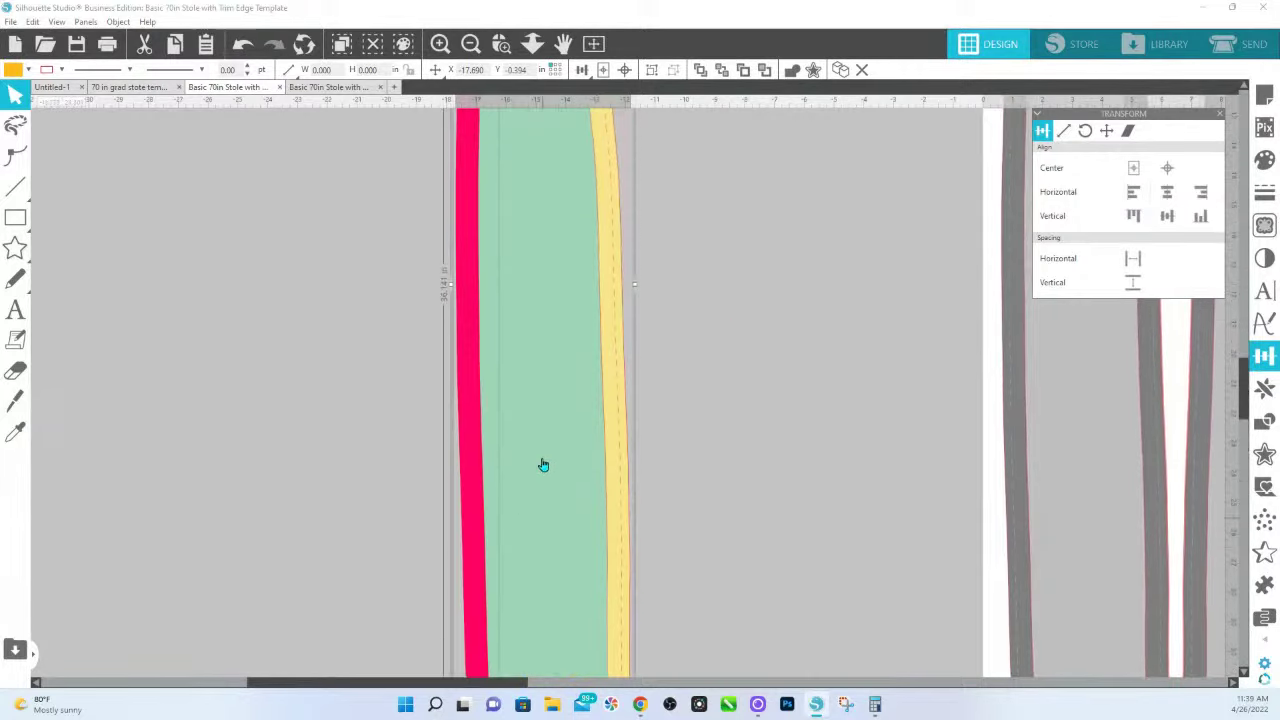
scroll(533, 363, "up", 4)
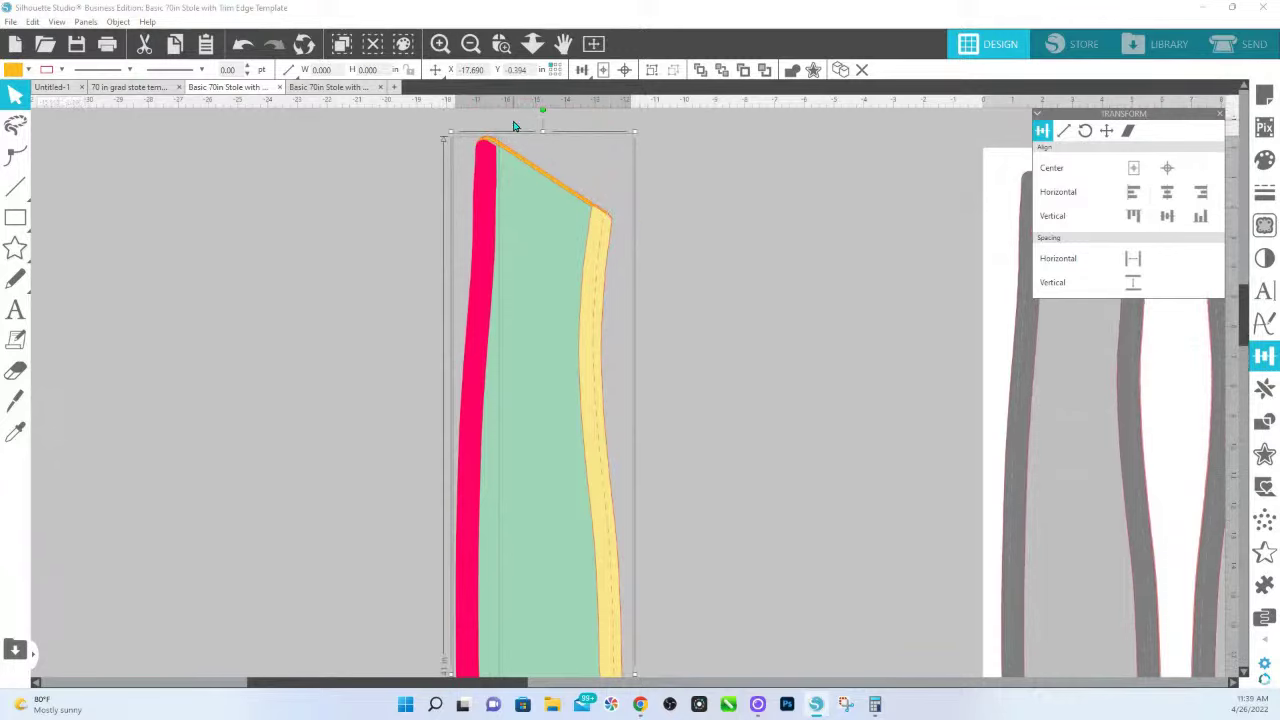
left_click(657, 200)
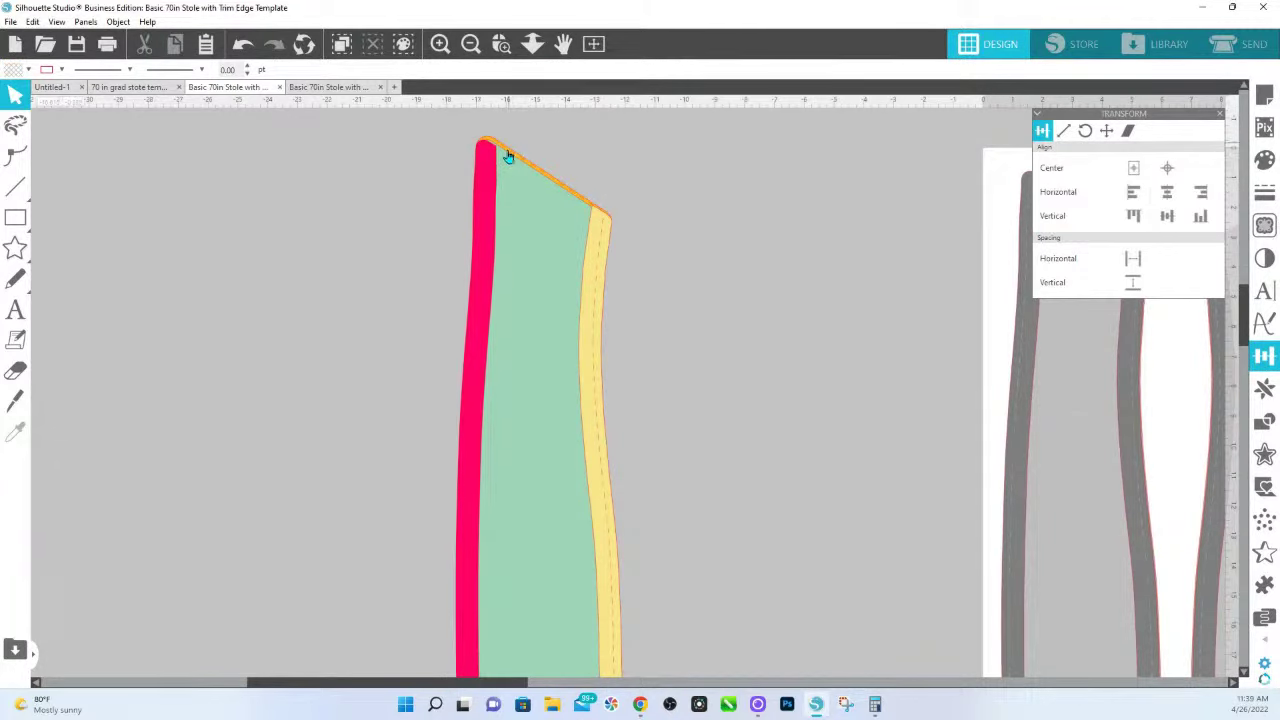
scroll(615, 165, "down", 10)
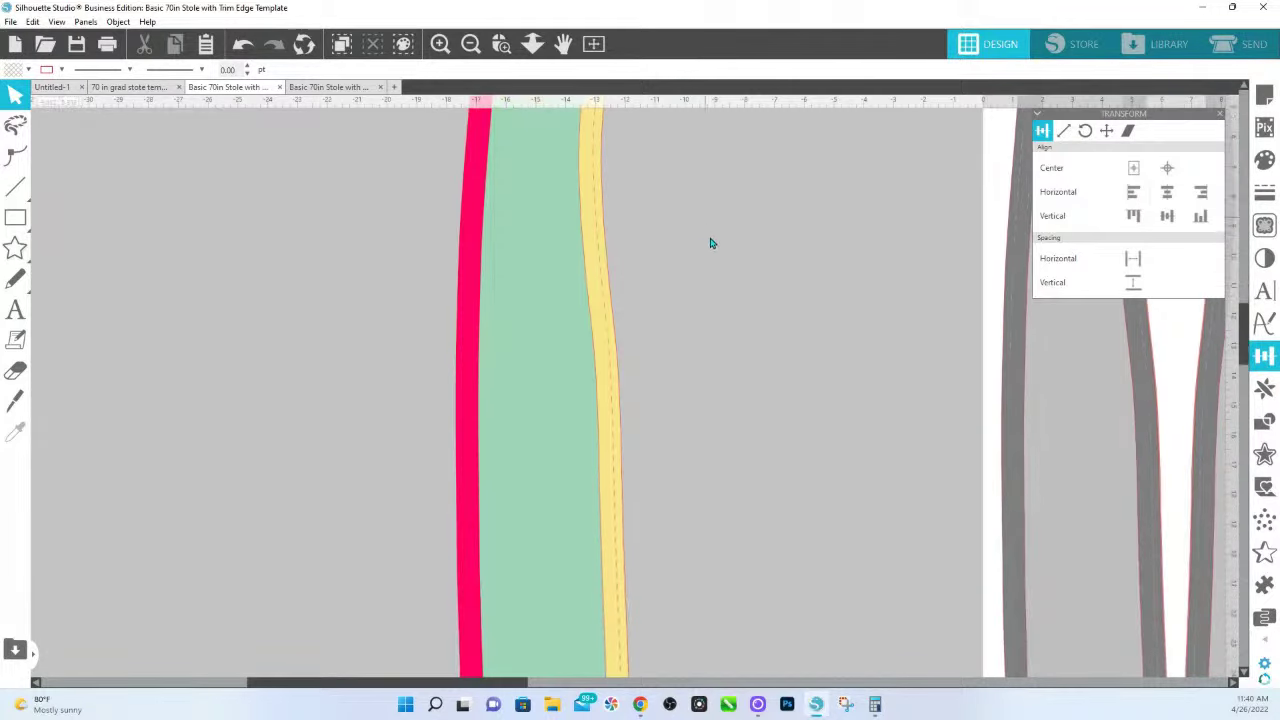
scroll(713, 274, "down", 2)
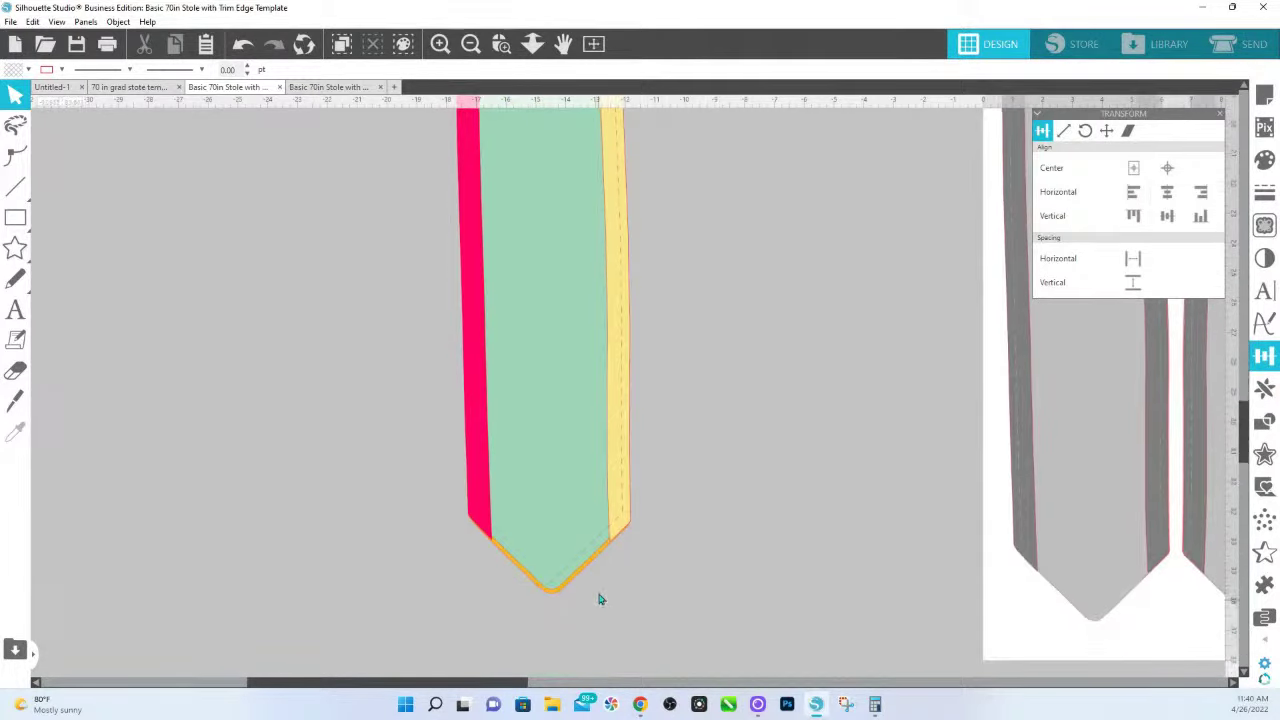
left_click(571, 486)
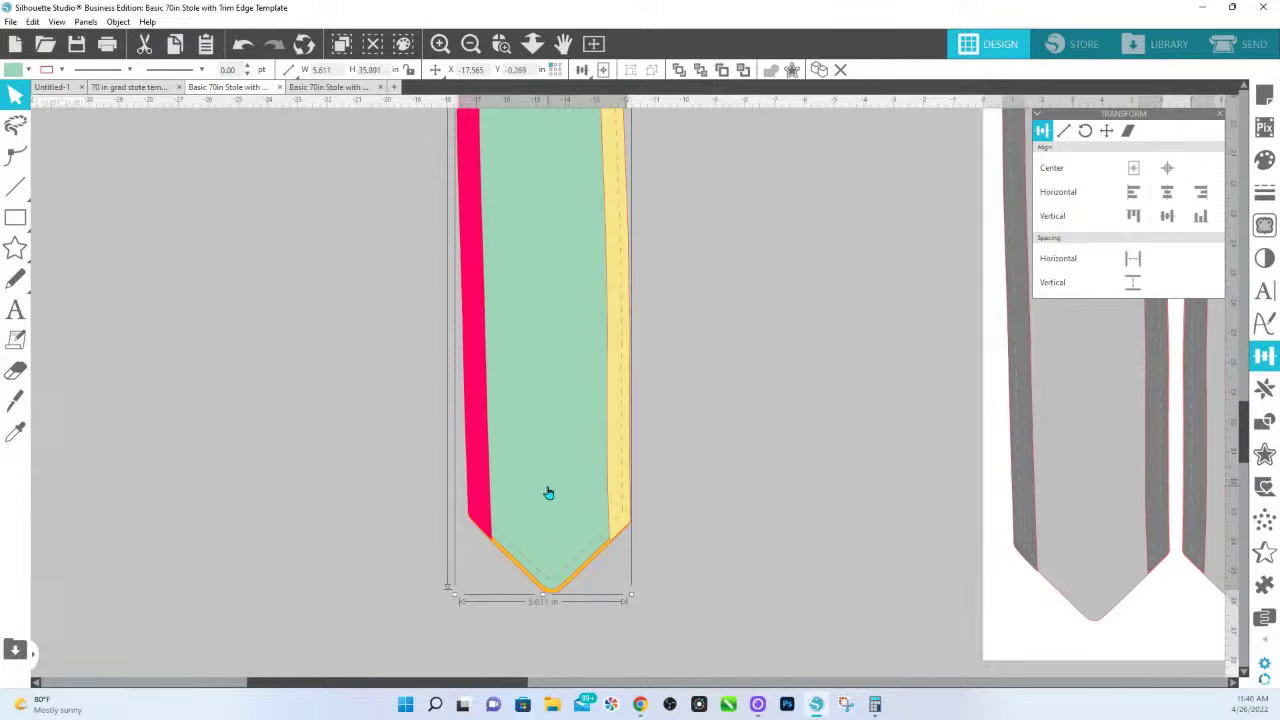
left_click_drag(548, 493, 319, 442)
key("ctrl+z")
key("Delete")
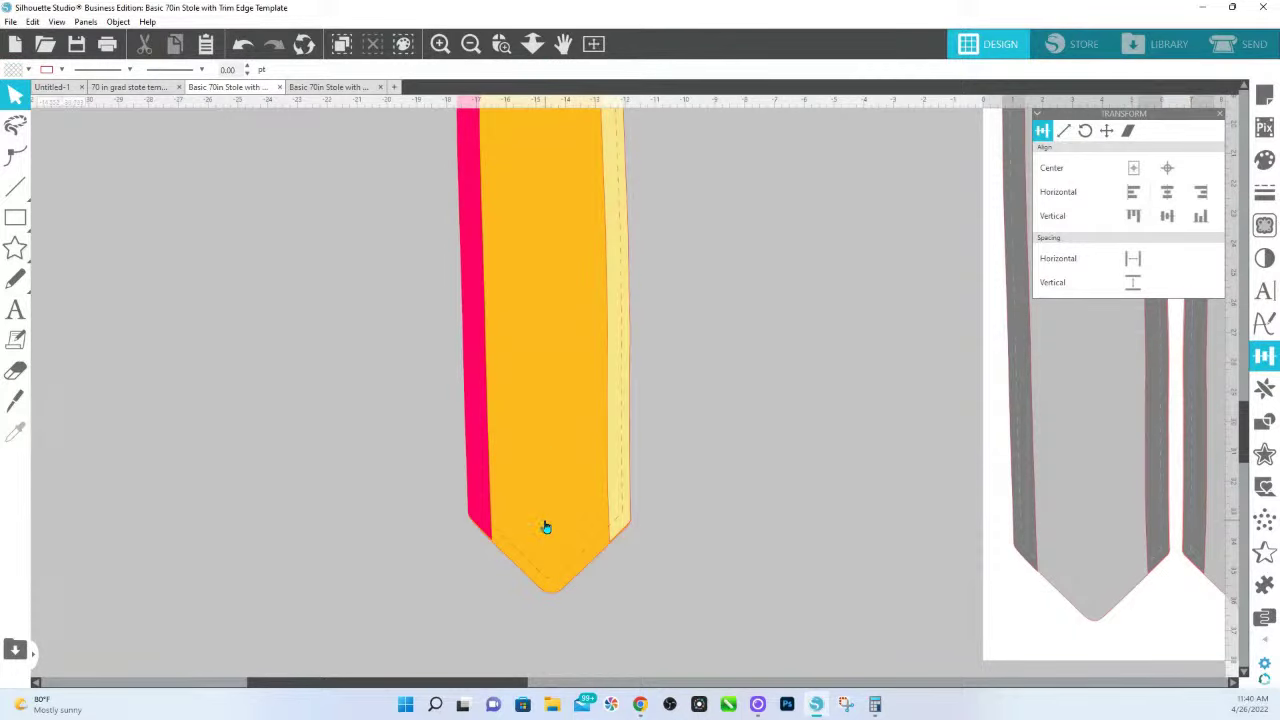
Raise the top end points of the pink trim strip to meet the orange shape's upper edge
scroll(544, 512, "up", 3)
scroll(544, 505, "up", 3)
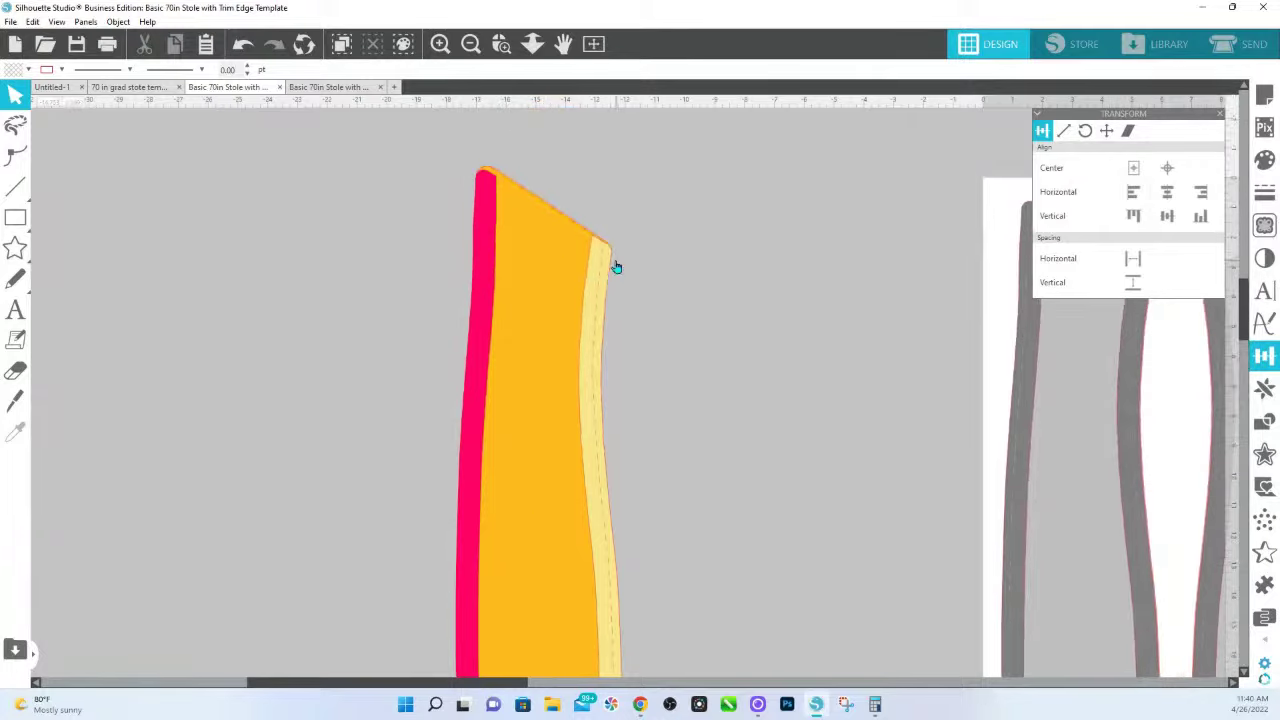
double_click(481, 184)
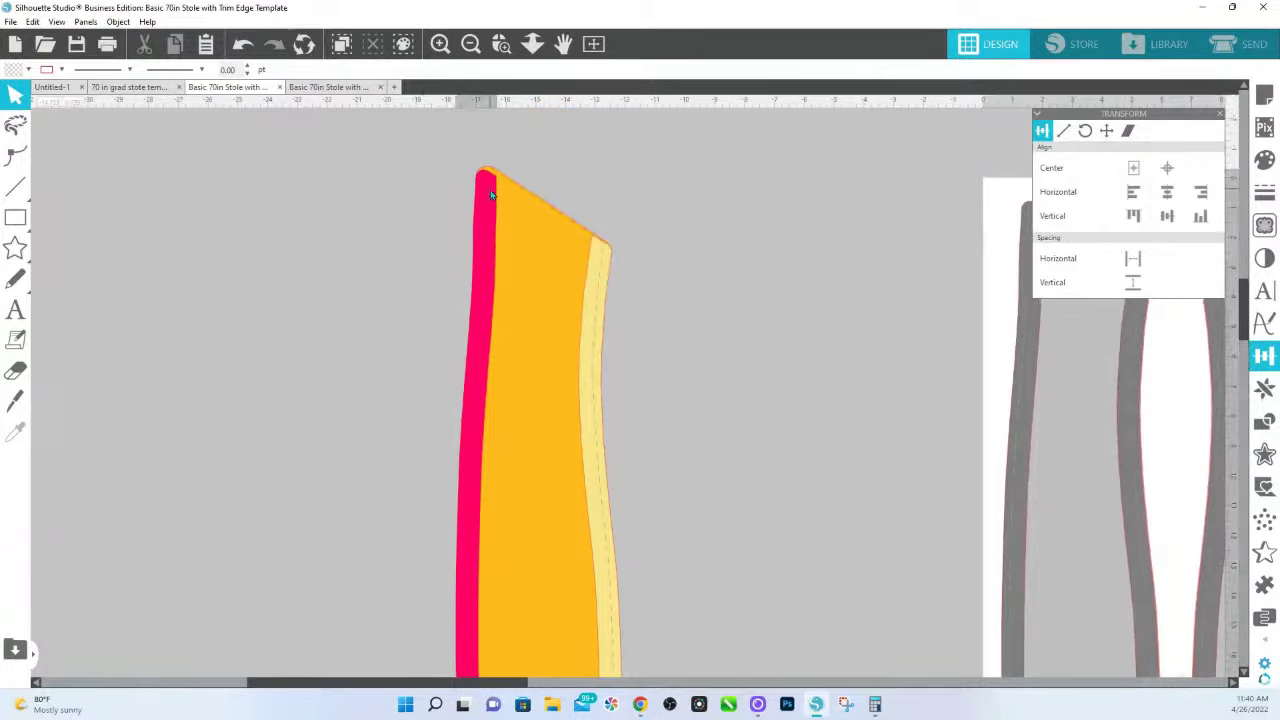
left_click(486, 174)
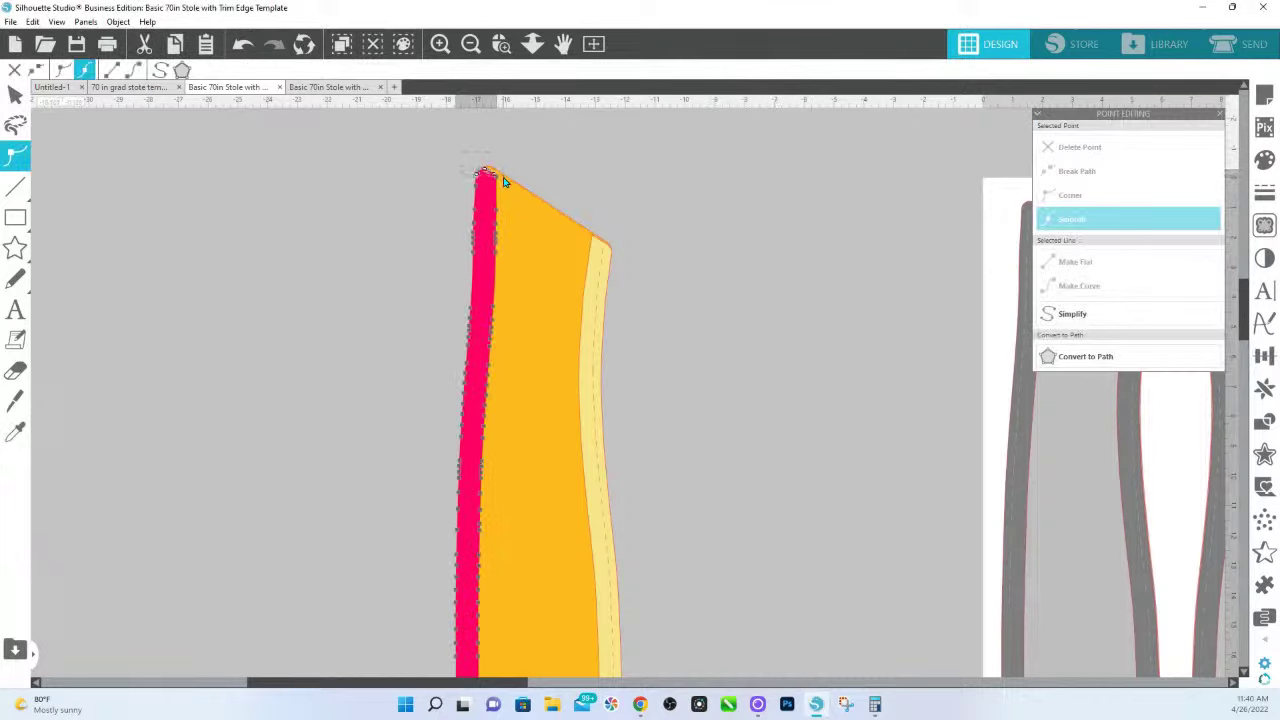
left_click(480, 198)
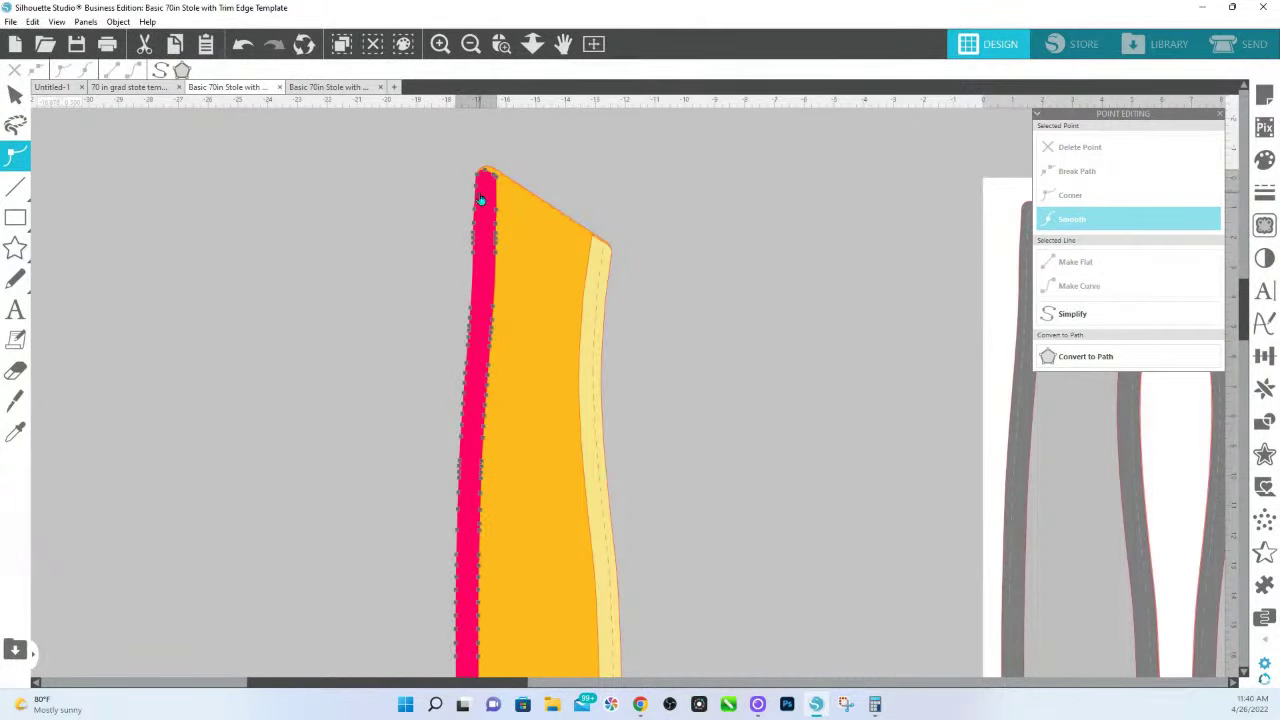
left_click_drag(450, 126, 527, 183)
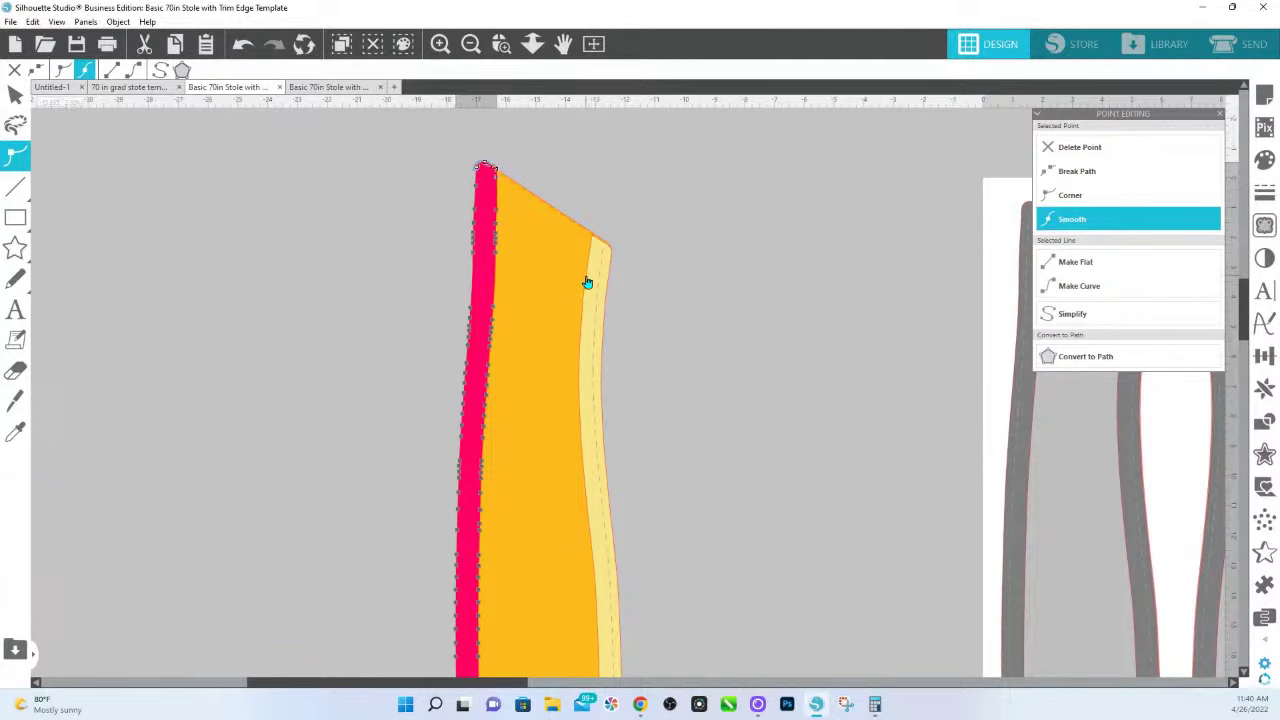
Raise the top end points of the pale yellow trim strip to match the orange shape's sloped upper edge
left_click(501, 43)
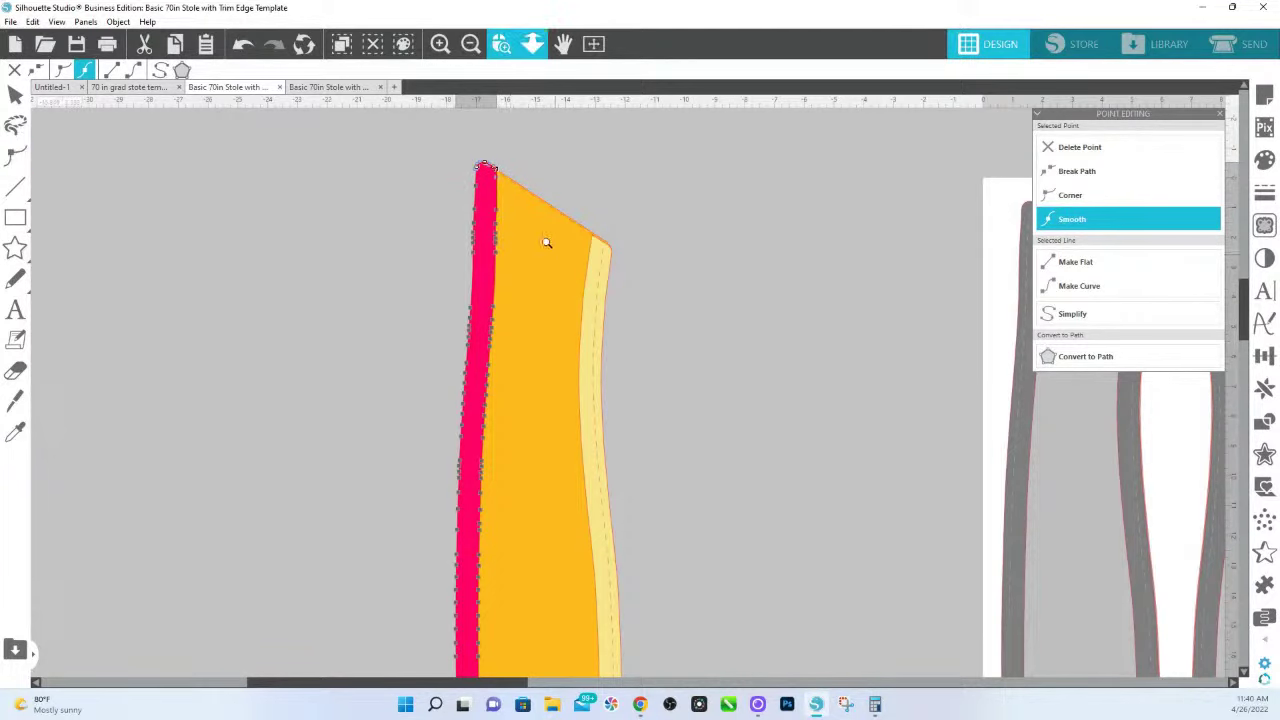
left_click_drag(669, 295, 546, 314)
left_click(546, 340)
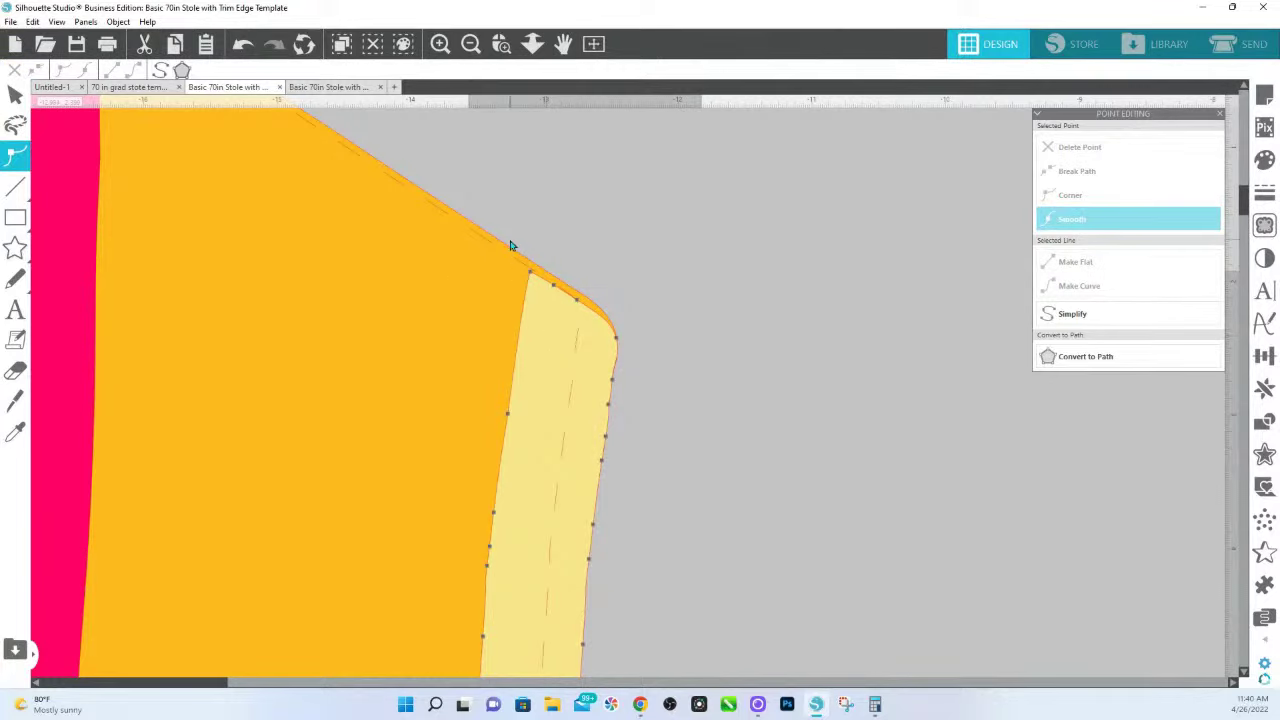
left_click_drag(530, 248, 672, 354)
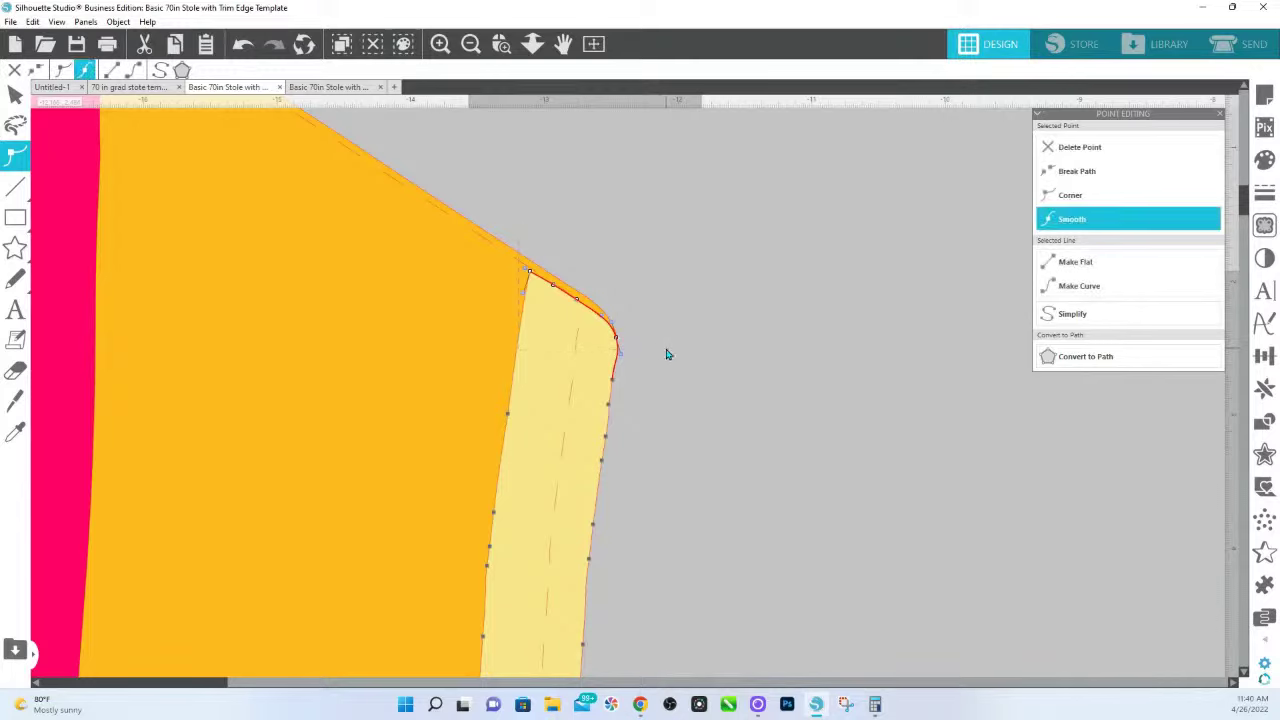
key("Up")
key("Up")
key("Up")
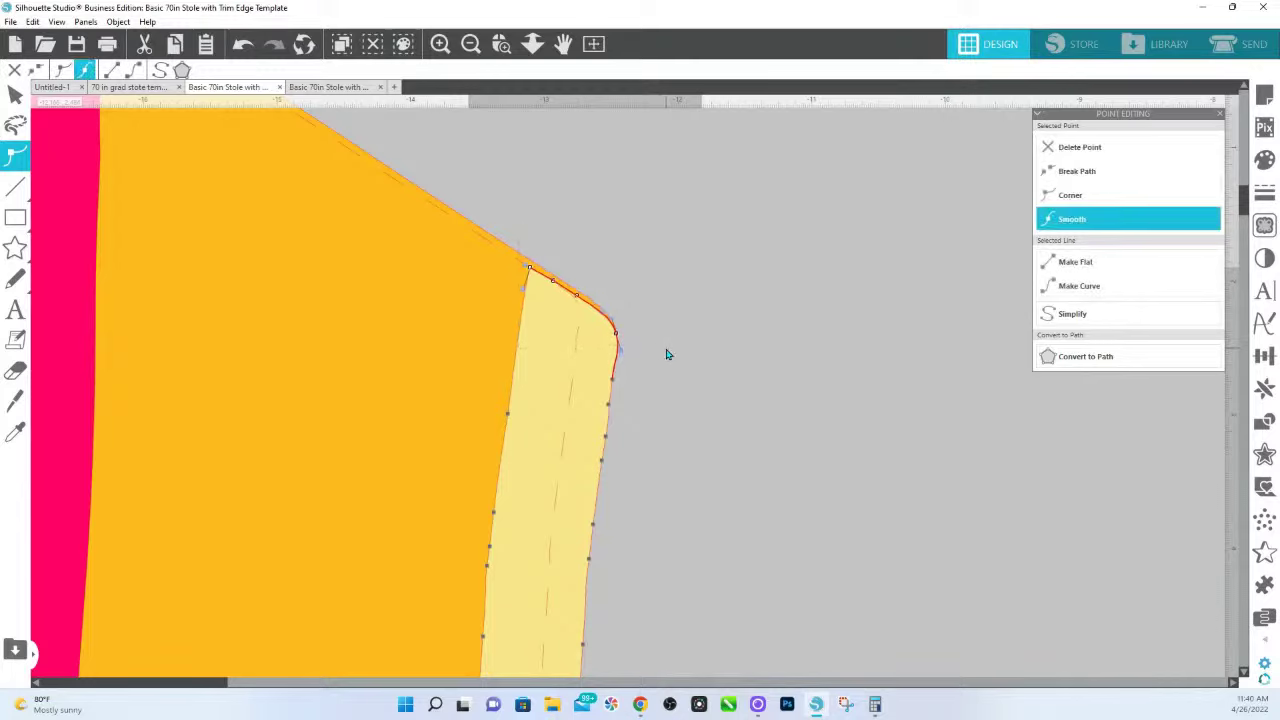
key("Up")
key("Up")
key("Up")
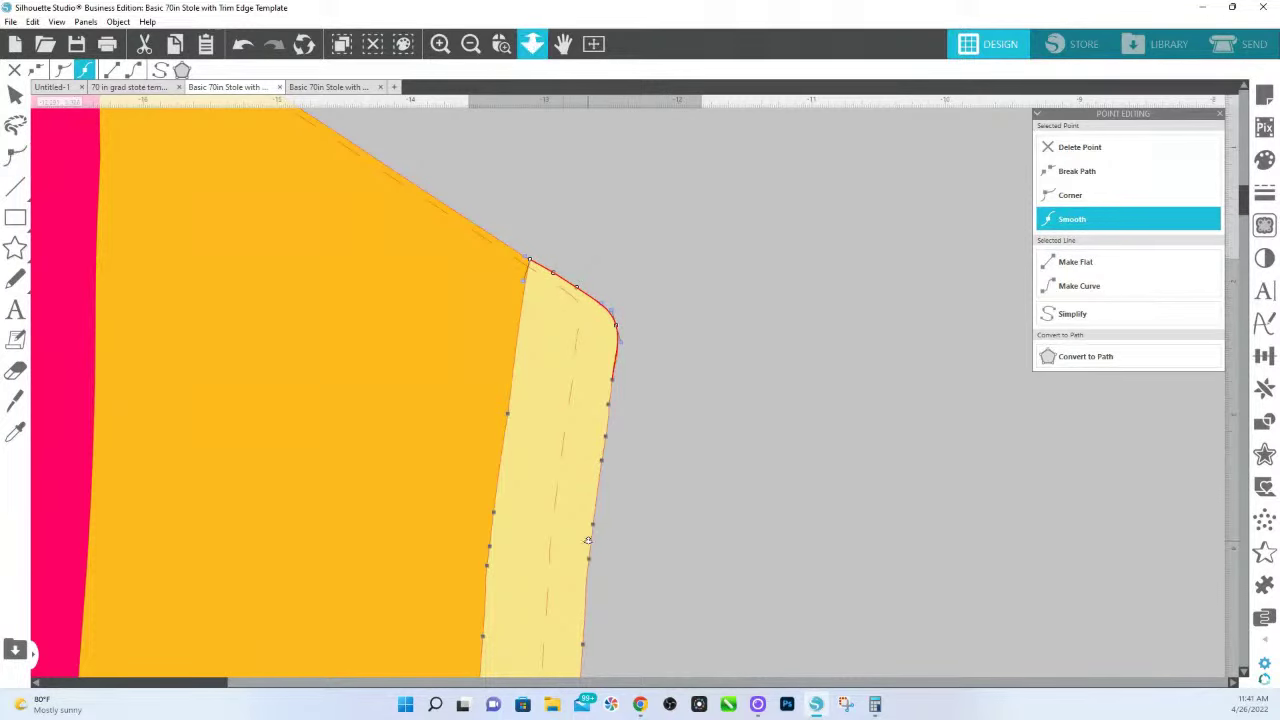
left_click(532, 43)
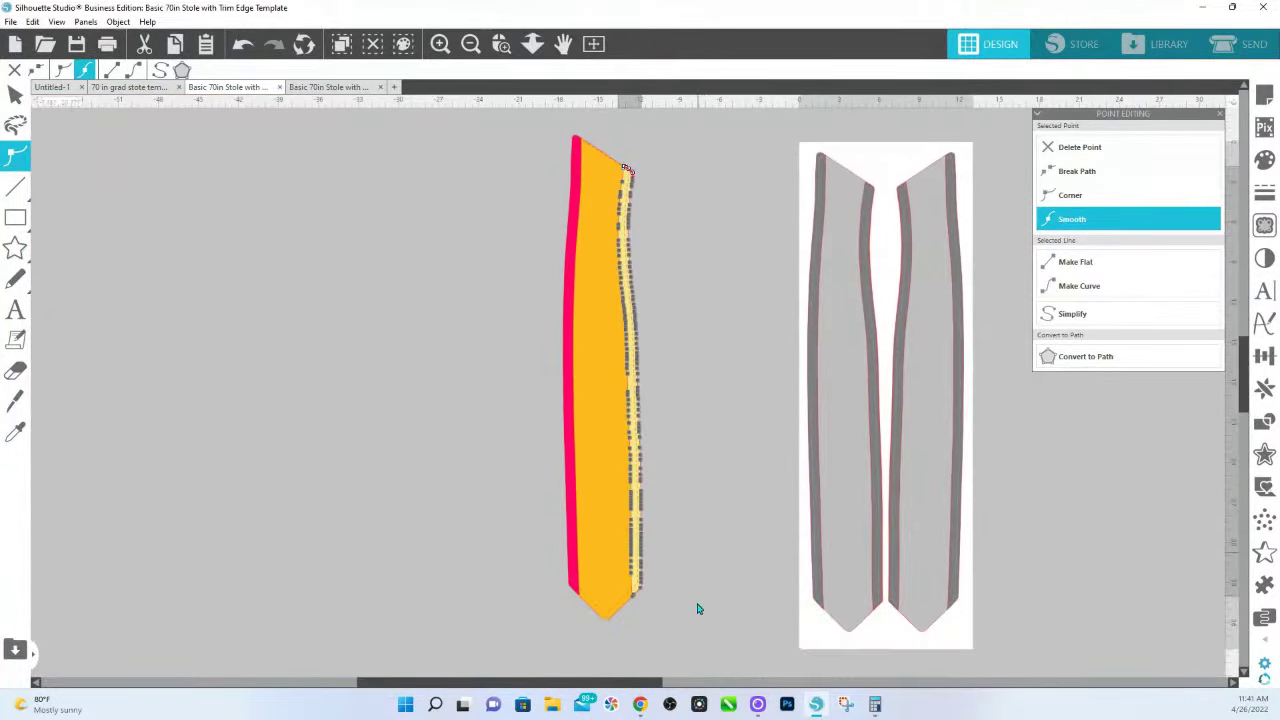
left_click(698, 609)
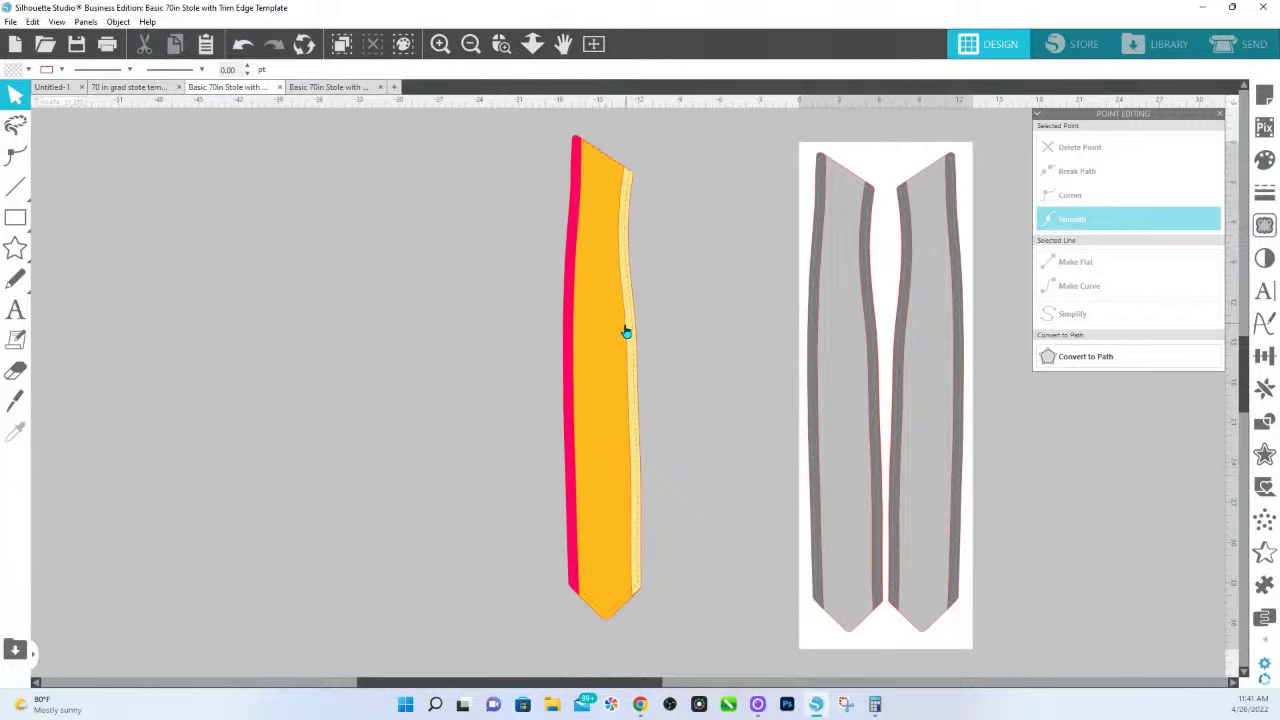
Group the pink and pale yellow trim strips and fill them with green
left_click(572, 551)
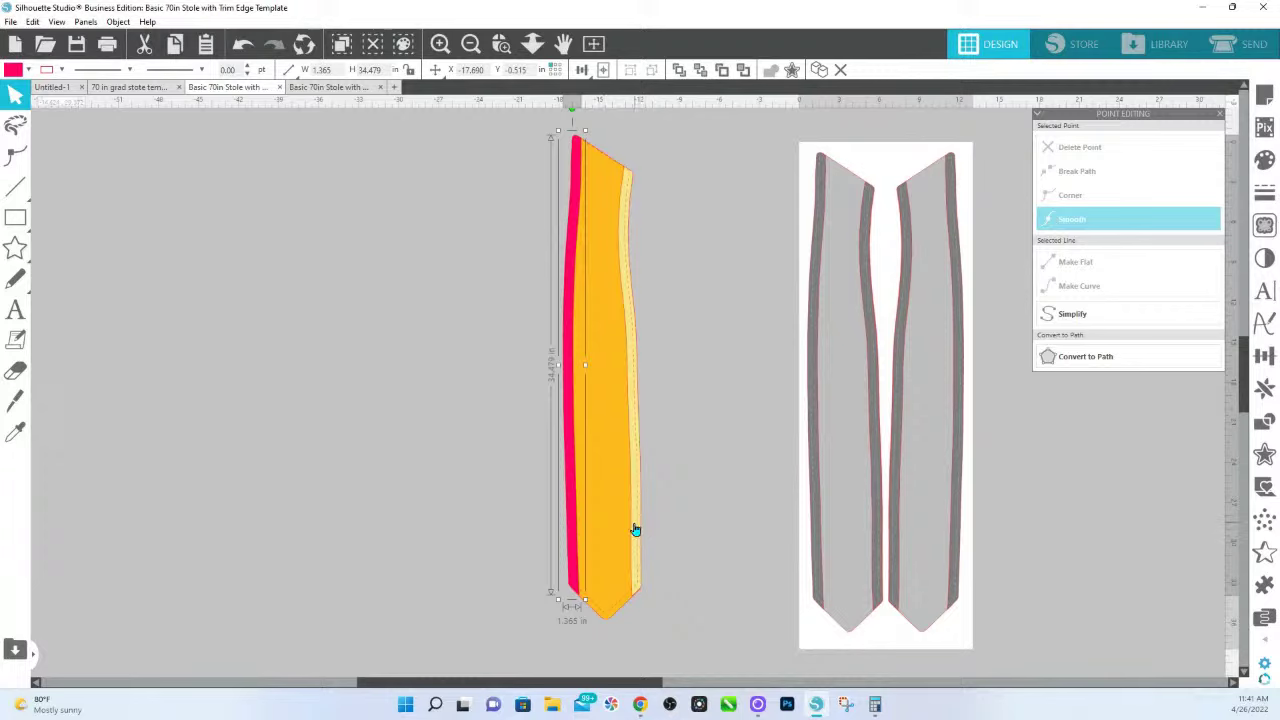
left_click(634, 529)
right_click(634, 529)
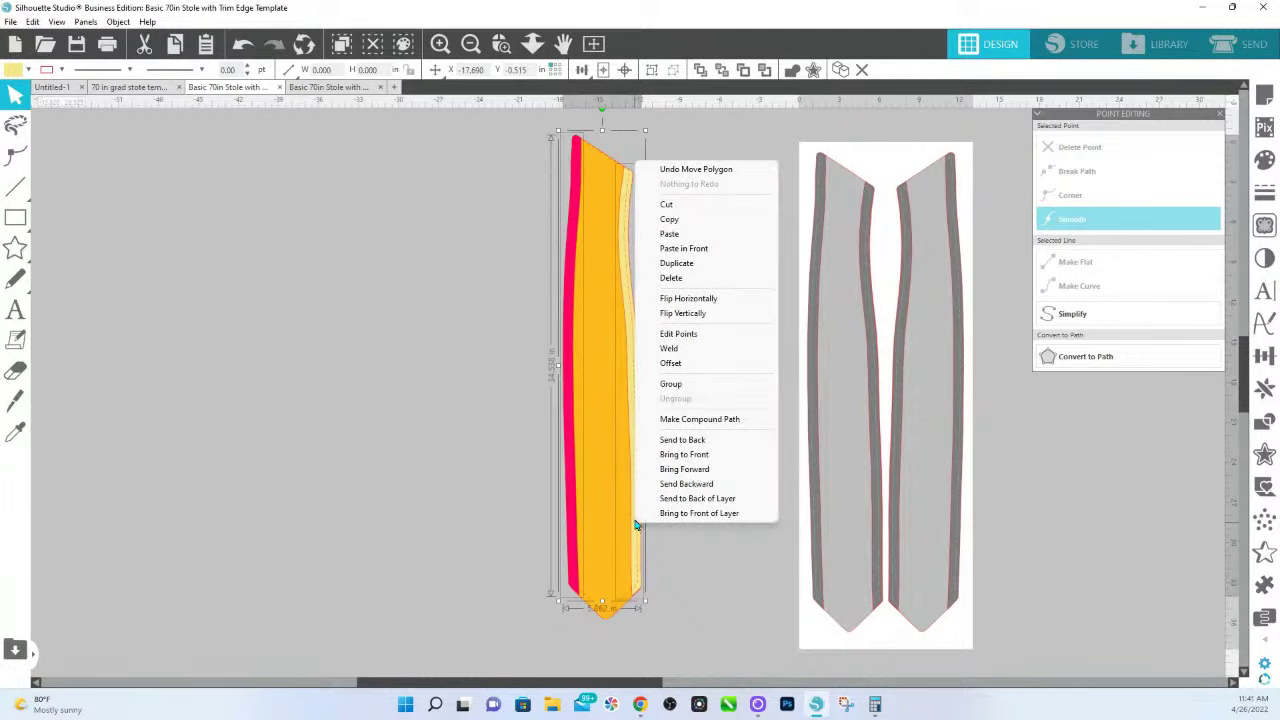
left_click(669, 386)
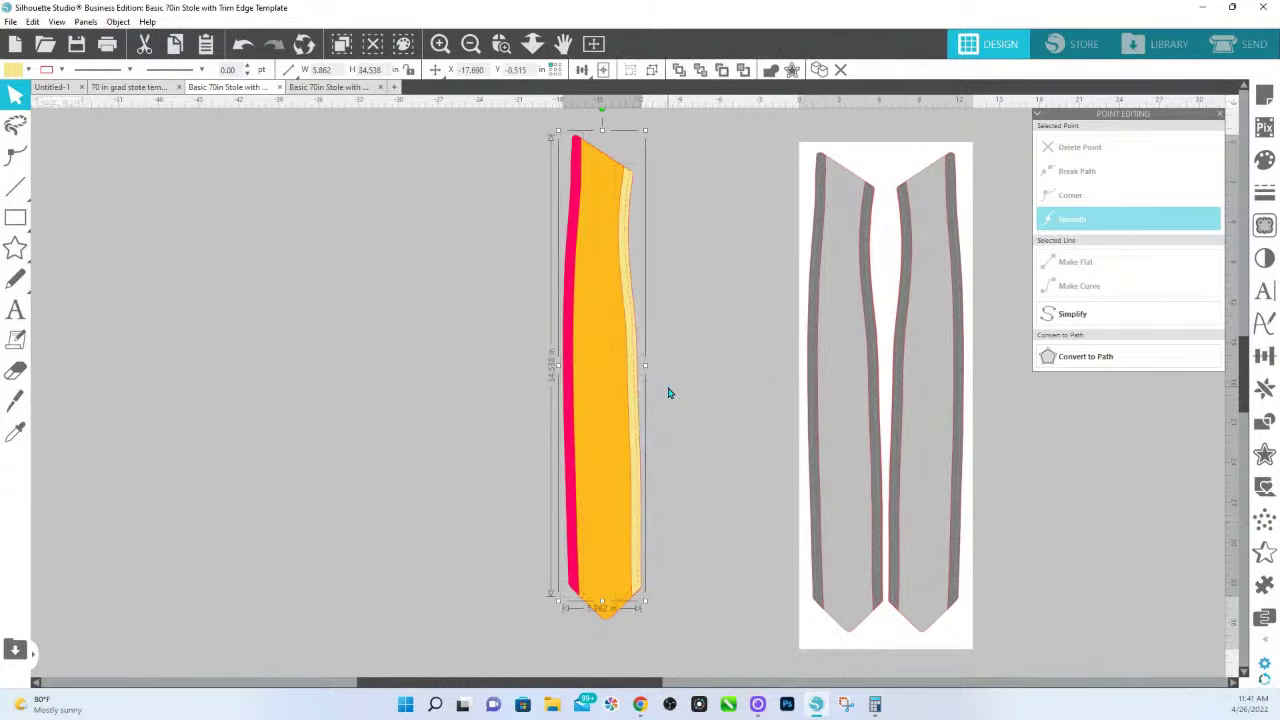
left_click(1264, 160)
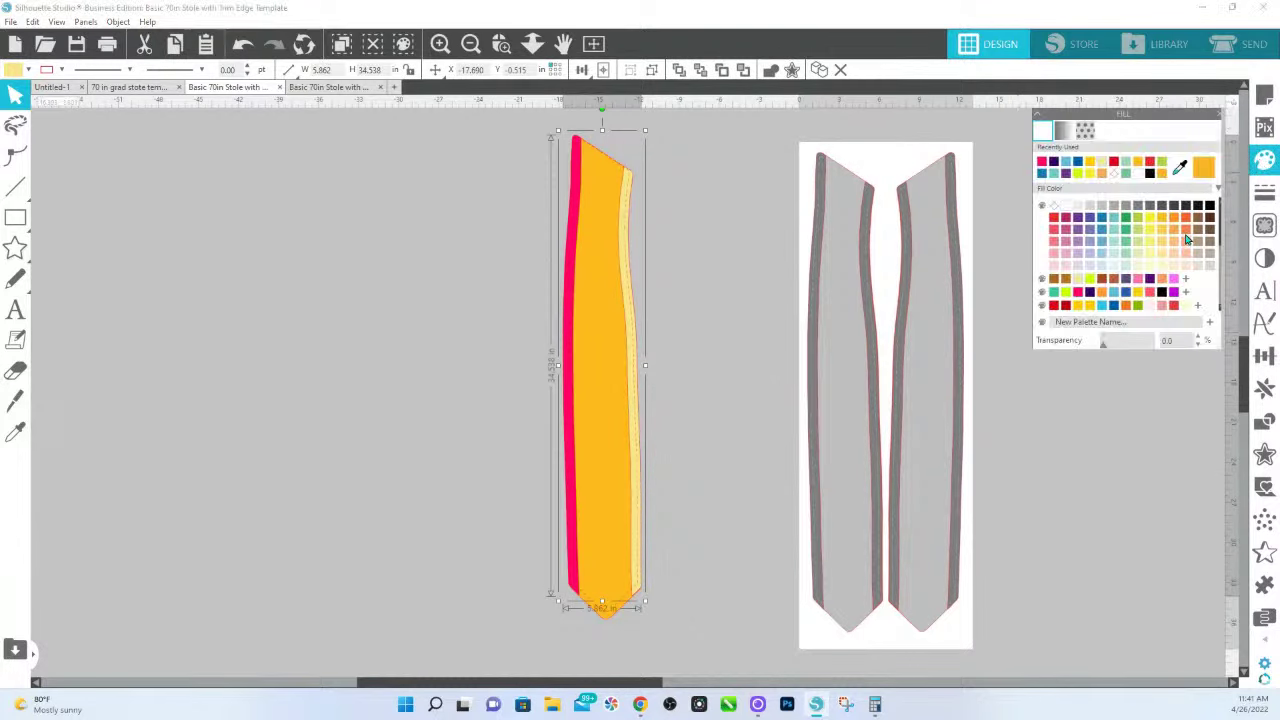
left_click(1125, 228)
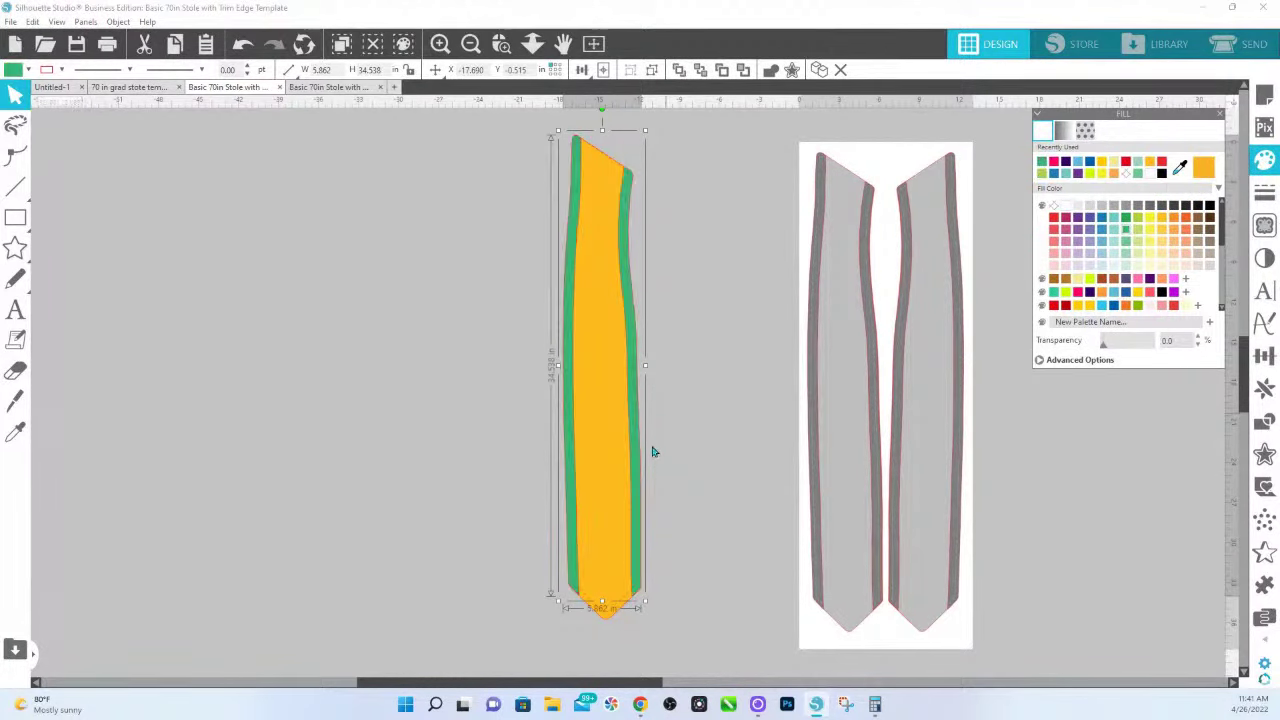
Fill the orange stole body with black
left_click(611, 470)
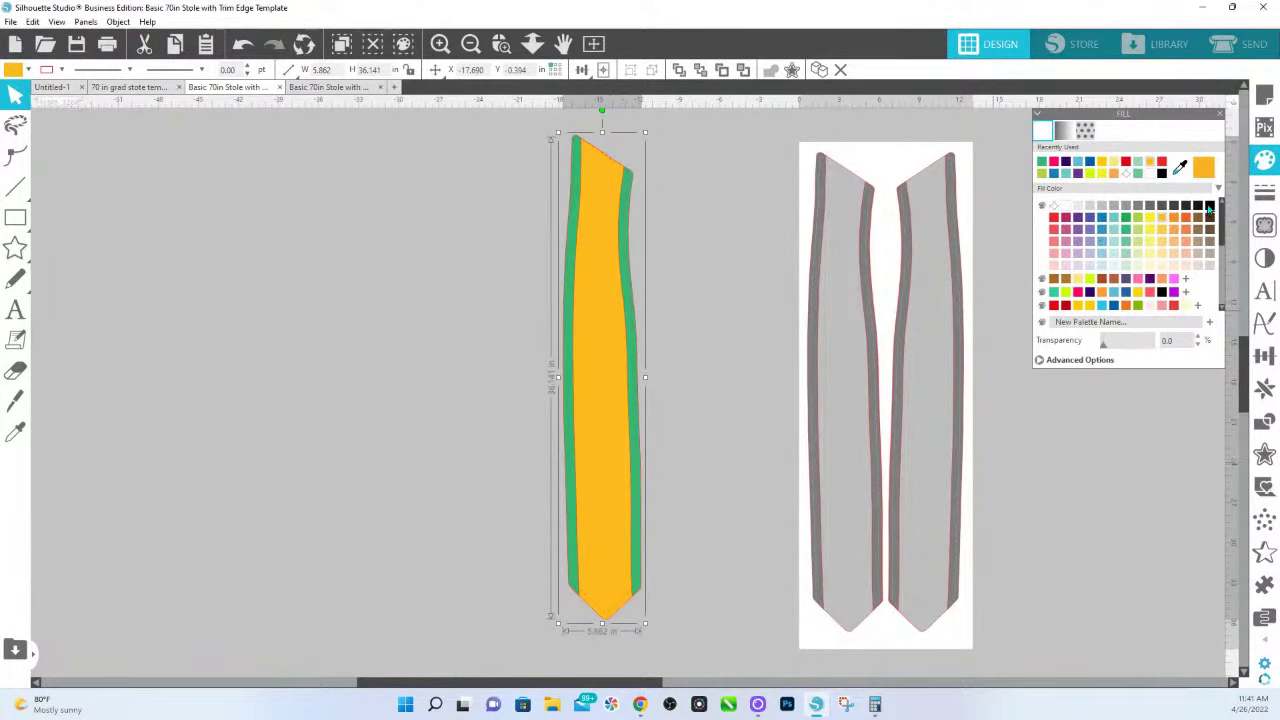
left_click(1208, 206)
left_click(700, 535)
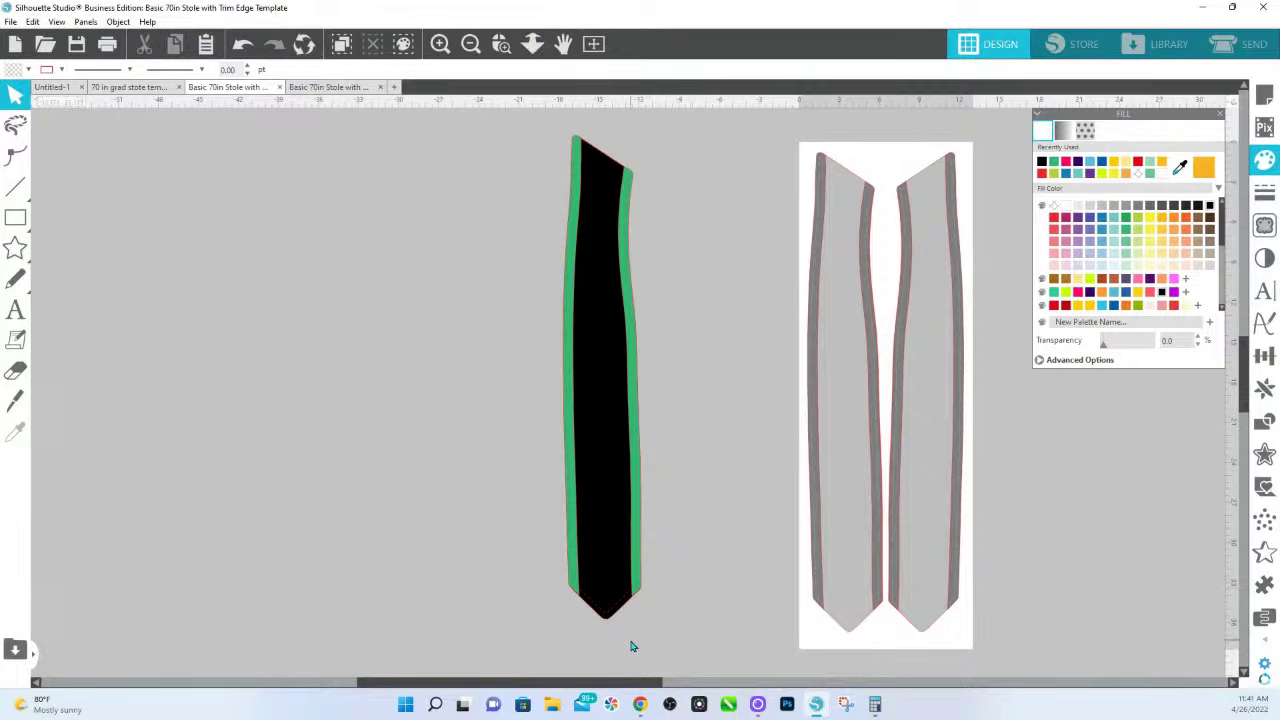
Shift the green and black stole left on the canvas and mirror a copy to its right, leaving a small gap
left_click_drag(605, 500, 458, 472)
left_click_drag(586, 640, 349, 464)
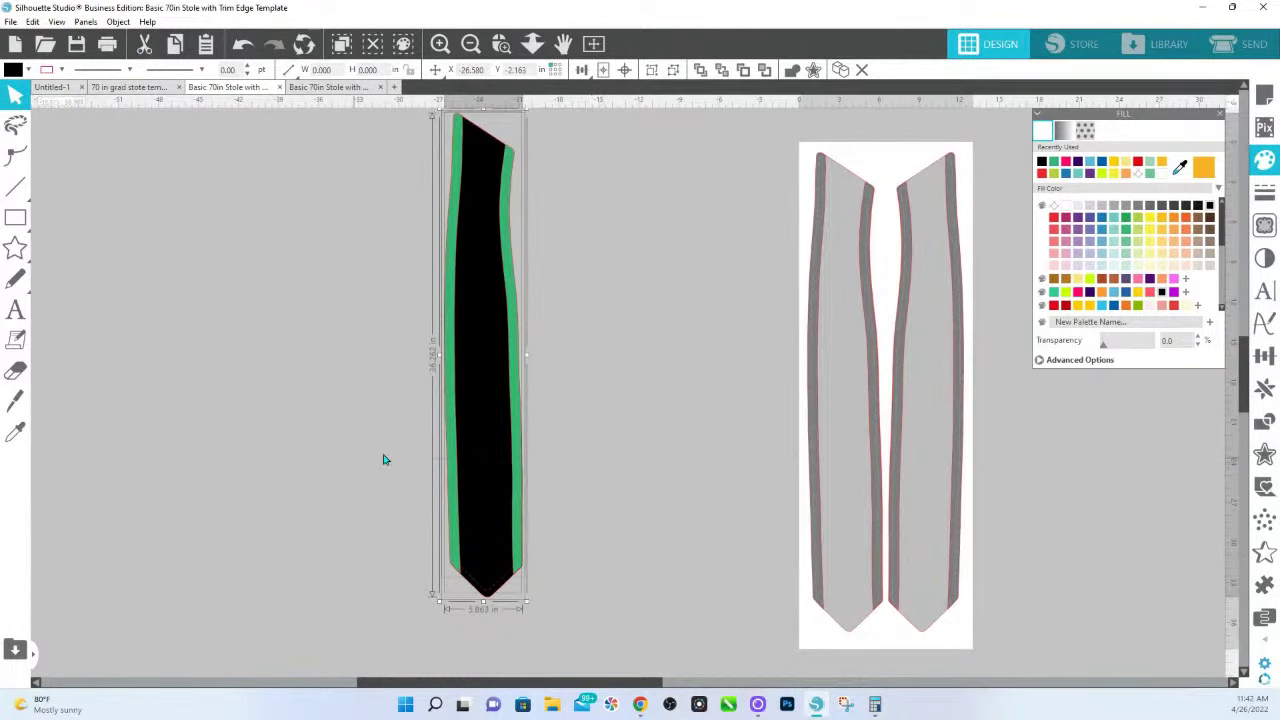
right_click(466, 467)
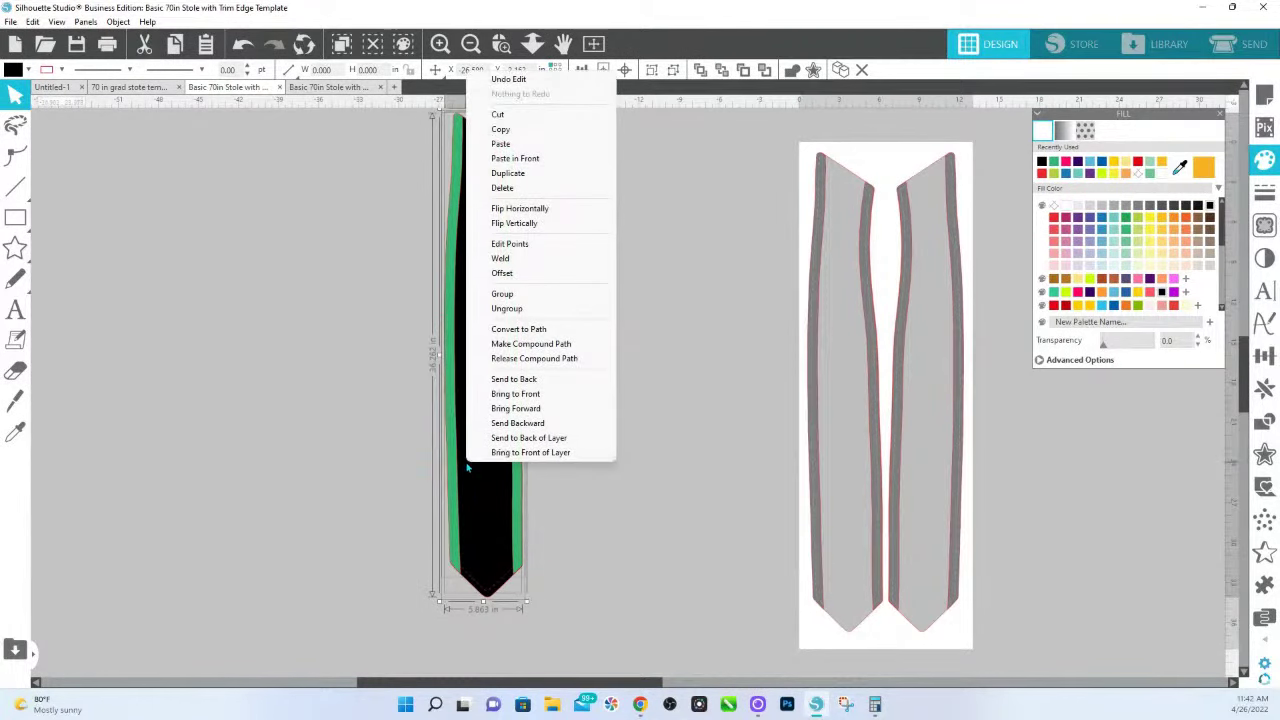
left_click(1265, 388)
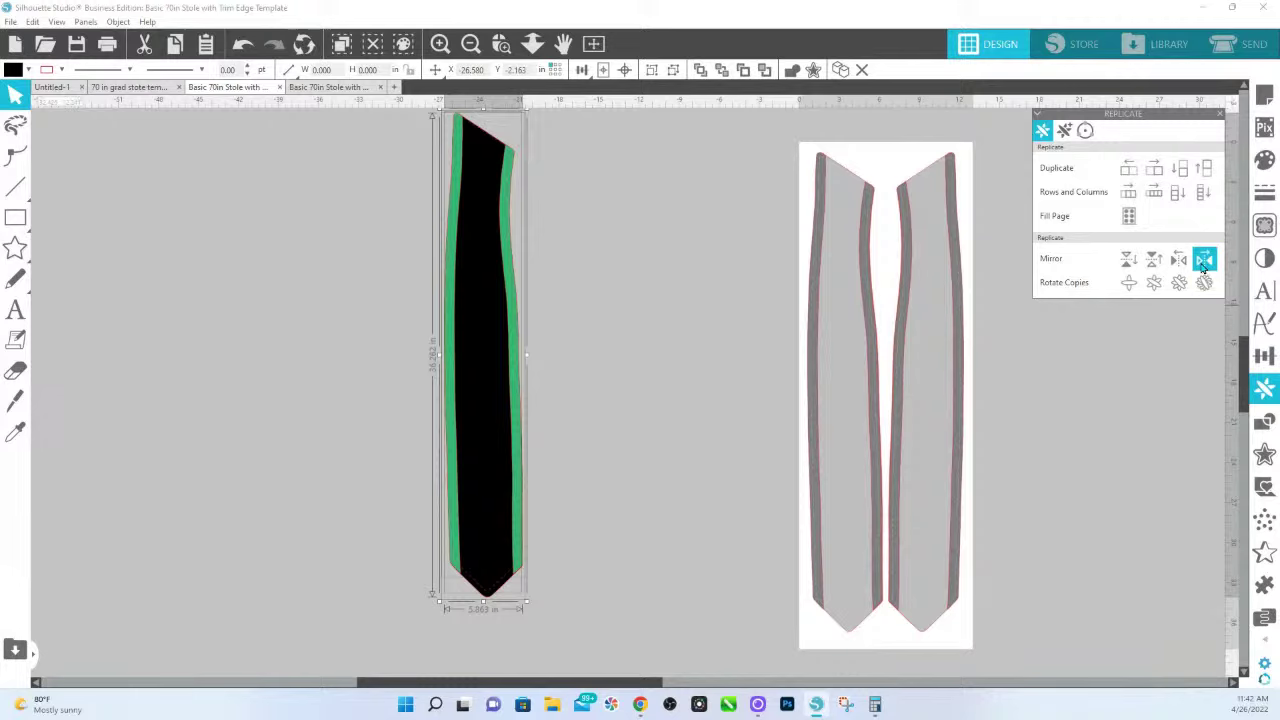
left_click(1204, 260)
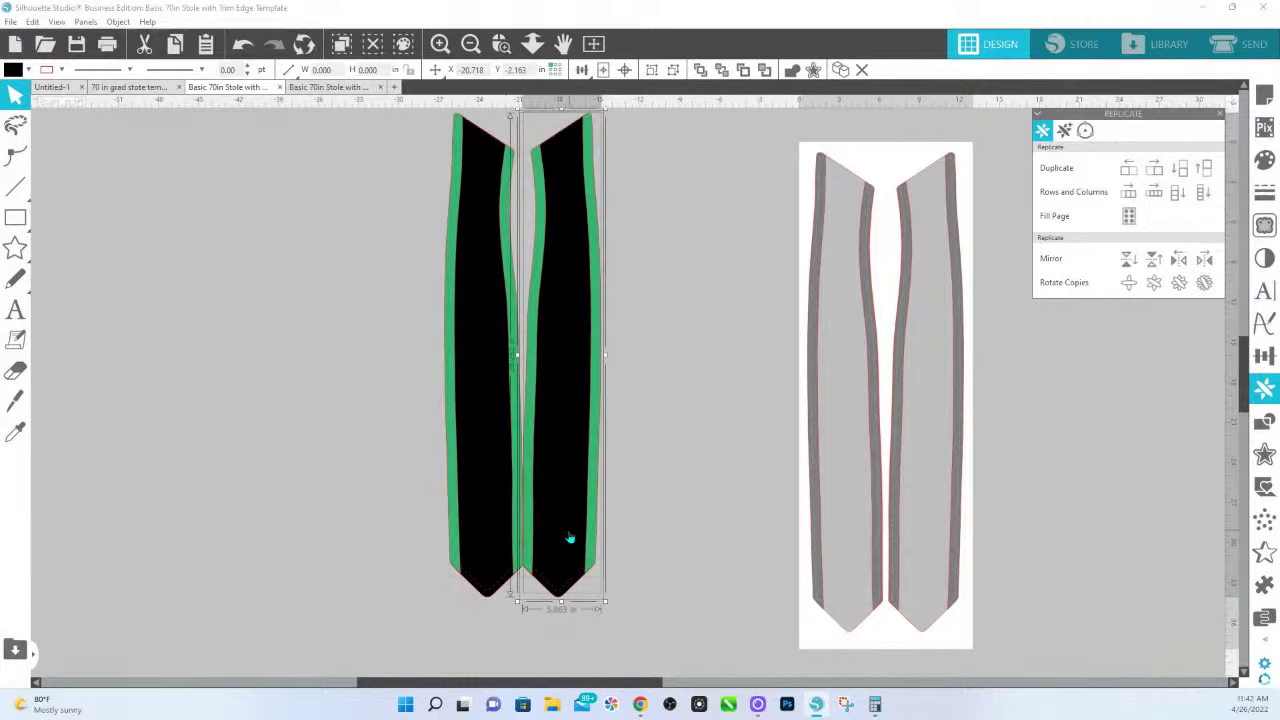
key("Right")
key("Right")
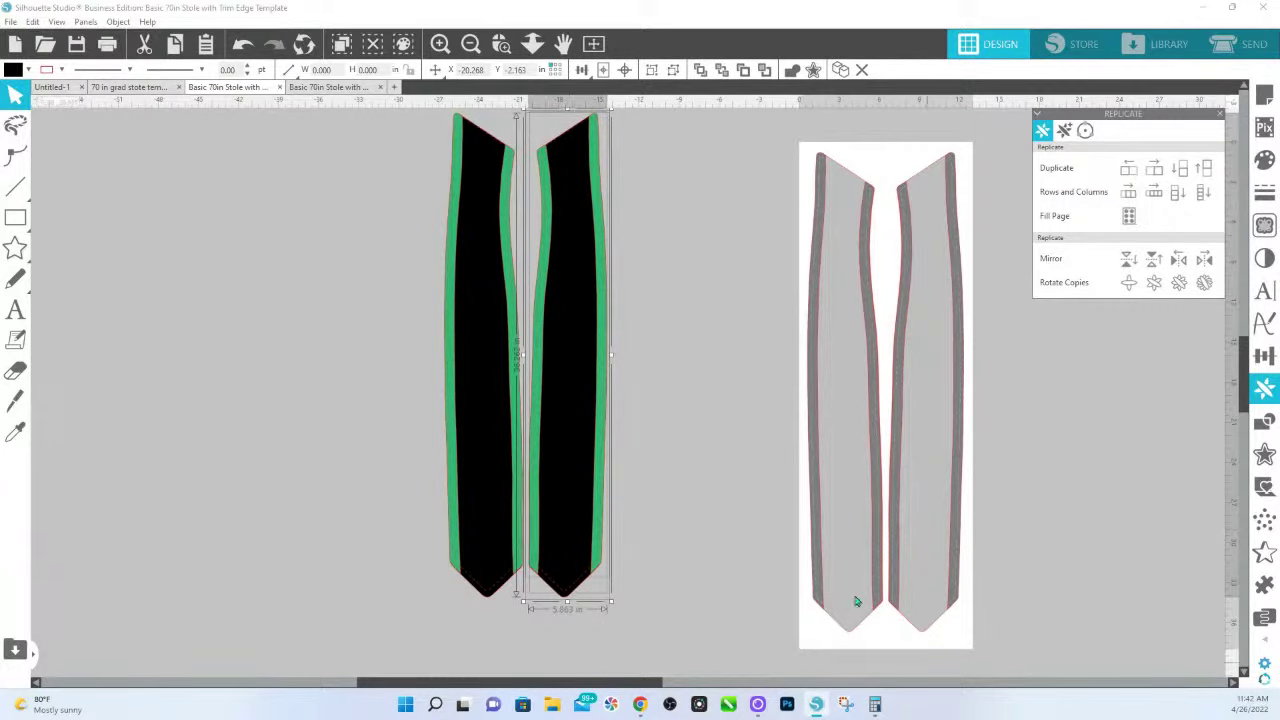
Switch to the Basic 70in Stole with FULL Trim Template document and move its right-hand stole slightly away from the left one
left_click(310, 88)
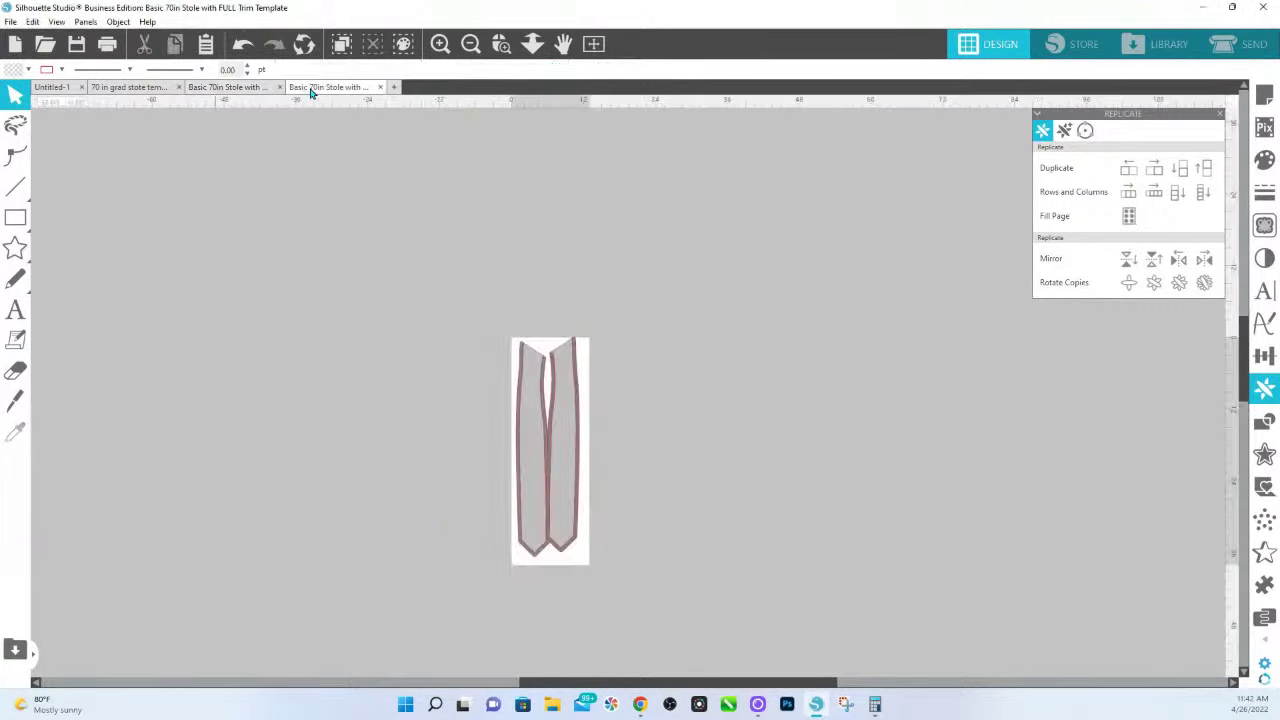
left_click(532, 43)
left_click_drag(500, 338, 648, 578)
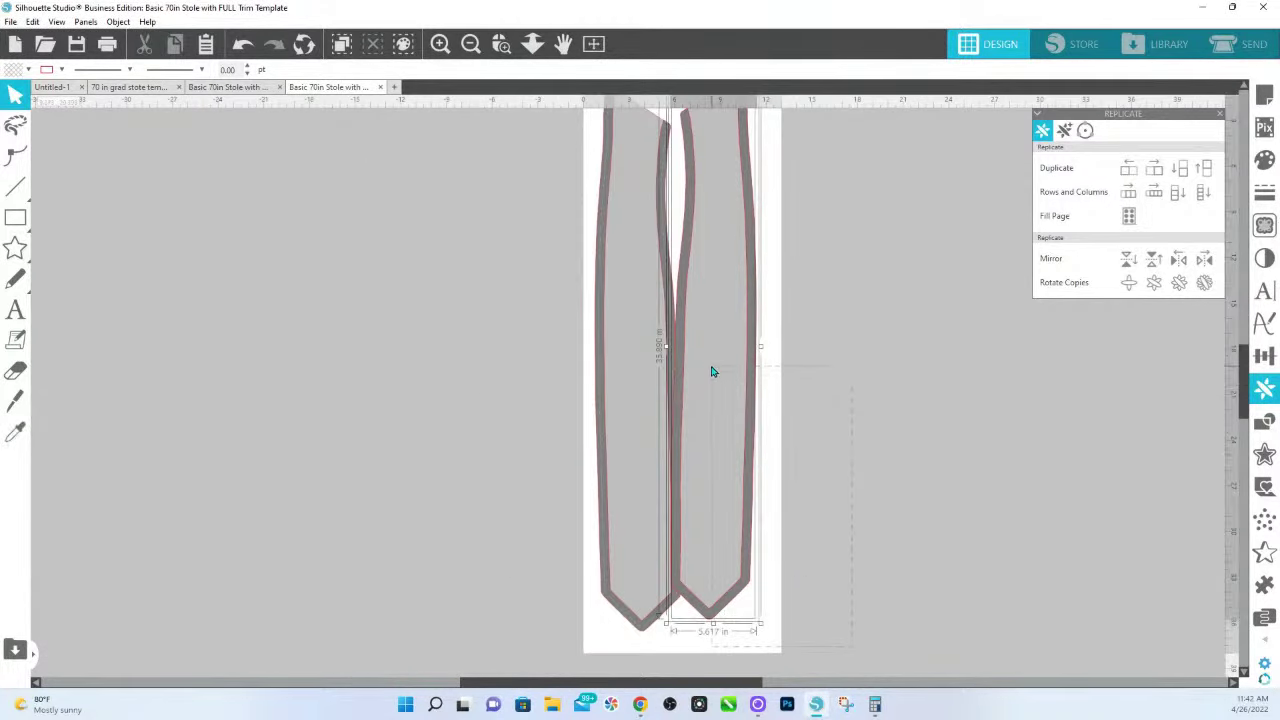
left_click_drag(711, 369, 729, 380)
Place a copy of the left-hand full-trim stole on the empty canvas to the left of the page
left_click_drag(460, 508, 256, 512)
left_click_drag(386, 551, 820, 603)
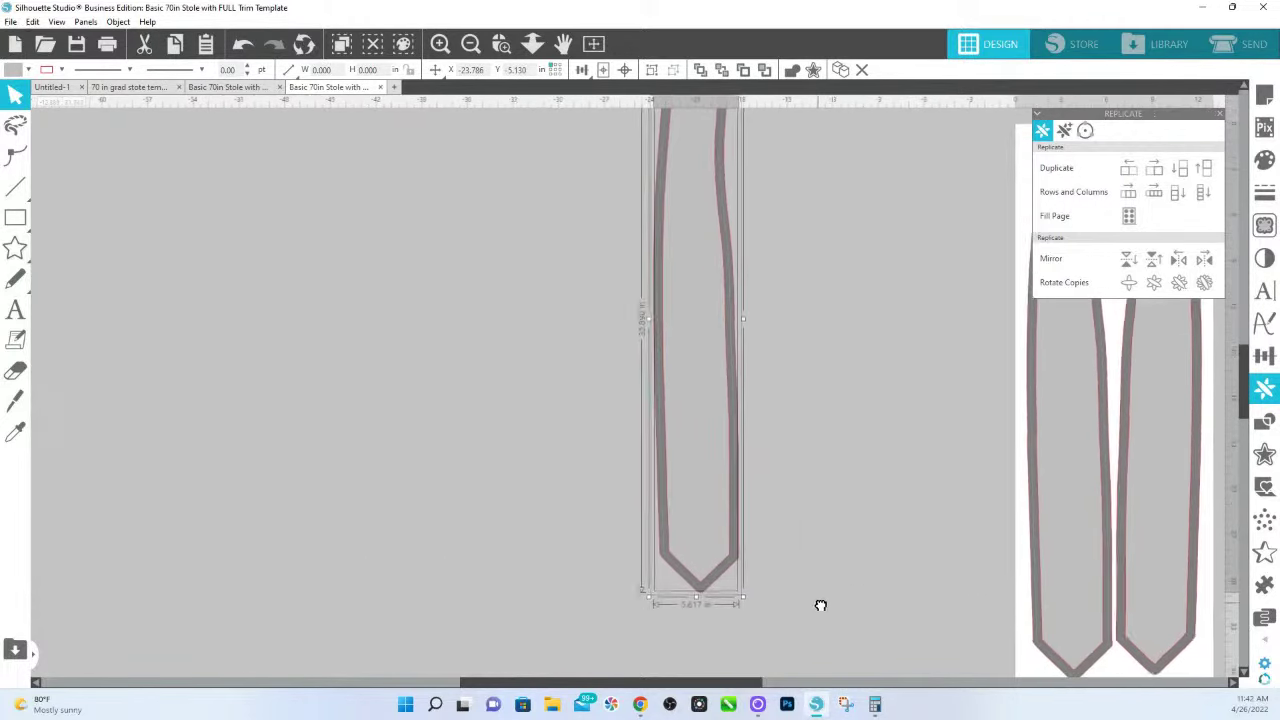
left_click(757, 543)
left_click_drag(689, 500, 618, 515)
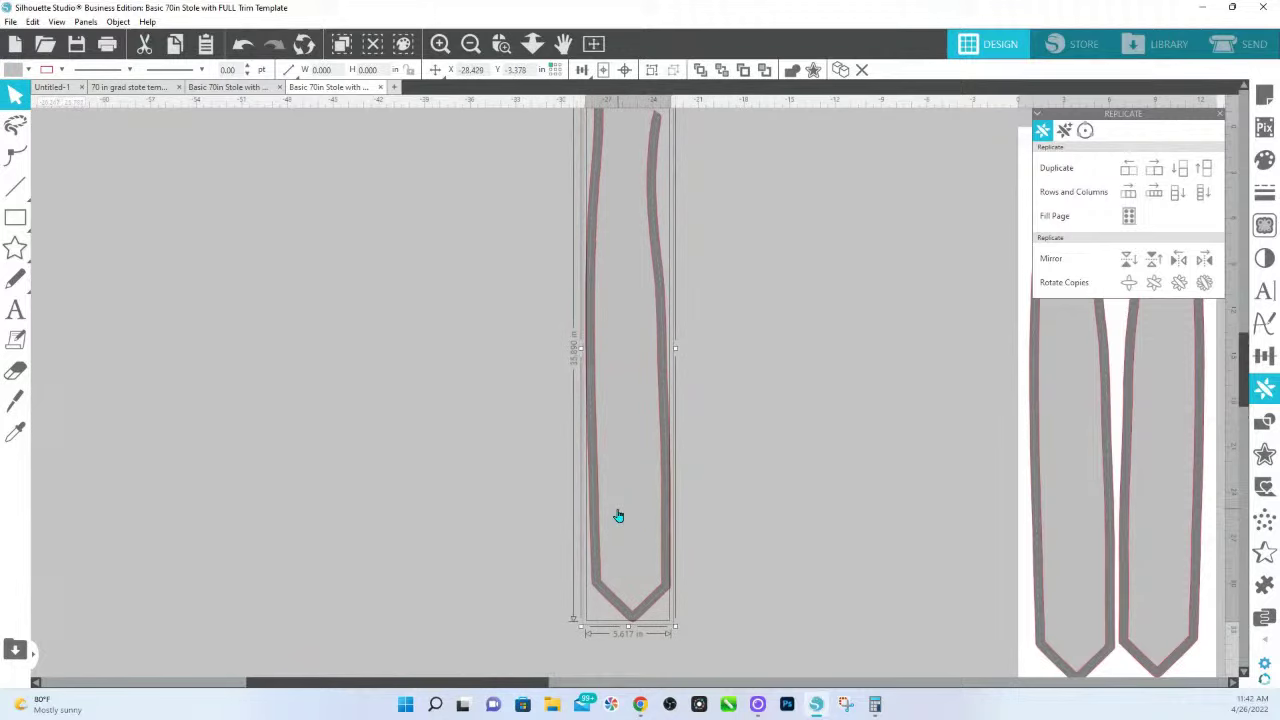
left_click(743, 523)
left_click(630, 520)
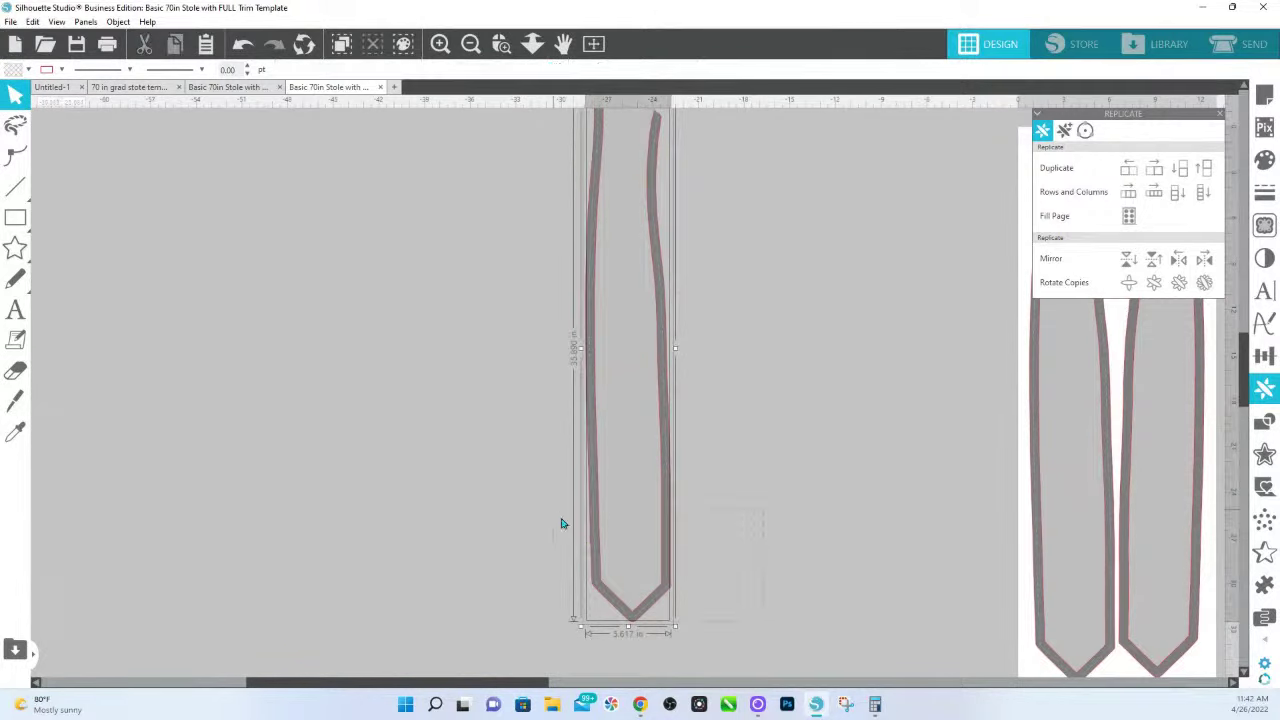
Place another copy of the full-trim stole farther left and fill its body with golden yellow
left_click_drag(640, 571, 394, 486)
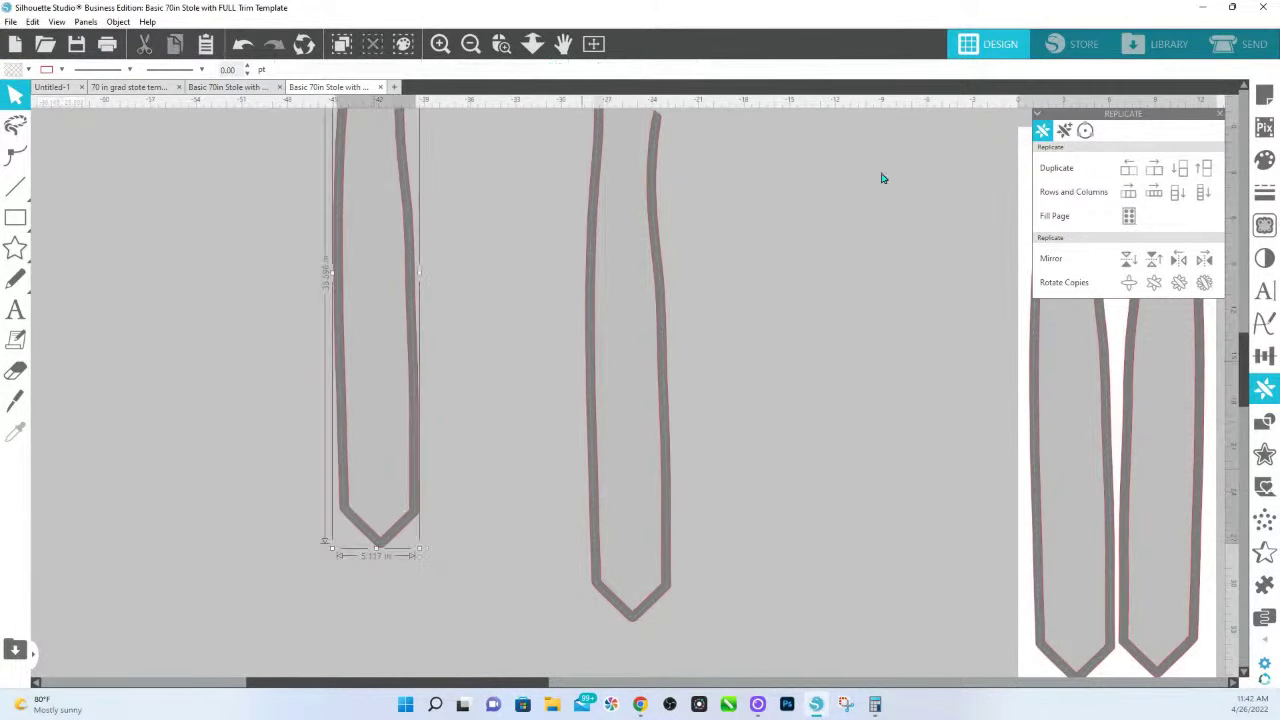
left_click(1265, 162)
left_click(1164, 236)
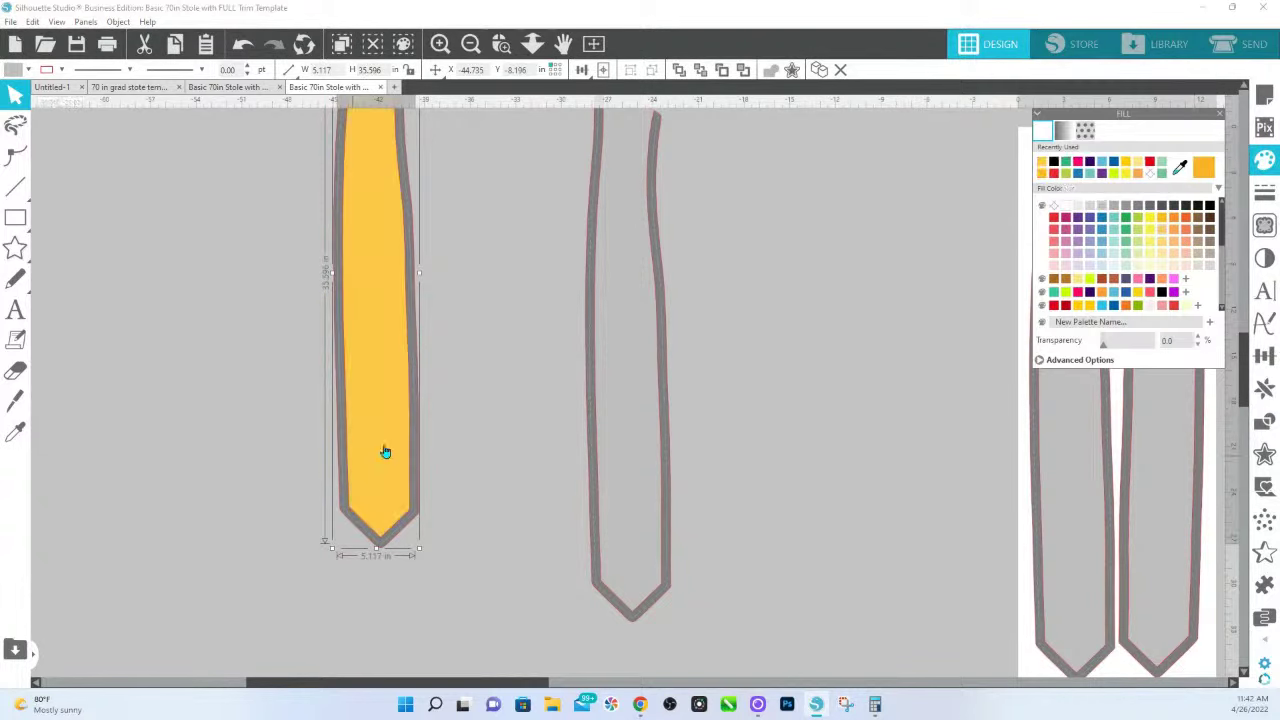
Move the golden yellow body off its trim outline and fill the trim with purple
left_click_drag(386, 449, 512, 319)
left_click(403, 518)
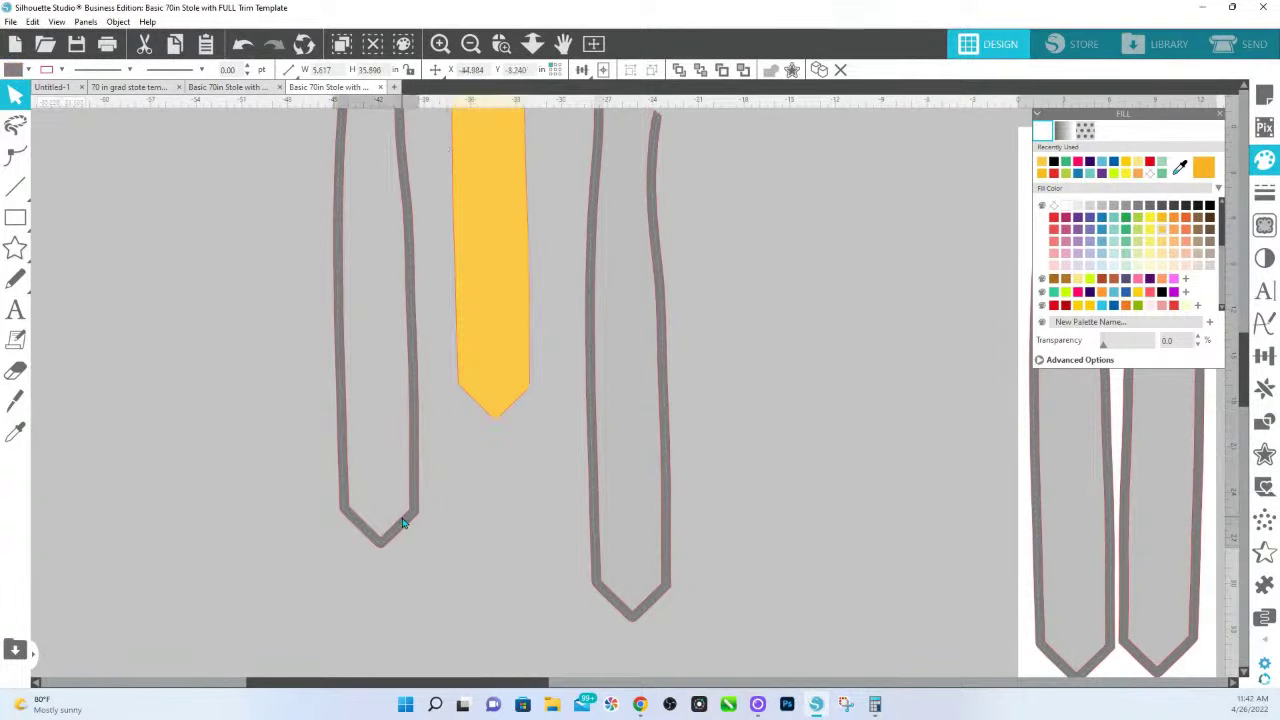
mouse_move(403, 500)
left_mouse_down()
mouse_move(512, 485)
mouse_move(385, 490)
left_mouse_up()
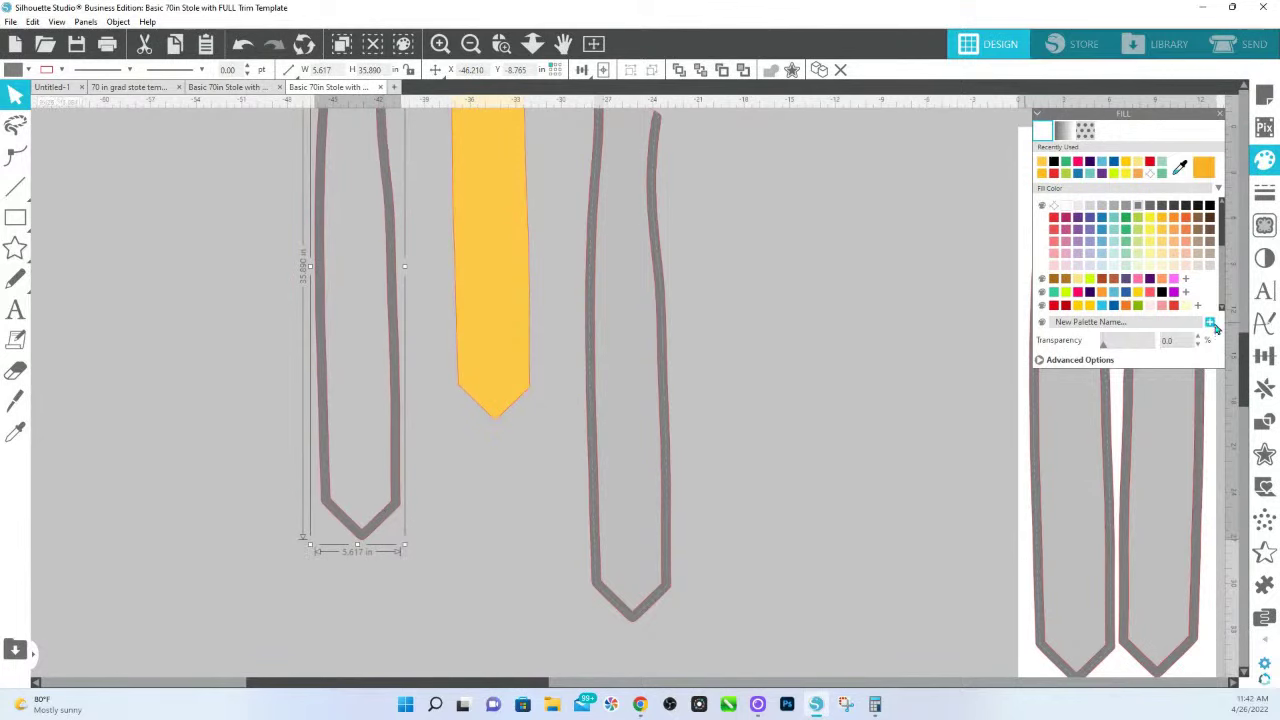
left_click(1173, 291)
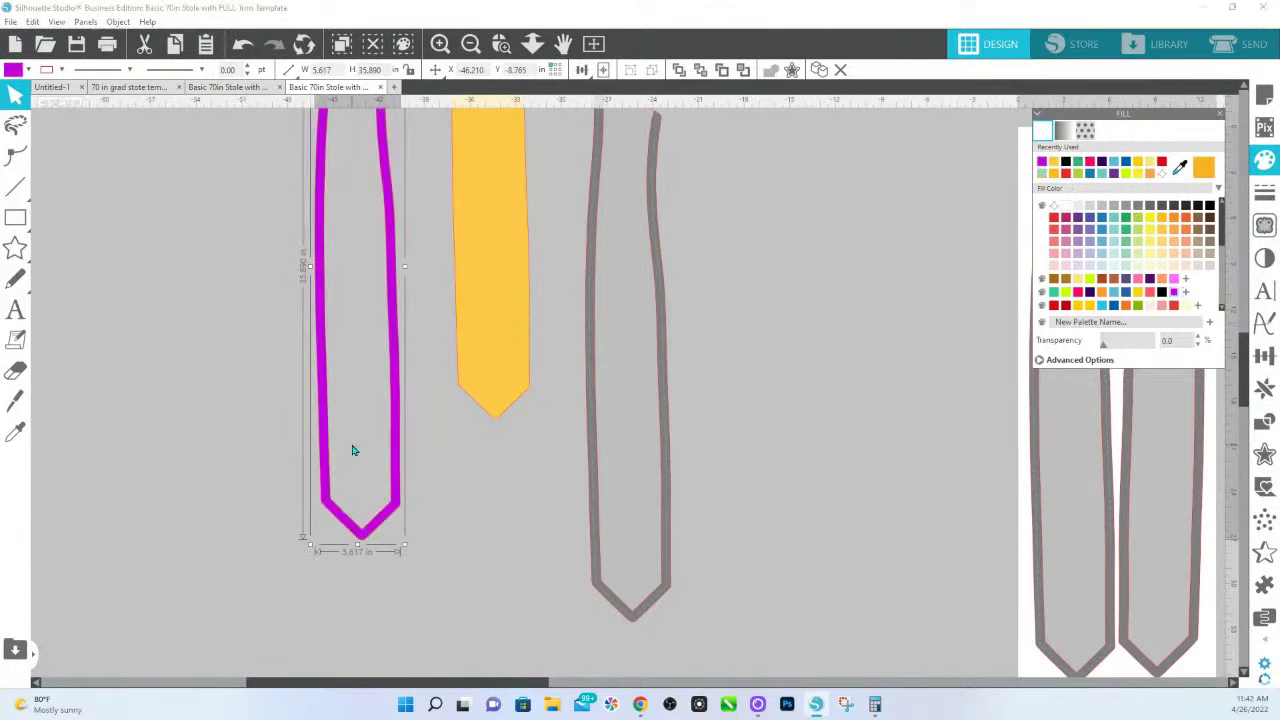
Undo the purple trim fill and the moves that separated the trim from the yellow body
key("i")
key("ctrl+z")
key("ctrl+z")
key("ctrl+z")
key("ctrl+z")
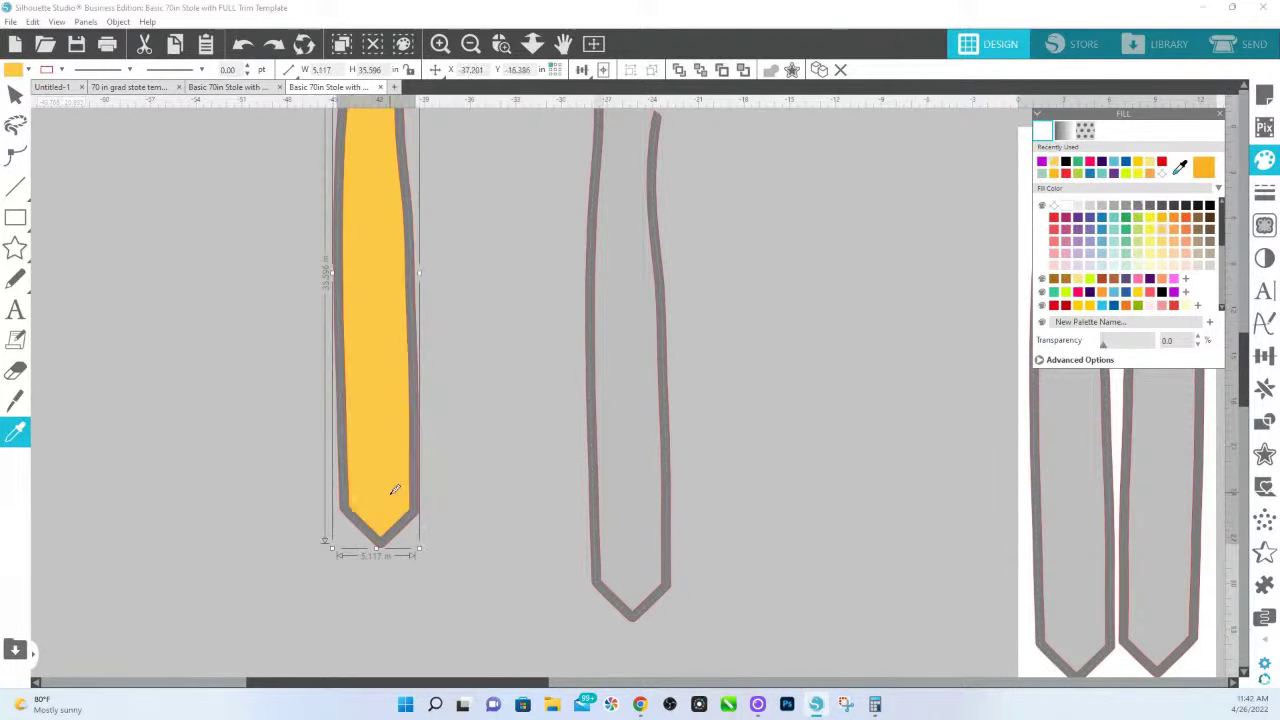
Fill the trim around the golden yellow stole body with bright pink
key("v")
scroll(437, 506, "up", 2)
scroll(435, 492, "up", 1)
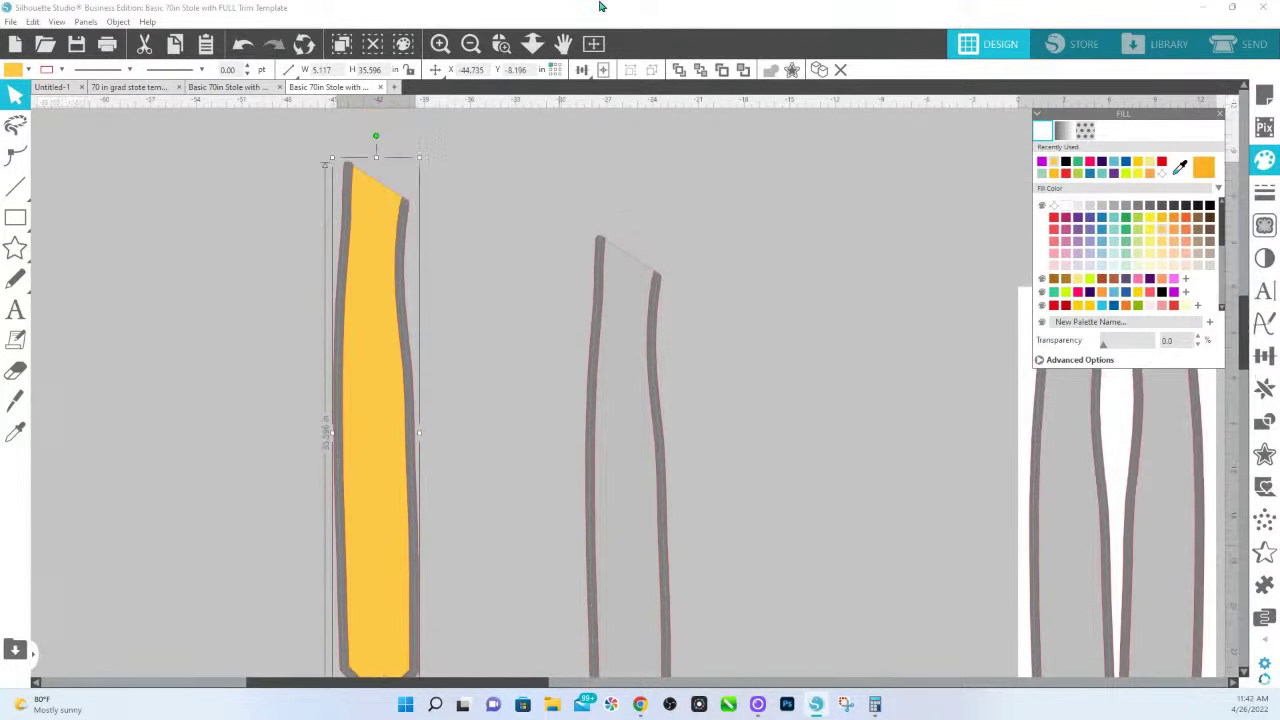
left_click(501, 43)
left_click_drag(454, 238, 295, 155)
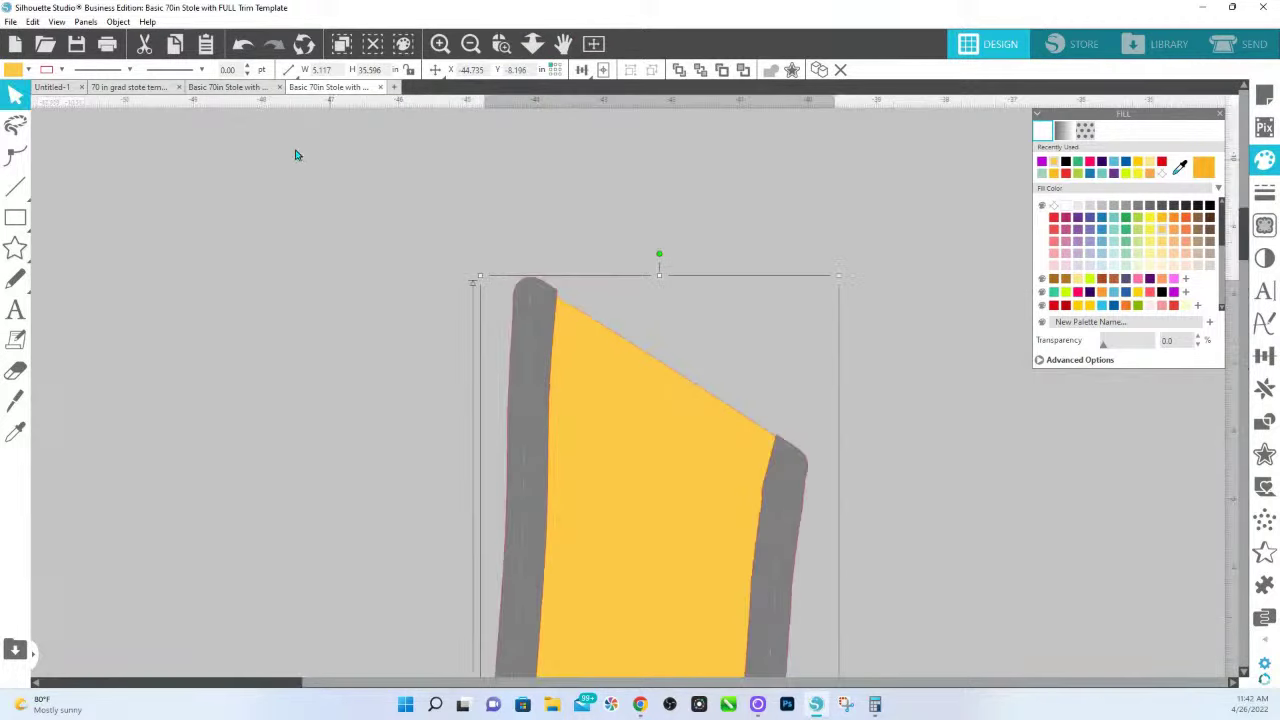
left_click(789, 463)
left_click(1078, 296)
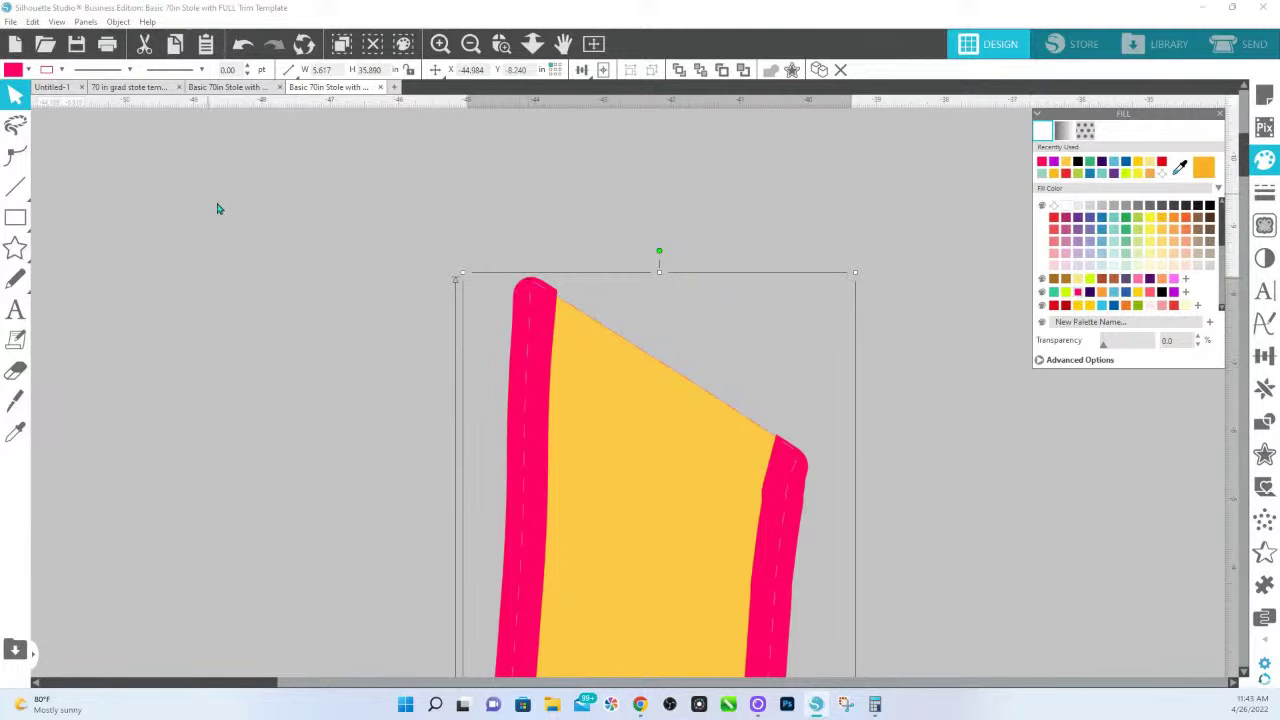
Draw a closed four-sided polygon about 3.4 by 2.4 in bridging the trim's open upper end, and fill it with green
left_click(16, 250)
left_click(16, 190)
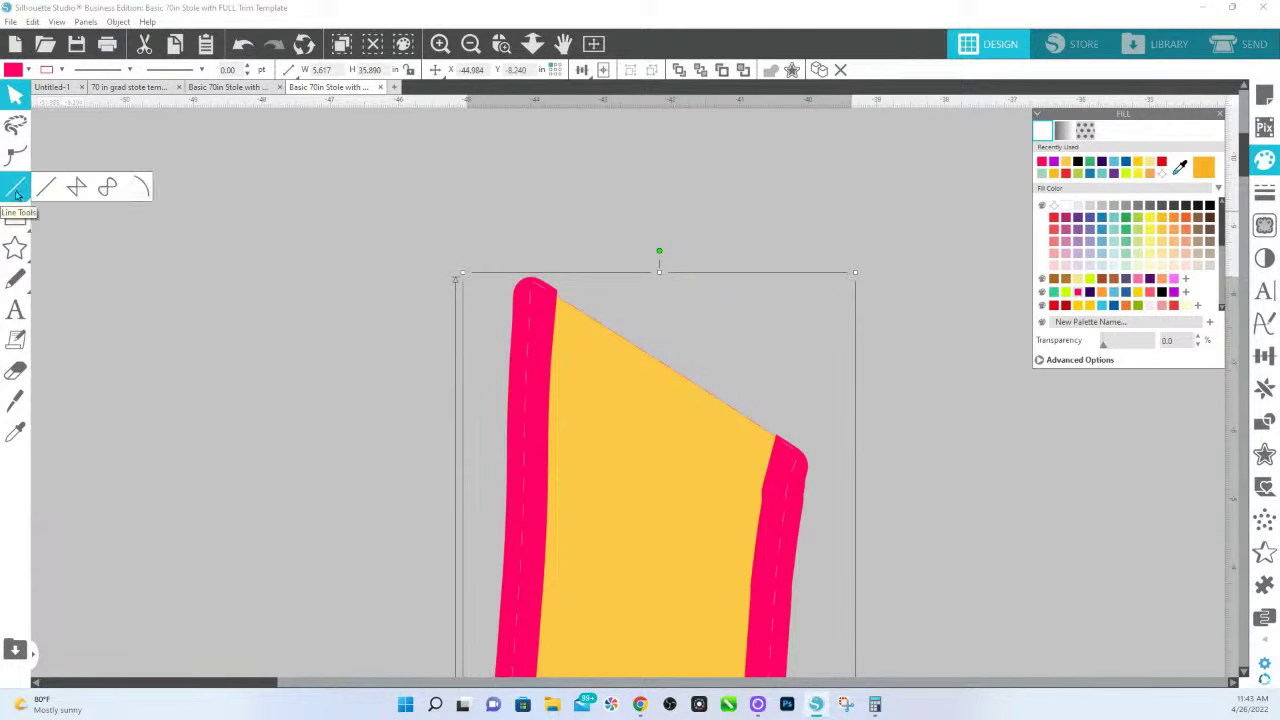
left_click(76, 188)
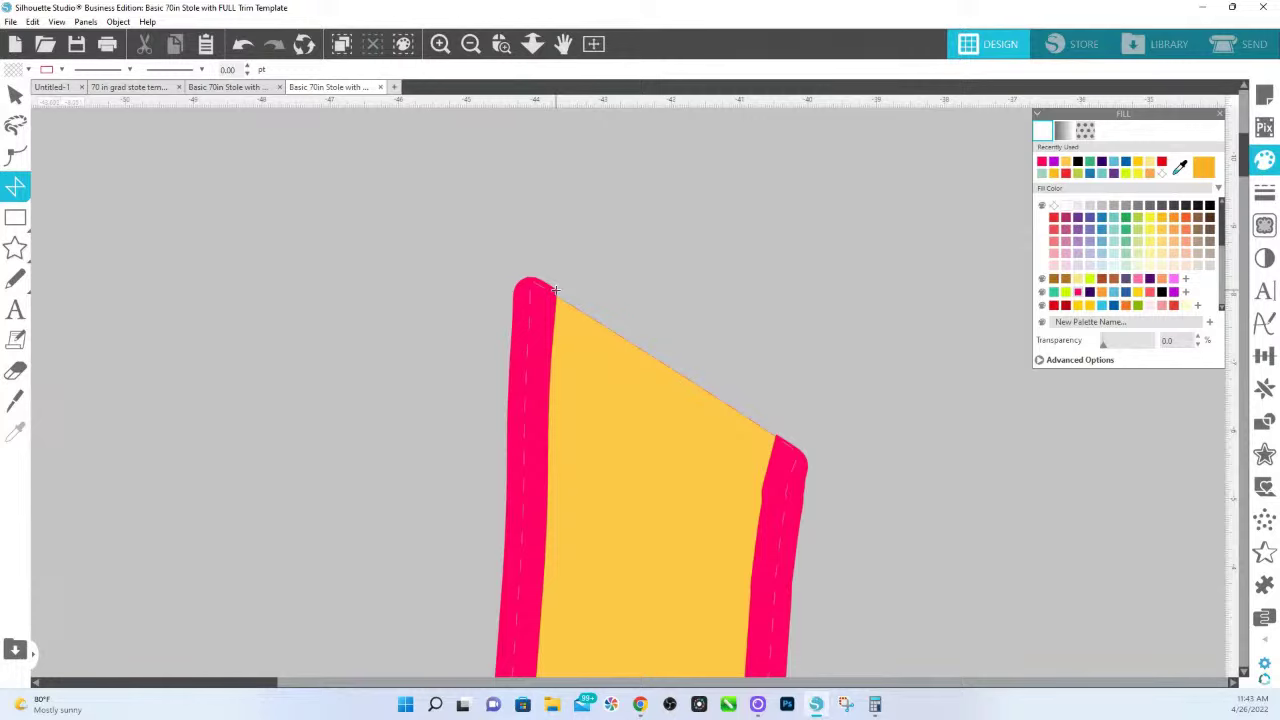
left_click(555, 290)
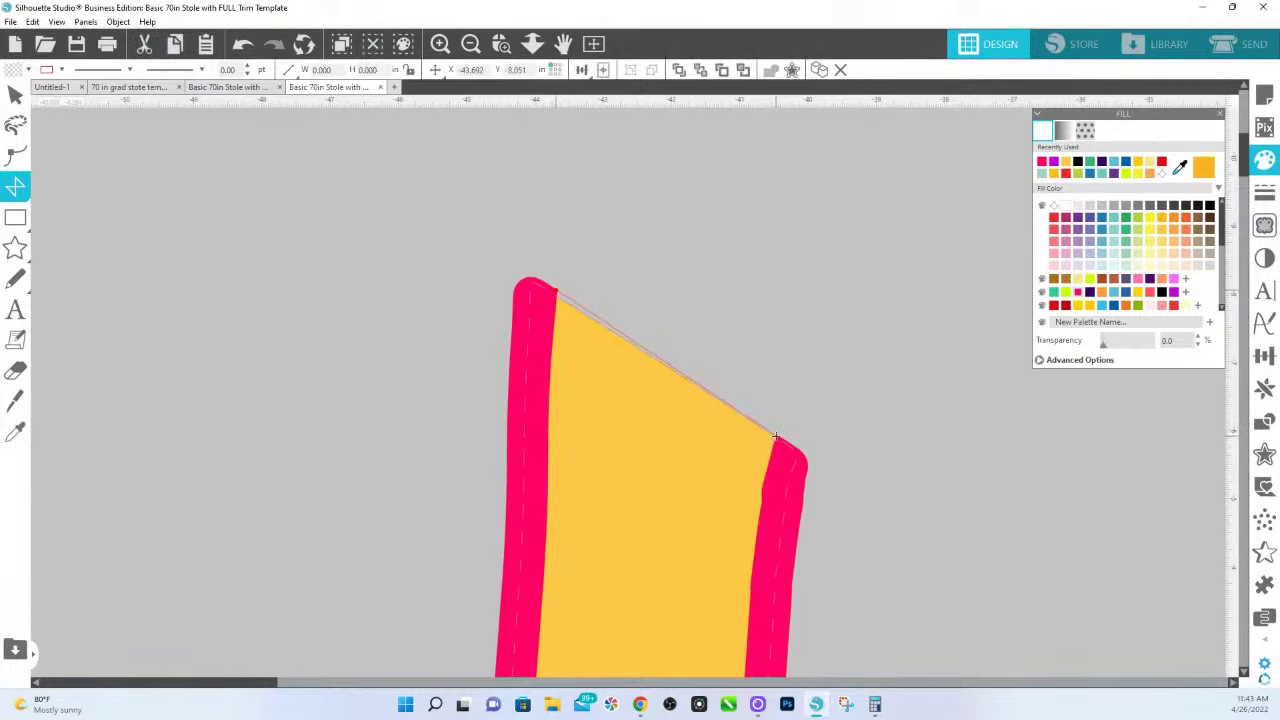
left_click(789, 391)
left_click(587, 274)
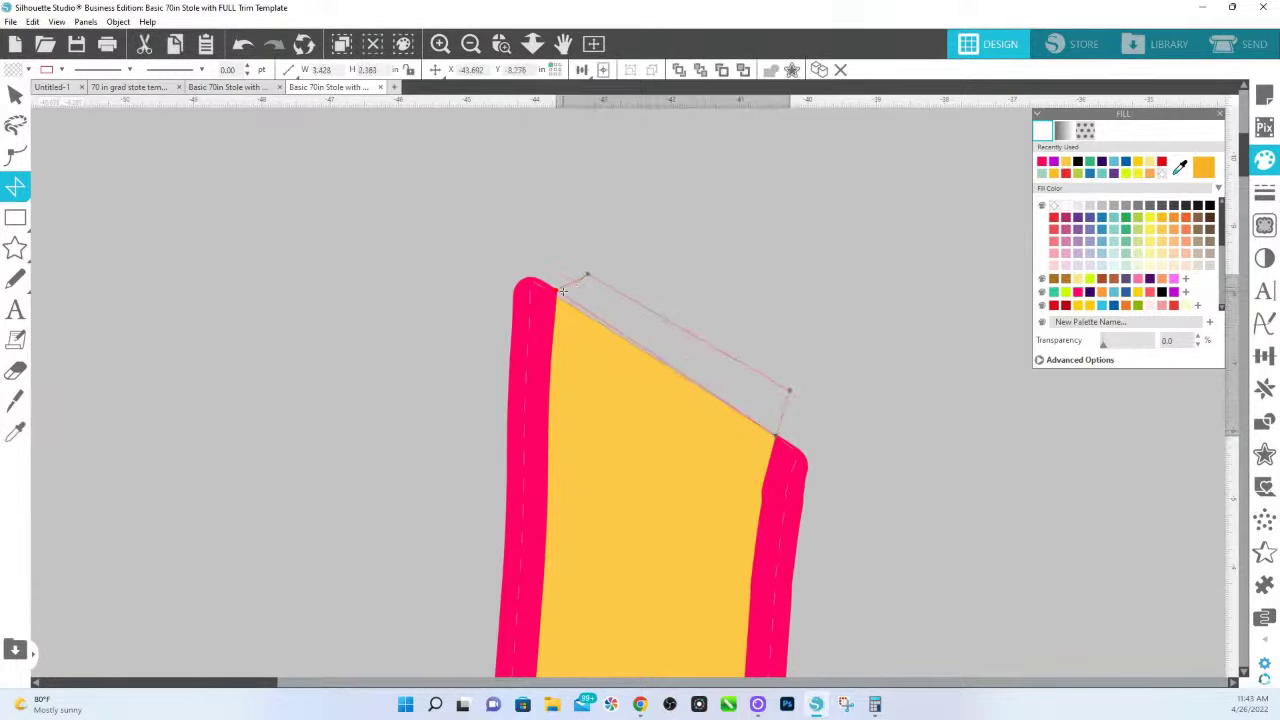
left_click(556, 292)
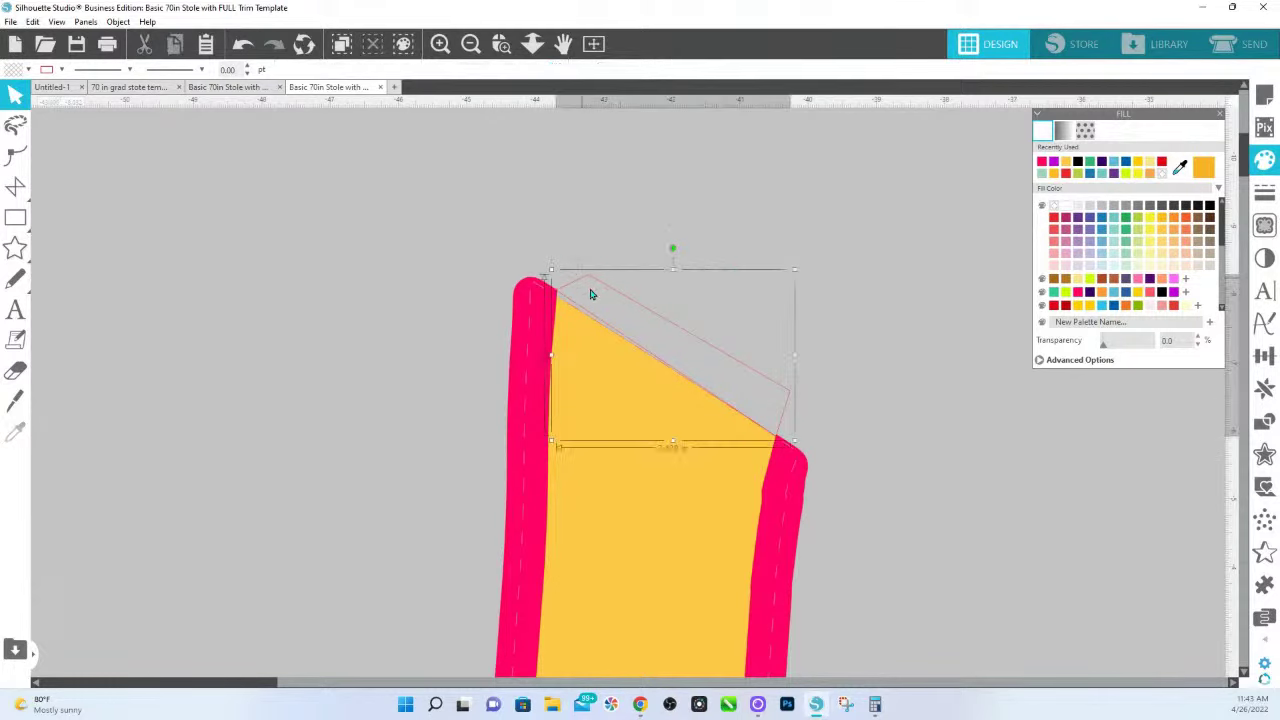
left_click(1140, 308)
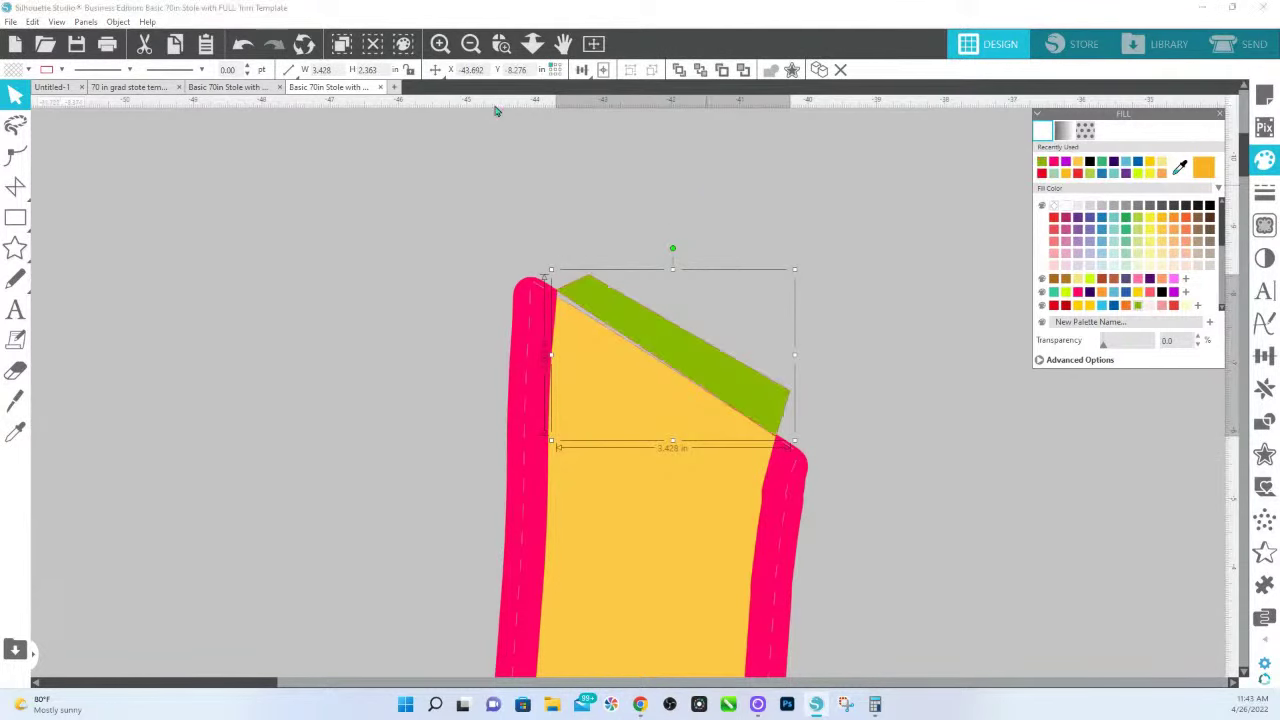
Edit the green polygon's points so its lower corner meets the inner corner of the pink trim's shorter side
left_click(501, 43)
left_click(727, 375)
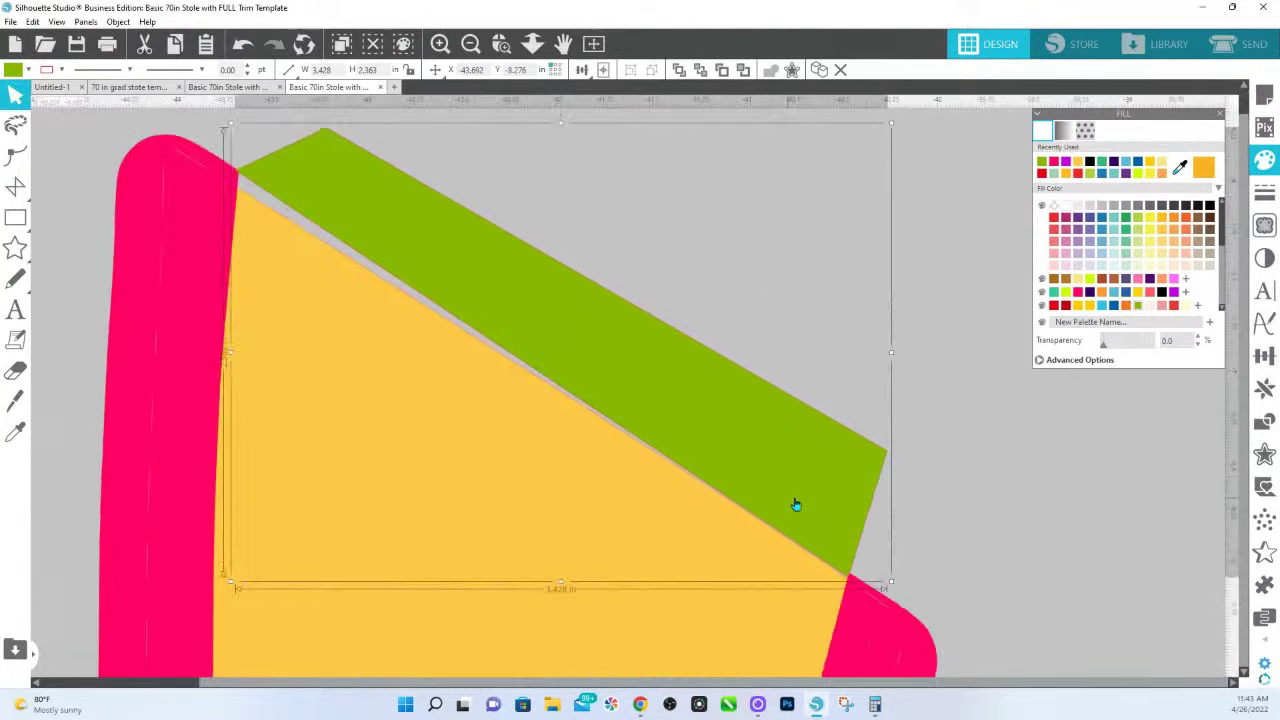
right_click(790, 503)
left_click(856, 406)
double_click(838, 511)
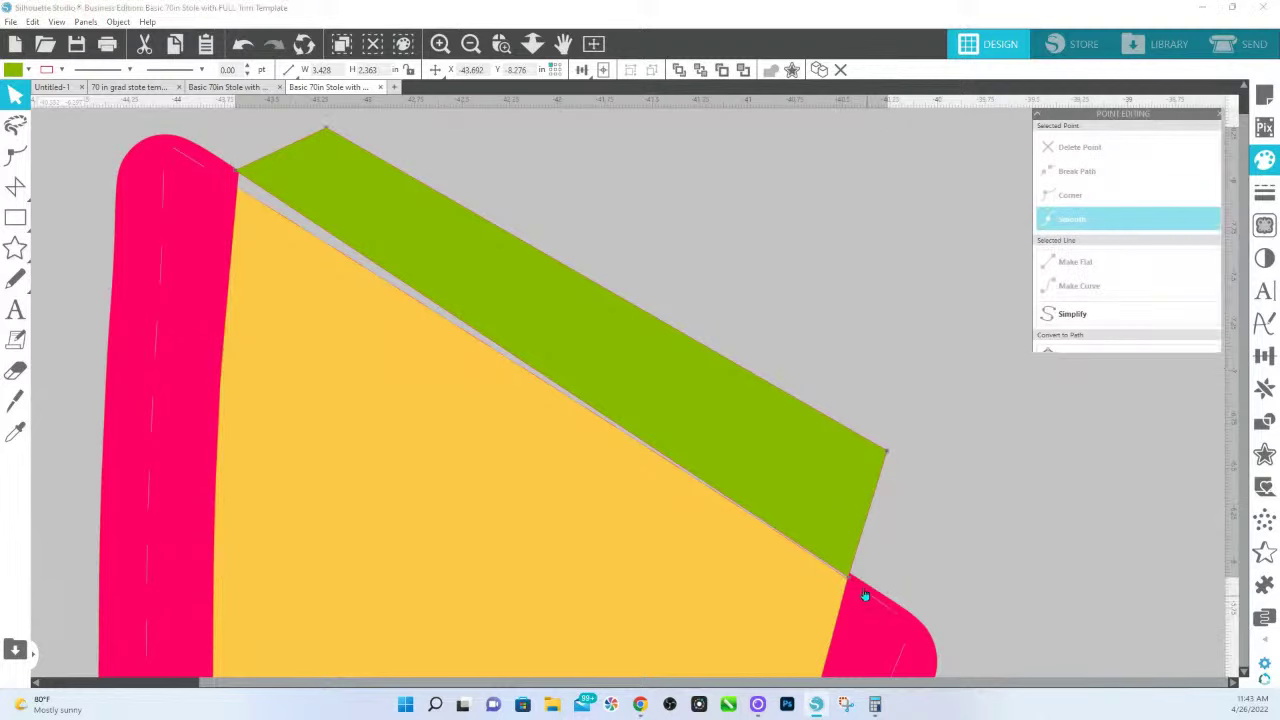
left_click_drag(852, 572, 848, 580)
left_click(848, 577)
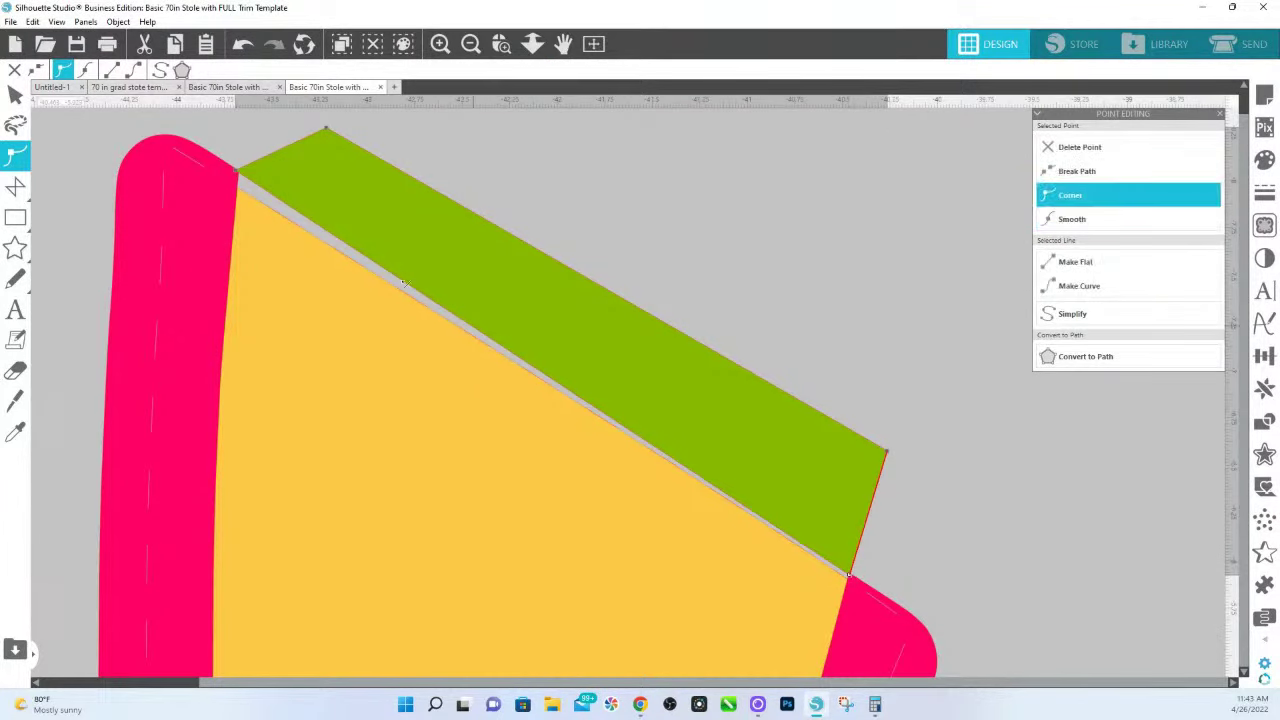
left_click(255, 122)
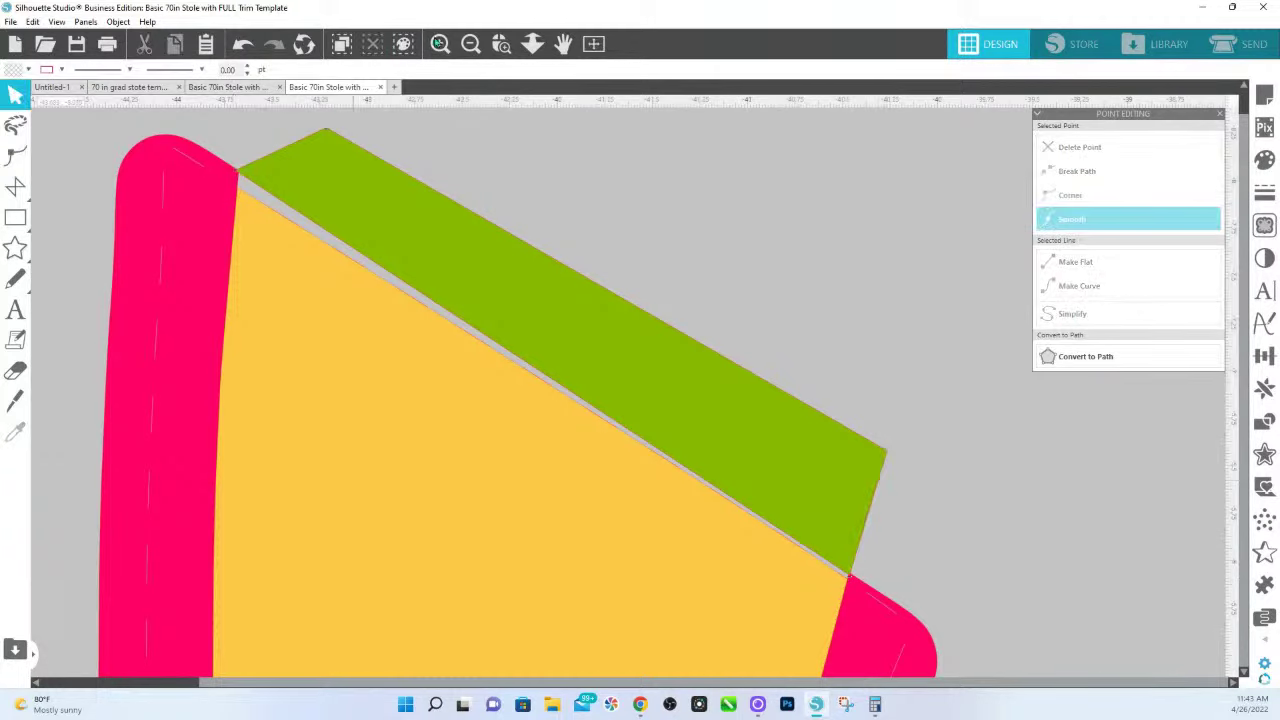
Select the green polygon together with the pink trim and weld them into one shape
left_click(532, 43)
scroll(725, 294, "down", 5)
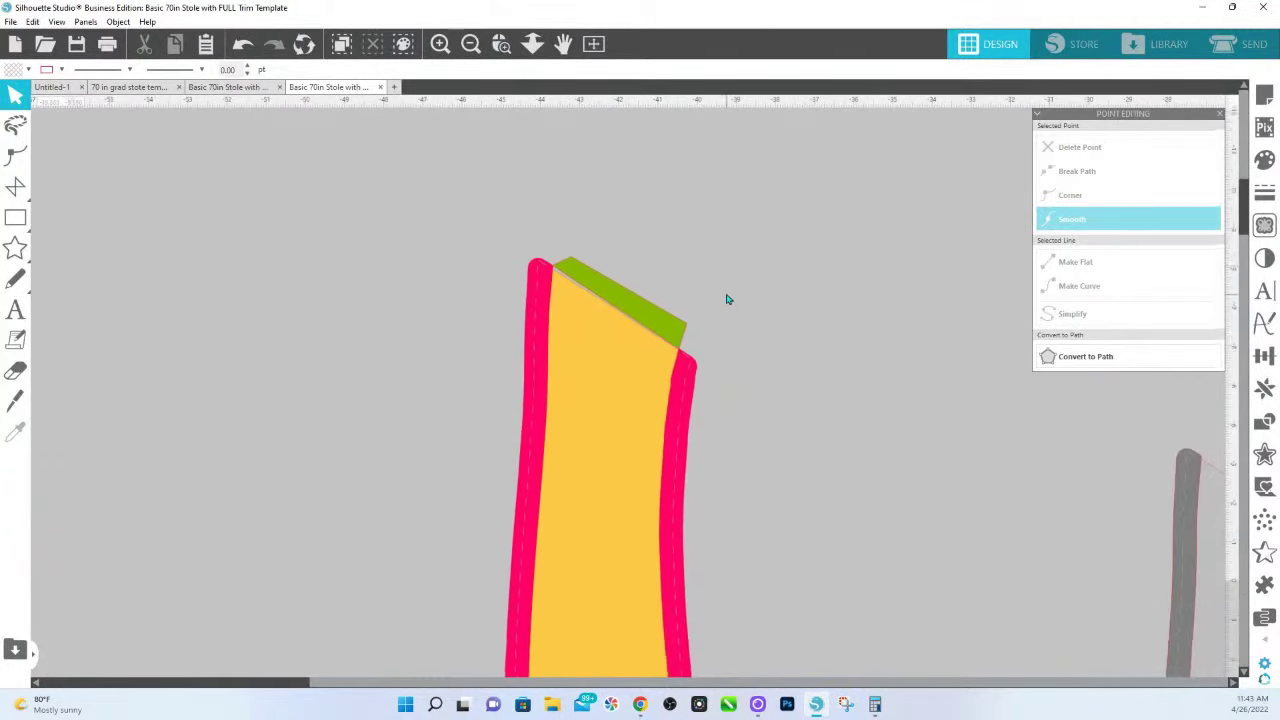
left_click(672, 148)
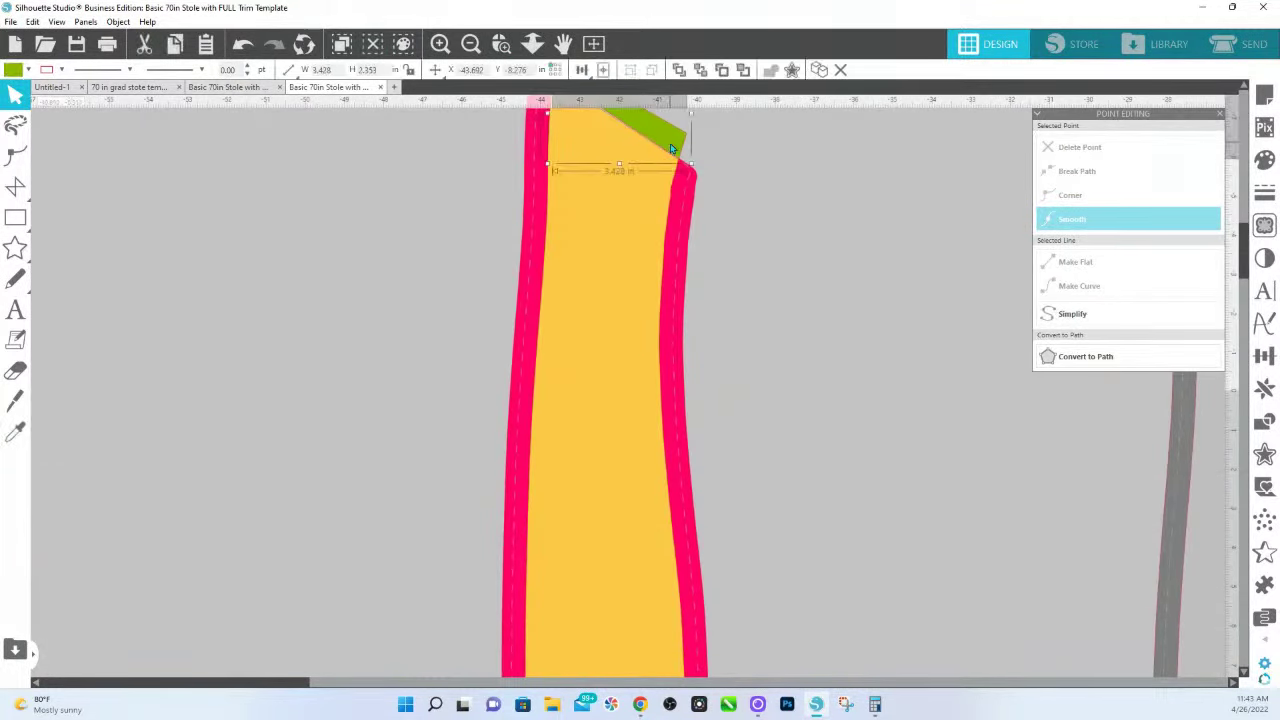
scroll(680, 170, "up", 2)
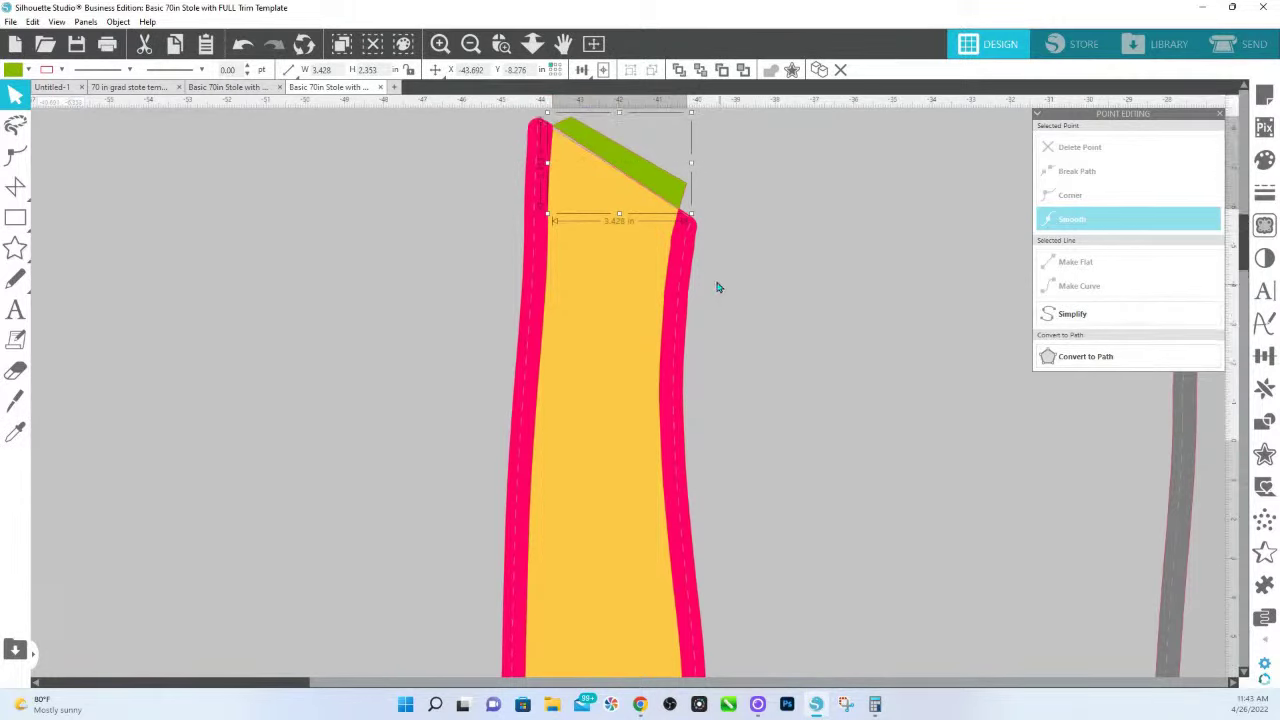
left_click(679, 262)
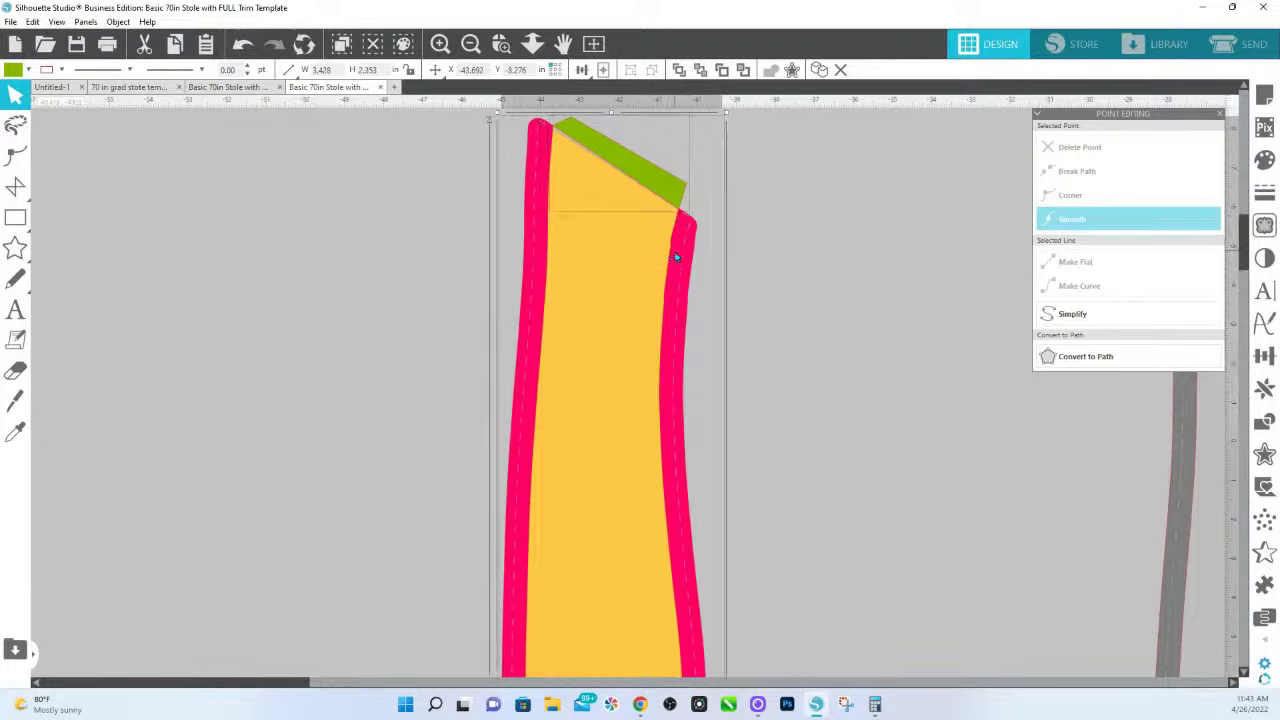
left_click(791, 69)
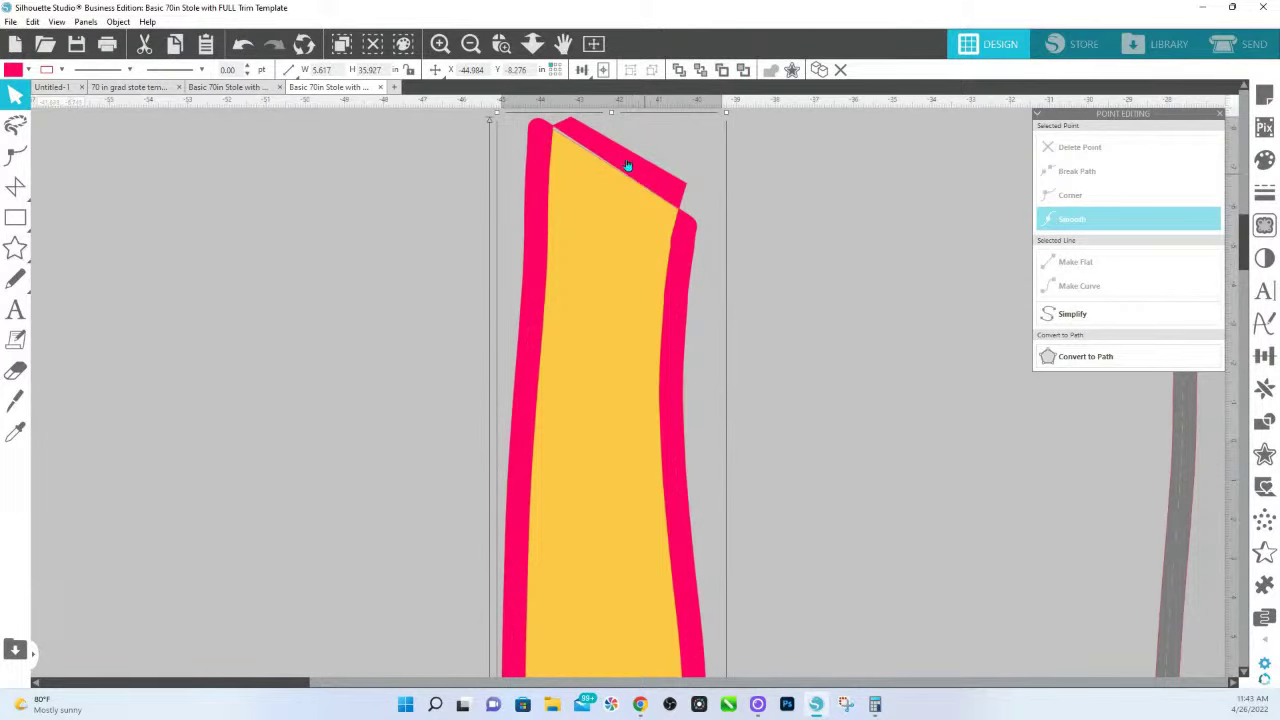
Move the welded trim off the yellow body and undo the move
left_click_drag(628, 165, 654, 150)
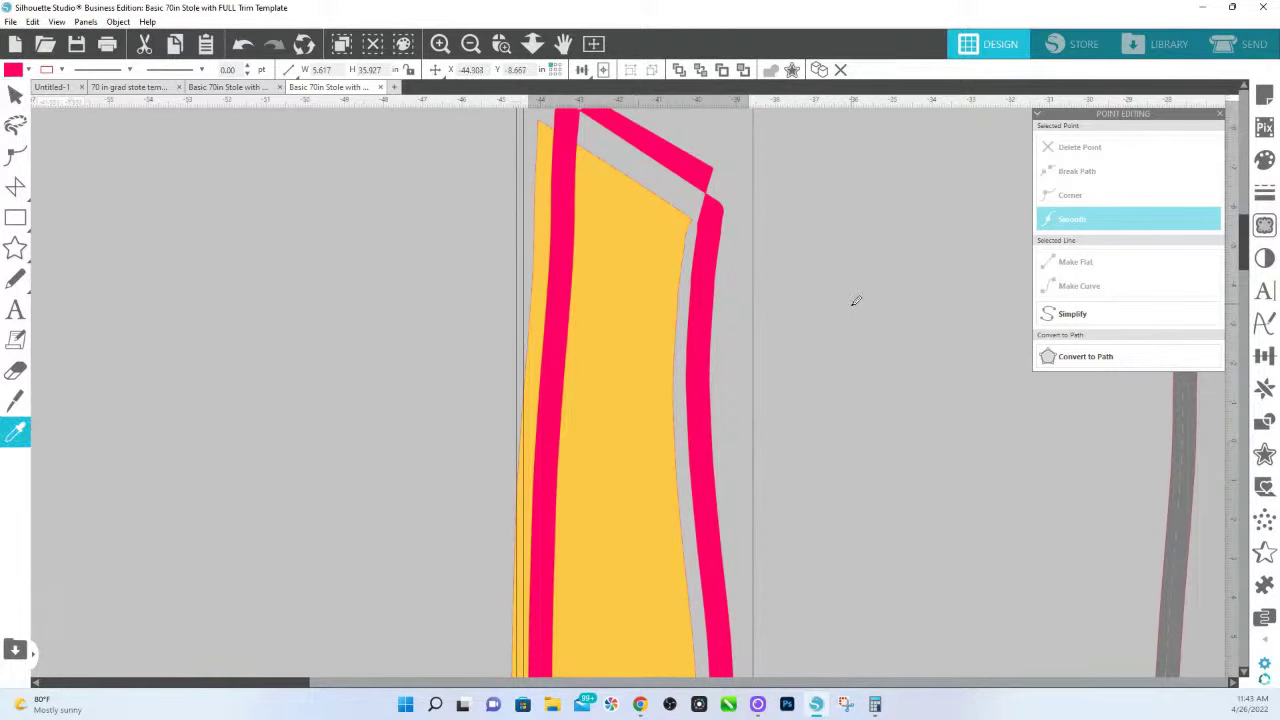
key("ctrl+z")
key("ctrl+z")
Fill the welded trim with light green and release its compound path
left_click(624, 165)
right_click(626, 164)
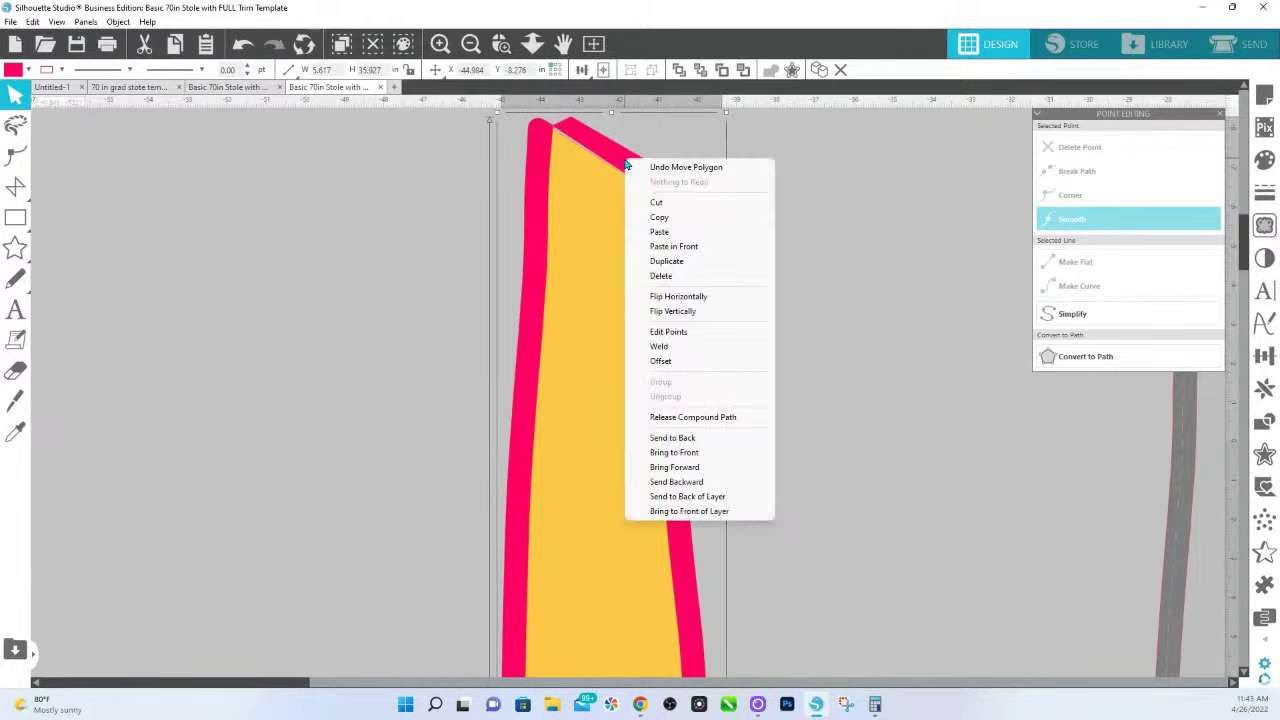
left_click(1260, 163)
left_click(1138, 241)
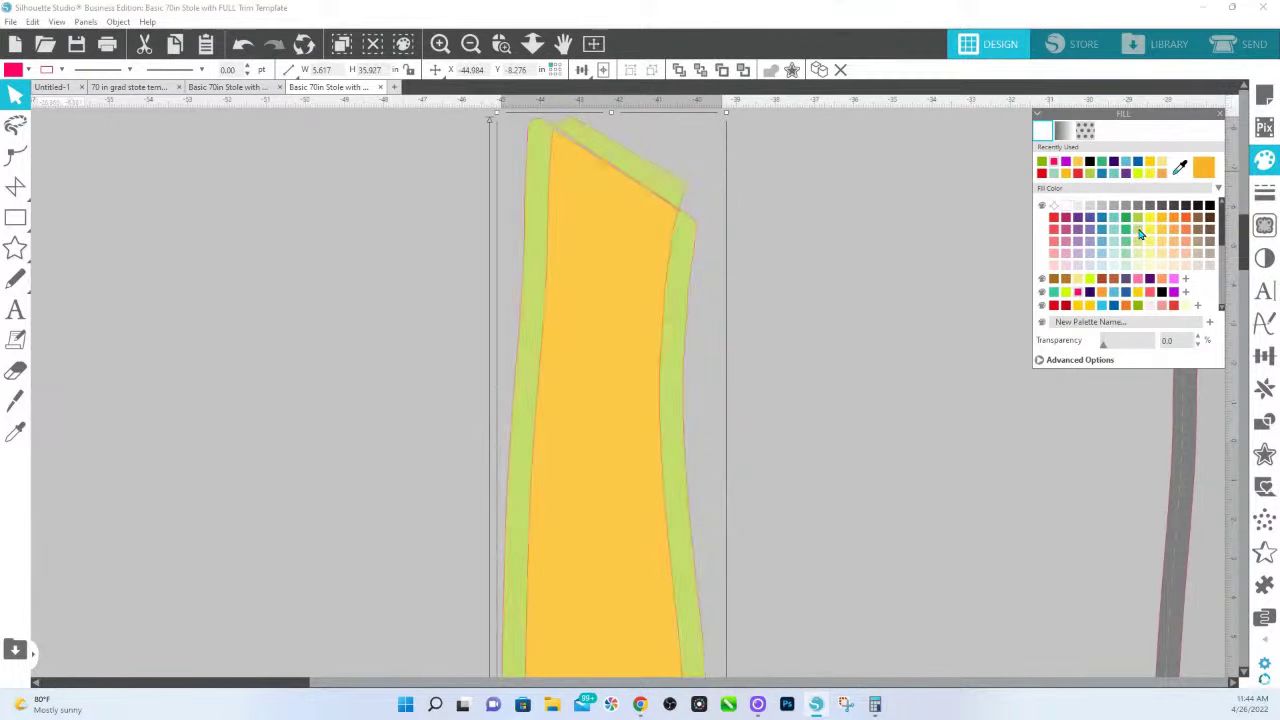
right_click(690, 249)
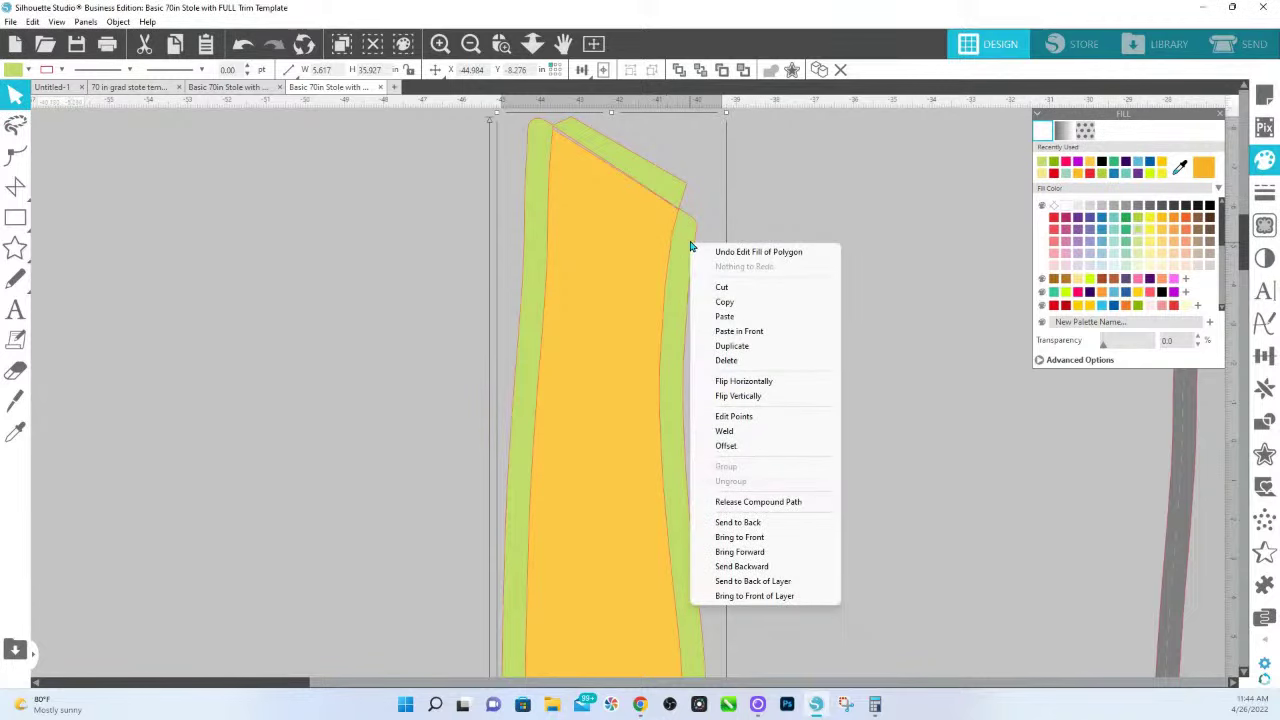
left_click(779, 502)
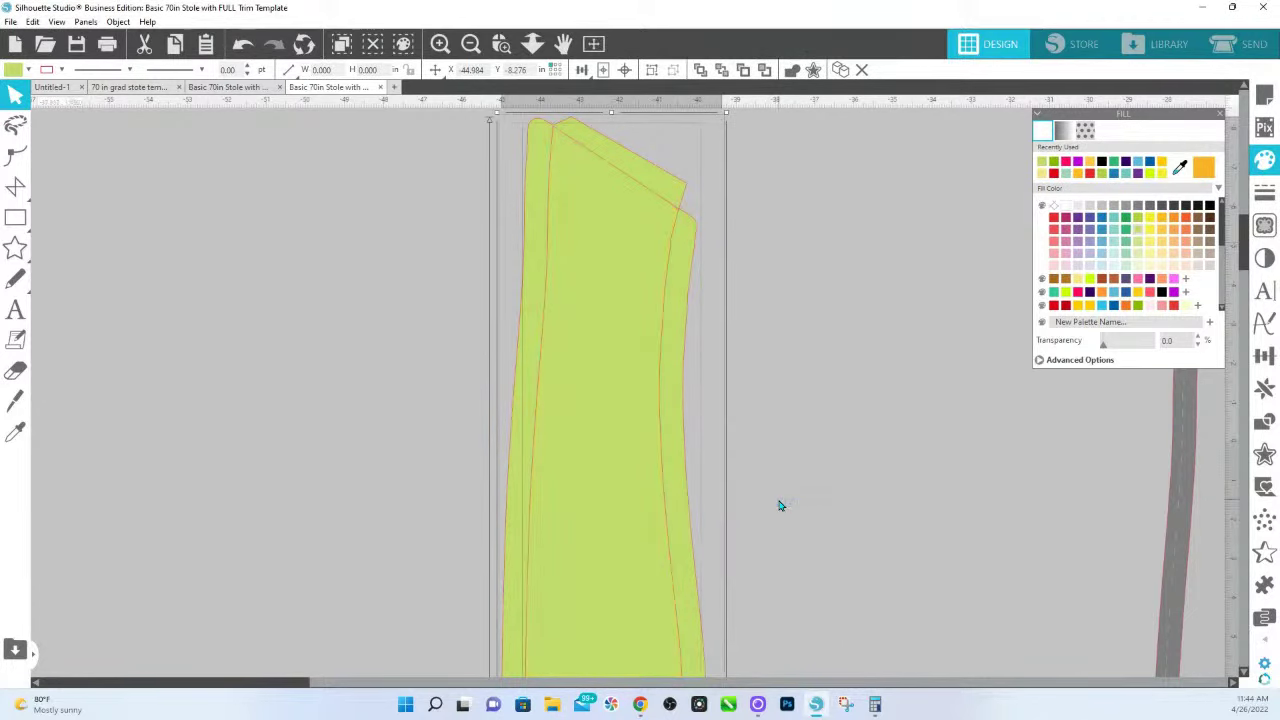
Separate out the released inner body piece and fill it with orange in its original position
left_click(810, 370)
left_click_drag(626, 263, 632, 231)
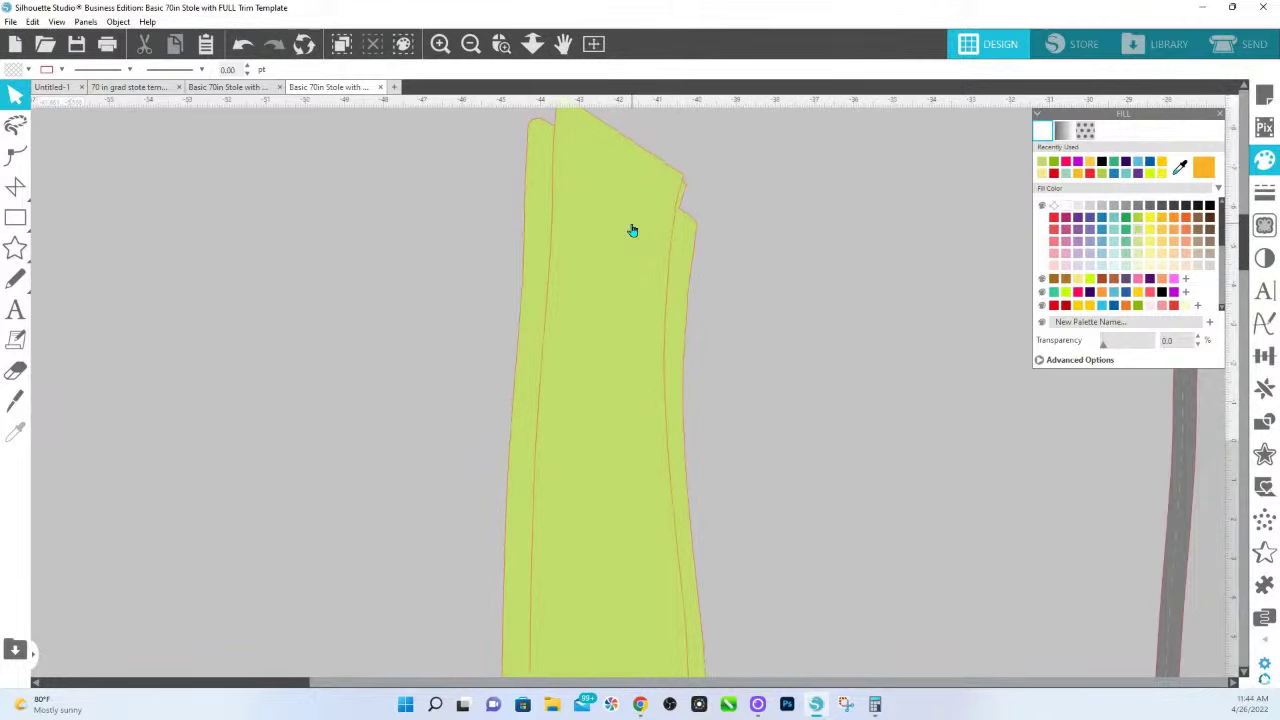
left_click_drag(632, 231, 634, 215)
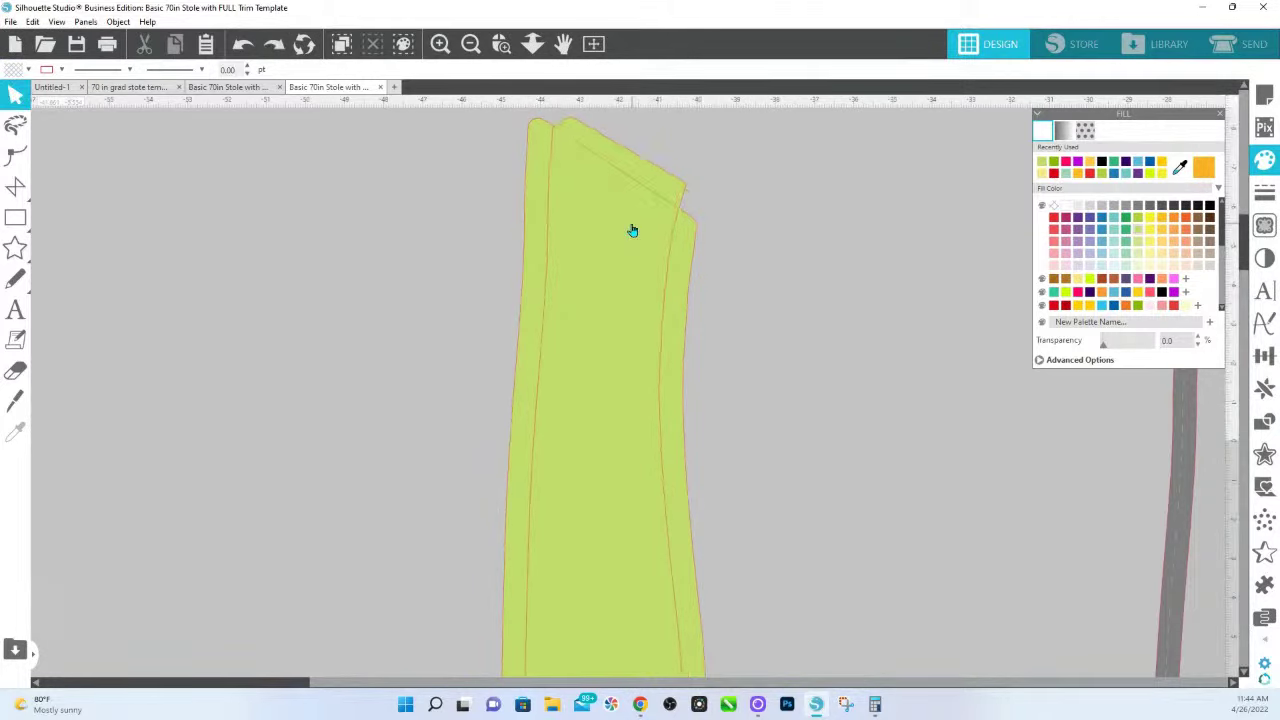
left_click(631, 228)
left_click(1118, 306)
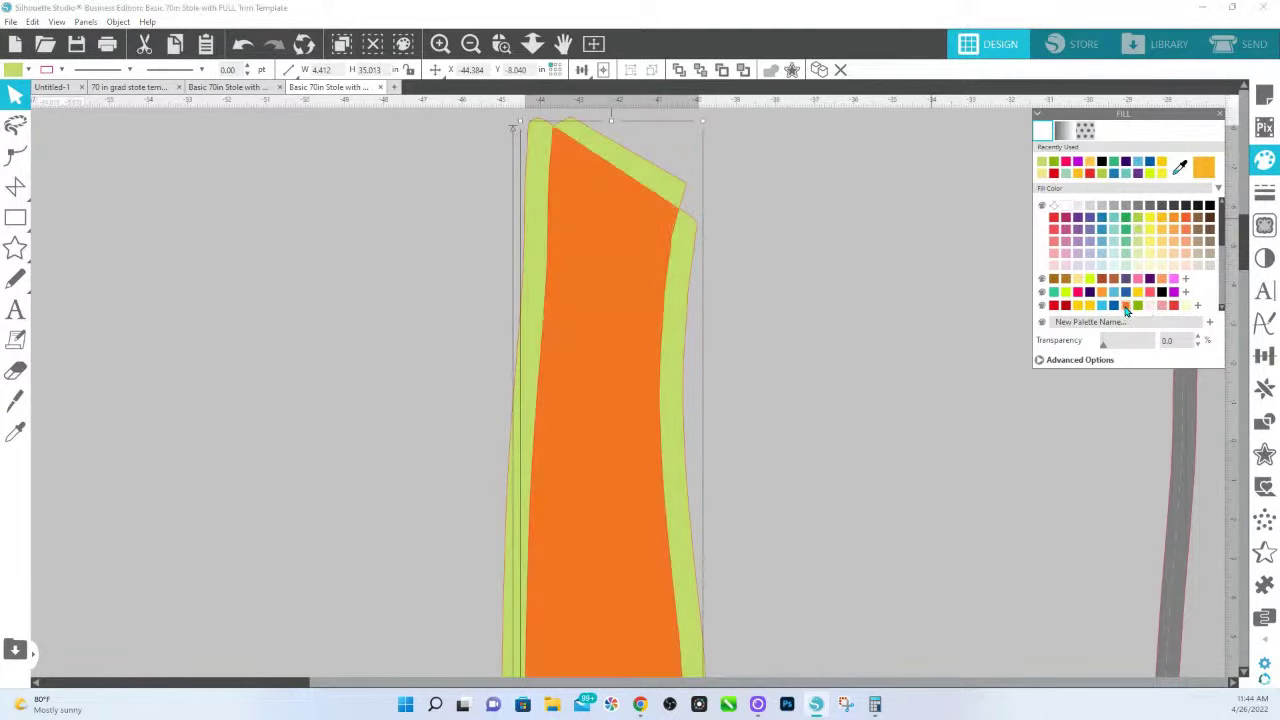
scroll(680, 420, "down", 3)
scroll(716, 377, "down", 3)
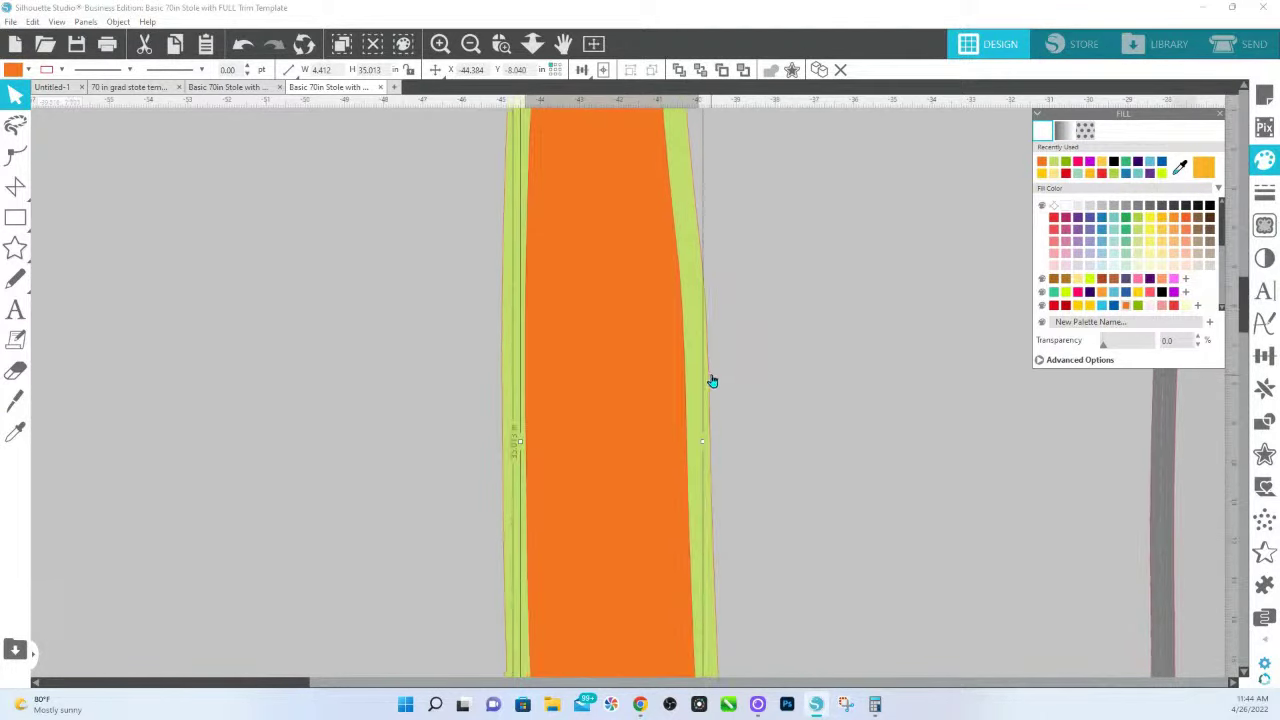
Delete the two outer points of the bridging polygon from the light green piece so its upper edge follows the orange body
left_click(704, 389)
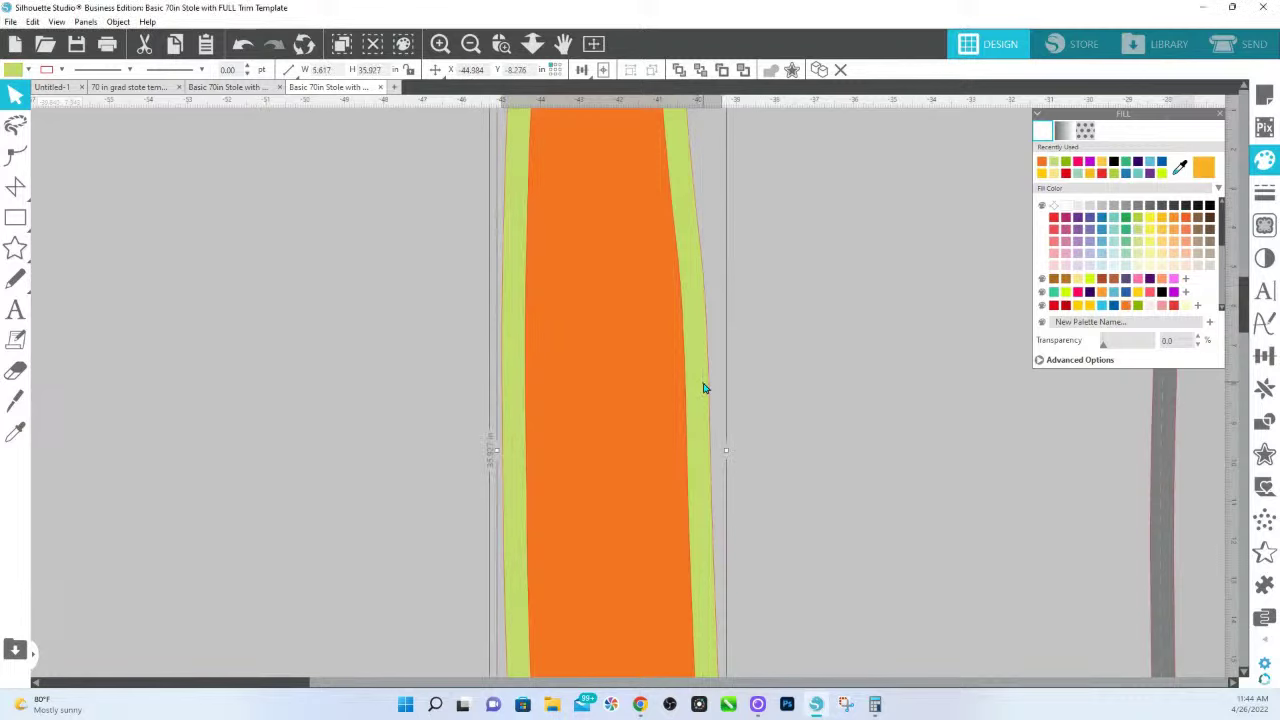
scroll(700, 380, "up", 5)
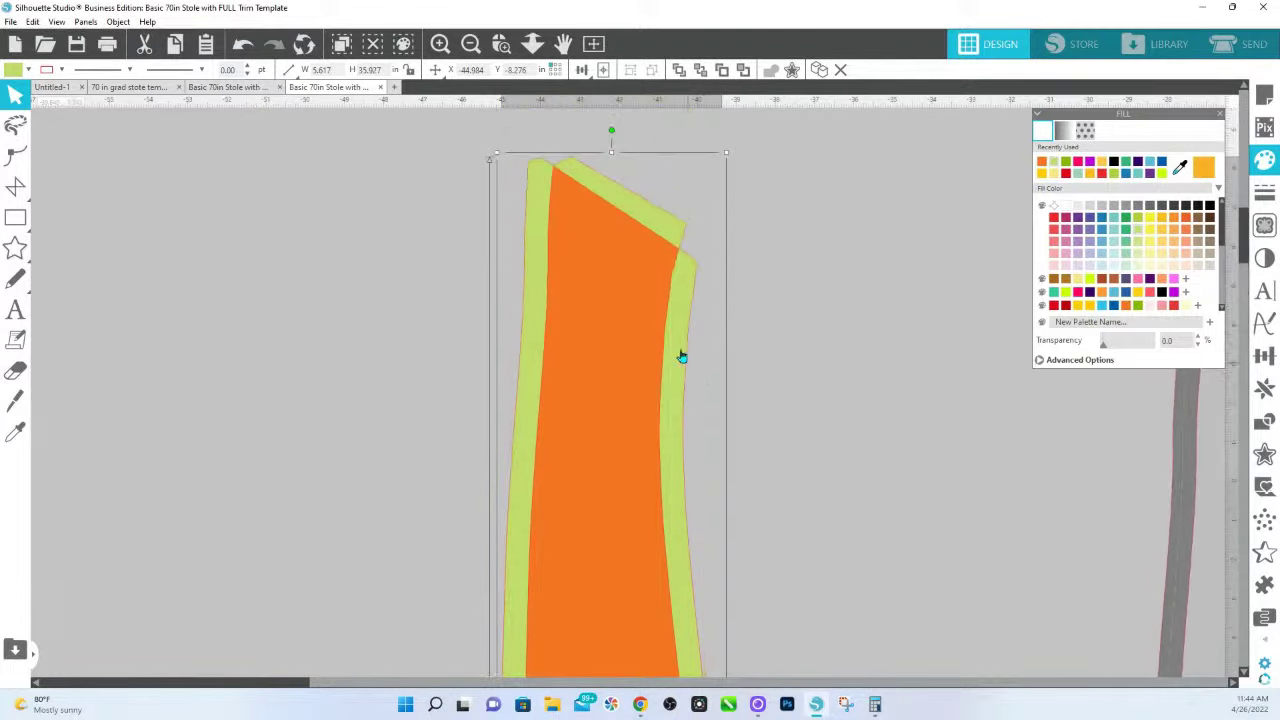
double_click(604, 199)
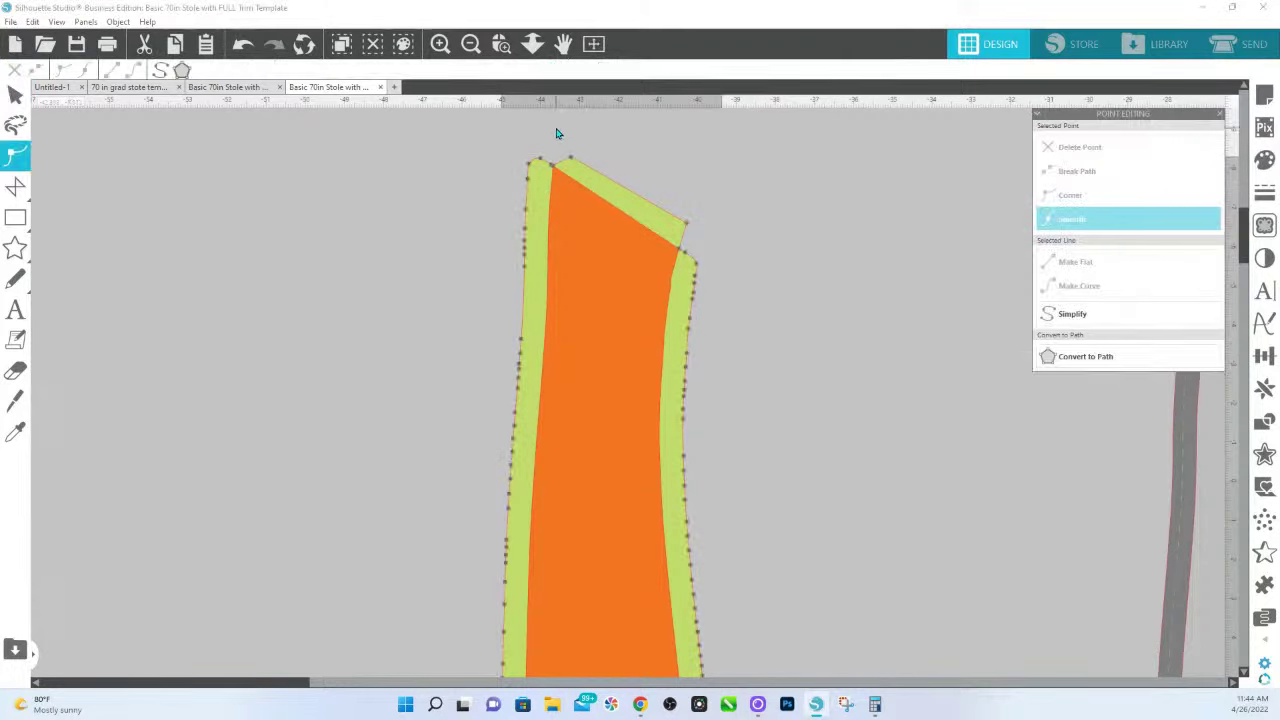
left_click(600, 154)
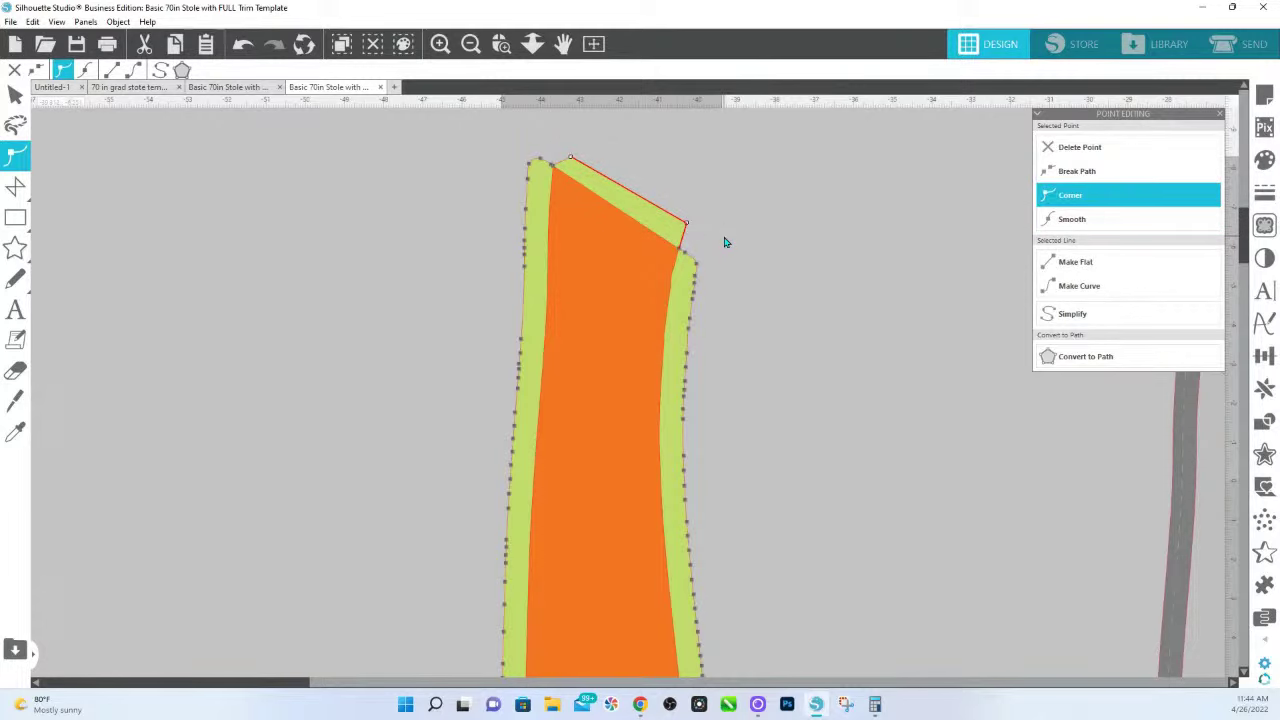
left_click(1103, 150)
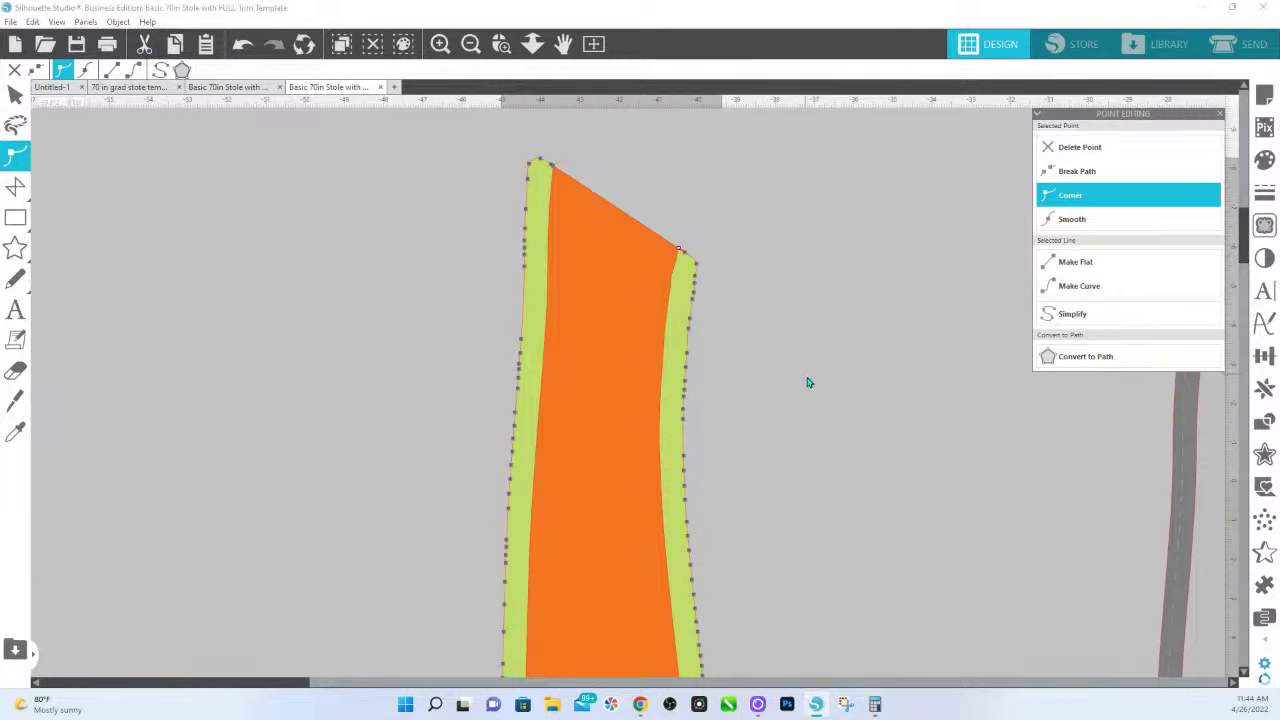
Finish point editing of the light green piece and send it to the back, behind the yellow and orange bodies
scroll(809, 383, "down", 5)
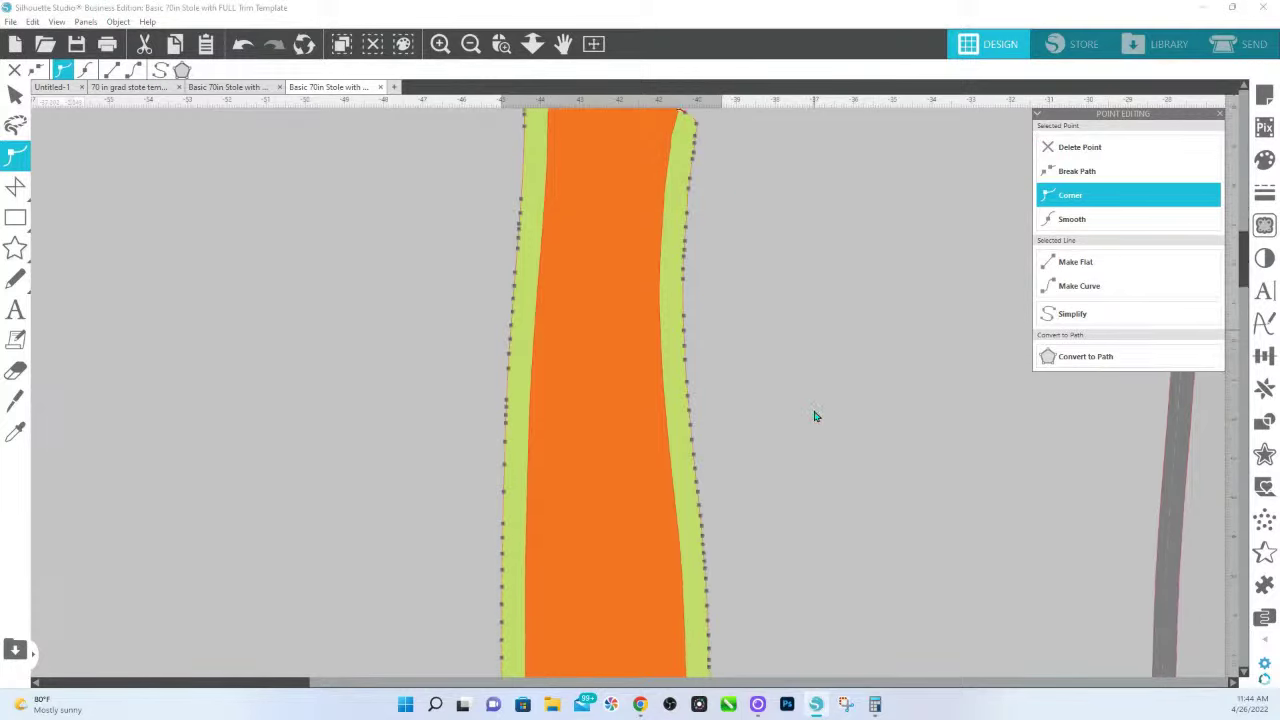
left_click_drag(532, 43, 531, 240)
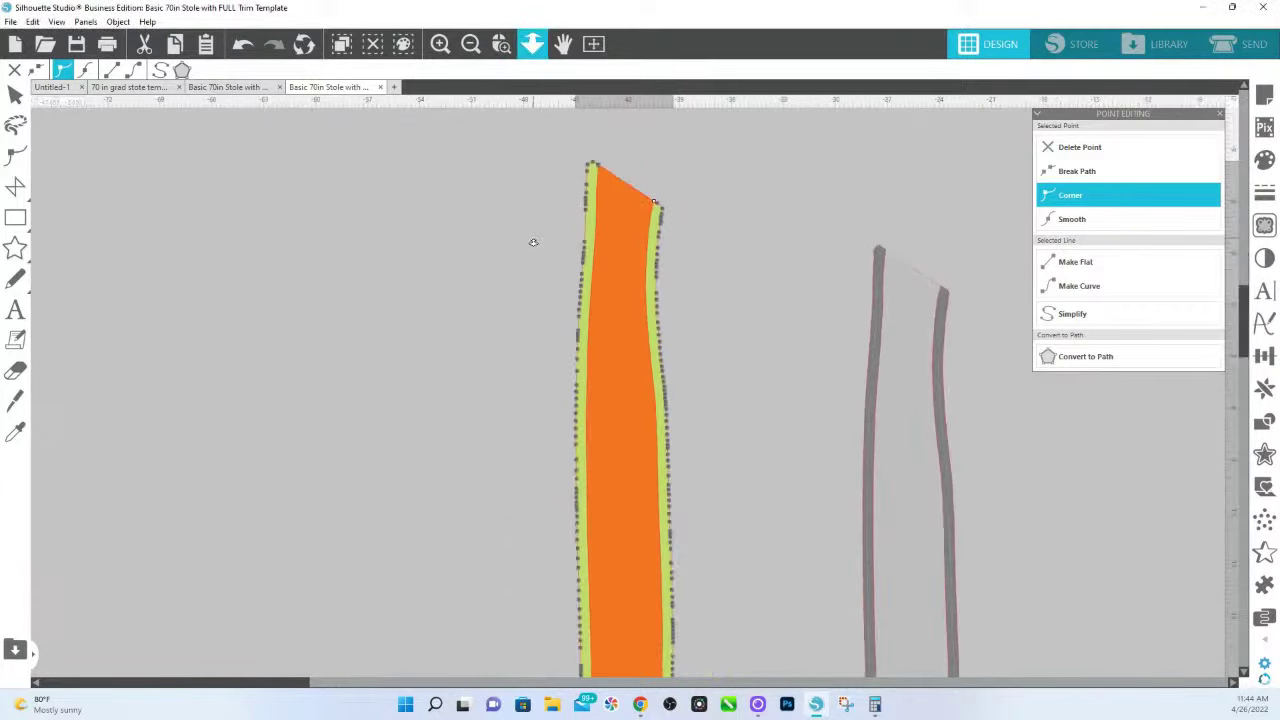
scroll(768, 412, "down", 1)
scroll(768, 412, "down", 3)
left_click(502, 43)
left_click_drag(534, 458, 730, 610)
double_click(757, 514)
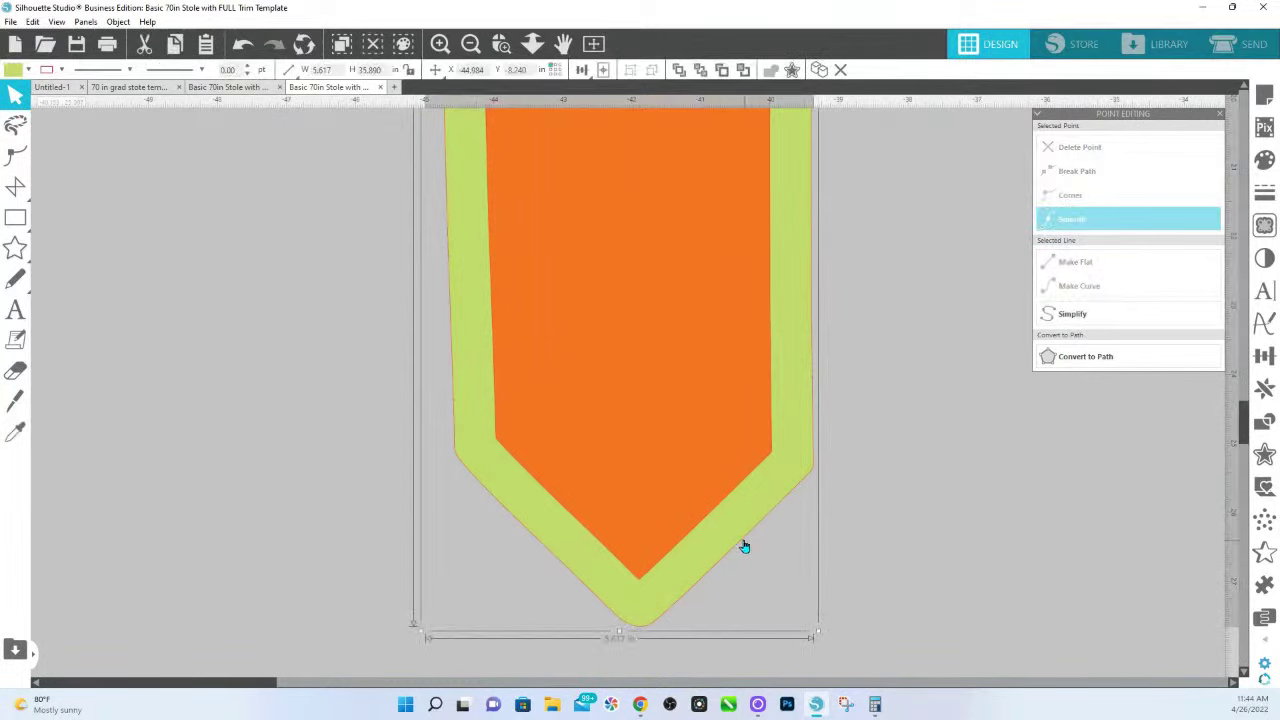
right_click(739, 541)
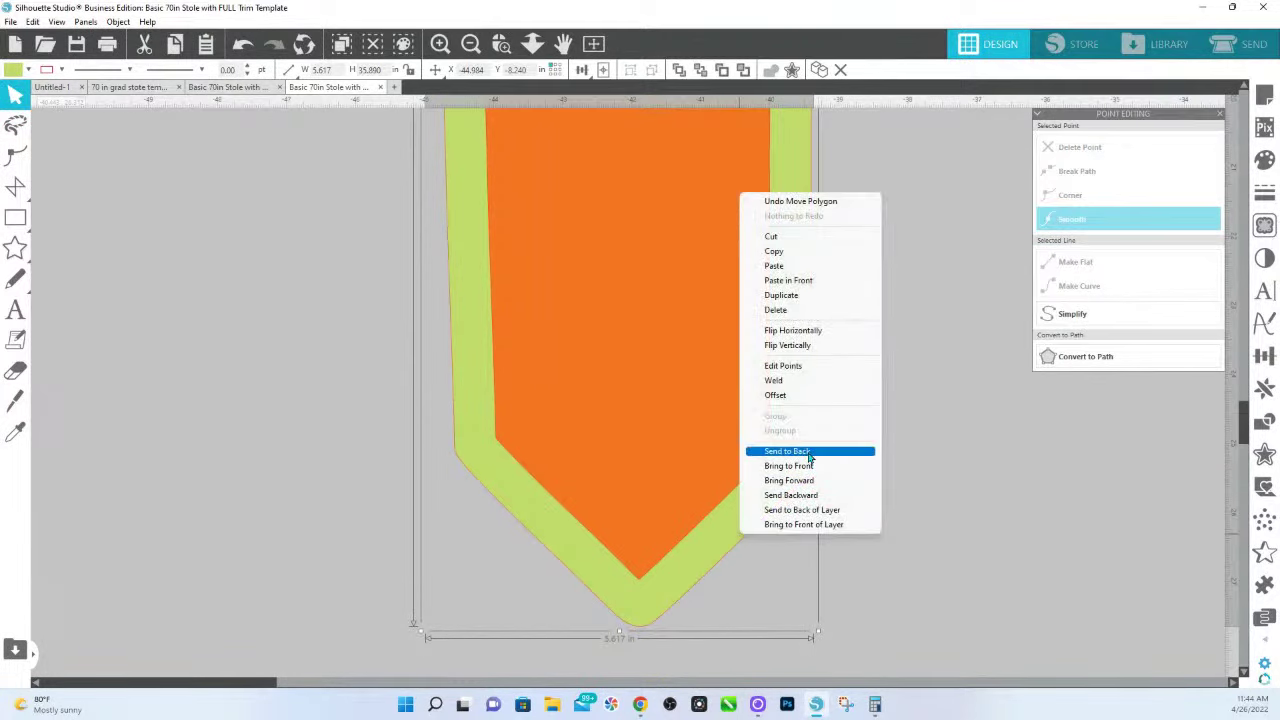
left_click(812, 452)
left_click(889, 570)
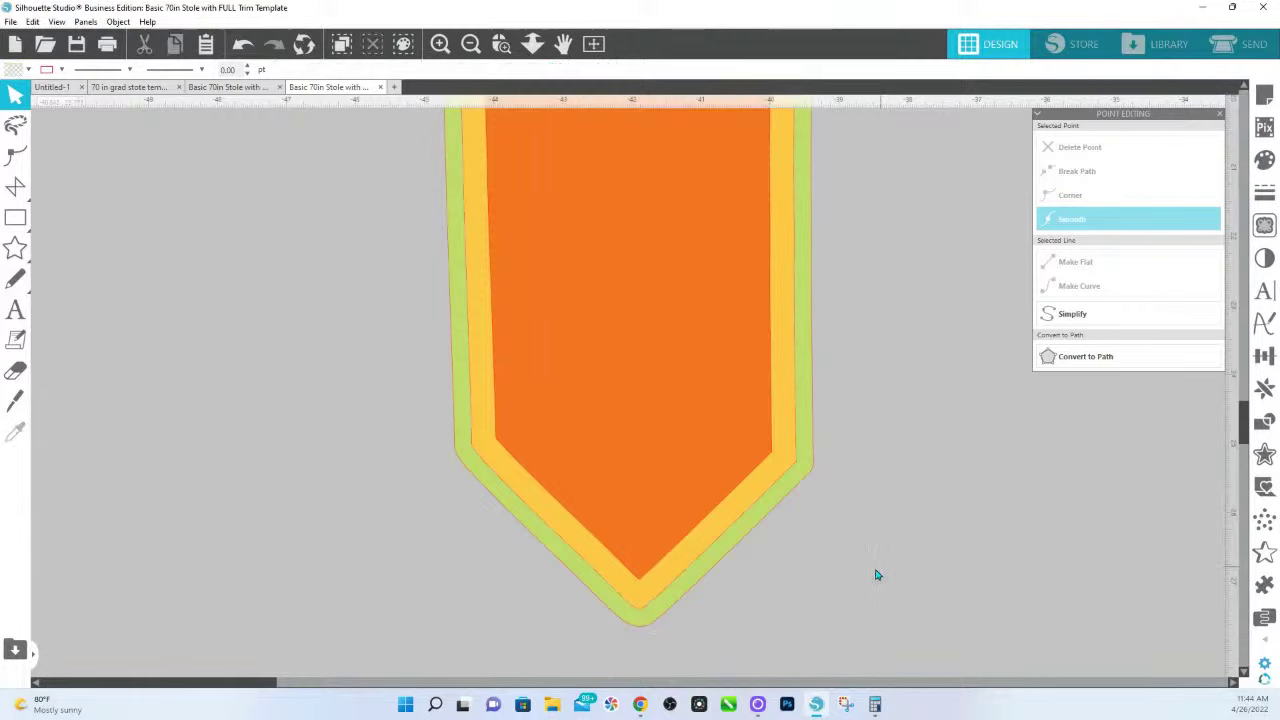
Move the yellow body off-center over the light green piece, and undo the move
left_click(715, 530)
left_click_drag(771, 486, 751, 477)
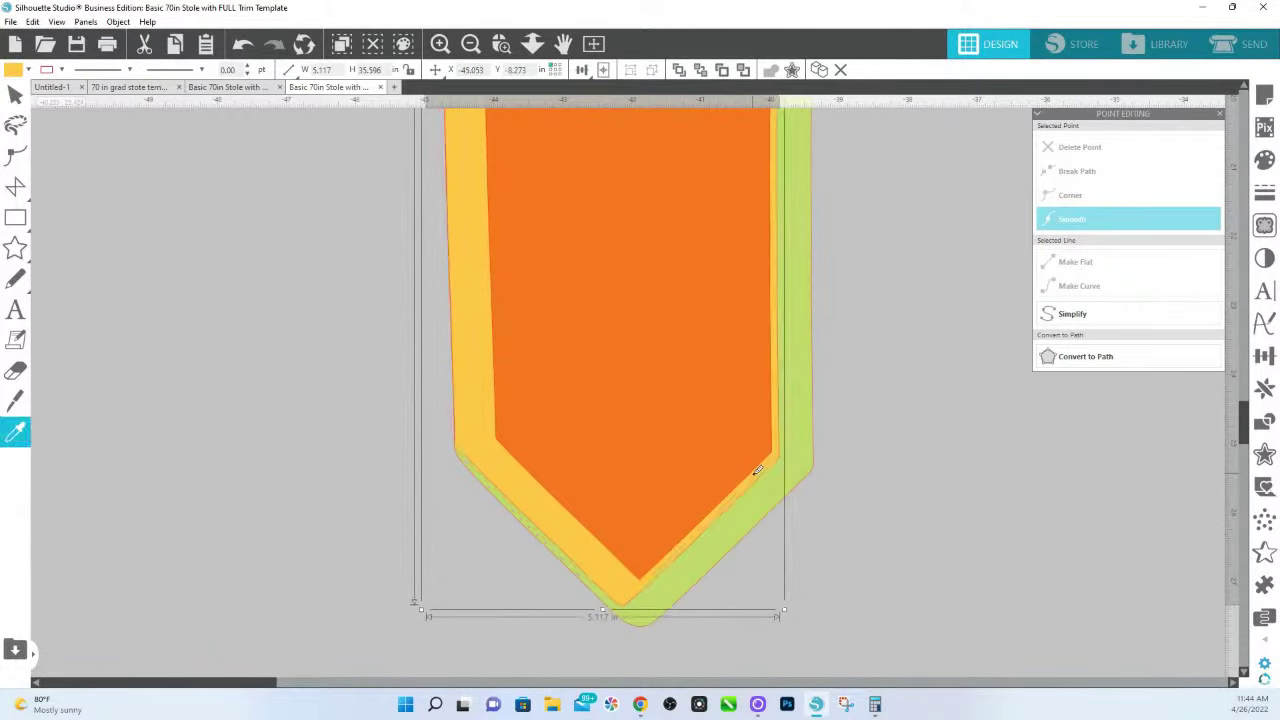
key("ctrl+z")
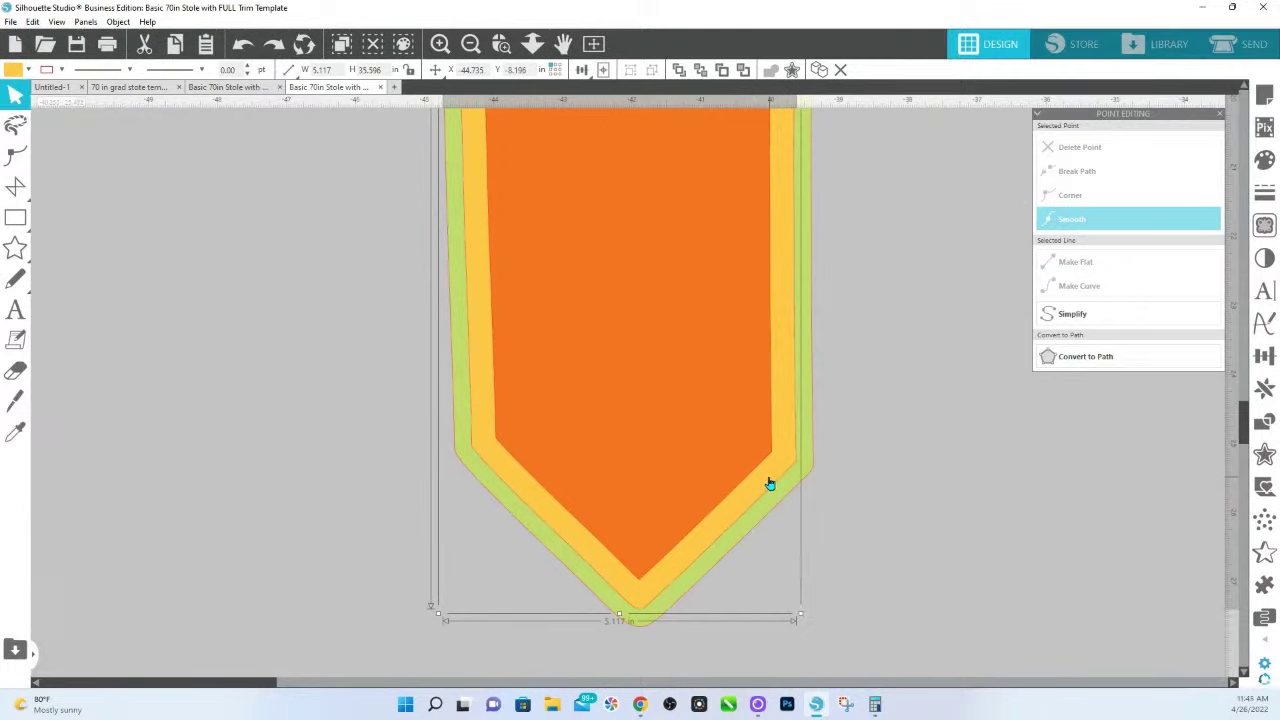
Create an outward offset of about 0.12 in with rounded corners around the light green piece
left_click(696, 438)
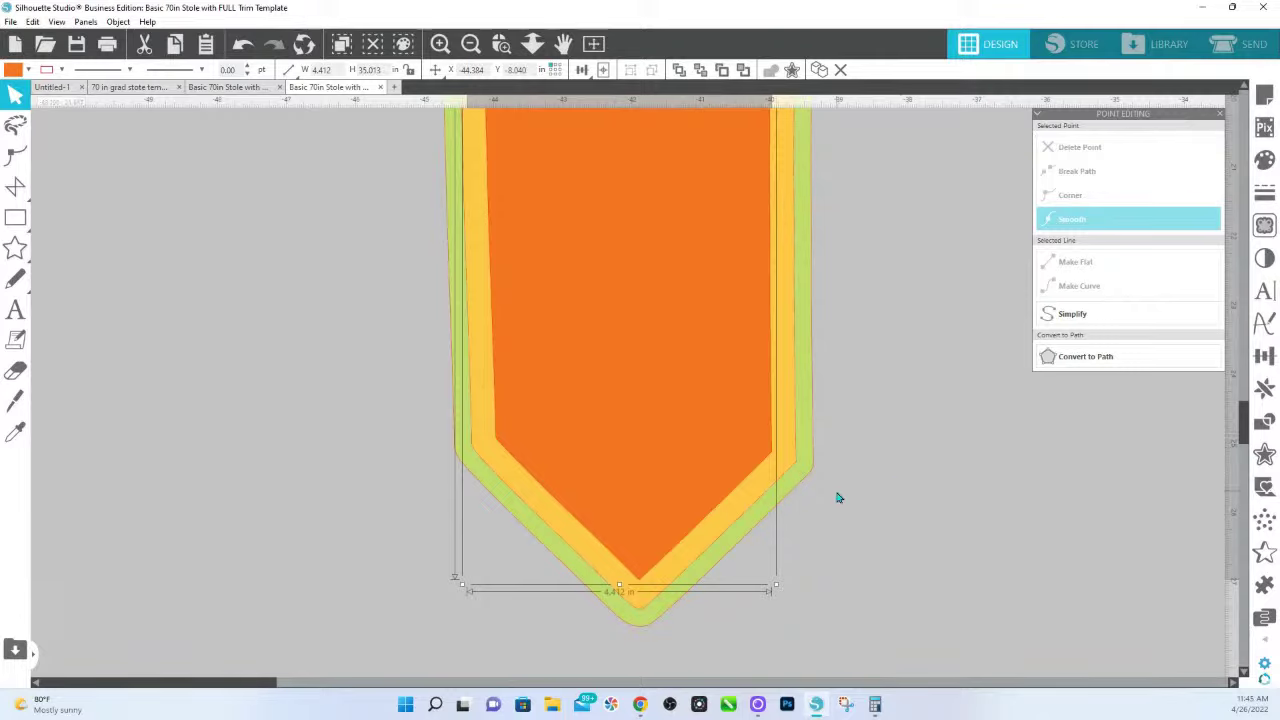
left_click(808, 470)
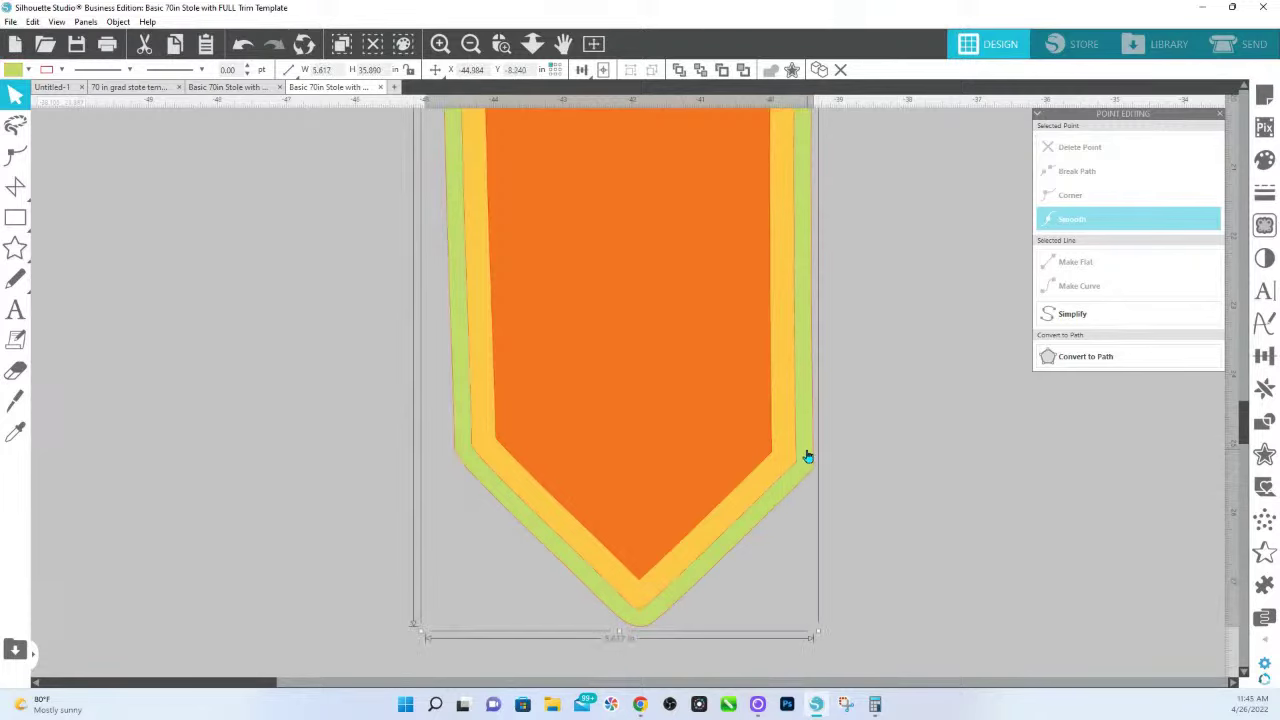
left_click(1264, 455)
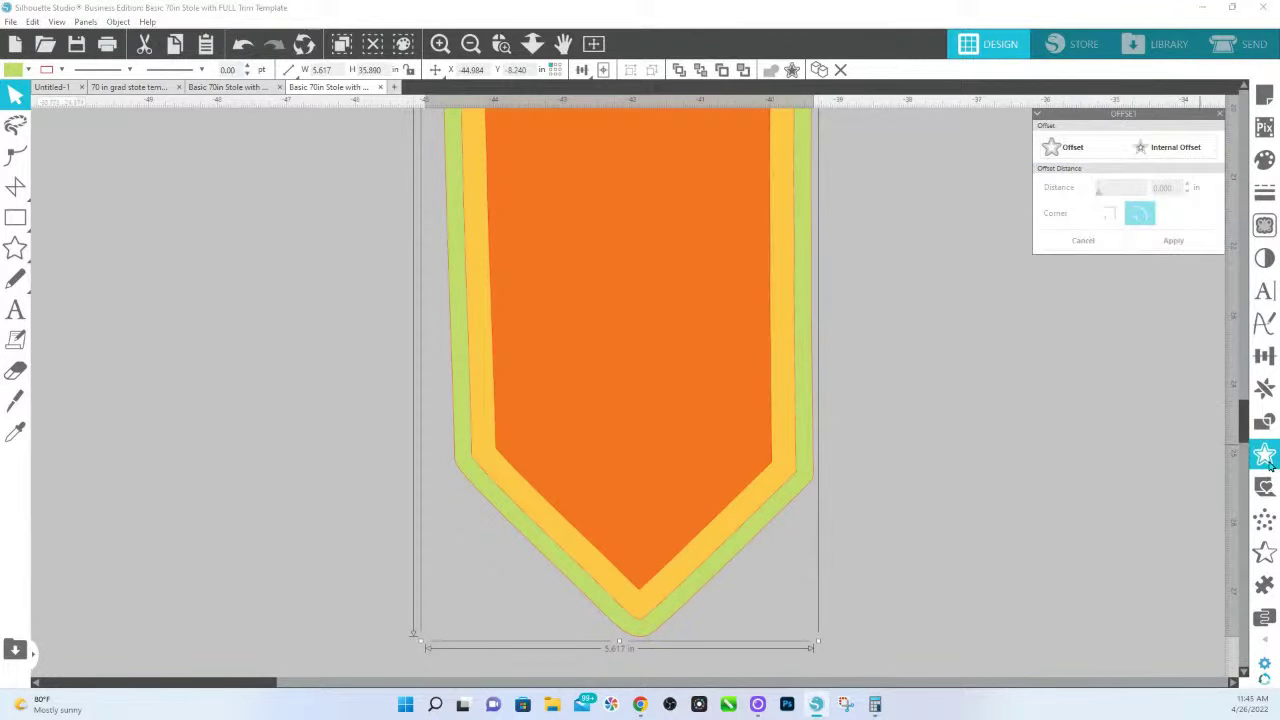
left_click(1073, 150)
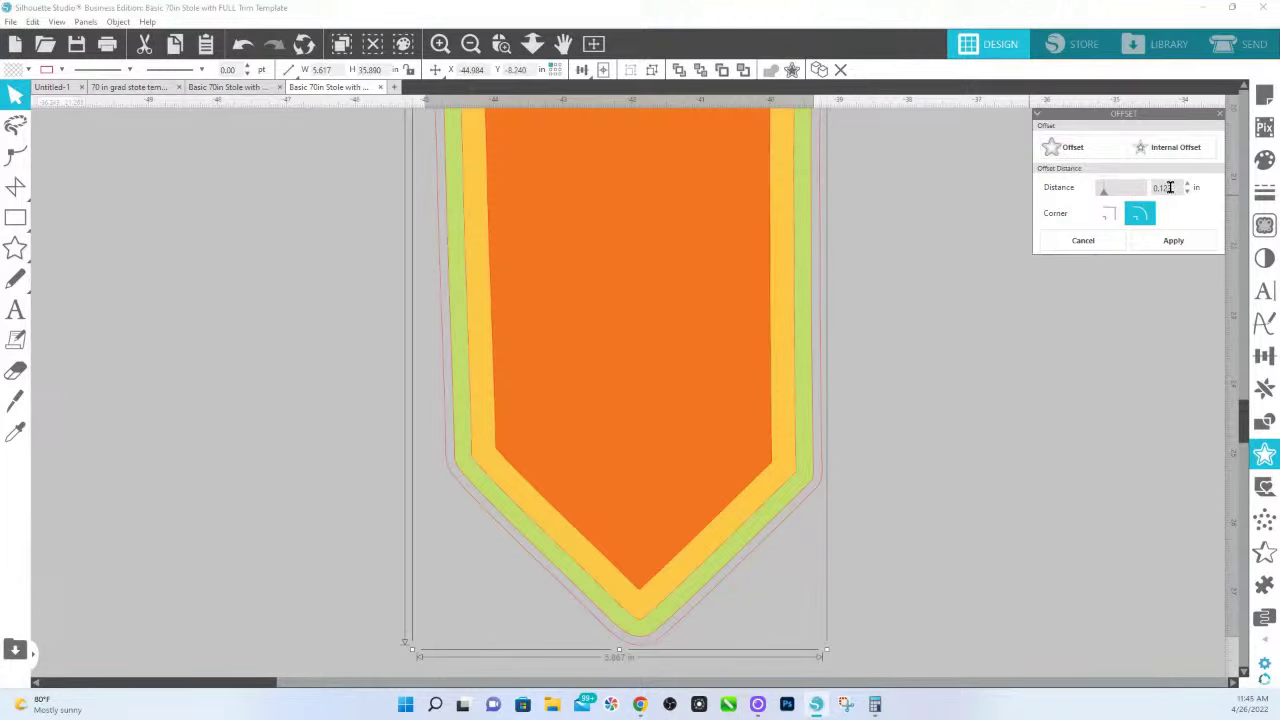
left_click(1173, 240)
Examine how the offset outline, light green piece and yellow body nest along the stole and at its pointed end
left_click(532, 43)
left_click_drag(606, 331, 551, 129)
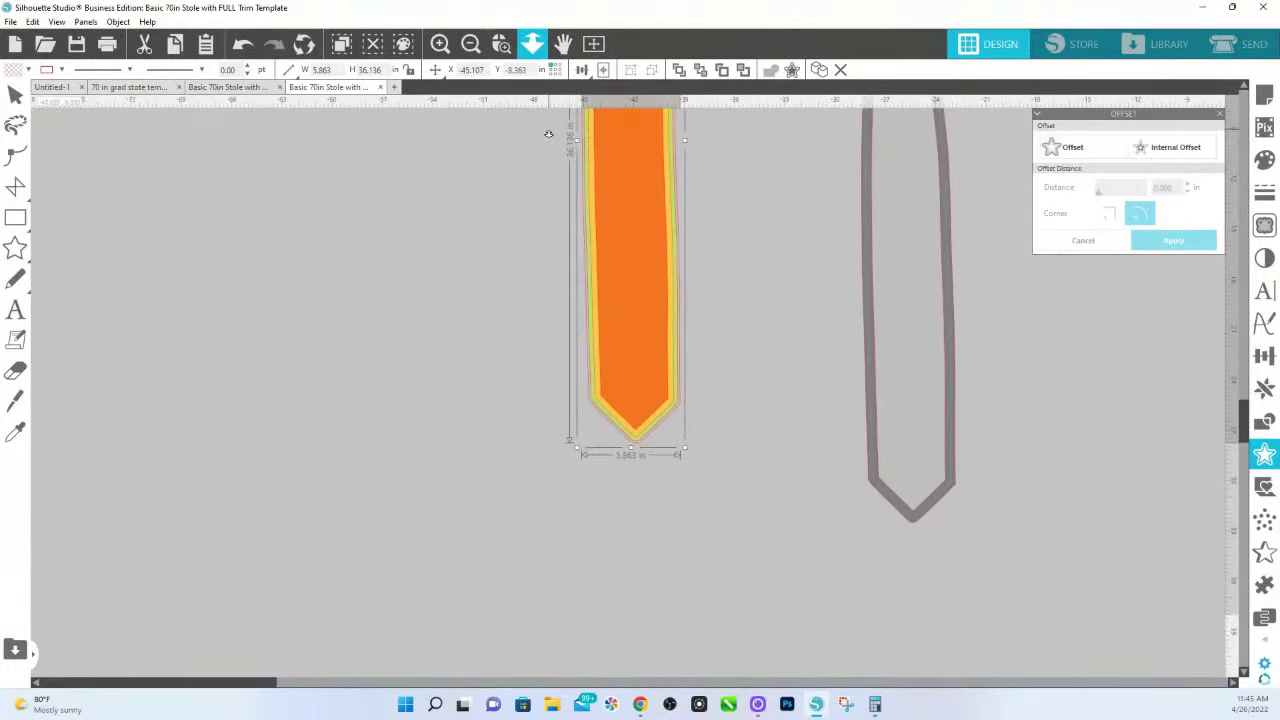
scroll(646, 213, "up", 5)
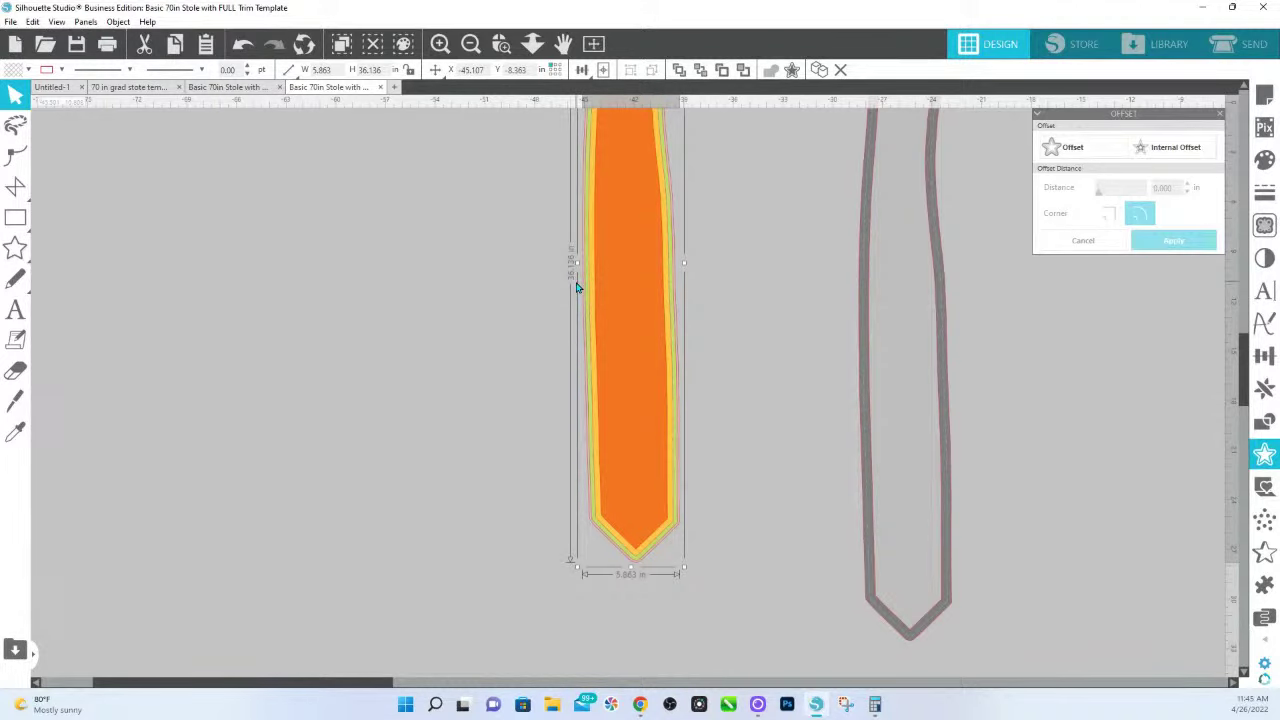
left_click(508, 48)
left_click_drag(629, 449, 723, 583)
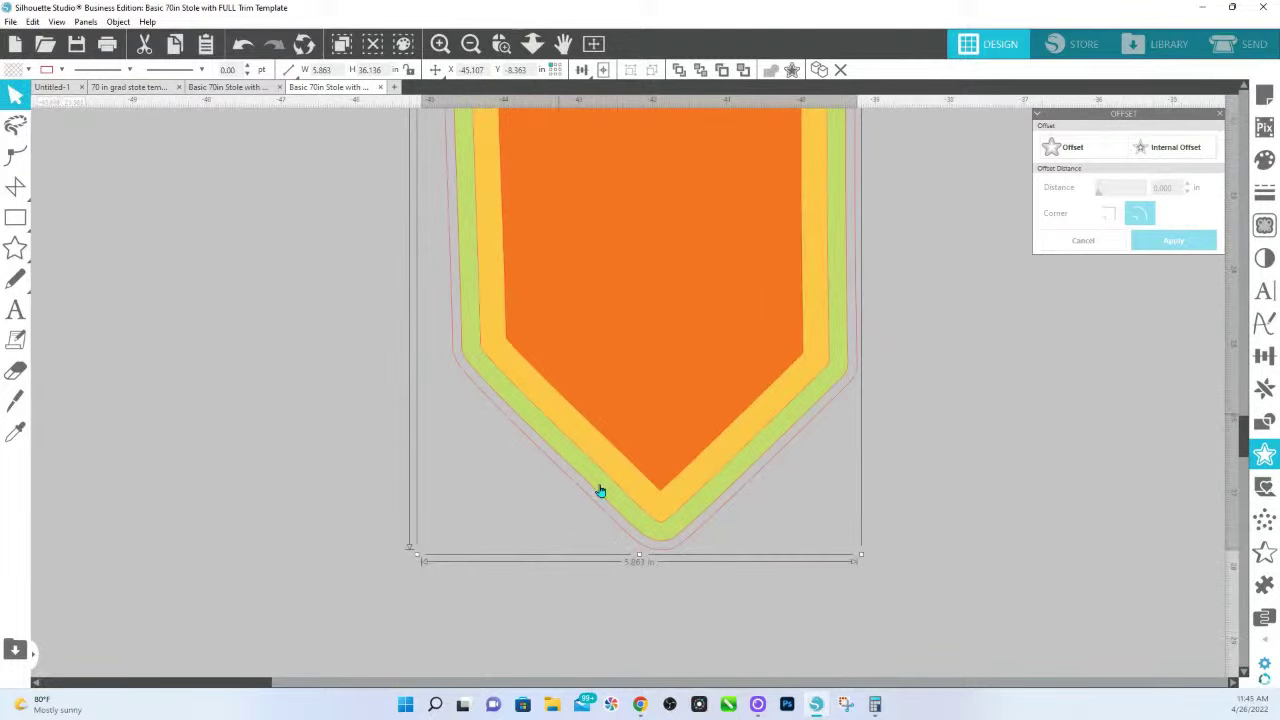
left_click(661, 527)
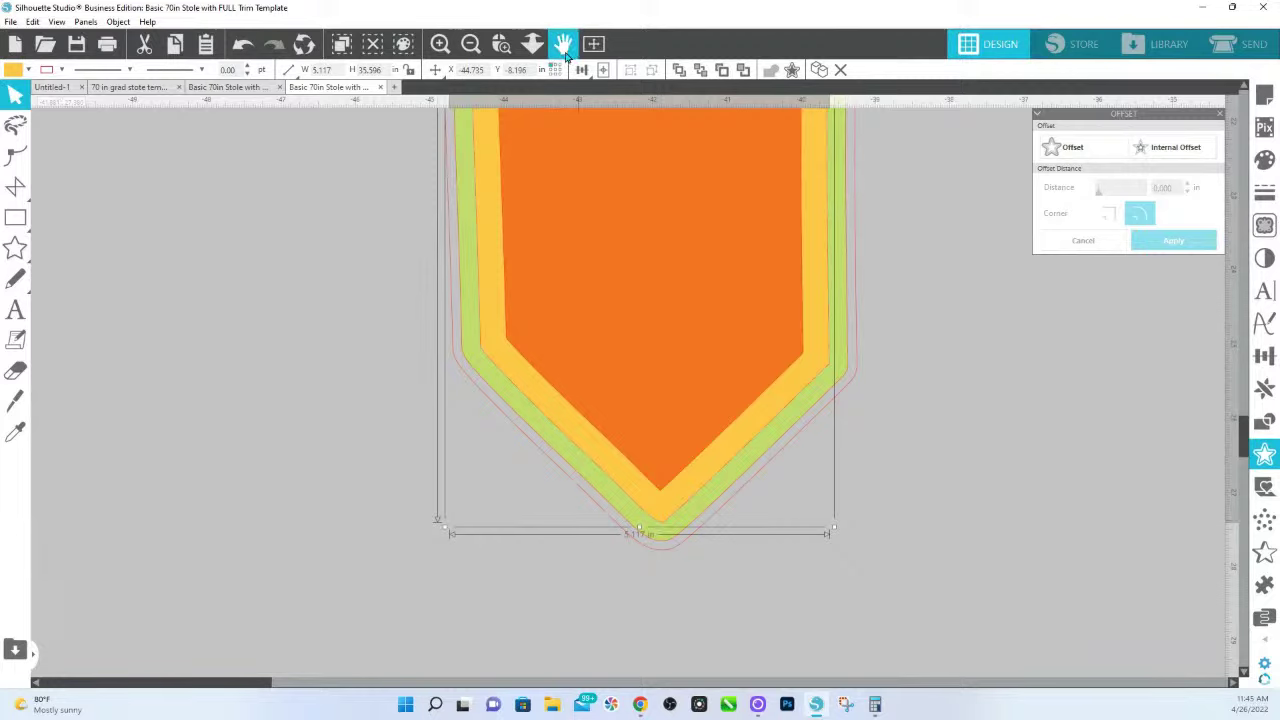
left_click(532, 43)
scroll(606, 329, "up", 3)
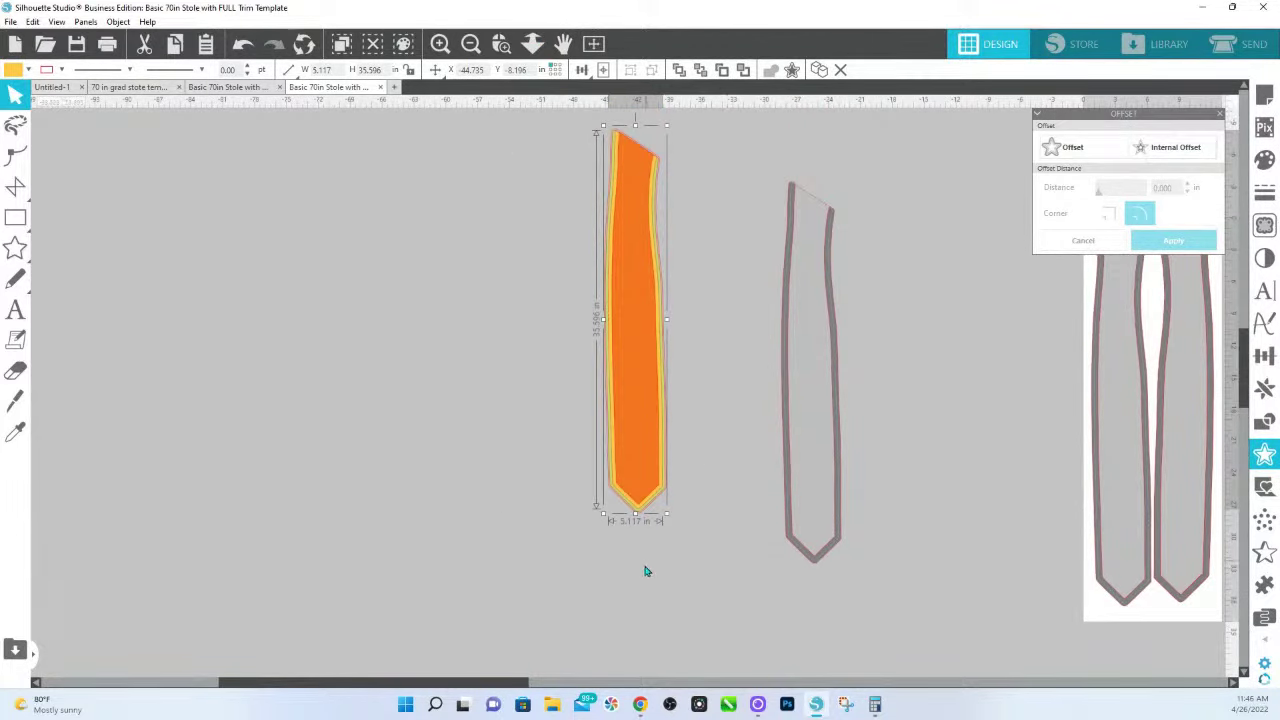
left_click(501, 43)
left_click_drag(725, 544, 640, 477)
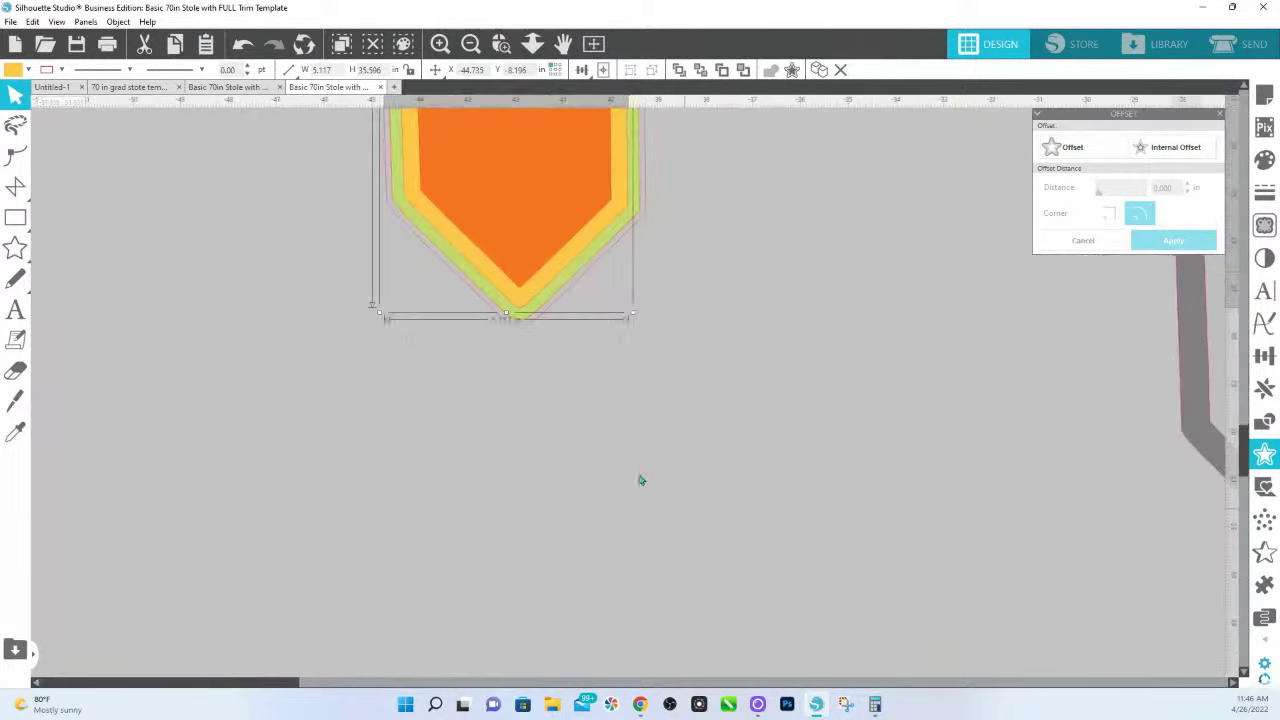
Delete the outermost offset outline and move the yellow body out of the stack toward the gray trim
left_click(528, 324)
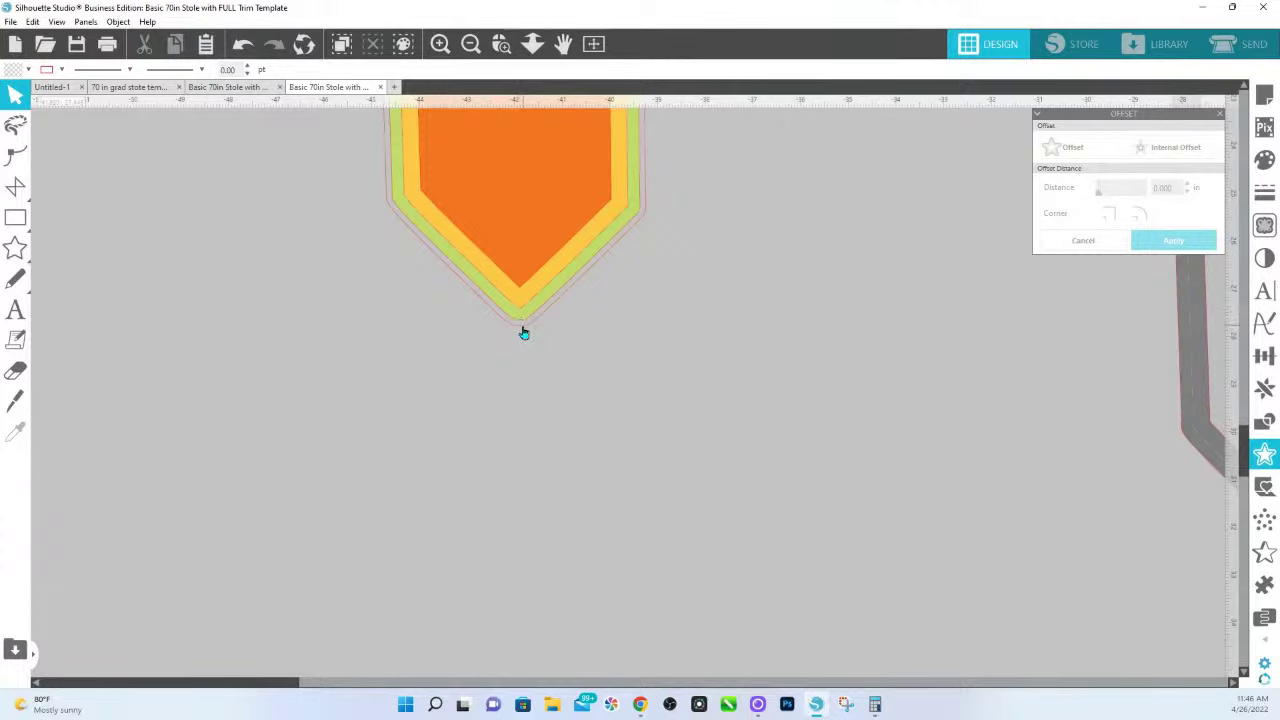
left_click(524, 332)
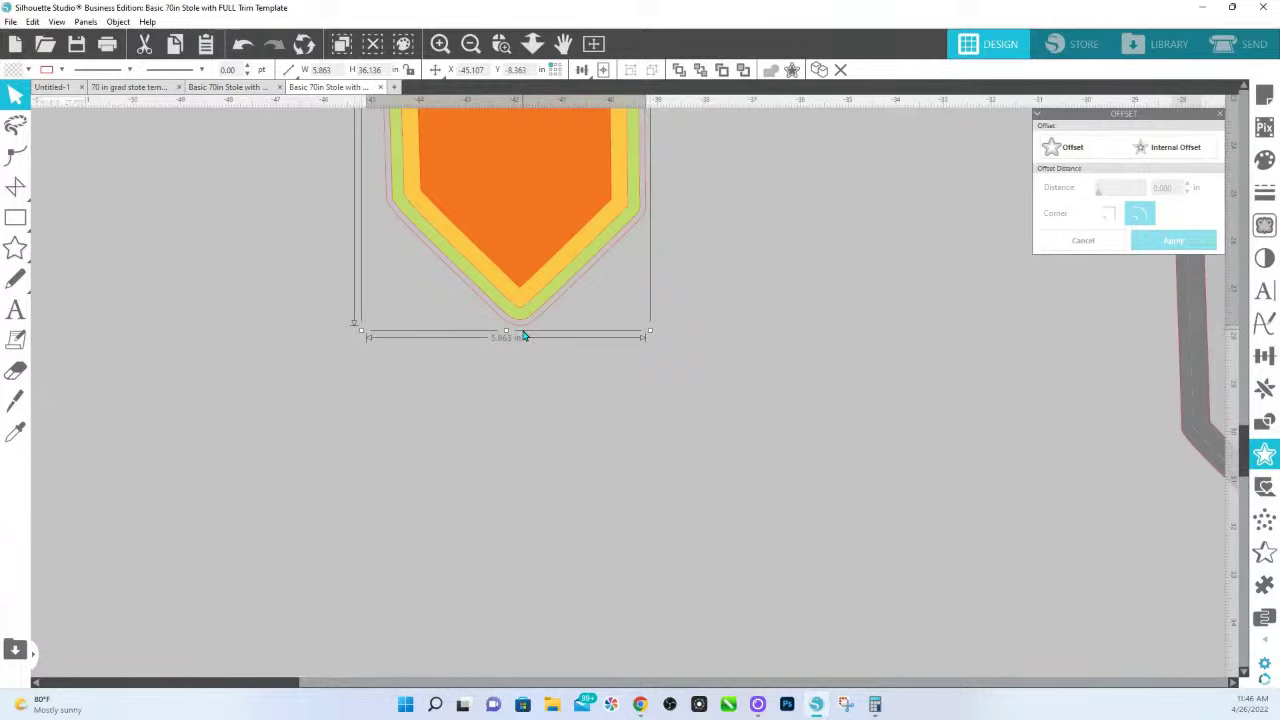
key("Delete")
left_click(520, 302)
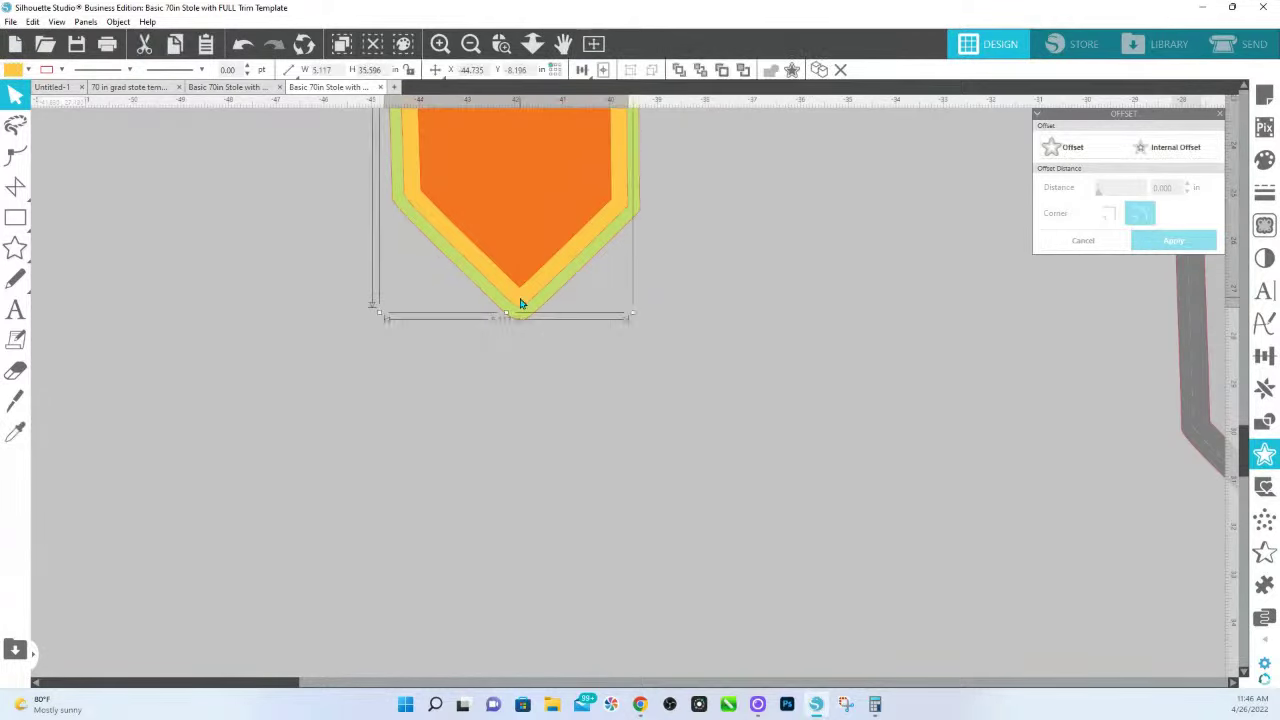
left_click_drag(520, 303, 1005, 553)
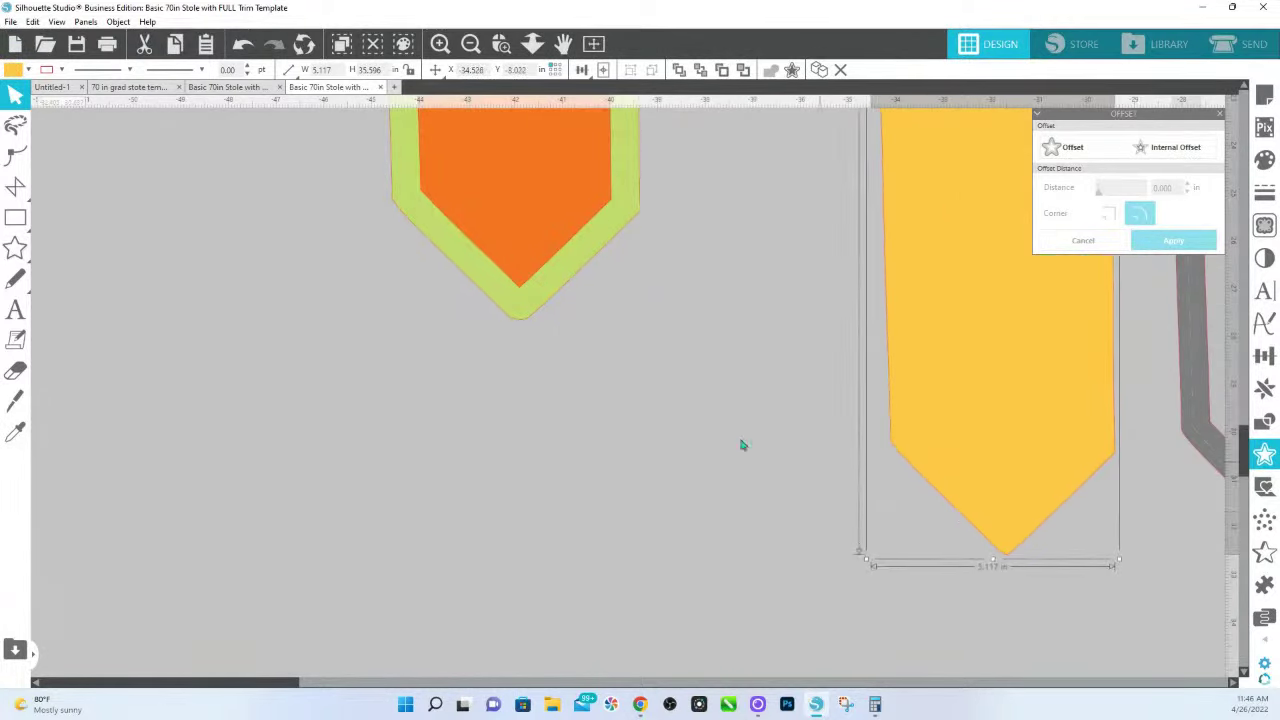
Fill the unfilled body outline lying inside the light green piece with pale blue
left_click(527, 309)
left_click(26, 70)
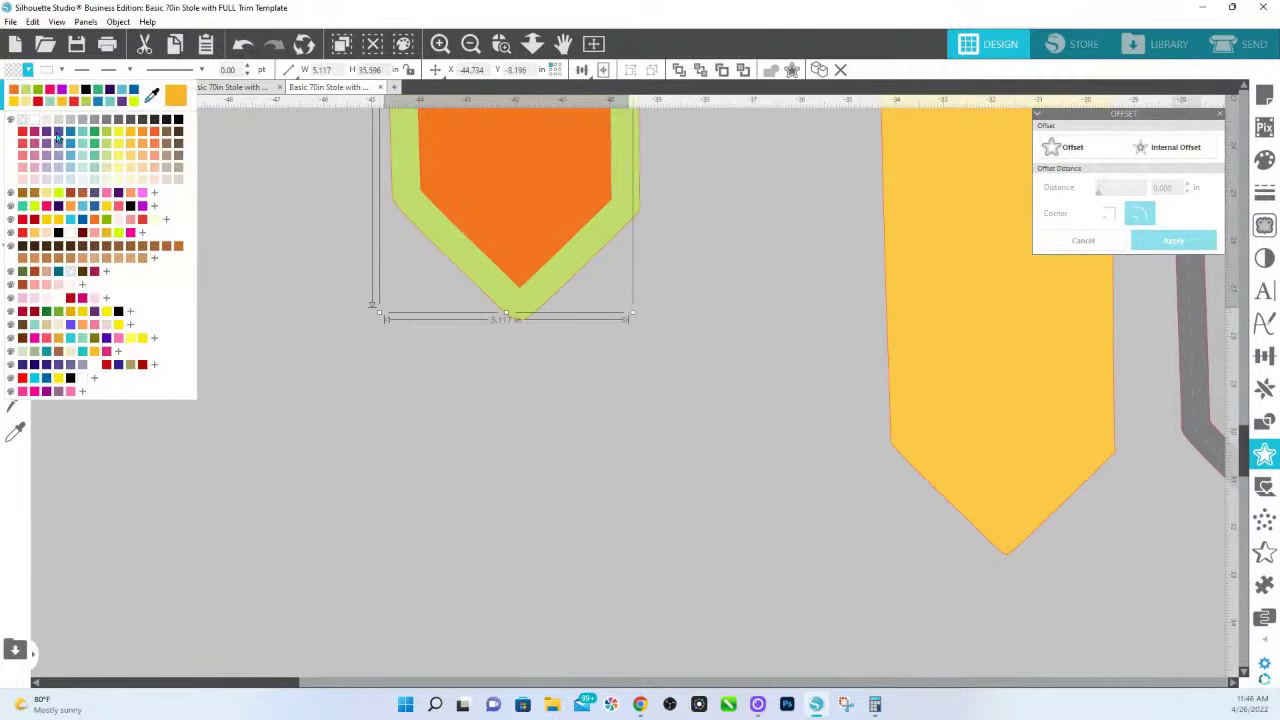
left_click(84, 182)
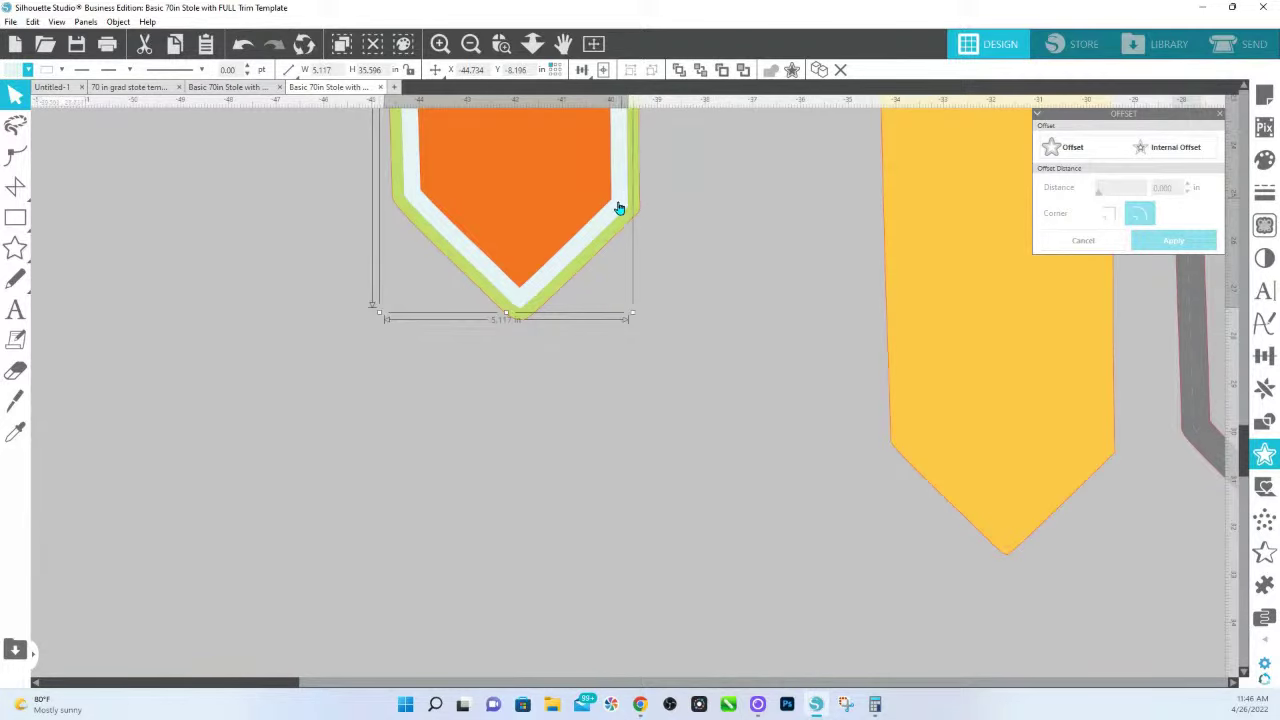
Try an outward offset of the pale blue body at several distances, including 0.325 in, and abandon it
scroll(553, 297, "up", 5)
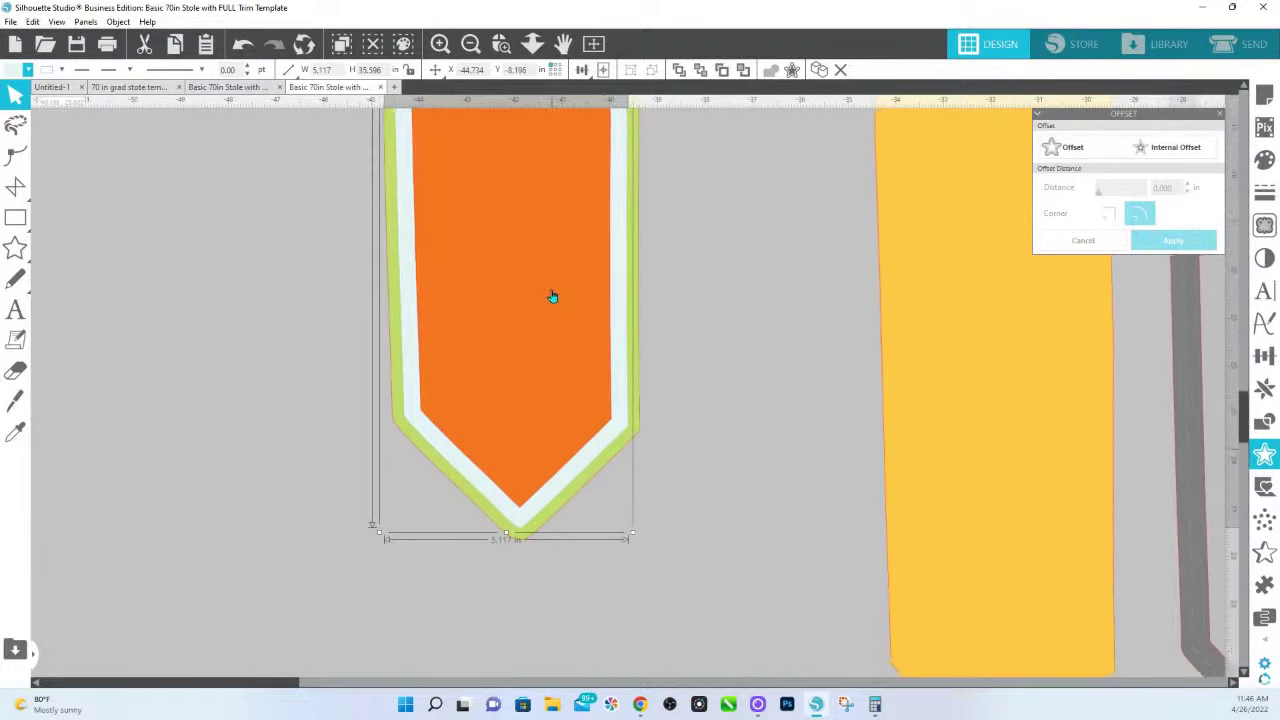
scroll(553, 297, "up", 5)
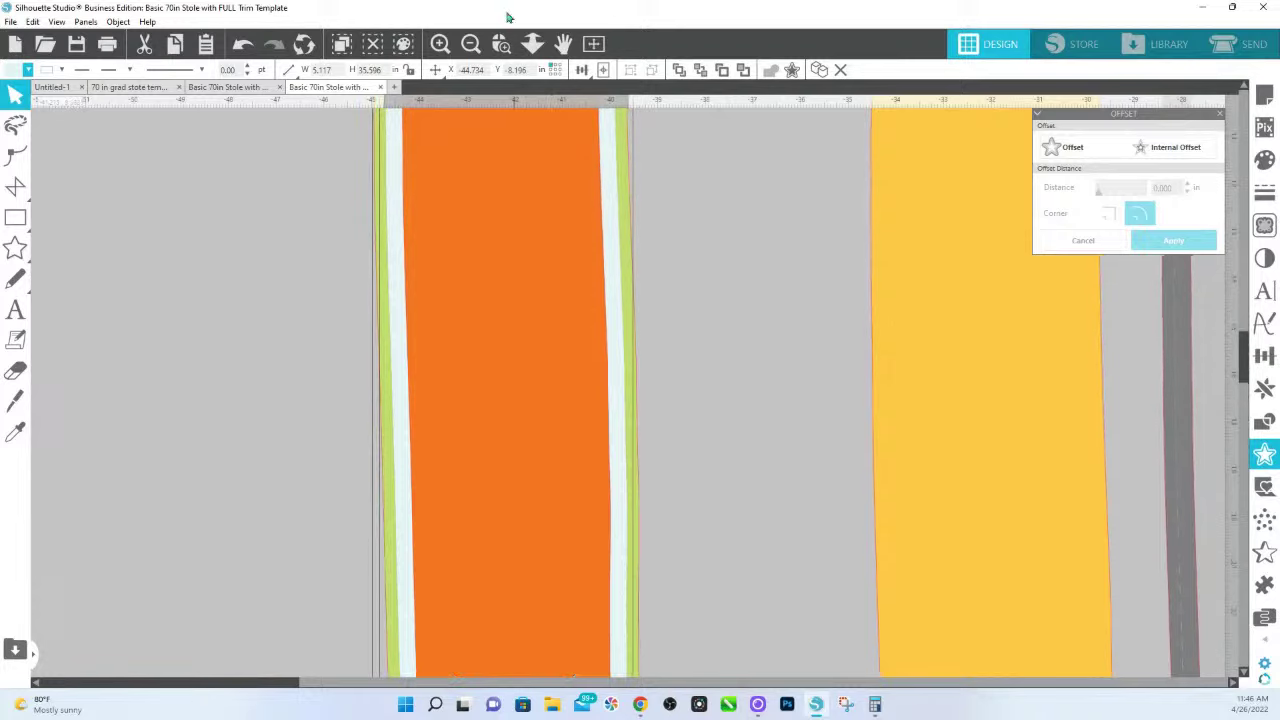
left_click(528, 43)
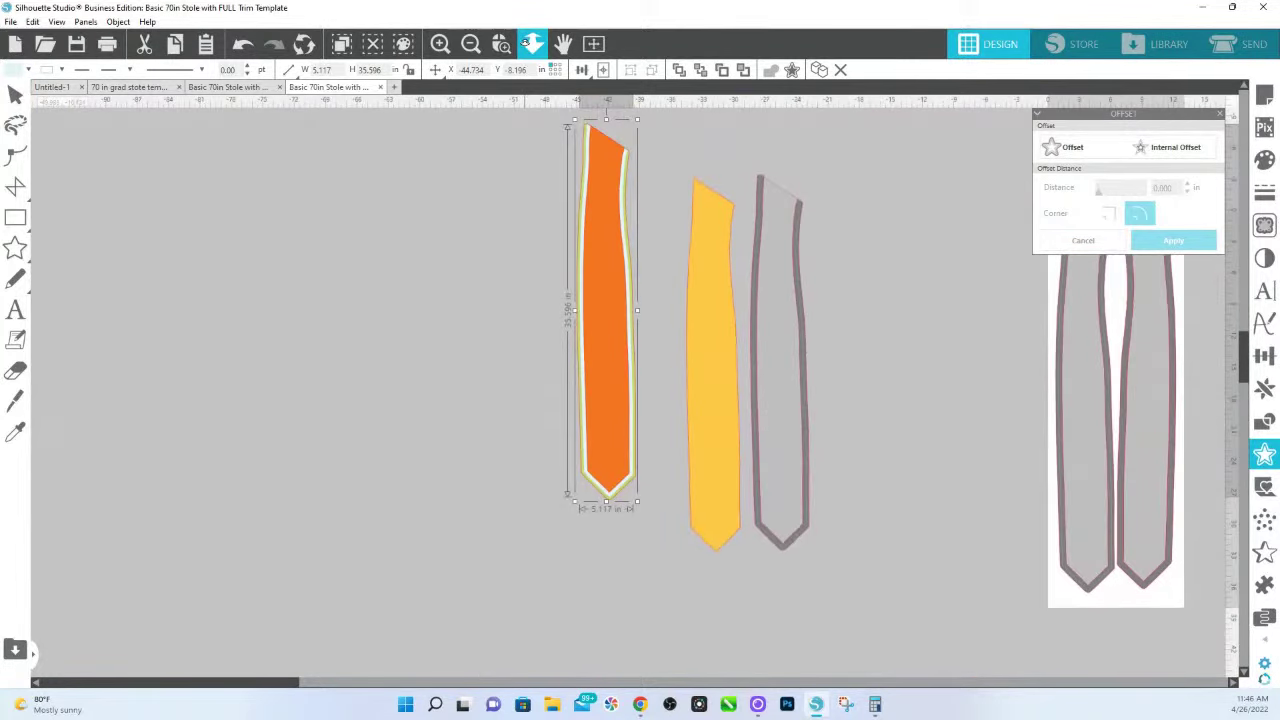
left_click_drag(600, 330, 537, 170)
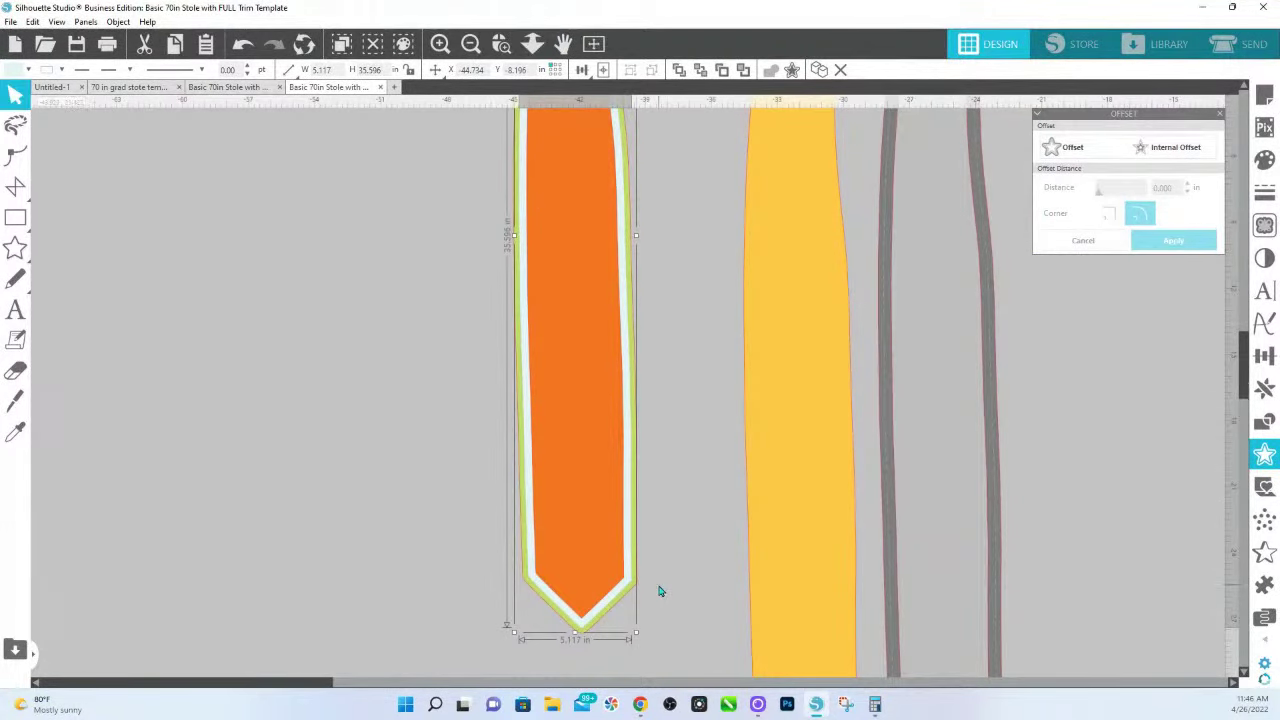
left_click(1079, 150)
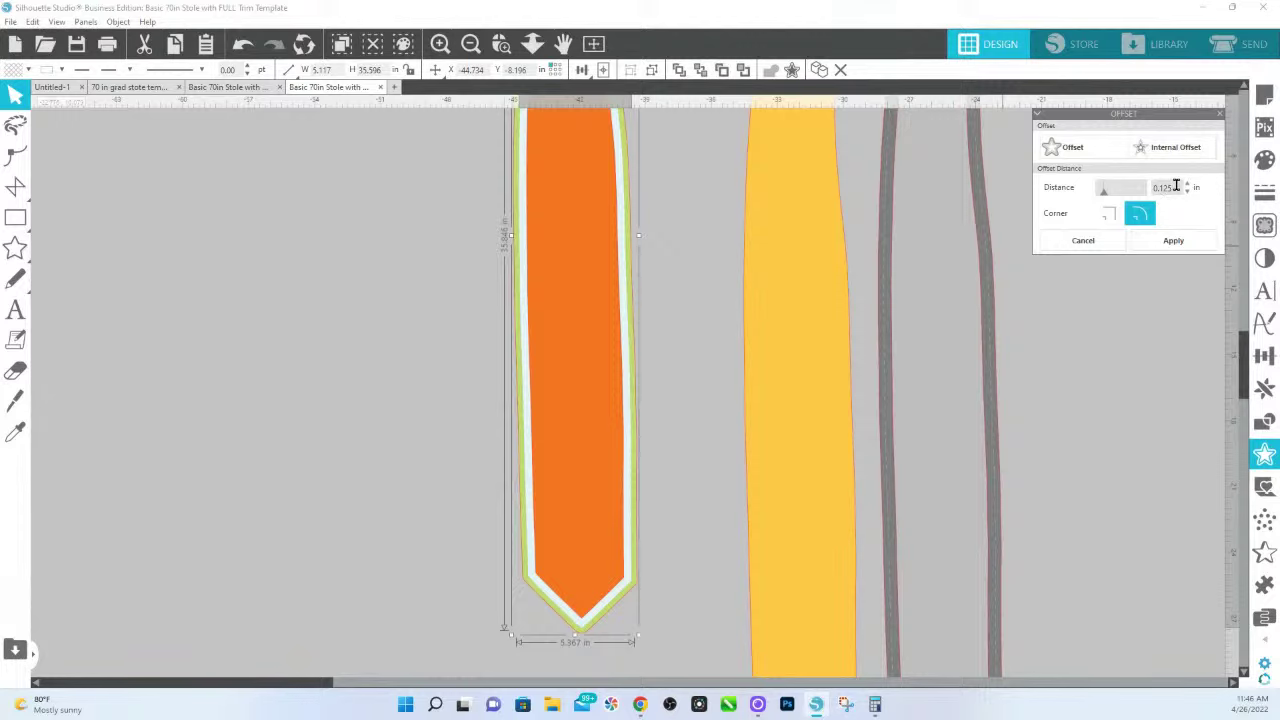
left_click(1176, 187)
key("BackSpace")
type("5")
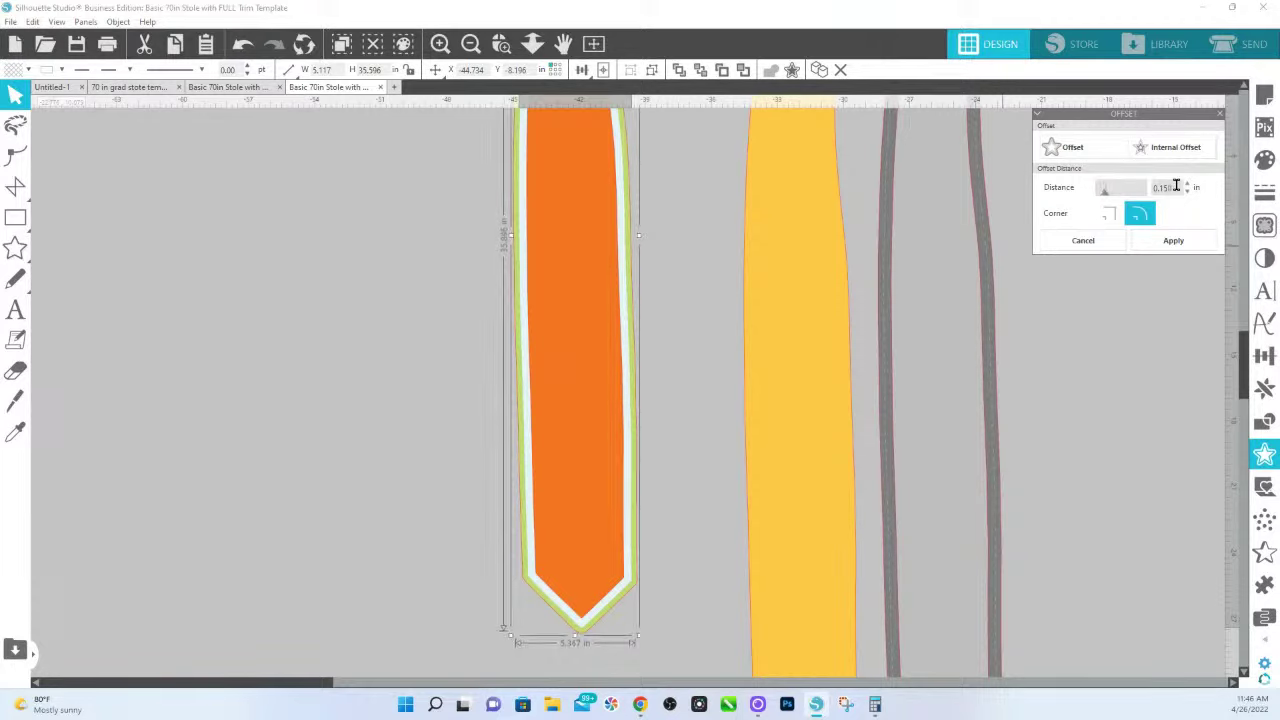
key("BackSpace")
type("8")
type("0")
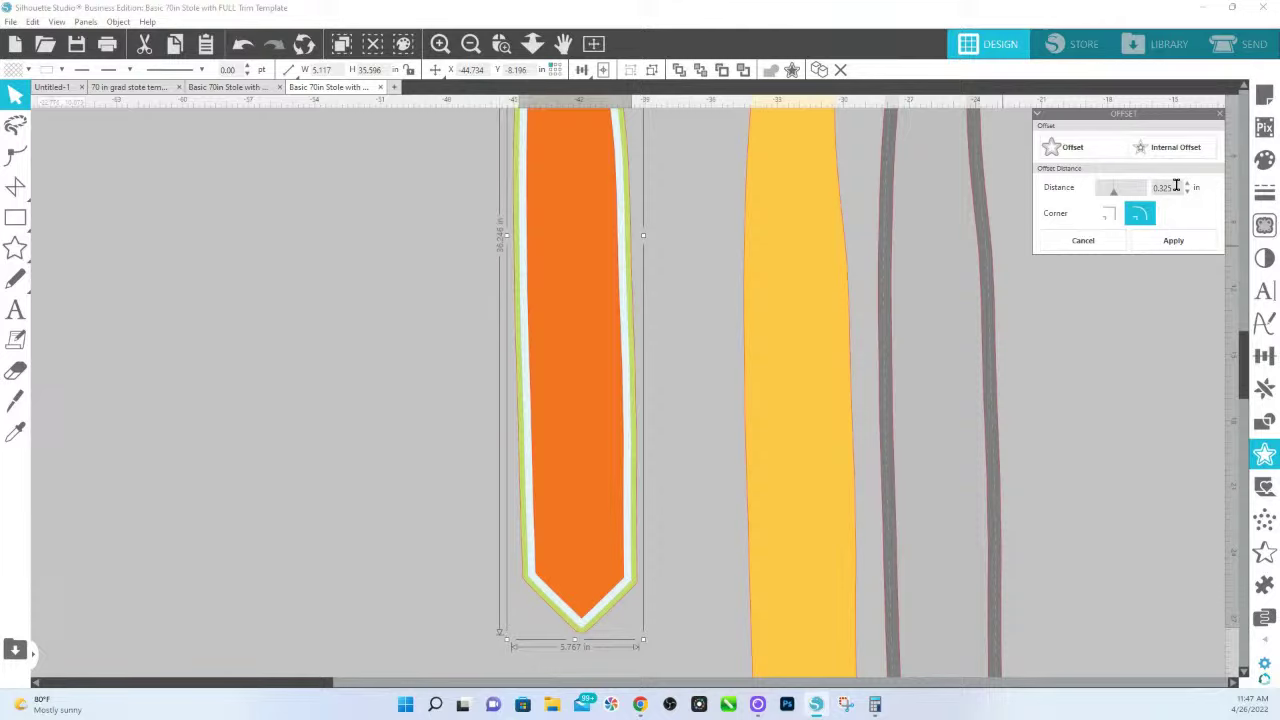
left_click(243, 45)
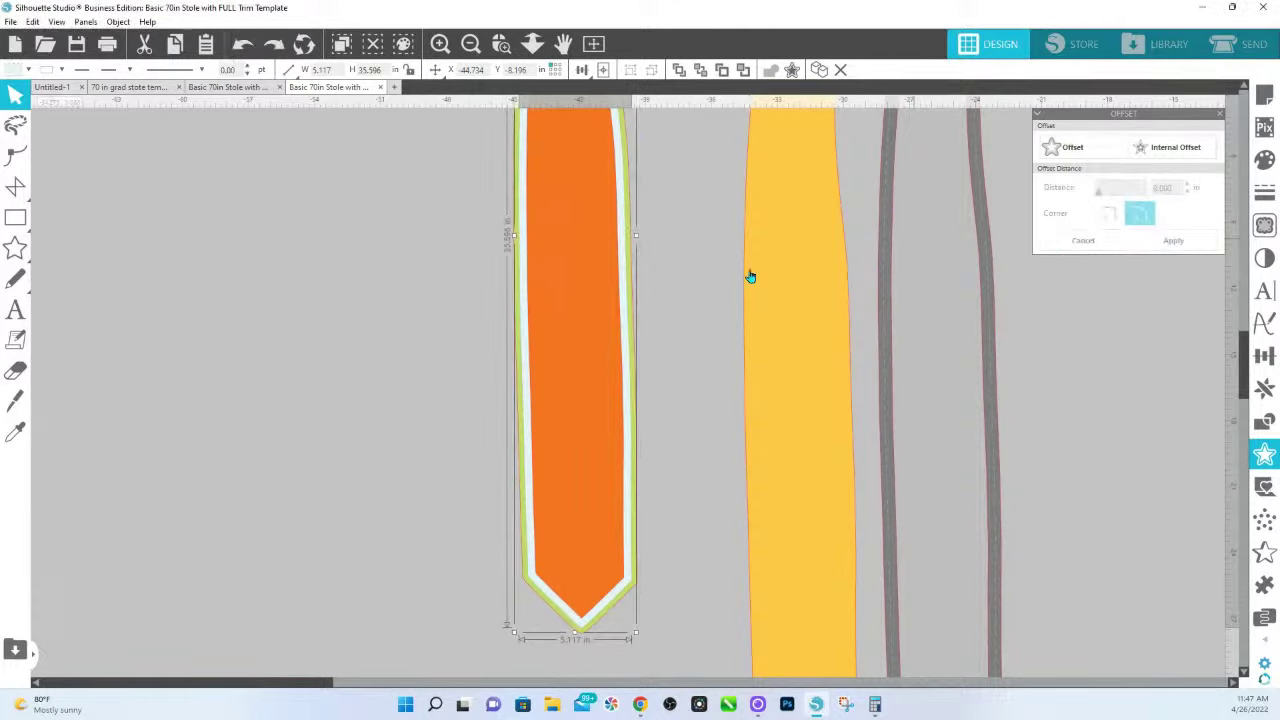
Offset the pale blue body outward by 0.250 in with rounded corners
left_click(1062, 147)
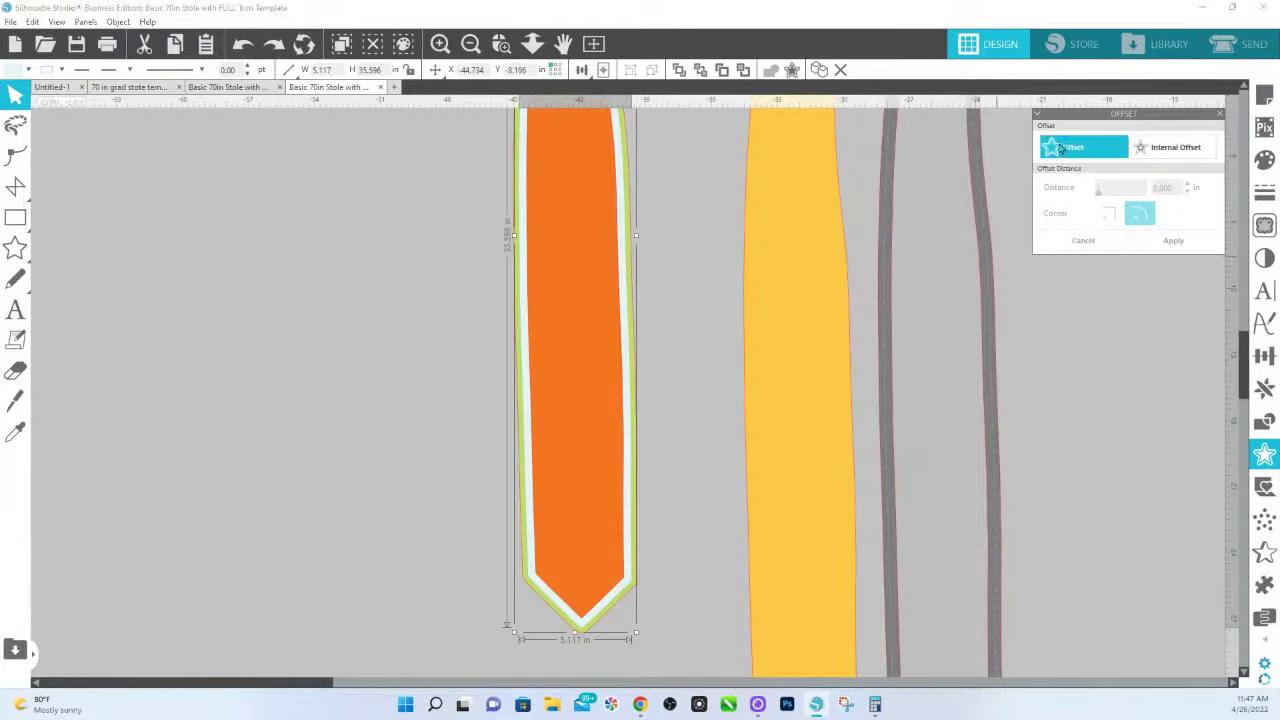
left_click_drag(1172, 187, 1108, 184)
key("BackSpace")
key("Return")
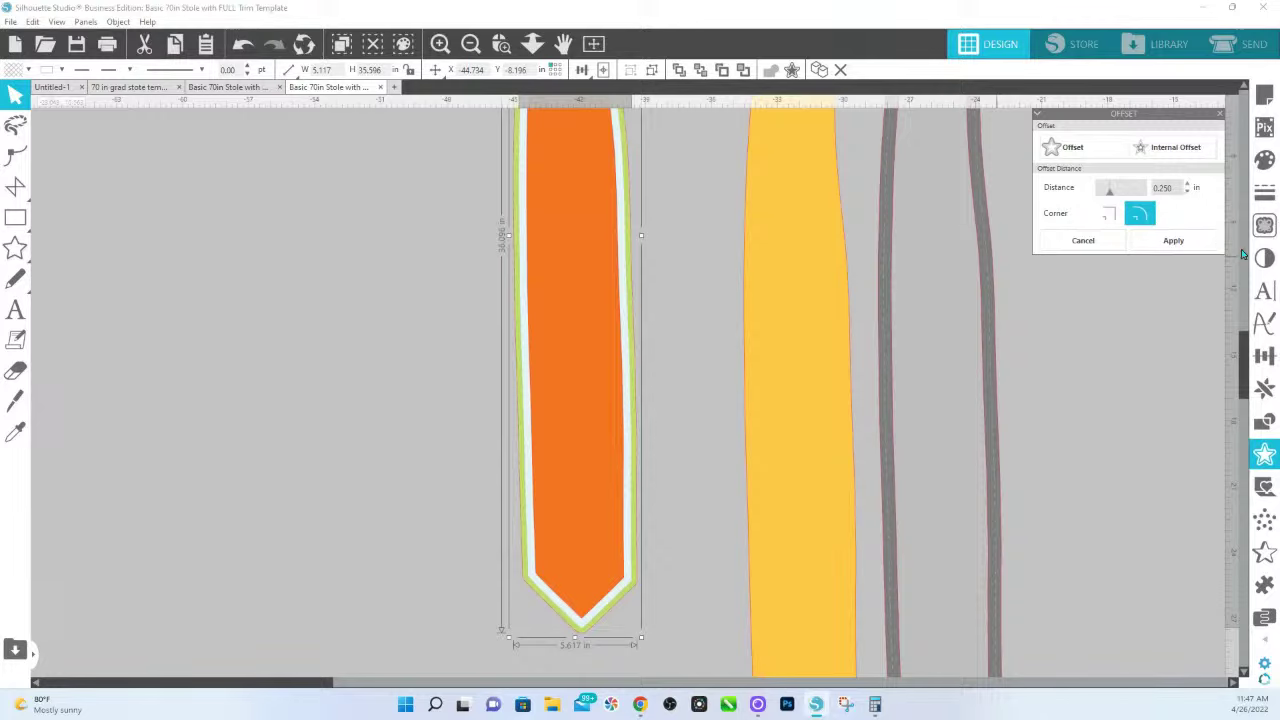
left_click(1168, 241)
Fill the new offset shape around the pale blue body with dark blue
left_click(1265, 160)
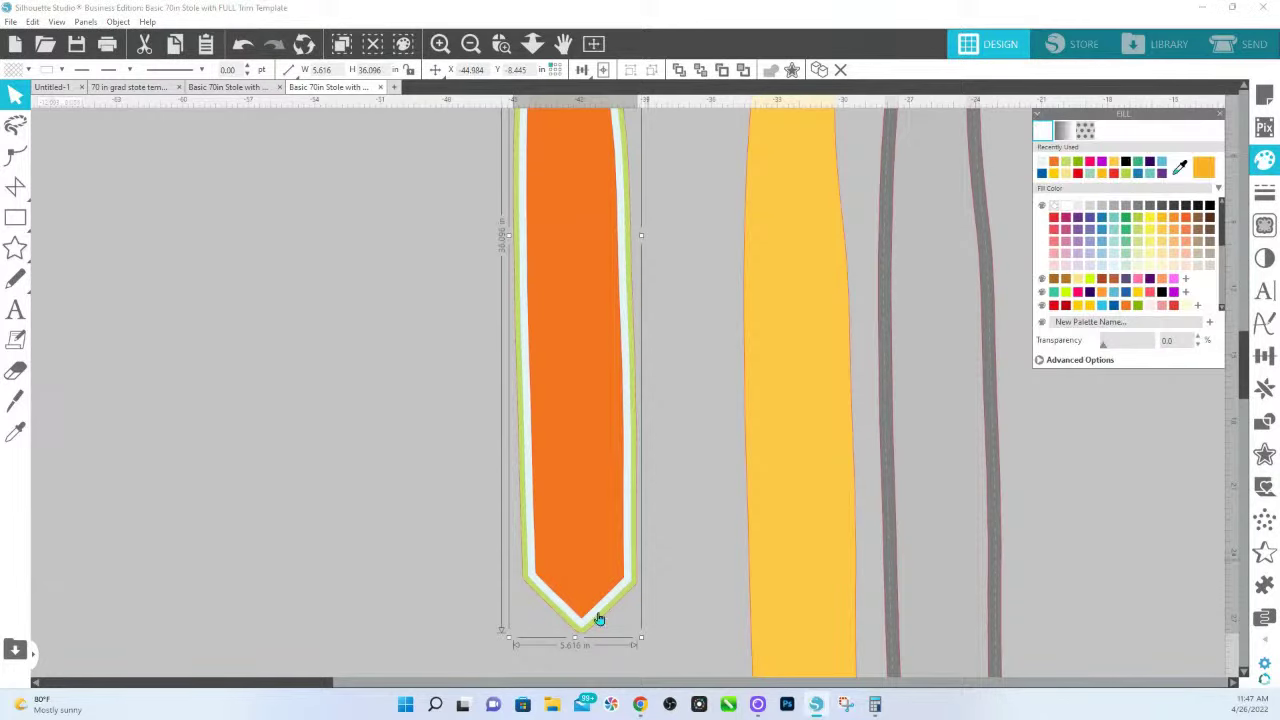
left_click(1125, 292)
left_click(628, 626)
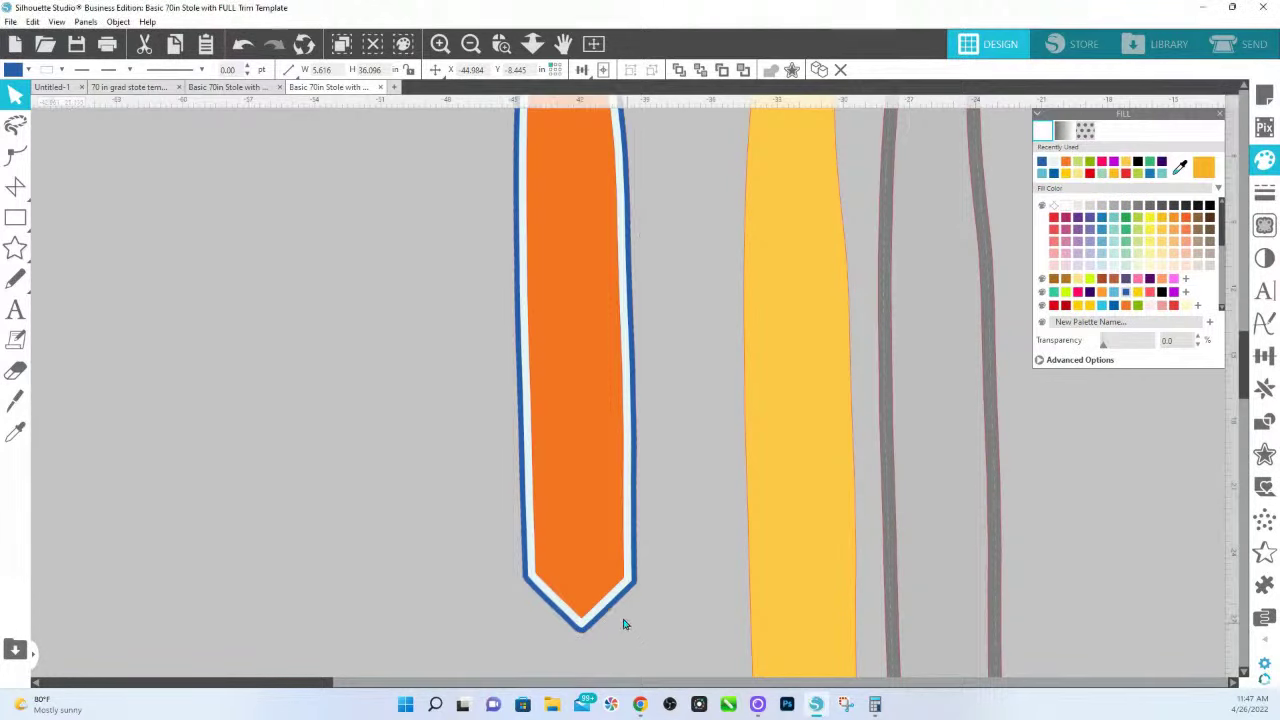
Delete the pale blue body lying between the orange piece and the dark blue shape
left_click(582, 608)
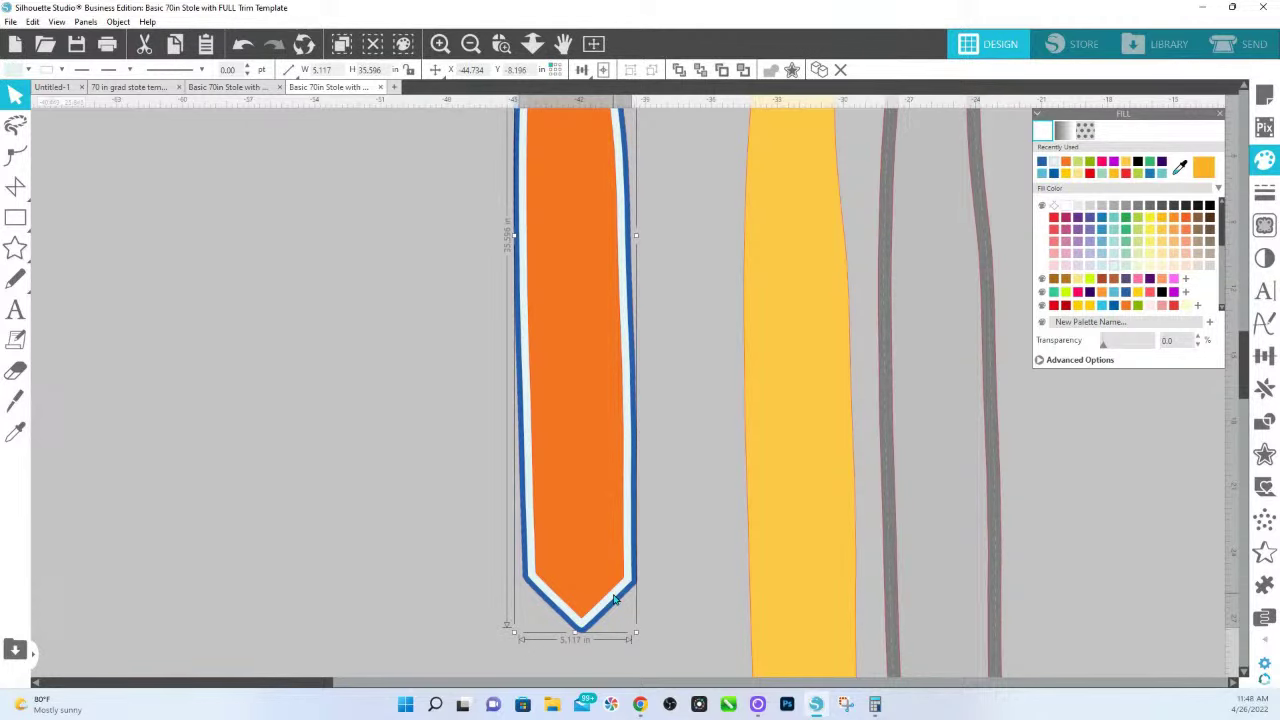
left_click(607, 611)
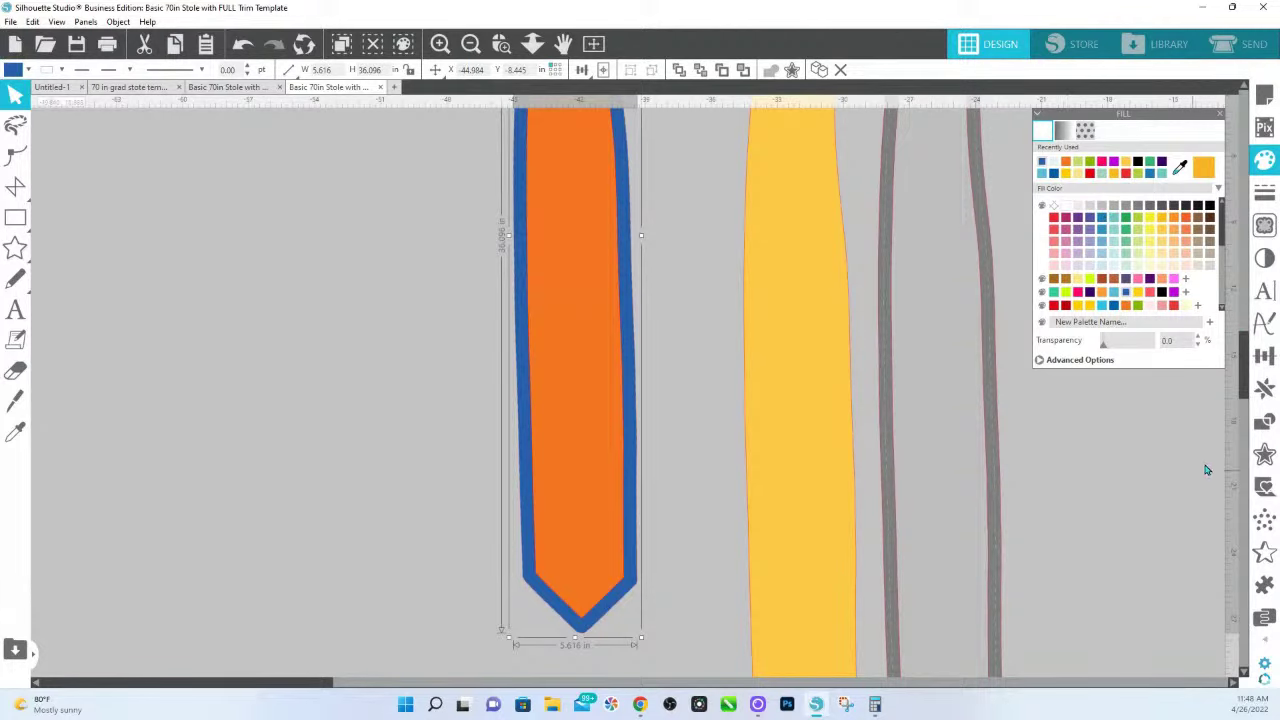
Try a 0.125 in outward offset of the dark blue shape with rounded corners and delete the resulting outline
left_click(1264, 454)
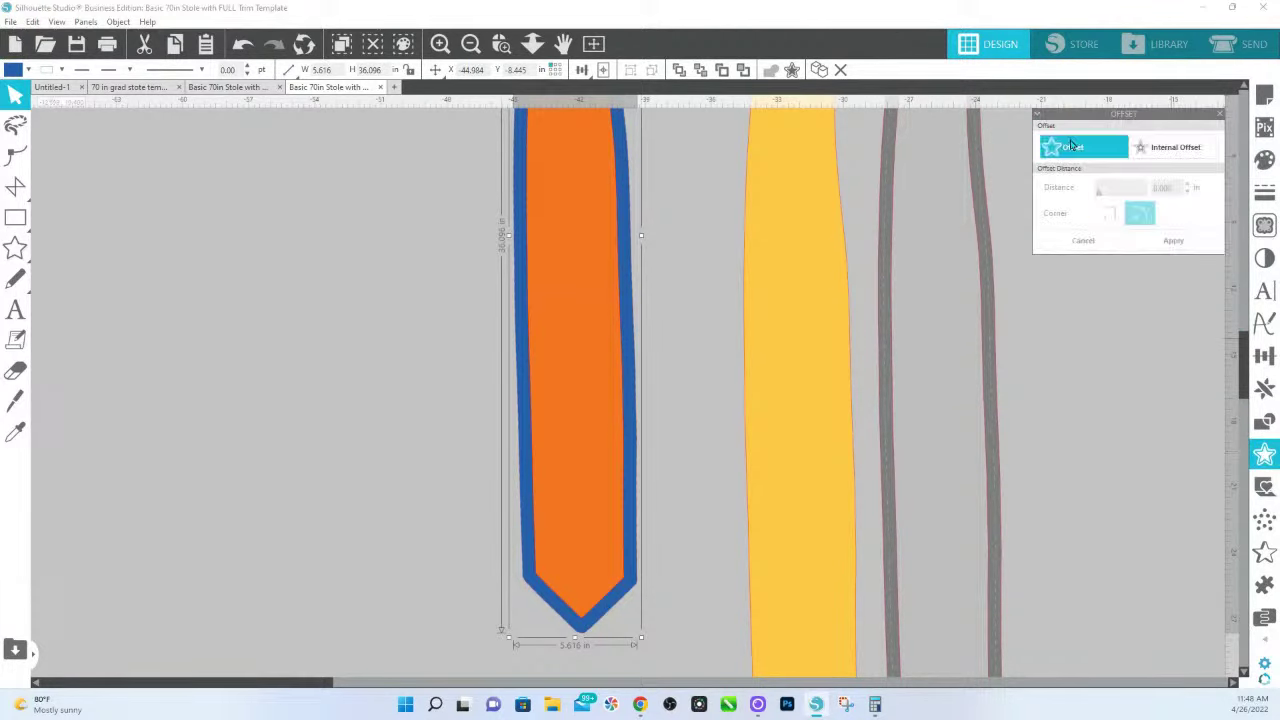
left_click(1071, 146)
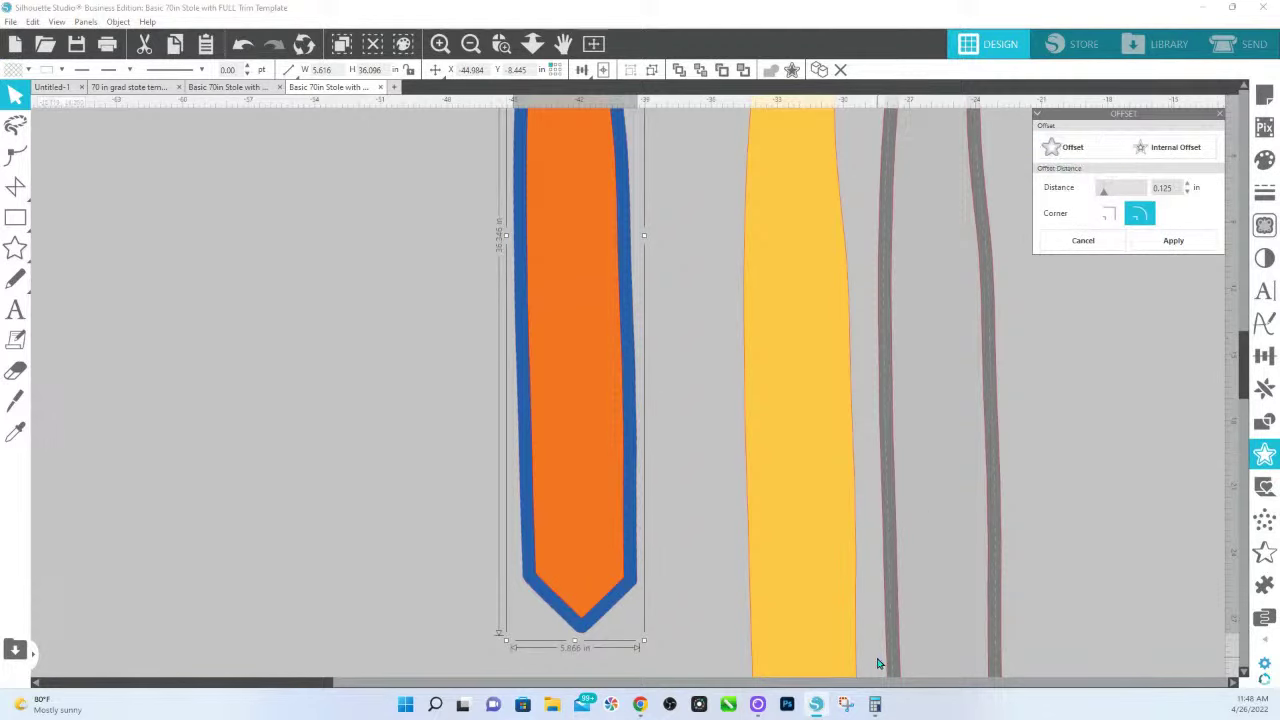
left_click(1193, 247)
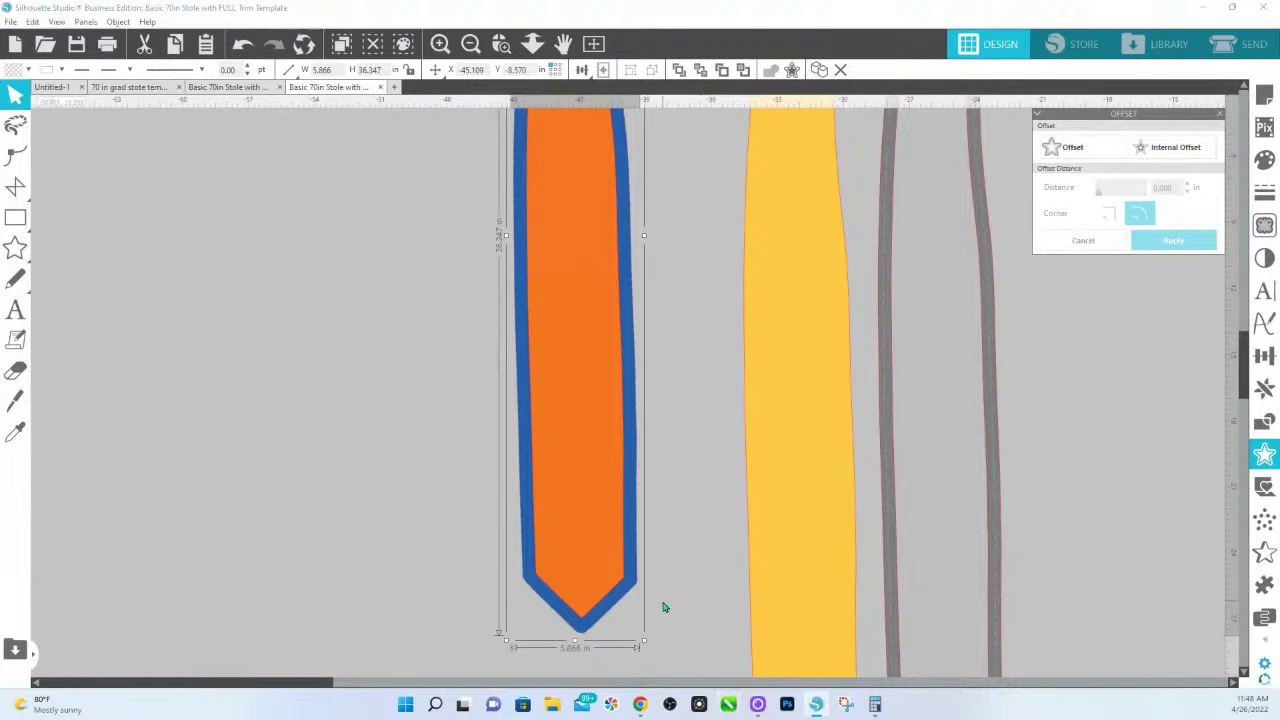
left_click(672, 612)
left_click(630, 586)
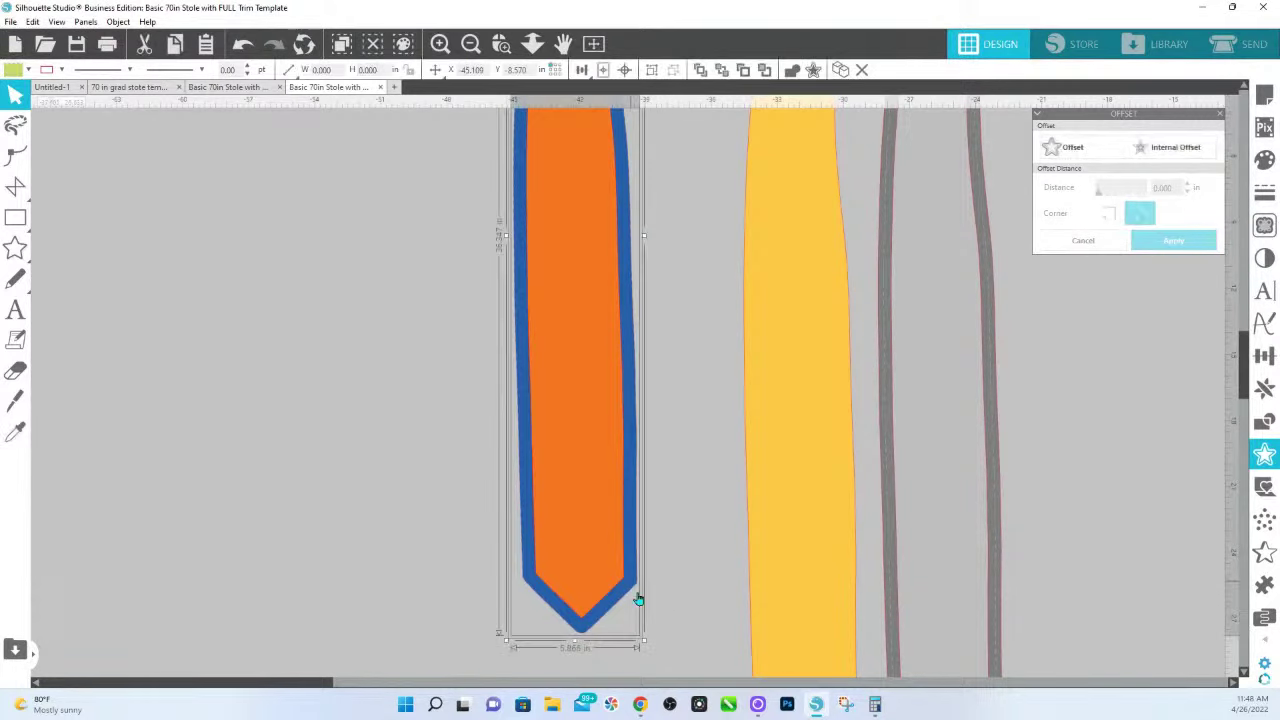
left_click(61, 69)
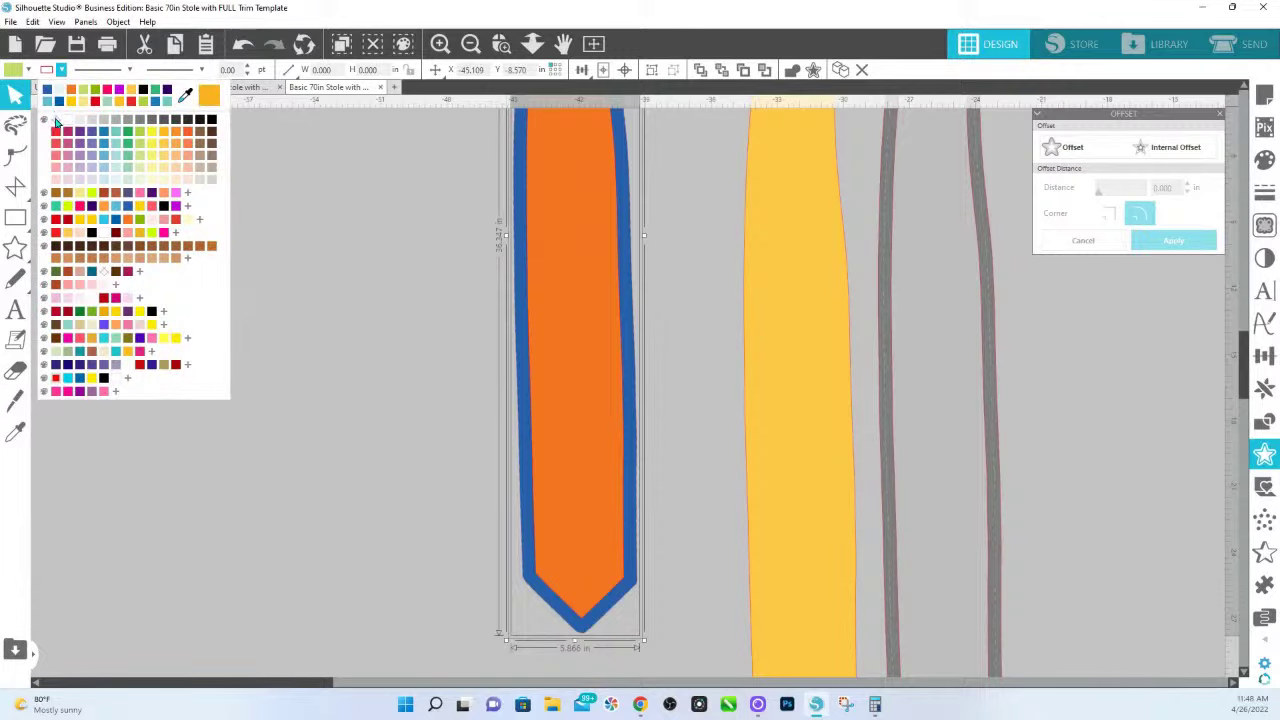
left_click(665, 500)
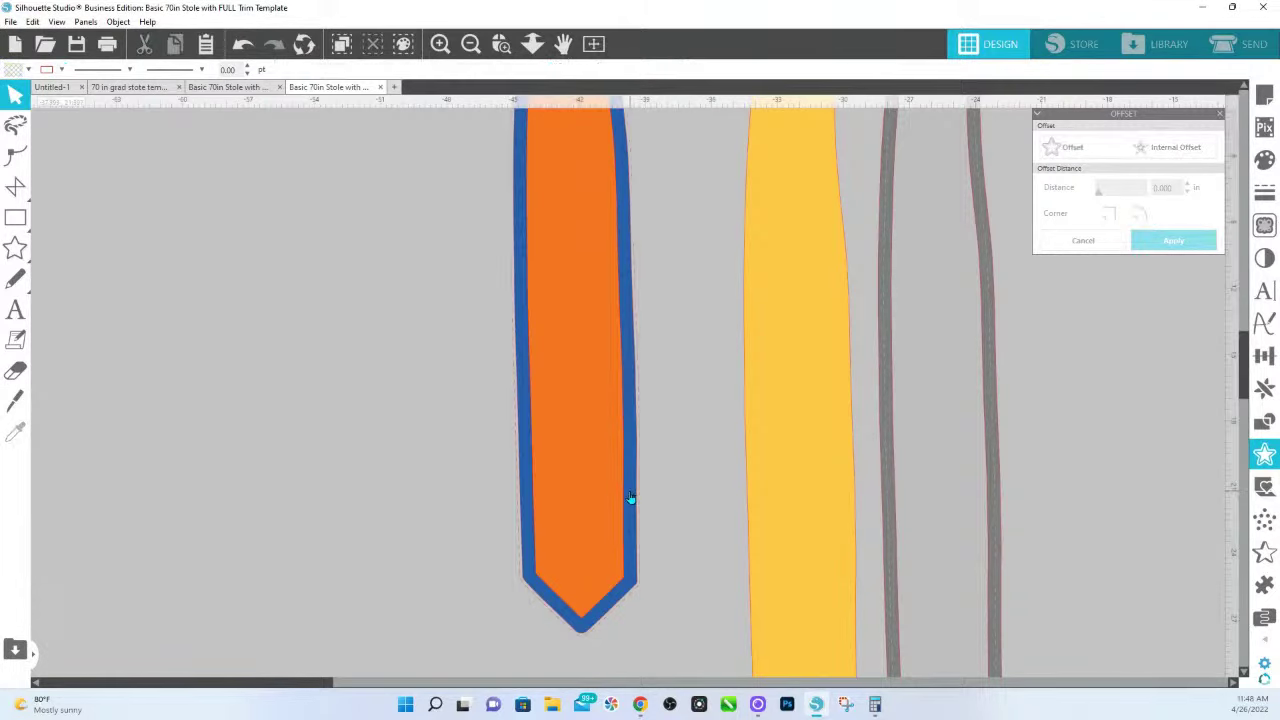
left_click(630, 498)
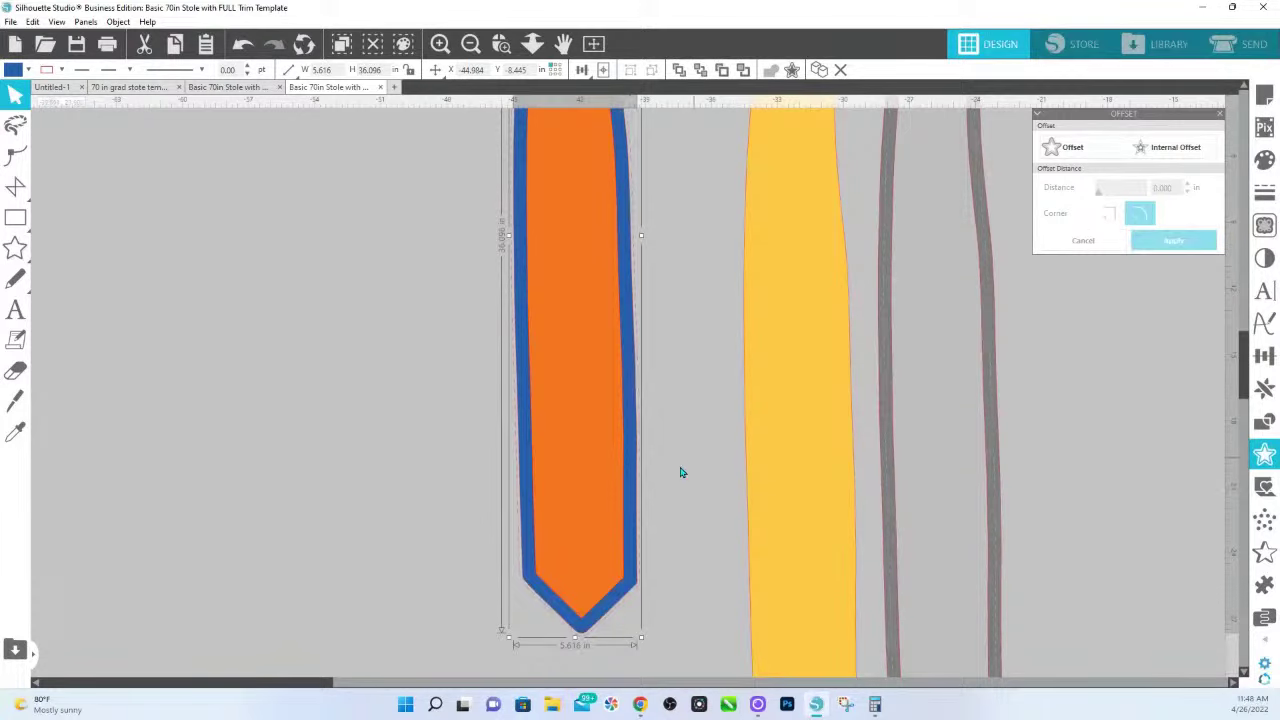
left_click(637, 594)
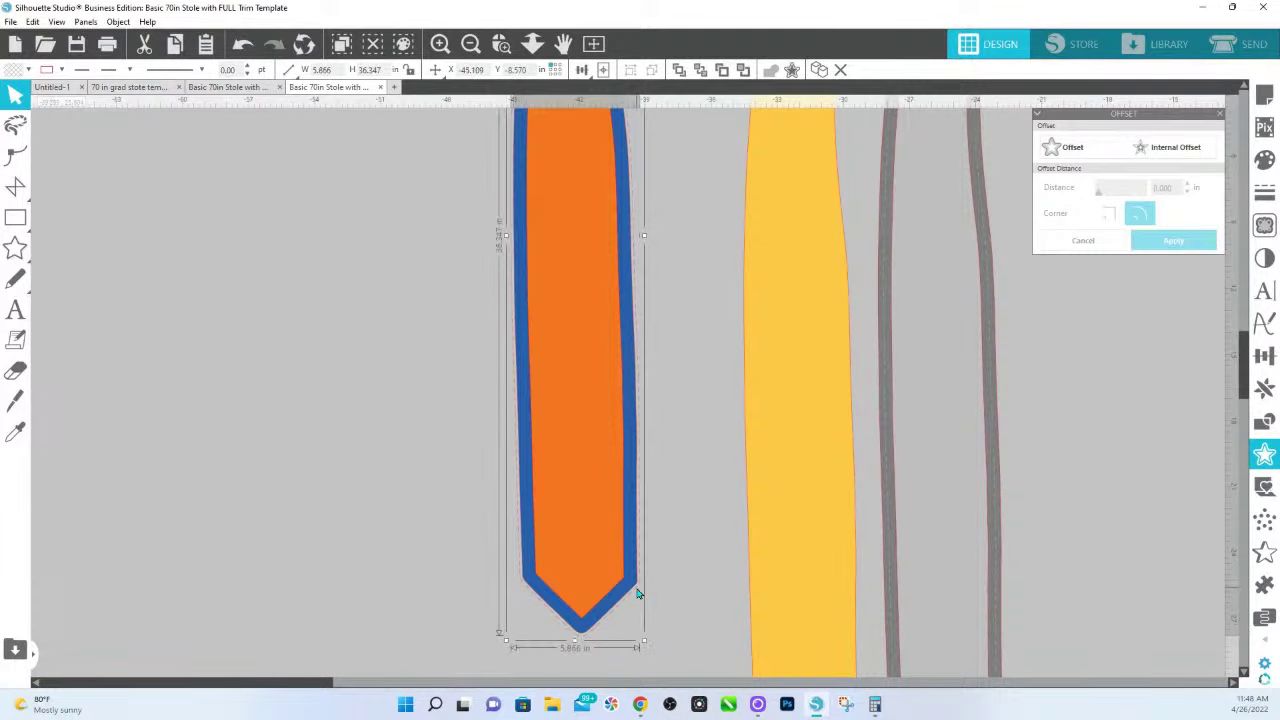
left_click(637, 594)
left_click(637, 594)
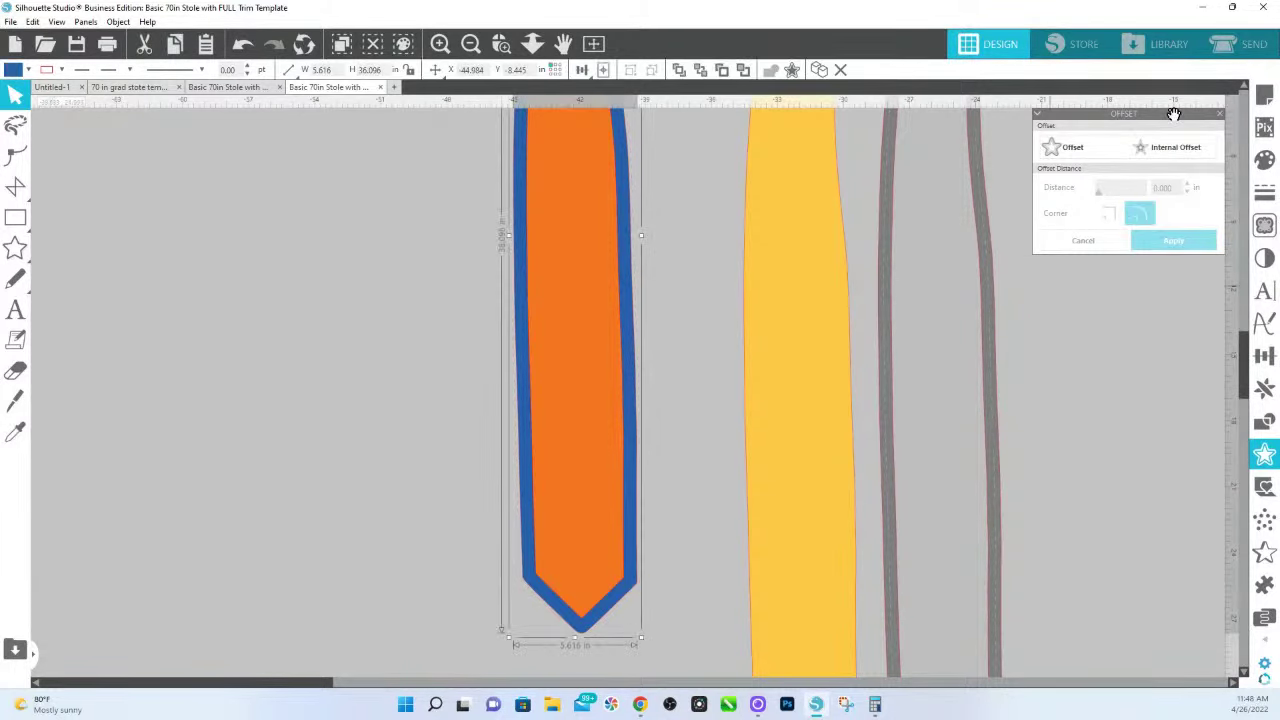
Offset the dark blue shape outward by 0.250 in with rounded corners
left_click(1075, 148)
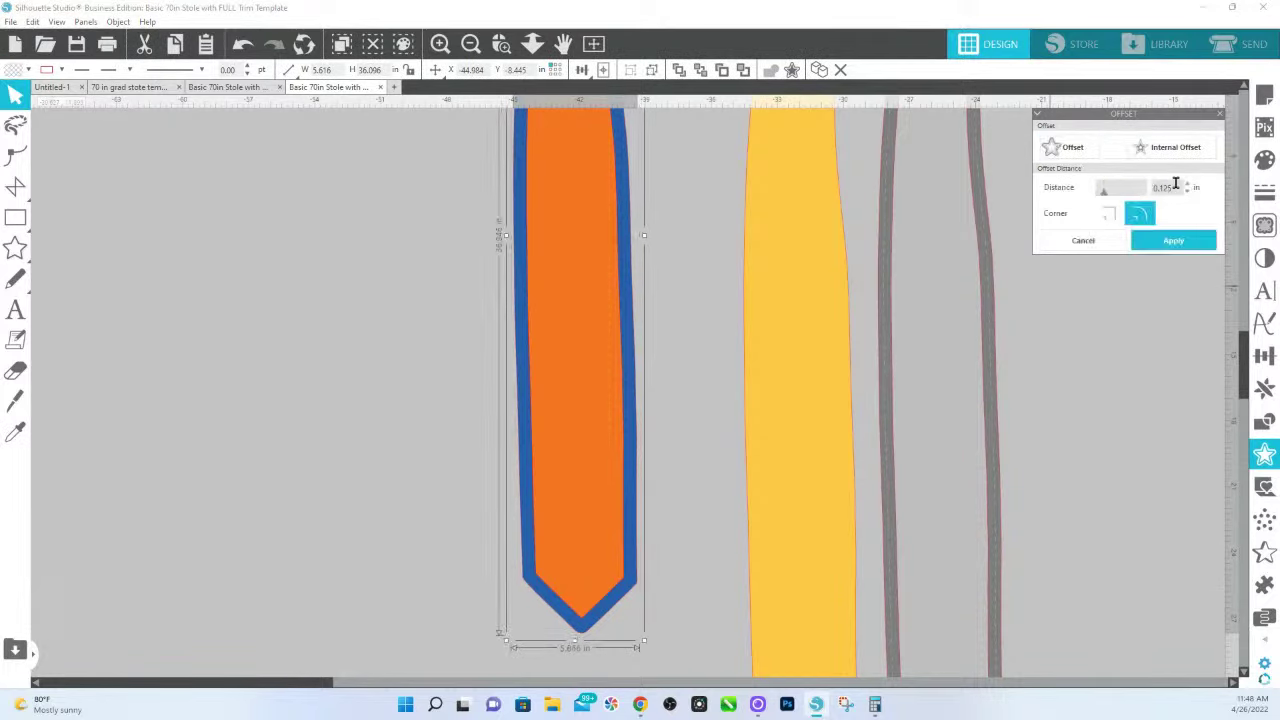
double_click(1163, 186)
type("0.1")
type("25")
key("Return")
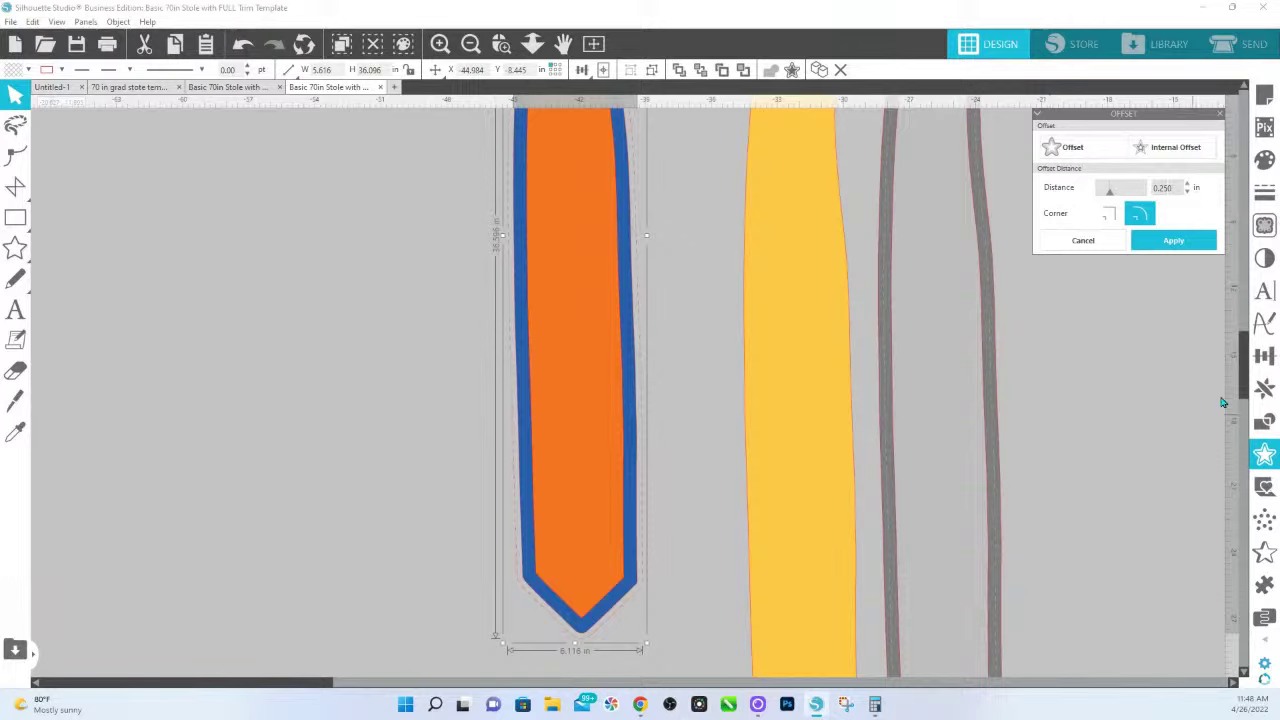
left_click(1173, 244)
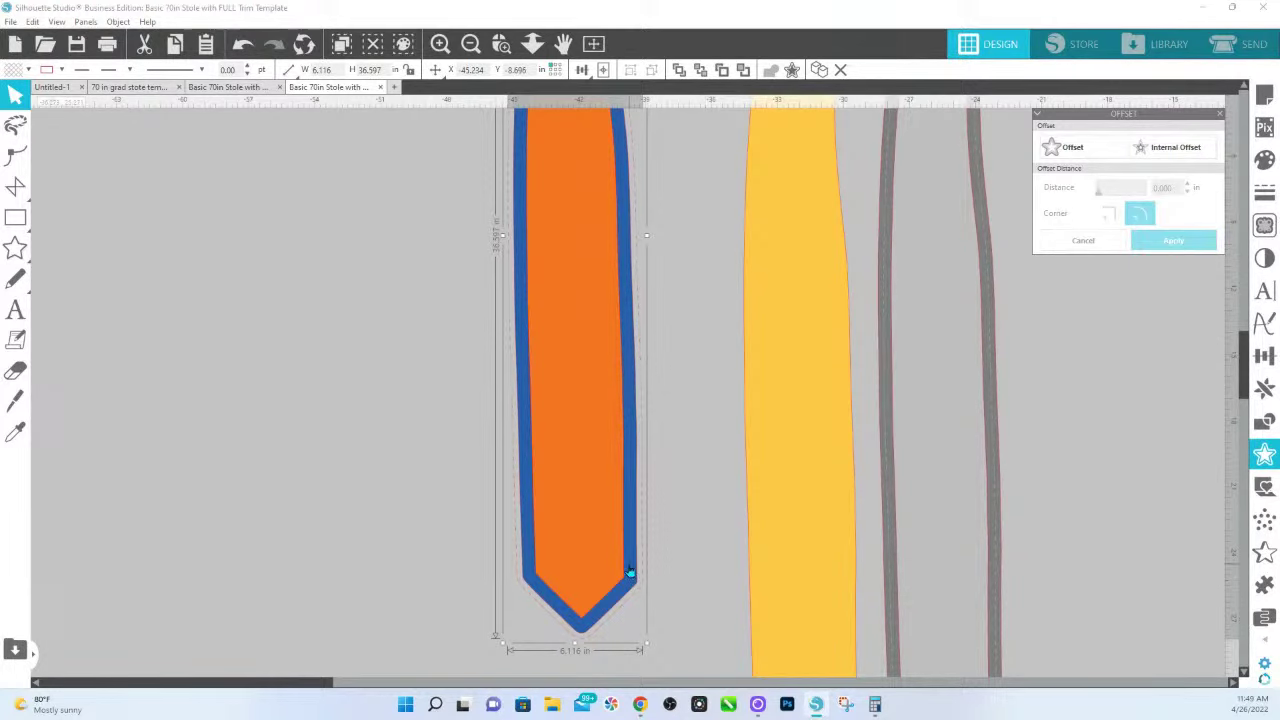
Fill the new outer offset around the dark blue shape with yellow
scroll(600, 480, "up", 10)
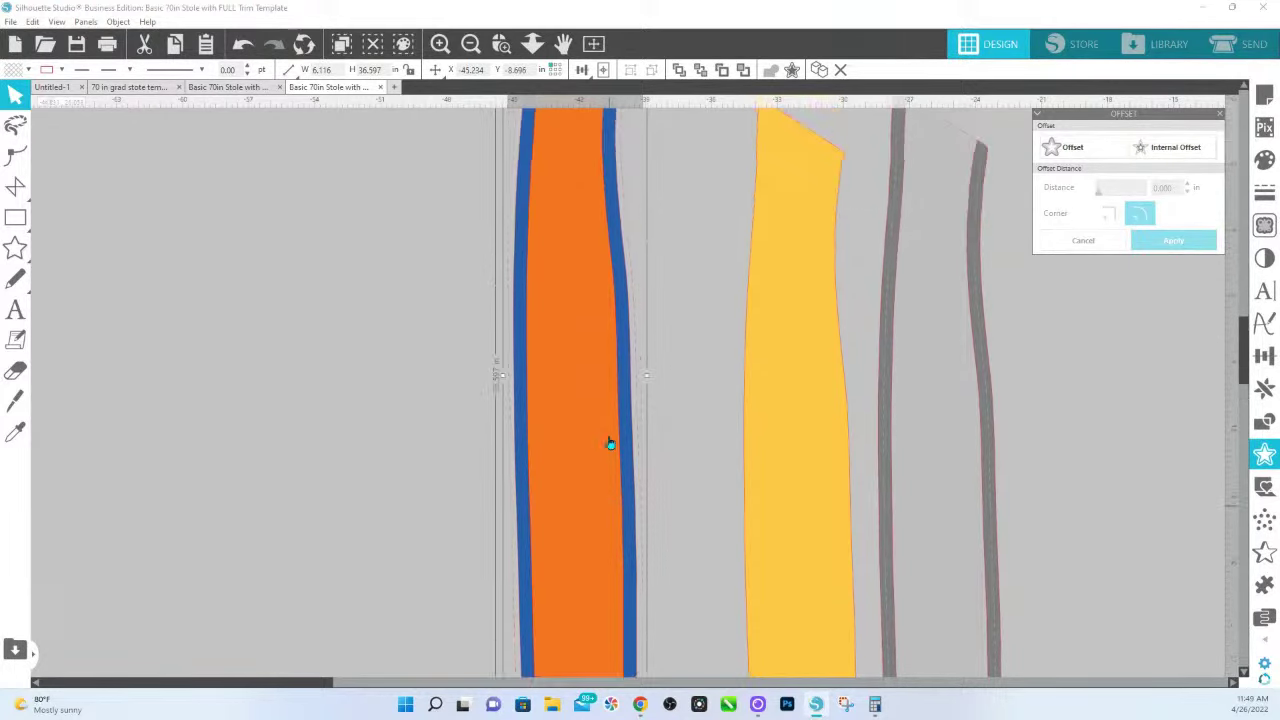
left_click(1264, 160)
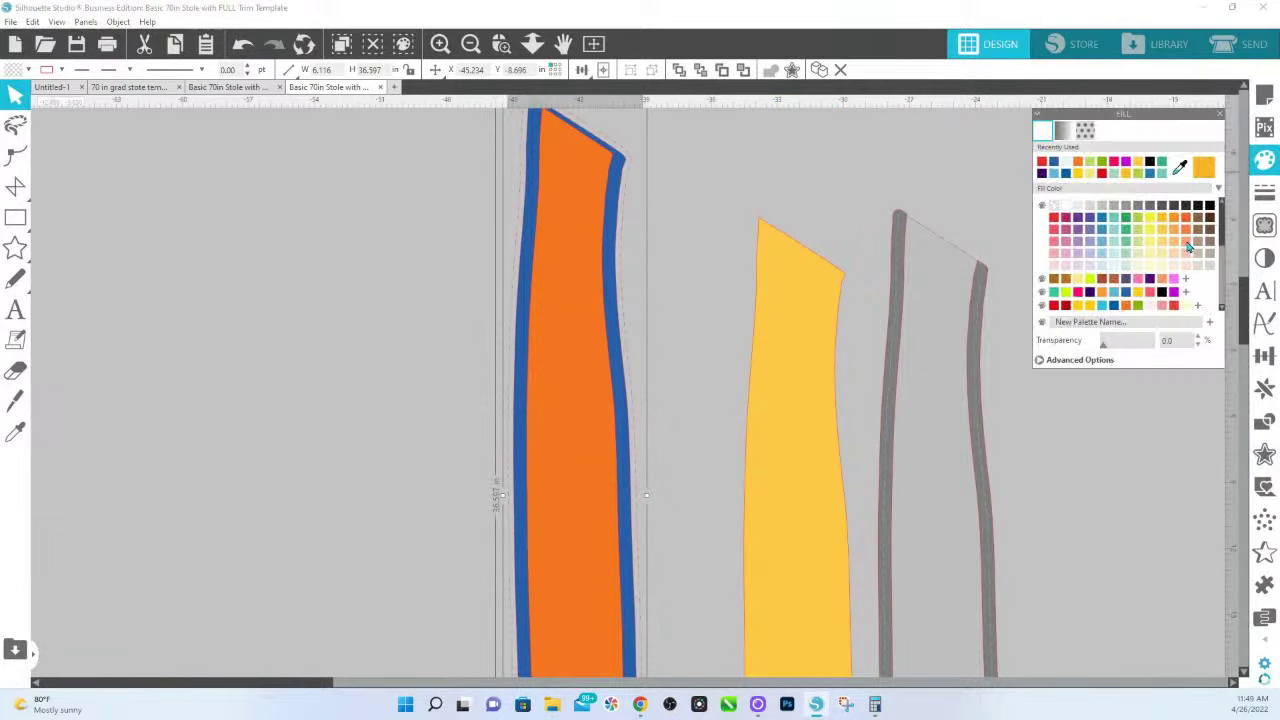
left_click(1150, 238)
scroll(775, 240, "up", 2)
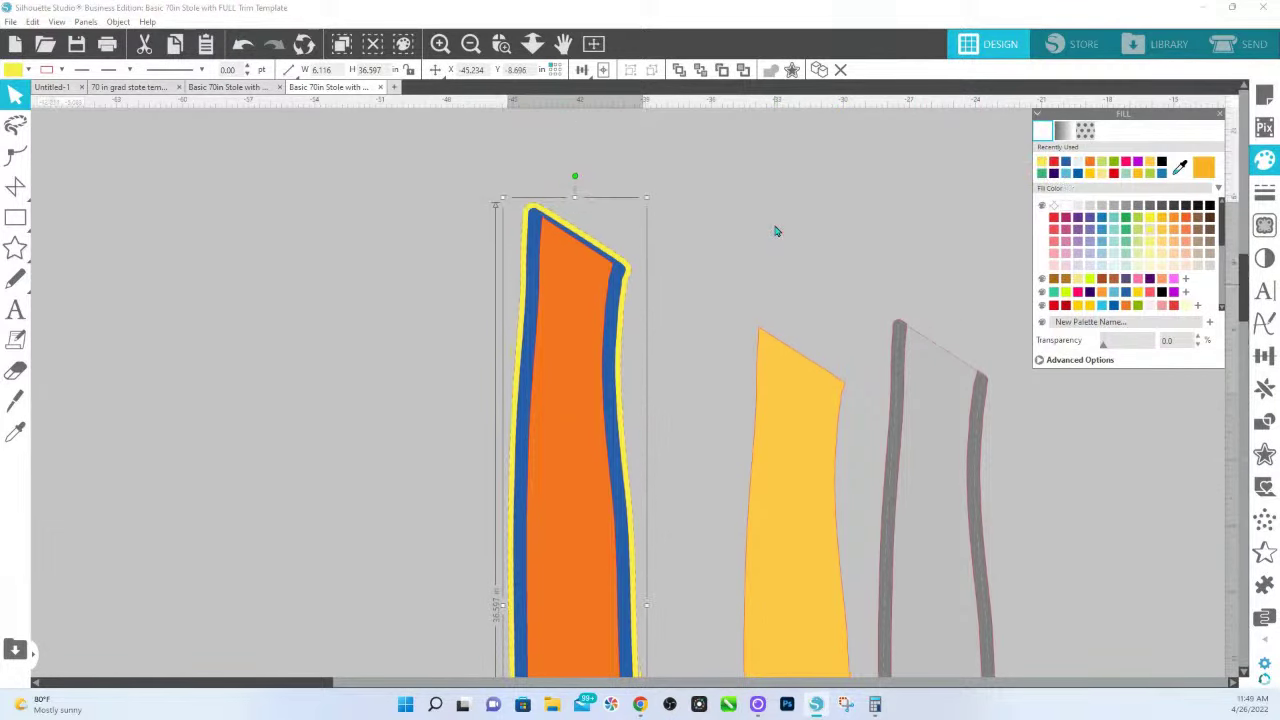
Duplicate the stacked orange, blue and yellow stole shapes and place the copy to the left of the originals
left_click(548, 265)
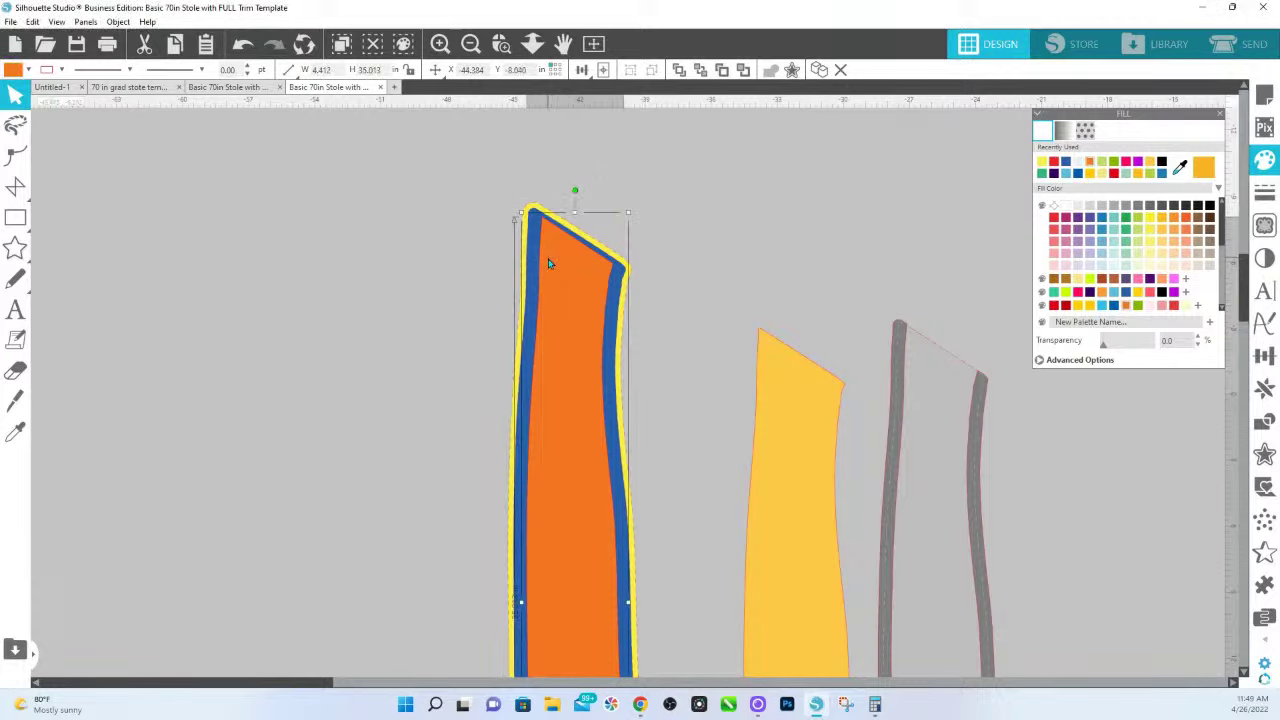
scroll(483, 329, "down", 2)
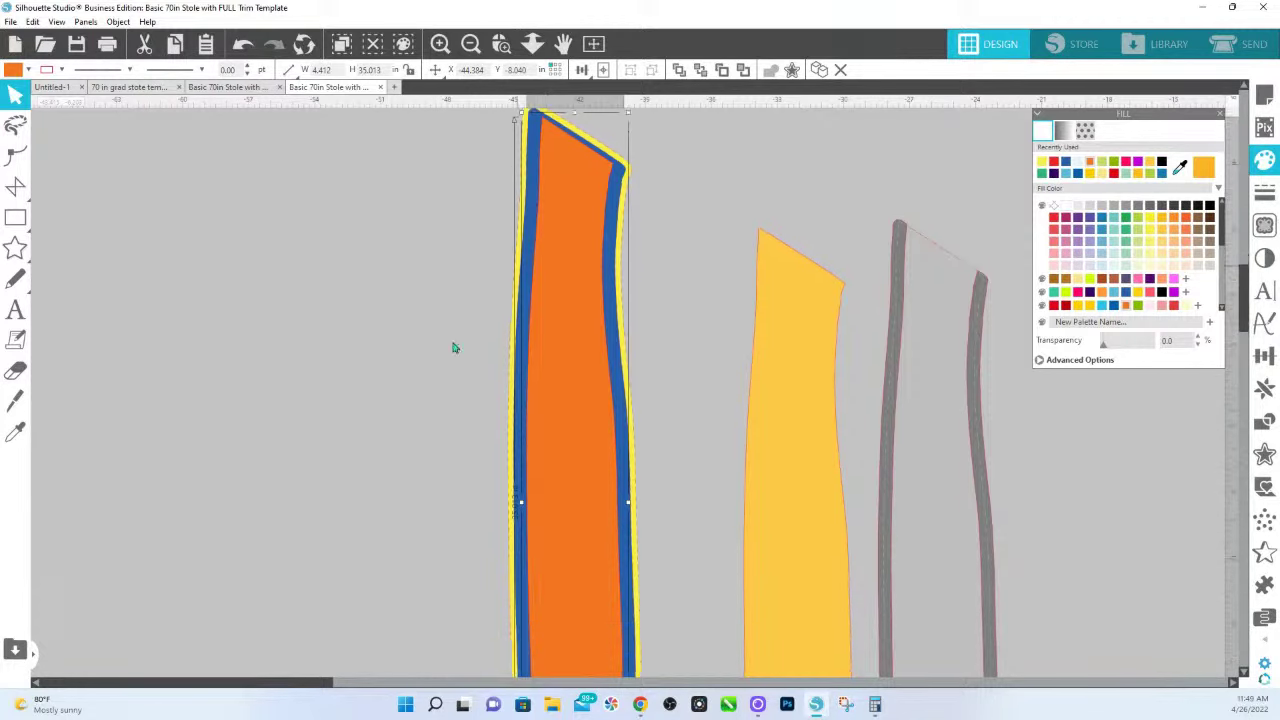
key("ctrl+d")
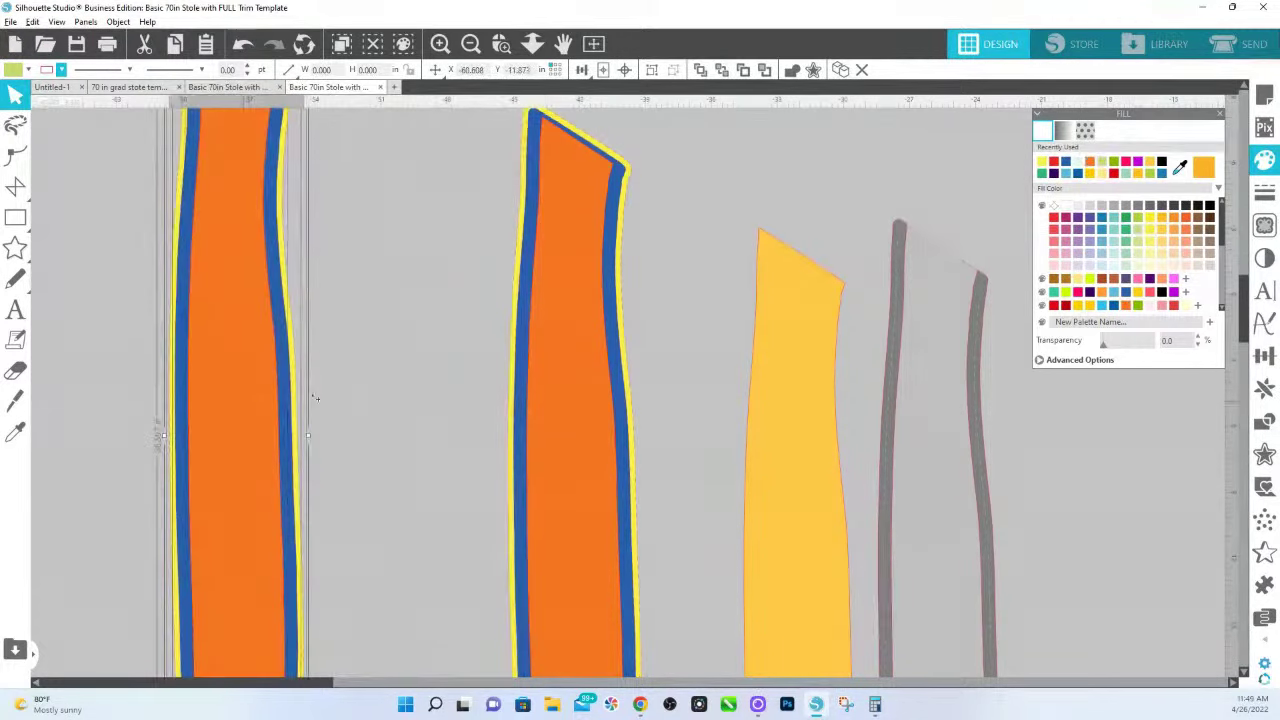
Edit the original orange body's points to raise its slanted top edge up to the outer edge of the yellow border
scroll(566, 346, "up", 2)
left_click(557, 294)
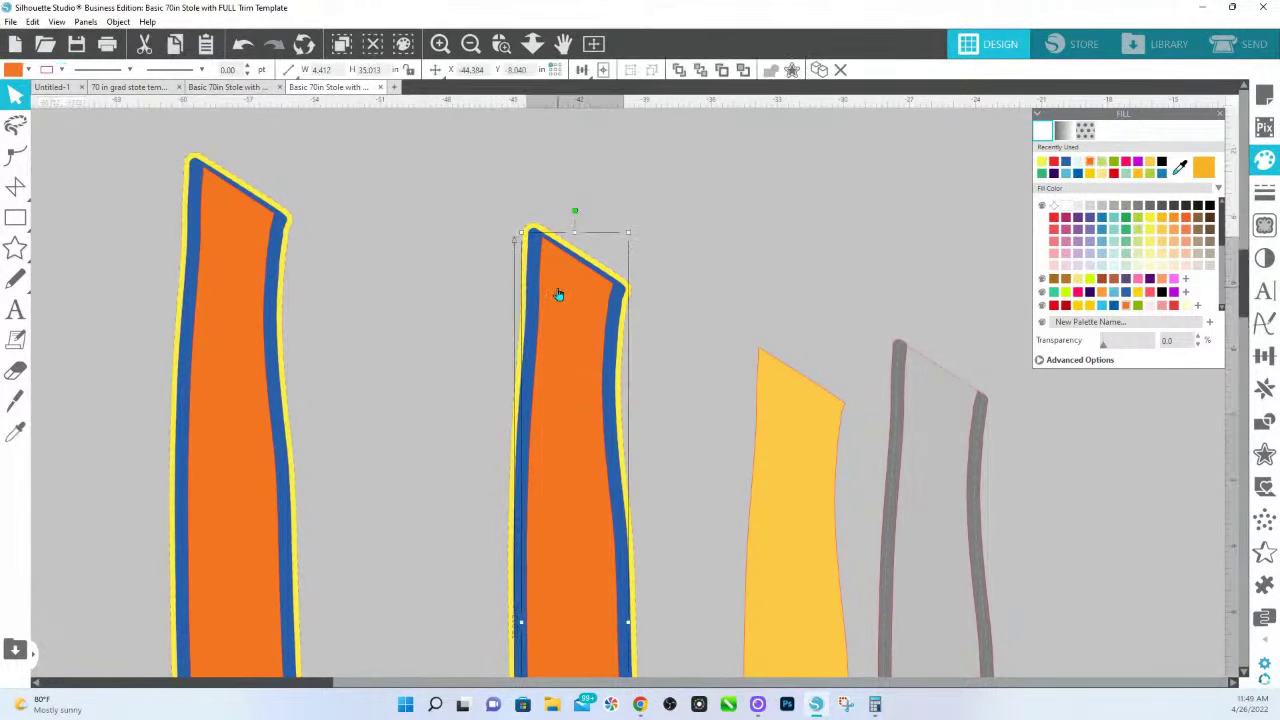
double_click(545, 256)
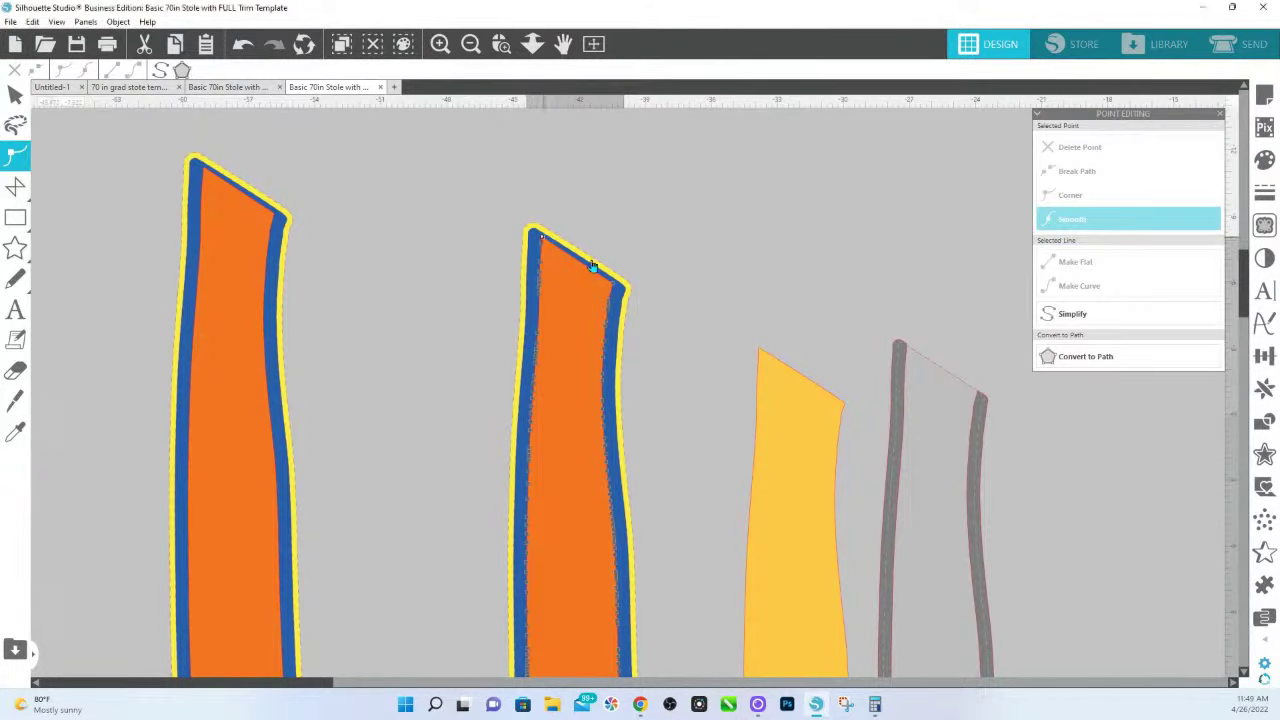
left_click(617, 288)
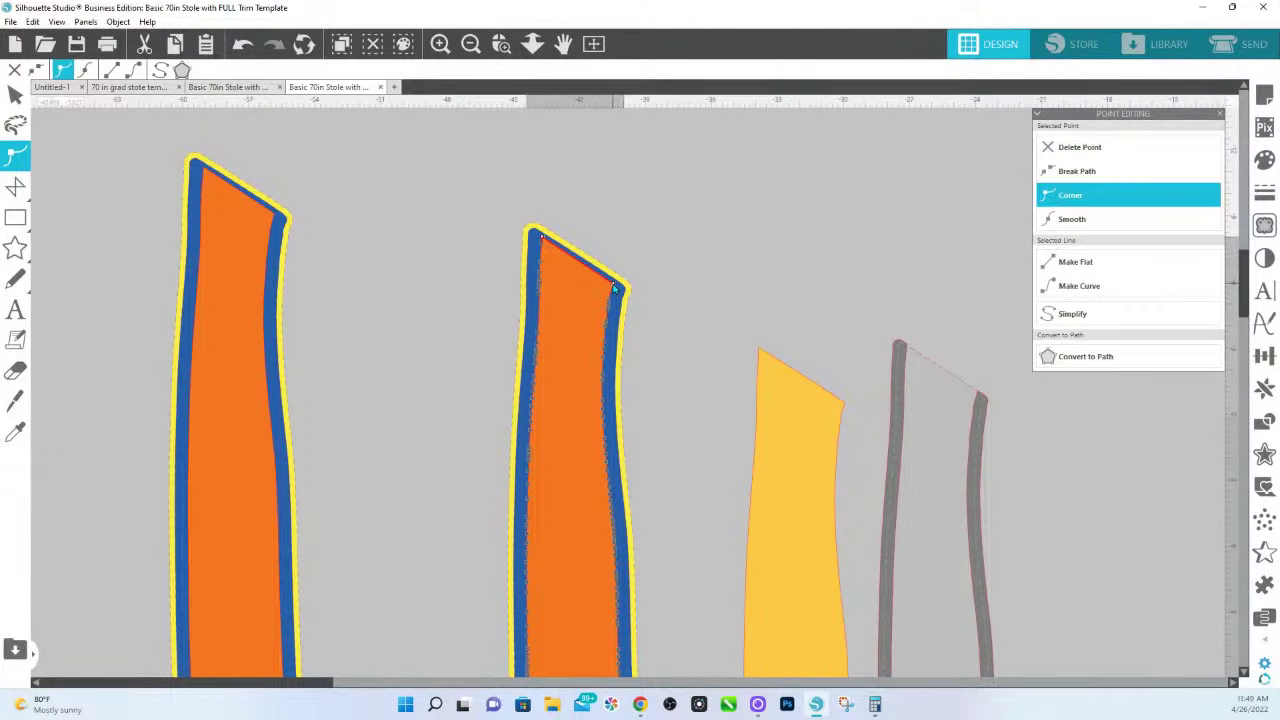
key("Up")
key("Up")
key("Up")
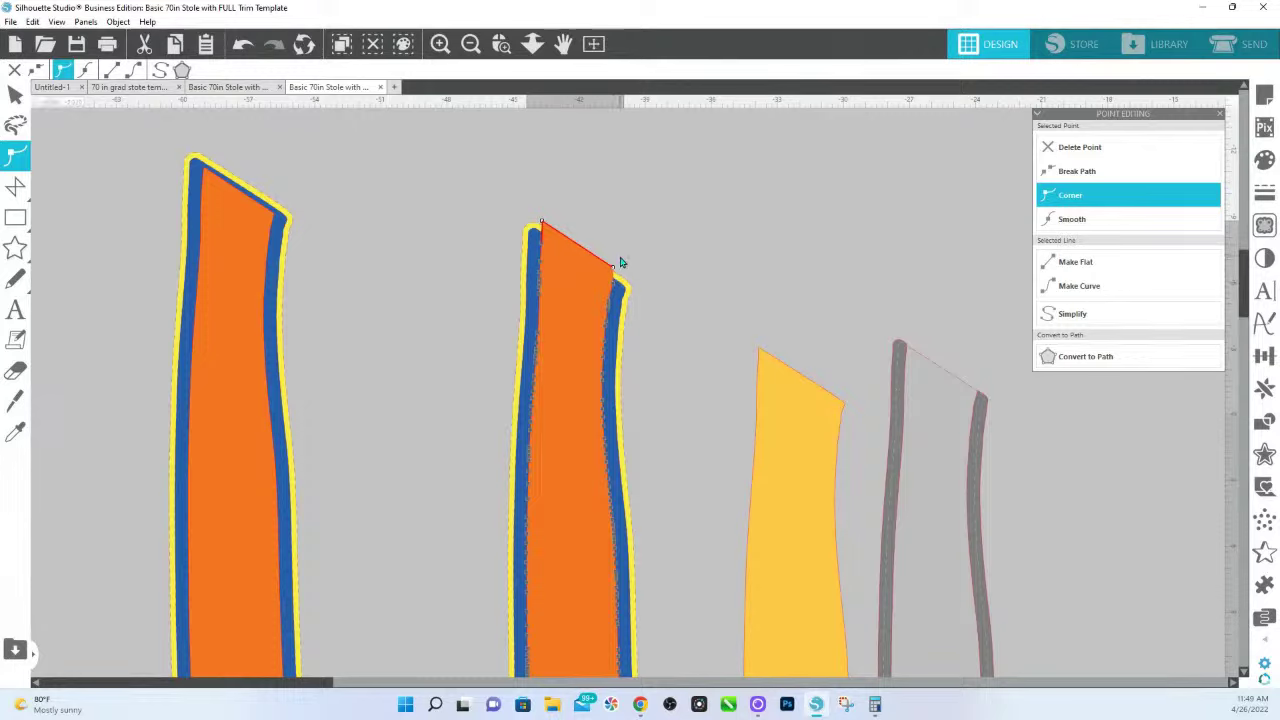
key("Down")
left_click(652, 214)
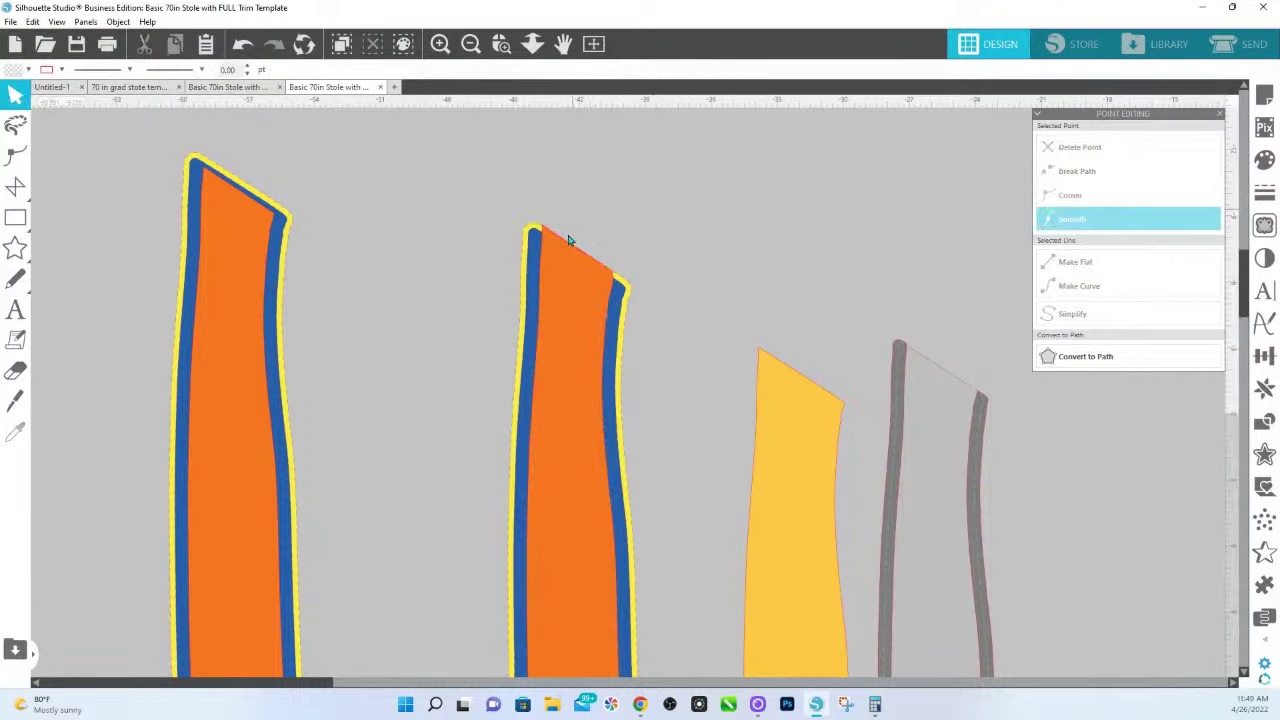
Select the original orange body together with the yellow shape and bring both in front of the blue shape
scroll(593, 285, "down", 15)
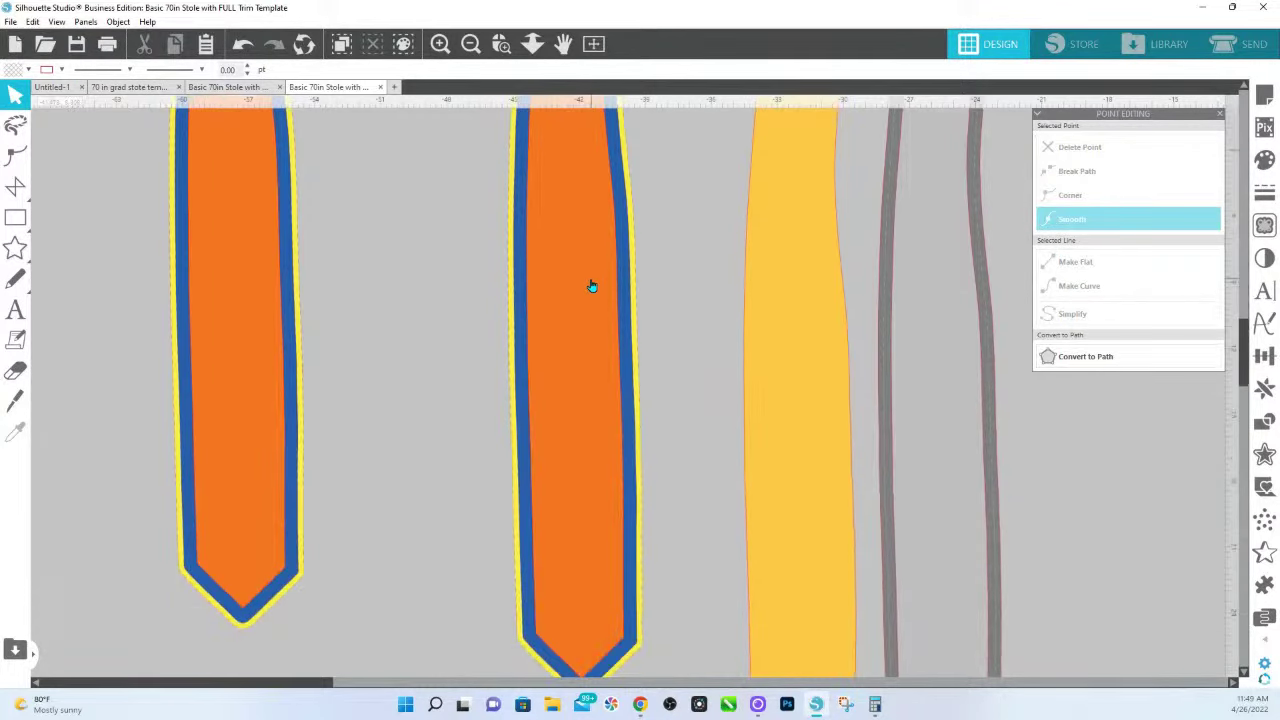
left_click(590, 465)
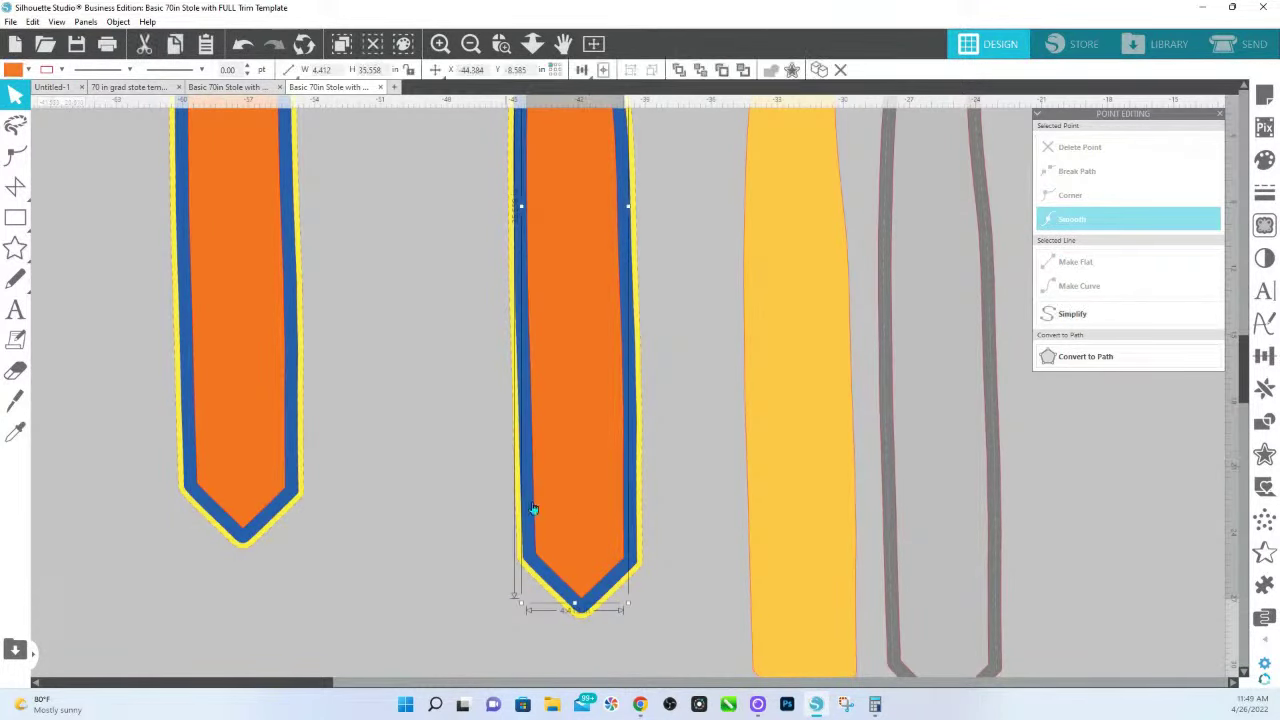
left_click(557, 606)
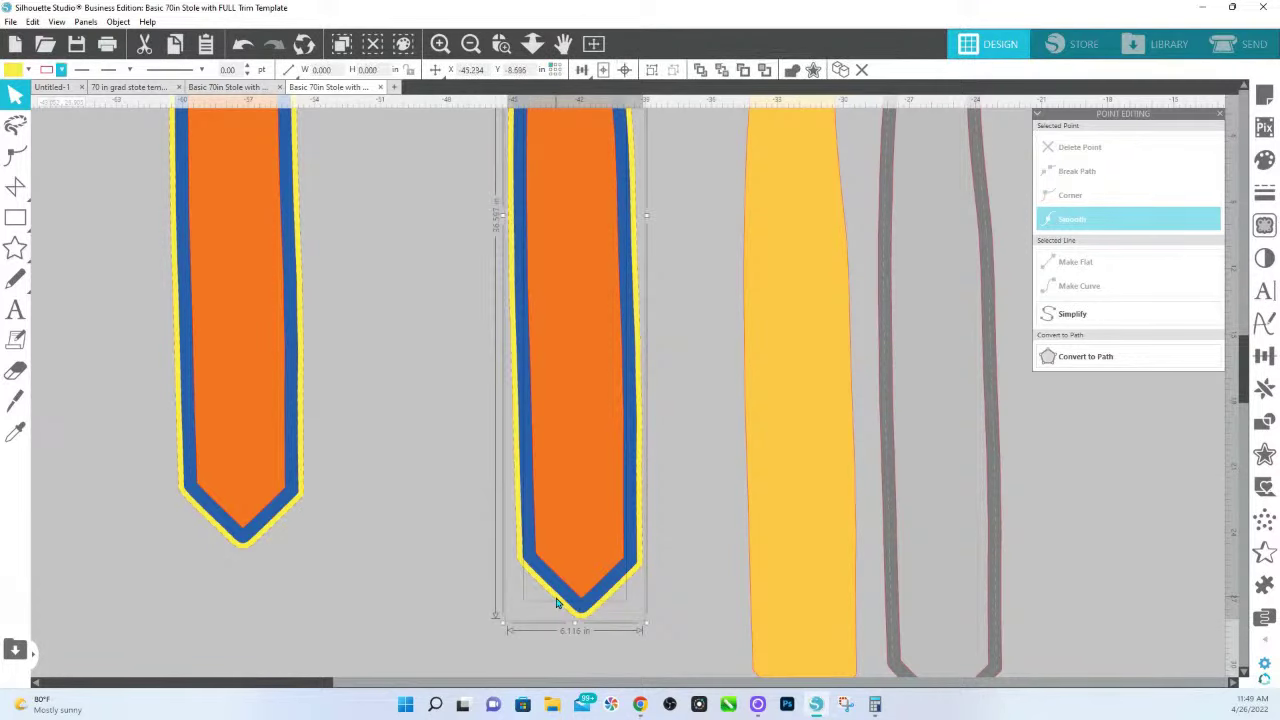
right_click(557, 604)
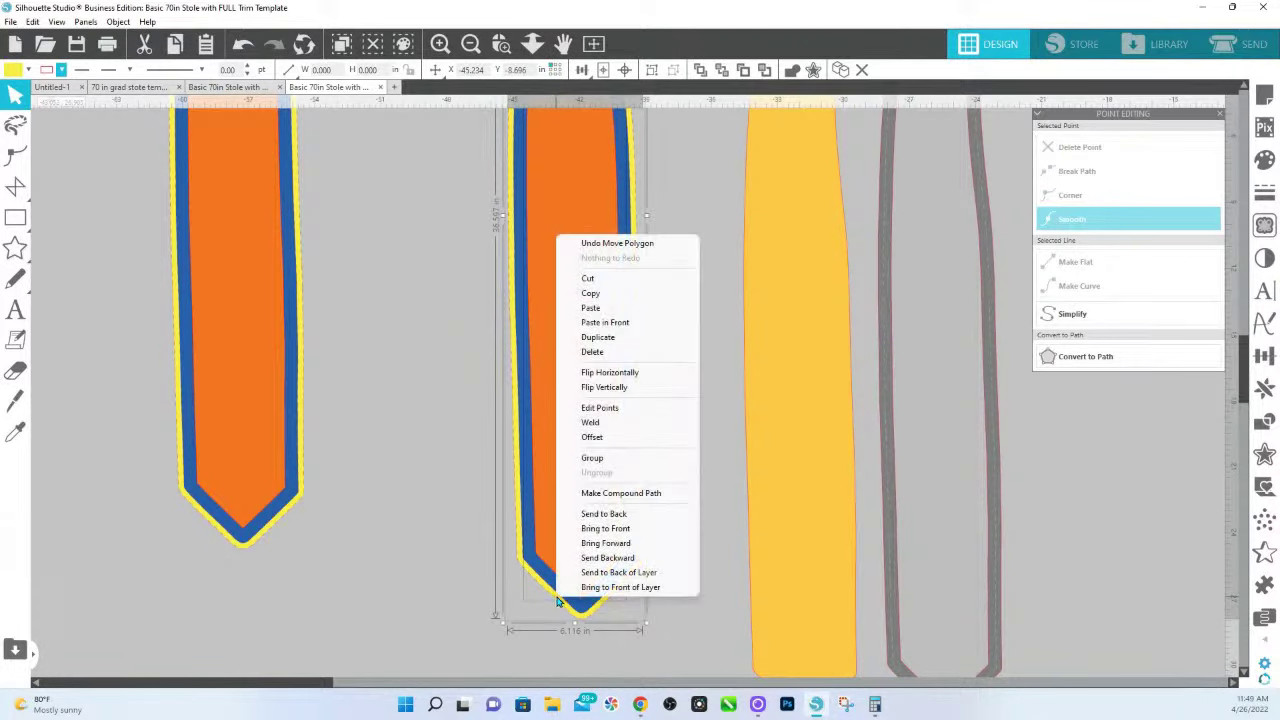
left_click(634, 528)
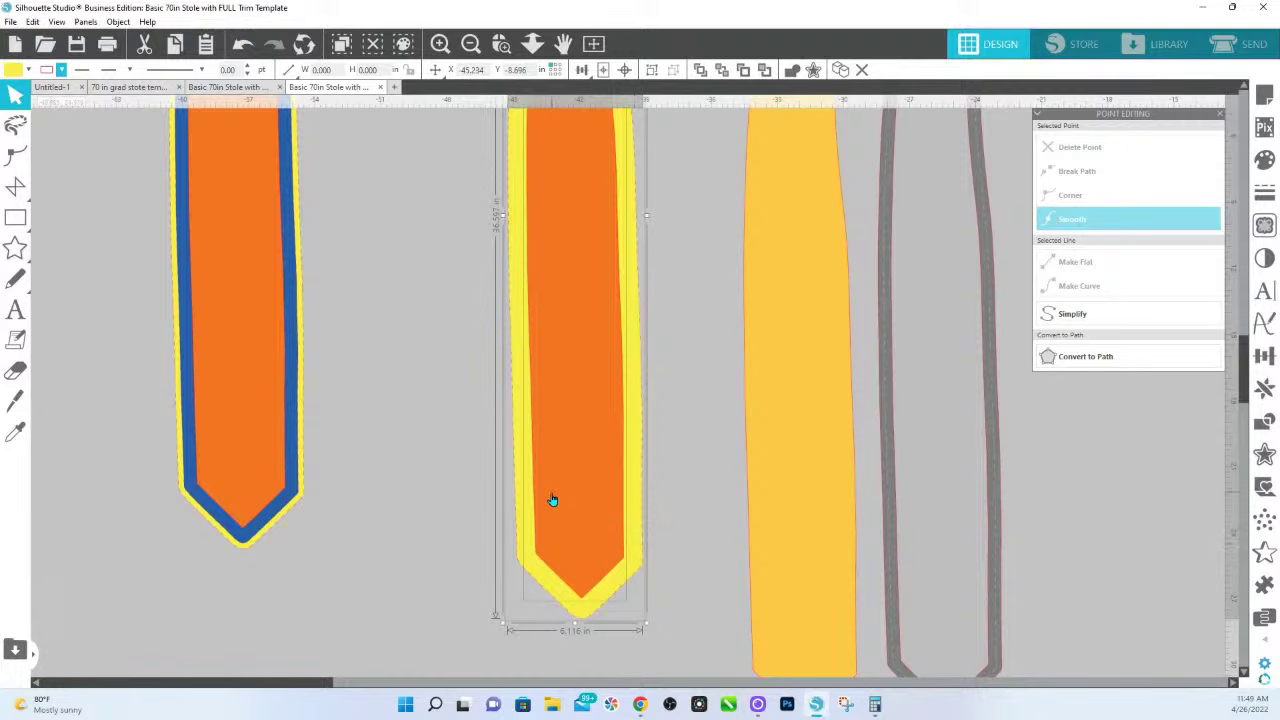
Subtract the orange body from the yellow shape to cut out the full-trim piece
scroll(551, 490, "up", 10)
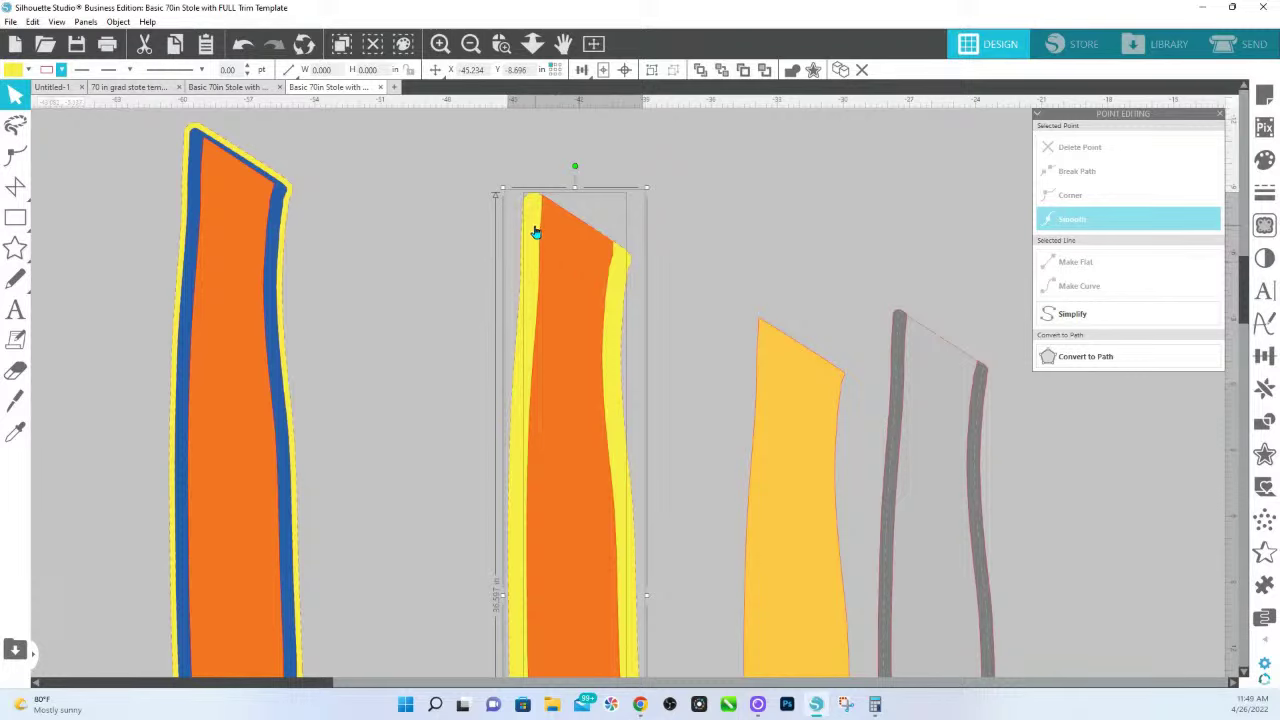
left_click(1264, 421)
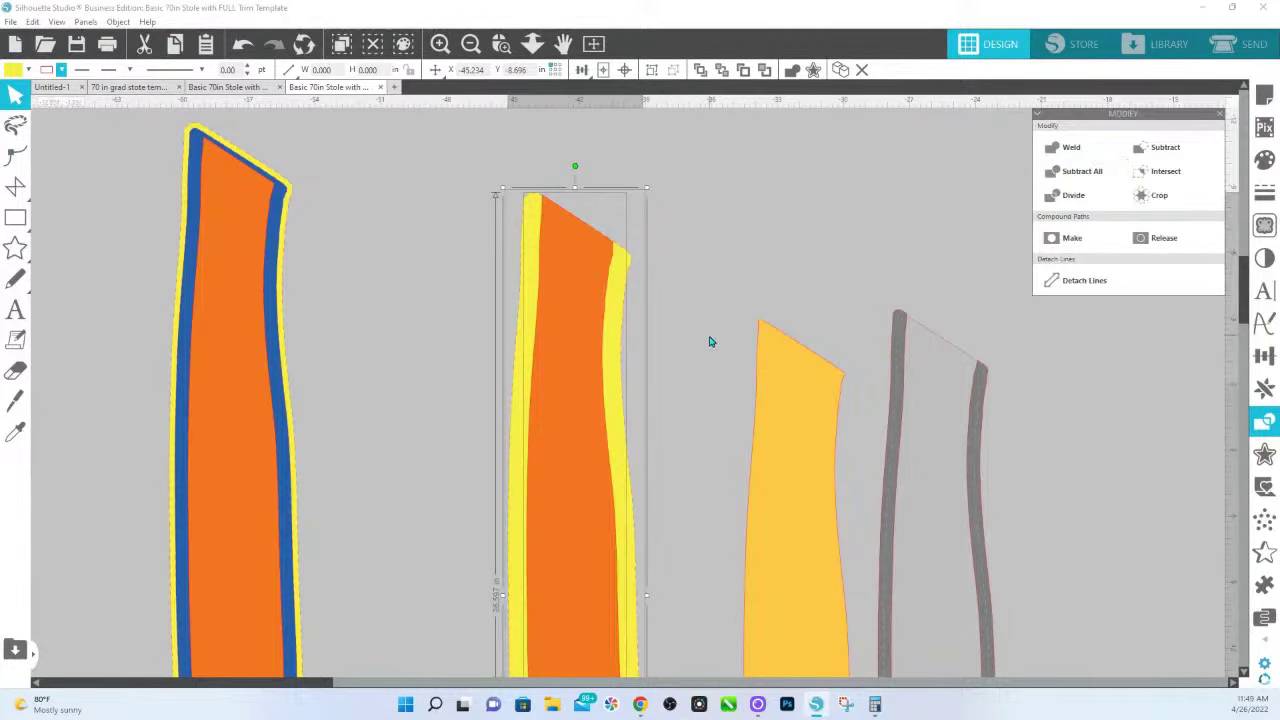
left_click(686, 289)
Move the cut yellow trim piece aside to check its shape and undo the move
left_click_drag(619, 287, 720, 251)
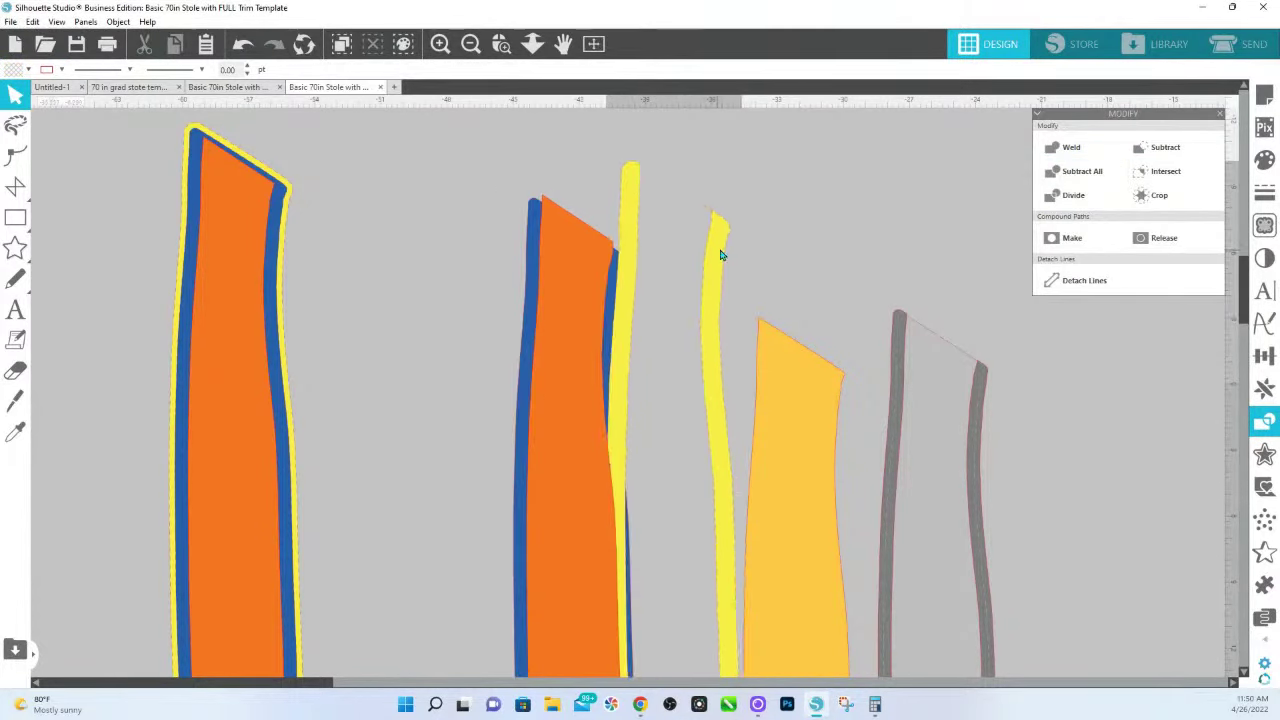
left_click(660, 278)
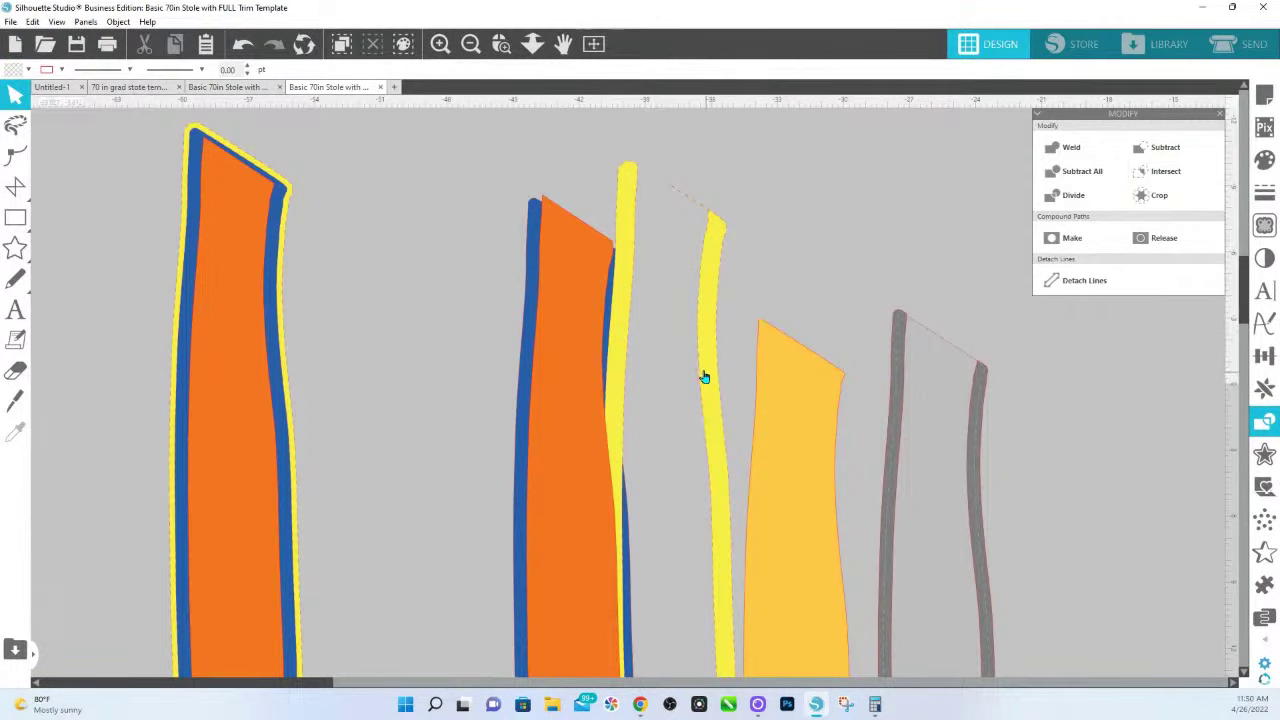
key("ctrl+z")
key("v")
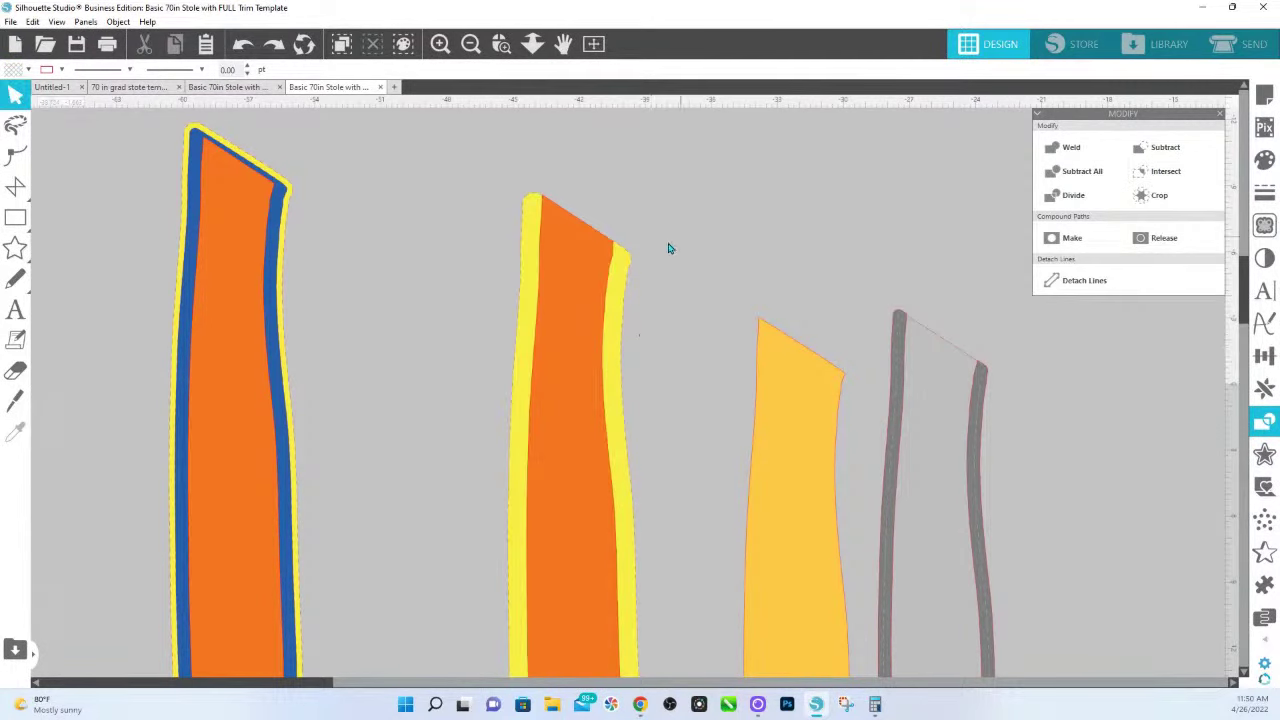
Send the middle stole's cut yellow trim piece to the back and set the overlapping blue shape's fill to none
left_click(561, 312)
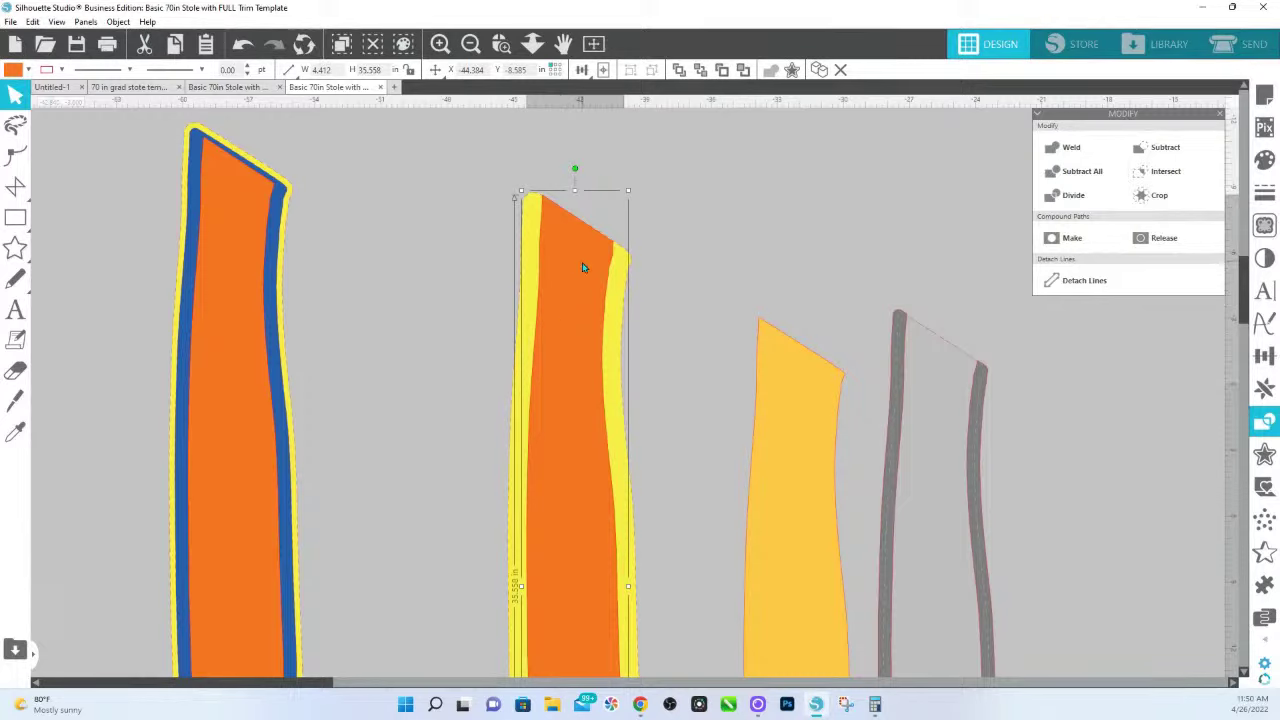
right_click(529, 218)
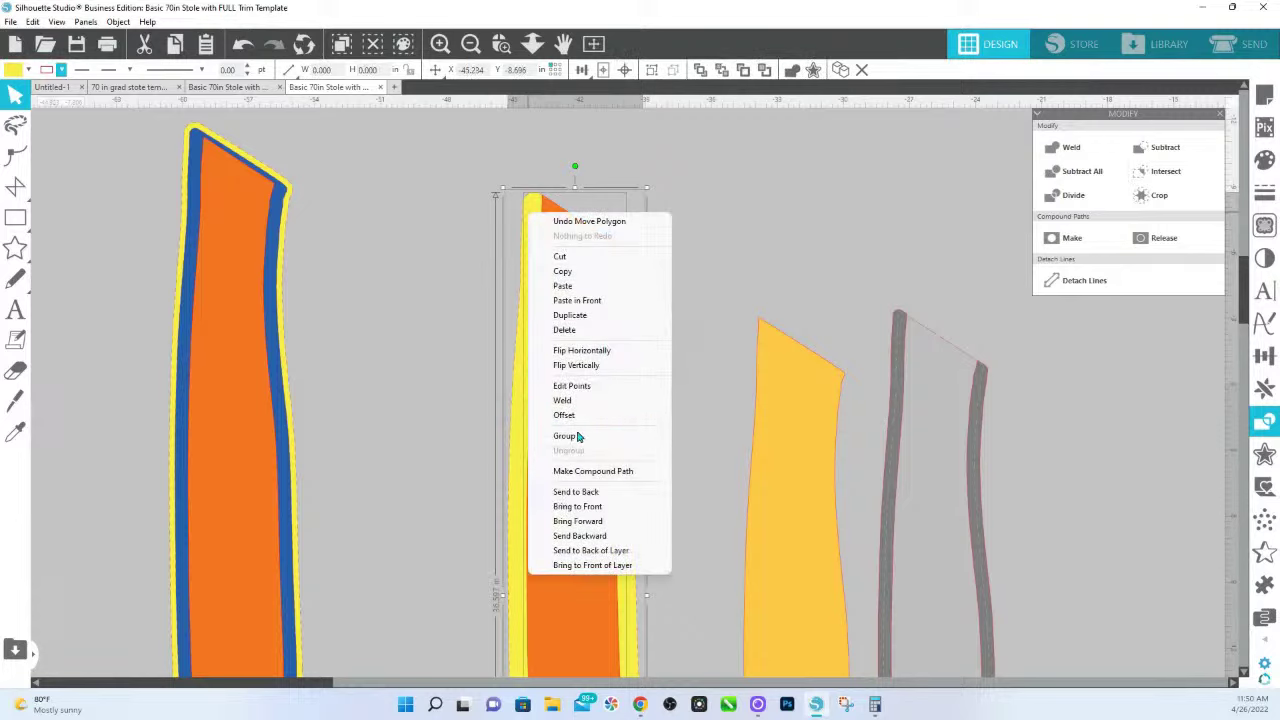
left_click(586, 487)
left_click(563, 277)
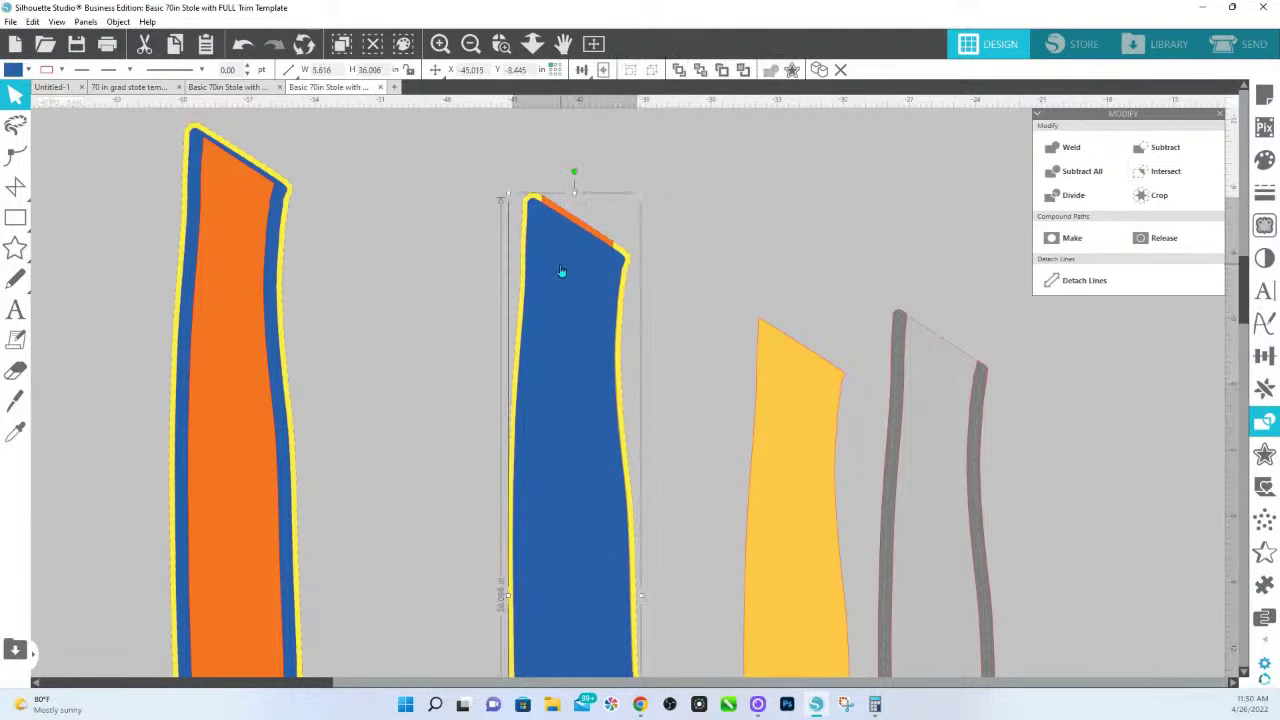
left_click(28, 72)
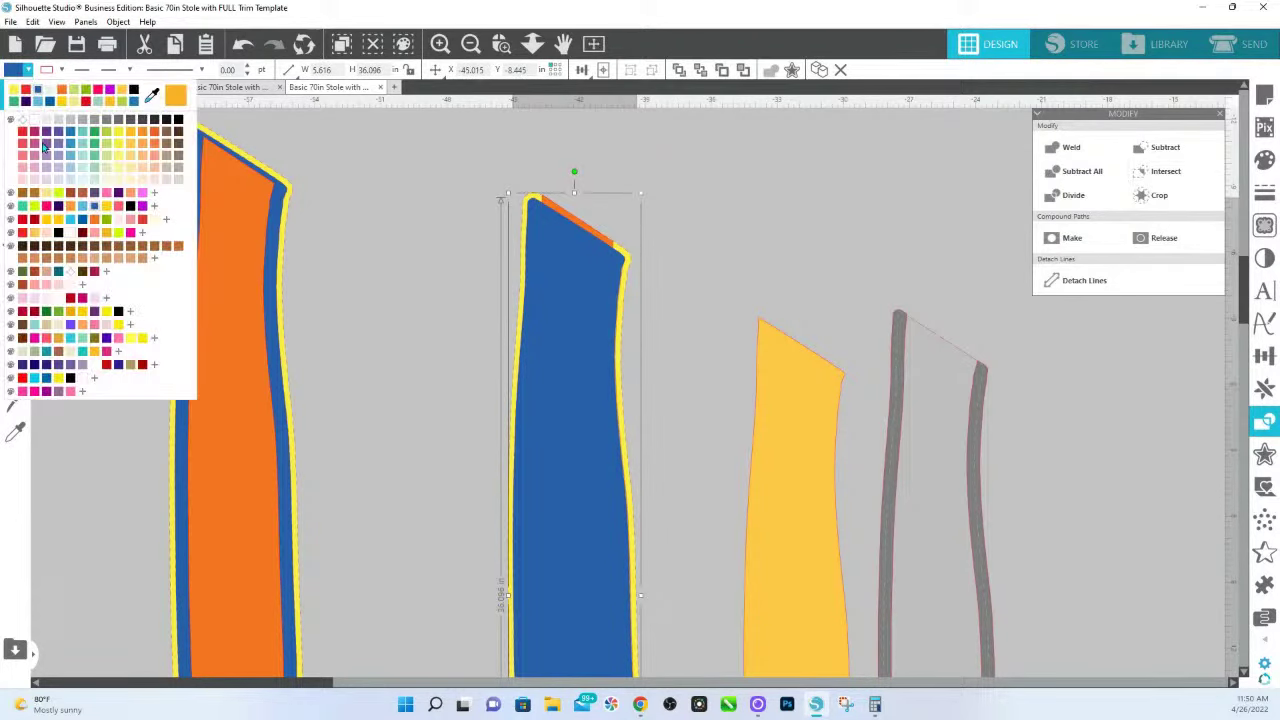
left_click(28, 124)
left_click(749, 163)
left_click(568, 272)
key("Delete")
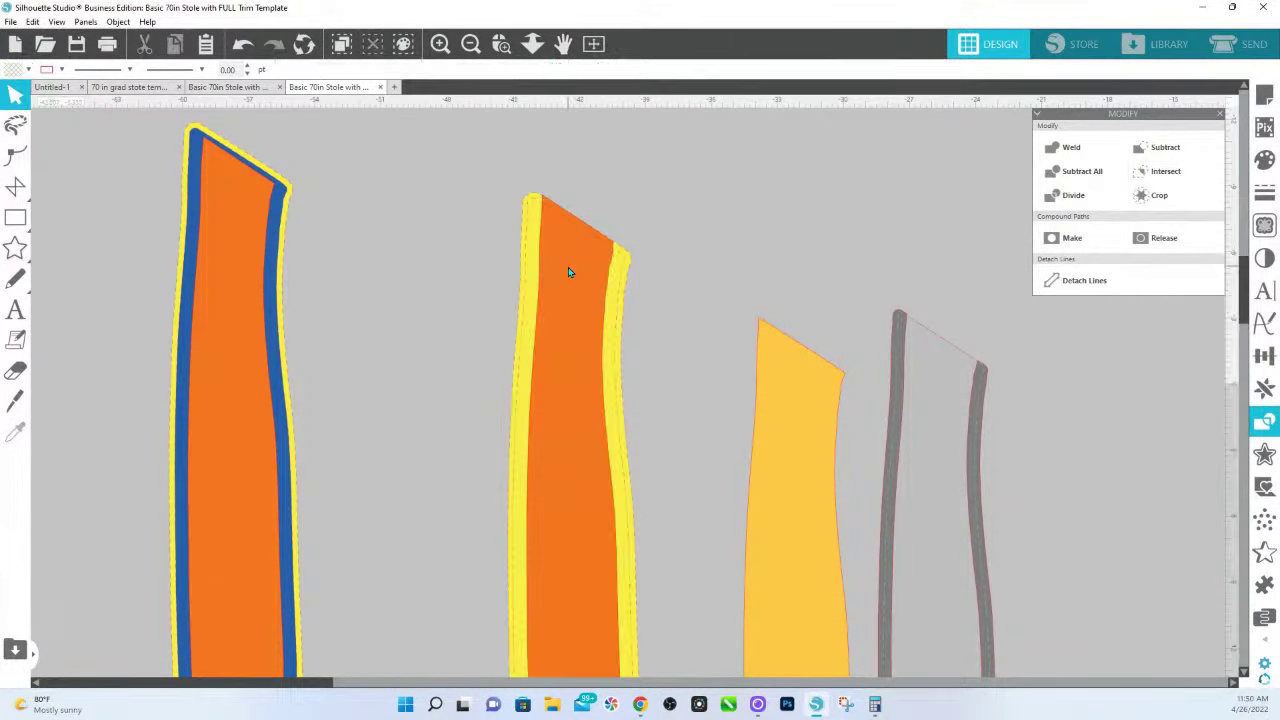
Examine the pointed lower end of the middle stole's yellow trim piece and the unfilled outline running through it
scroll(565, 255, "down", 5)
scroll(538, 608, "down", 2)
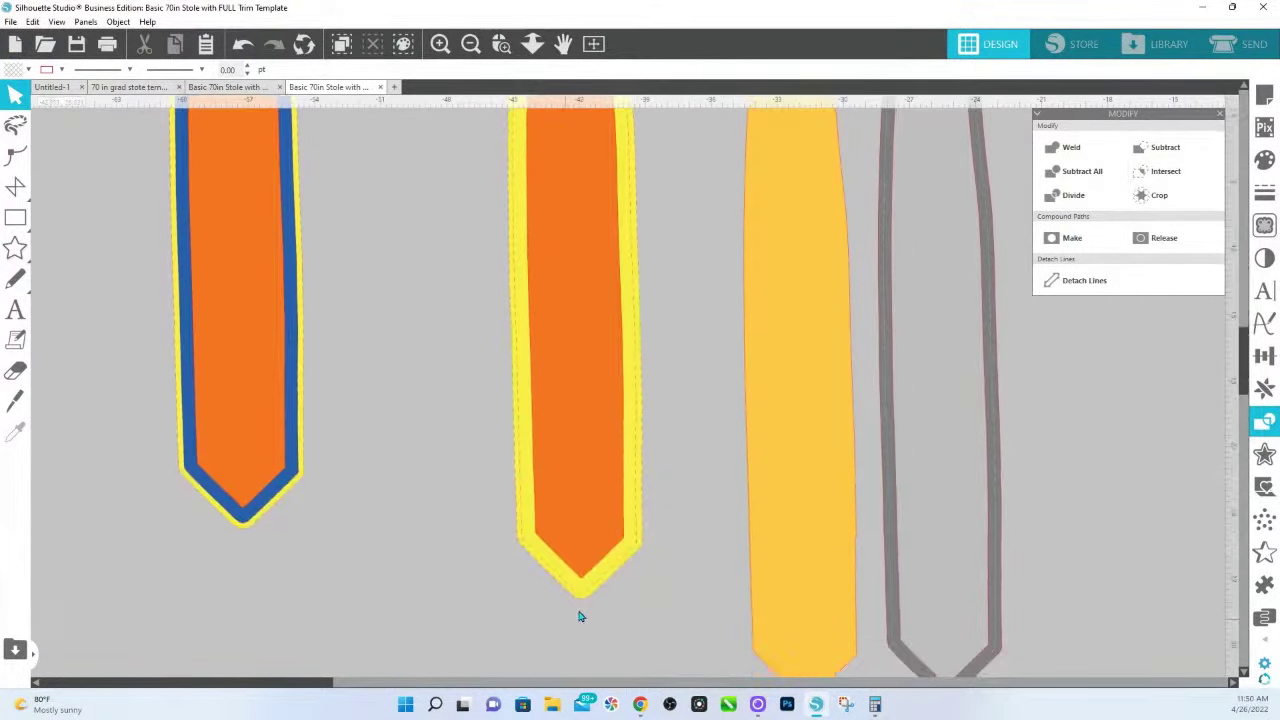
left_click(585, 598)
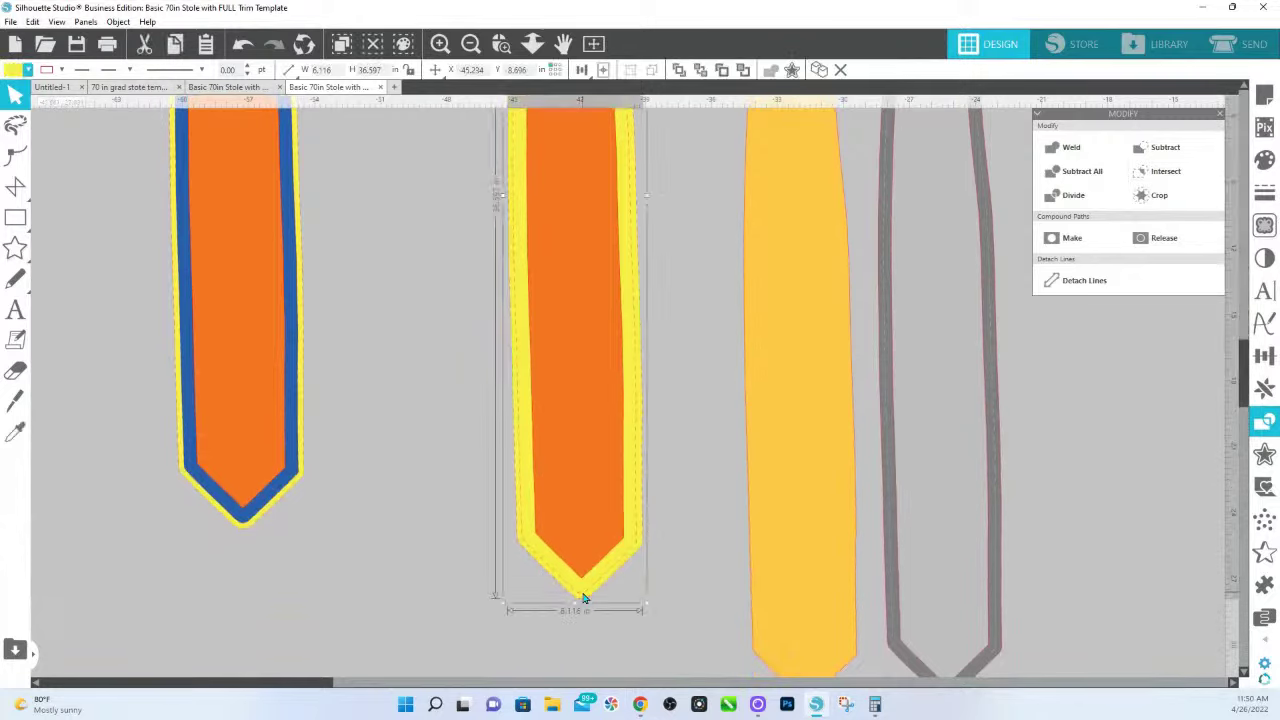
left_click(588, 594)
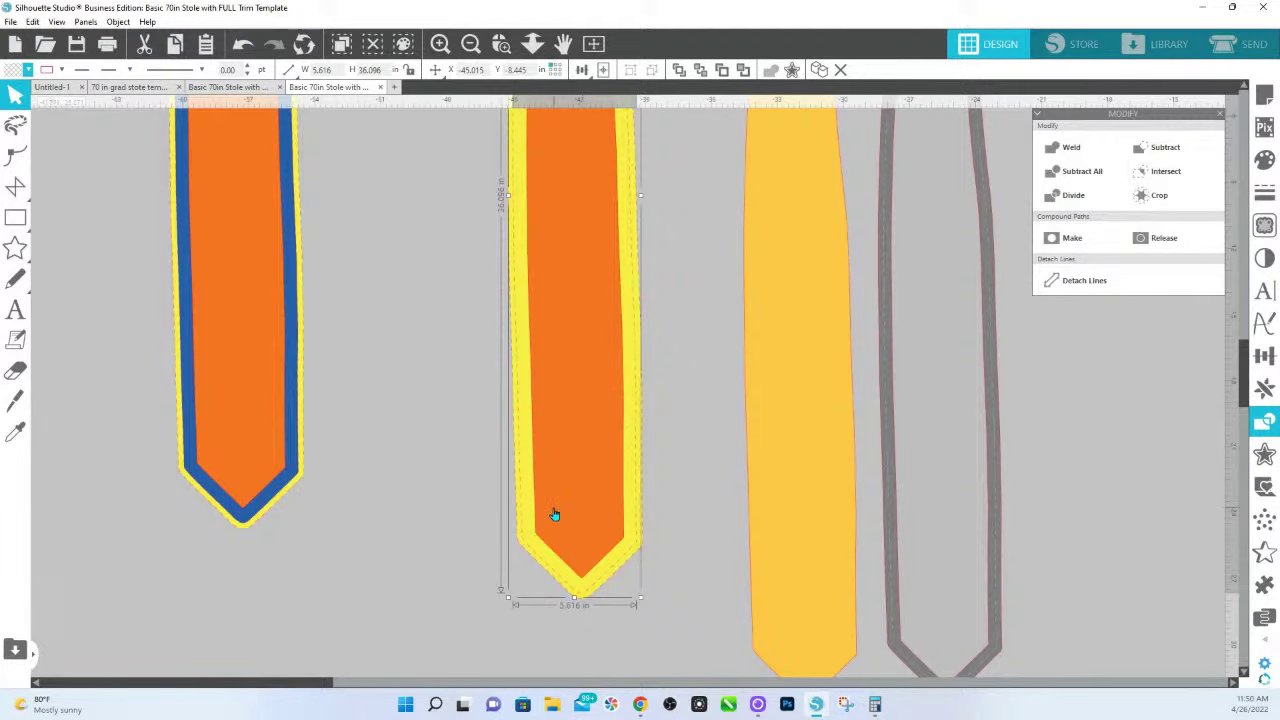
left_click(423, 580)
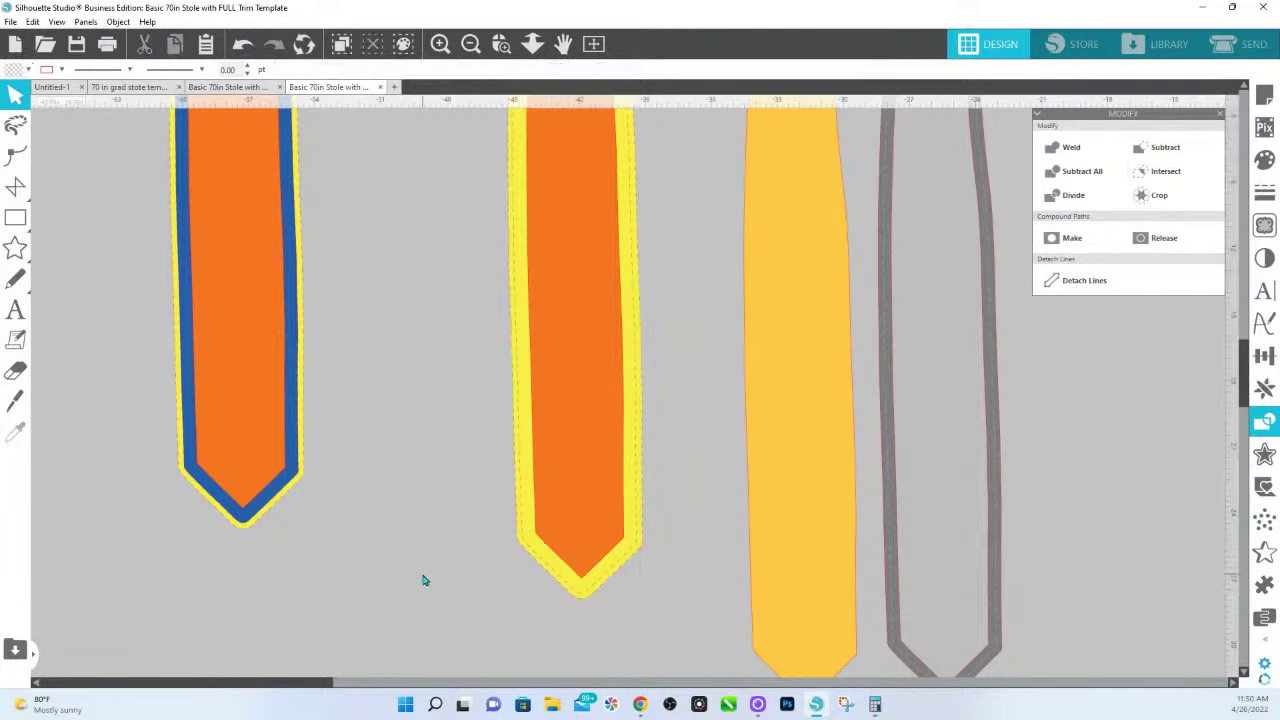
scroll(360, 560, "up", 2)
scroll(360, 560, "down", 2)
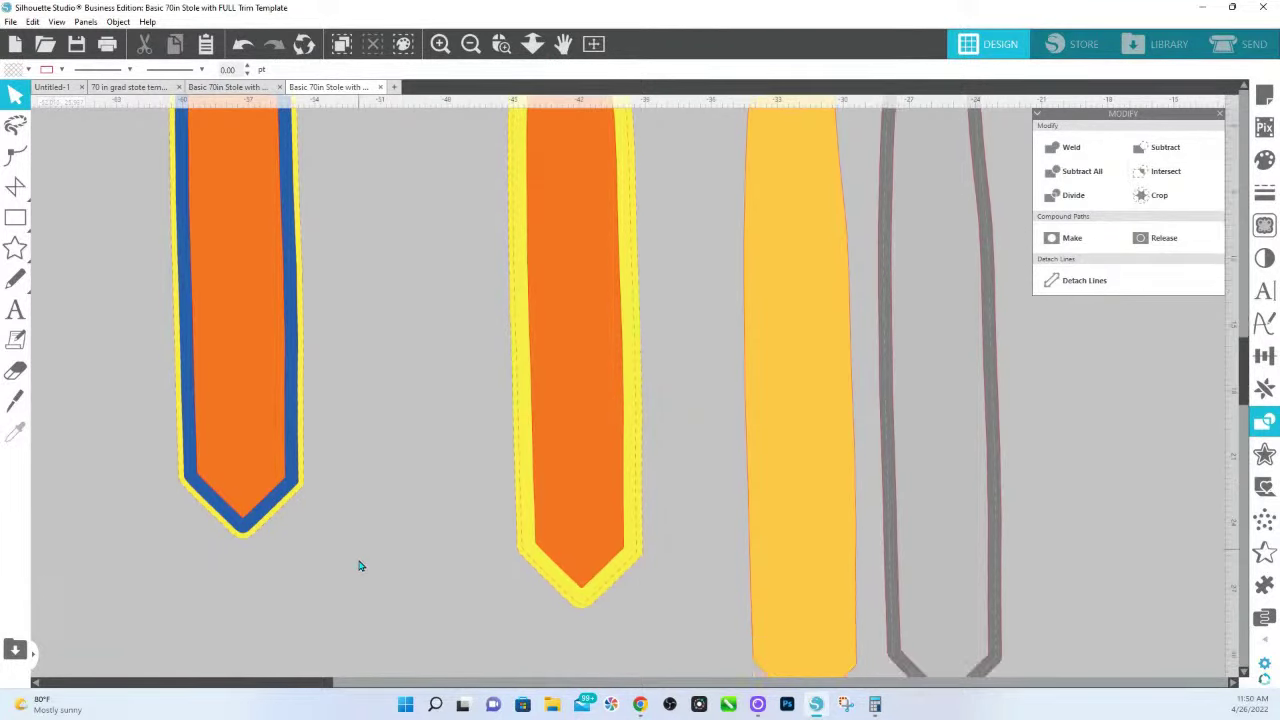
Fill the orange body of the leftmost stole with pale pink
left_click(238, 427)
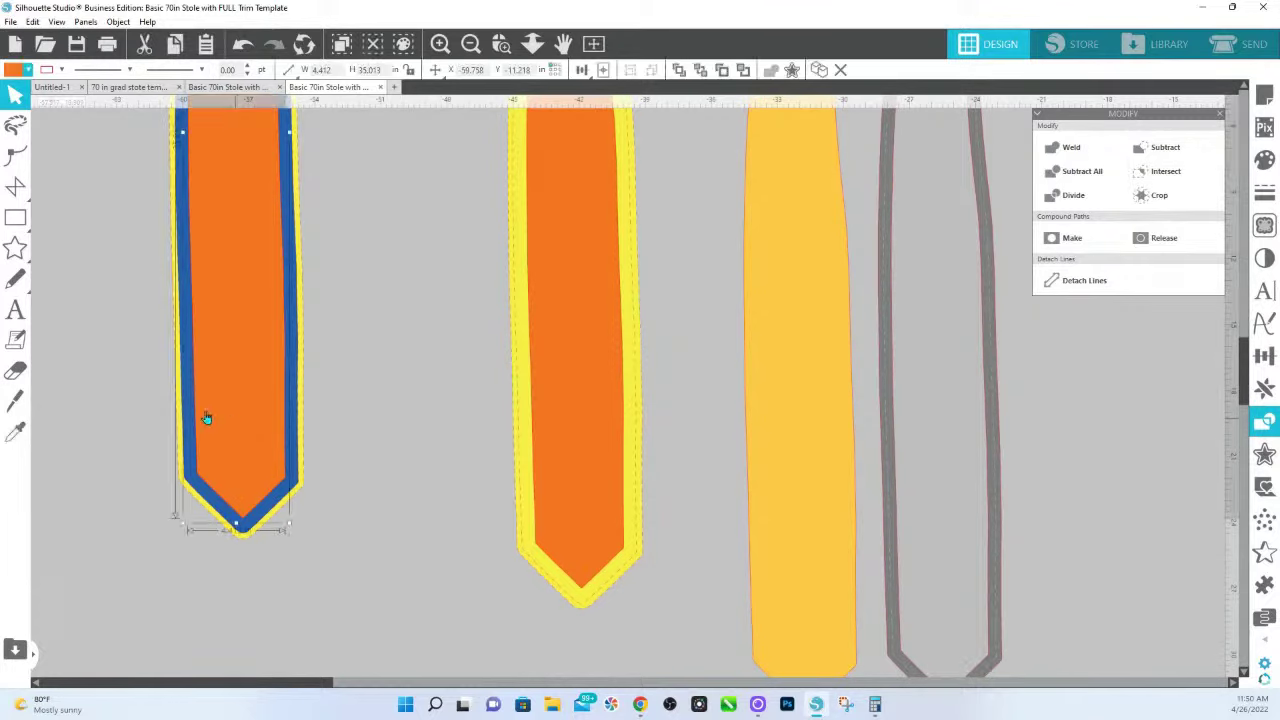
left_click(1264, 160)
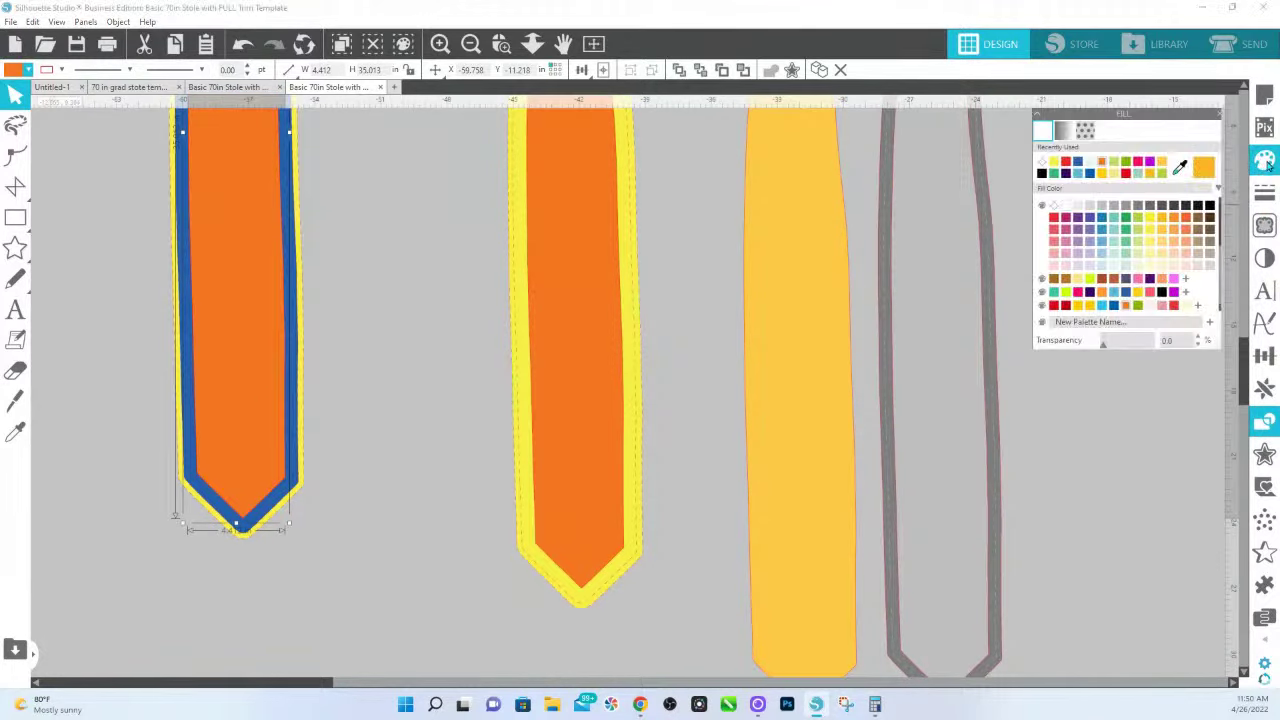
left_click(1151, 306)
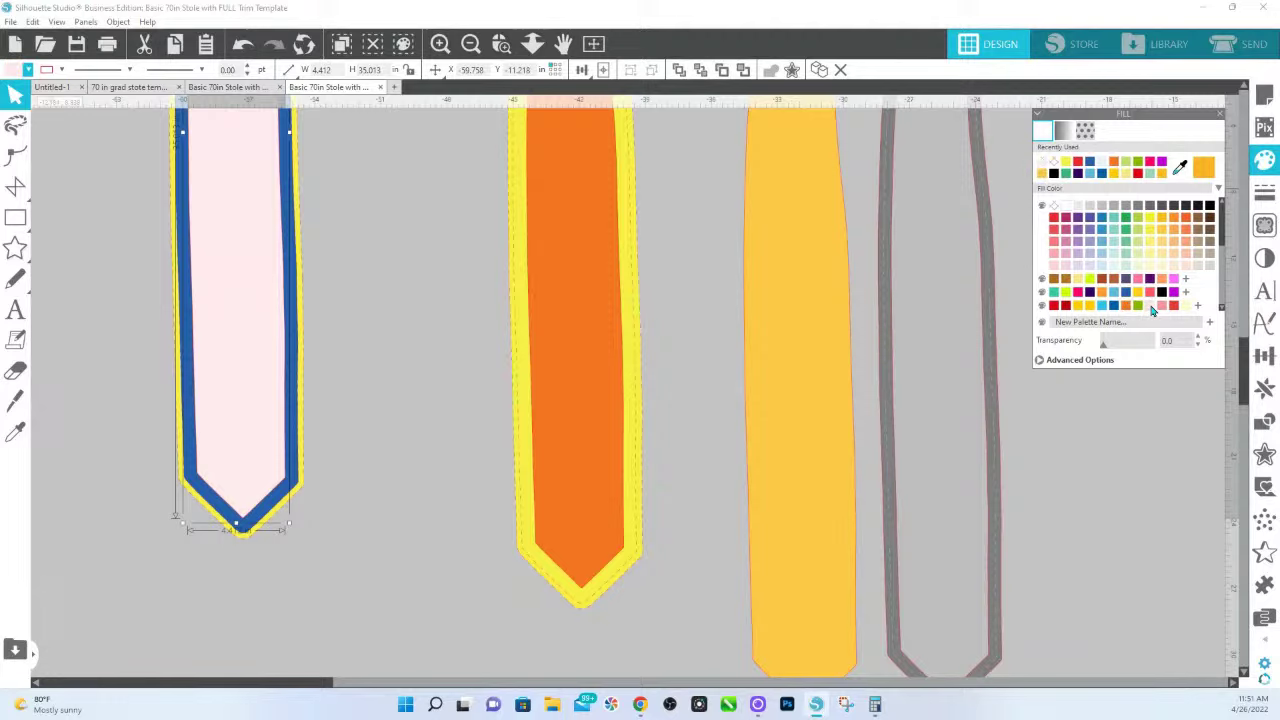
Offset the pale pink stole body outward by 0.150 in with sharp corners
left_click(1265, 456)
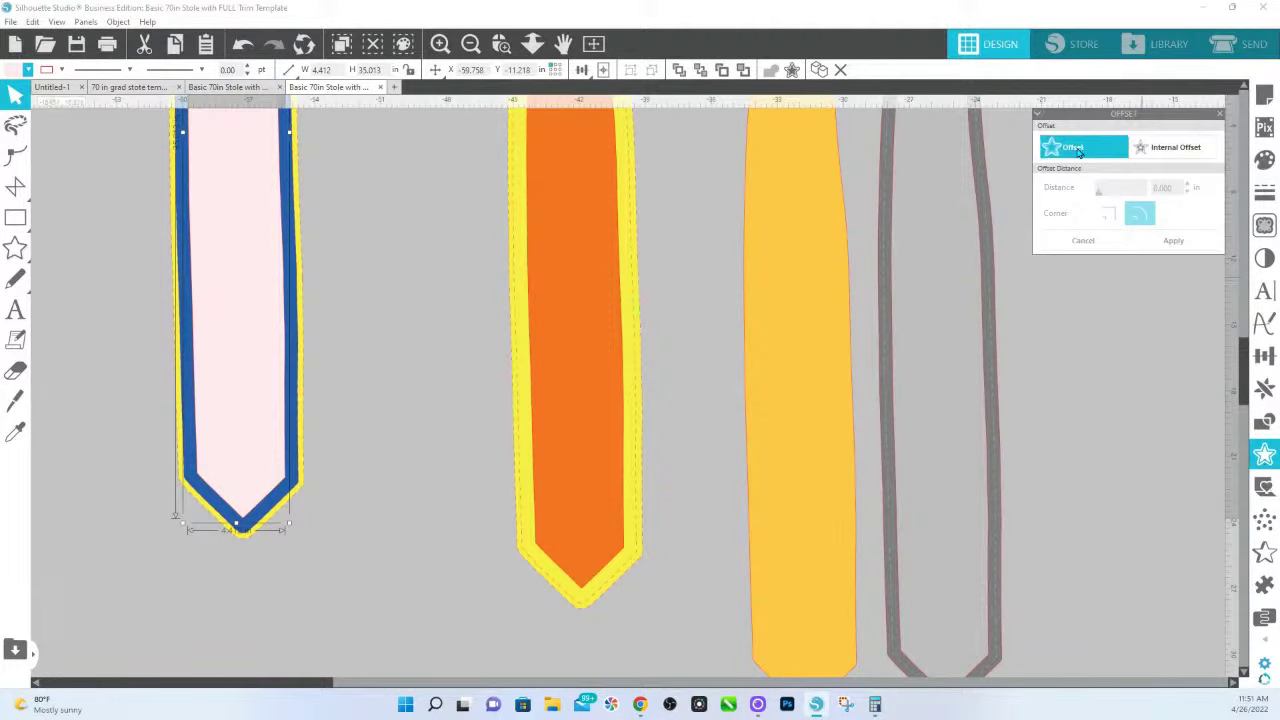
left_click(1073, 148)
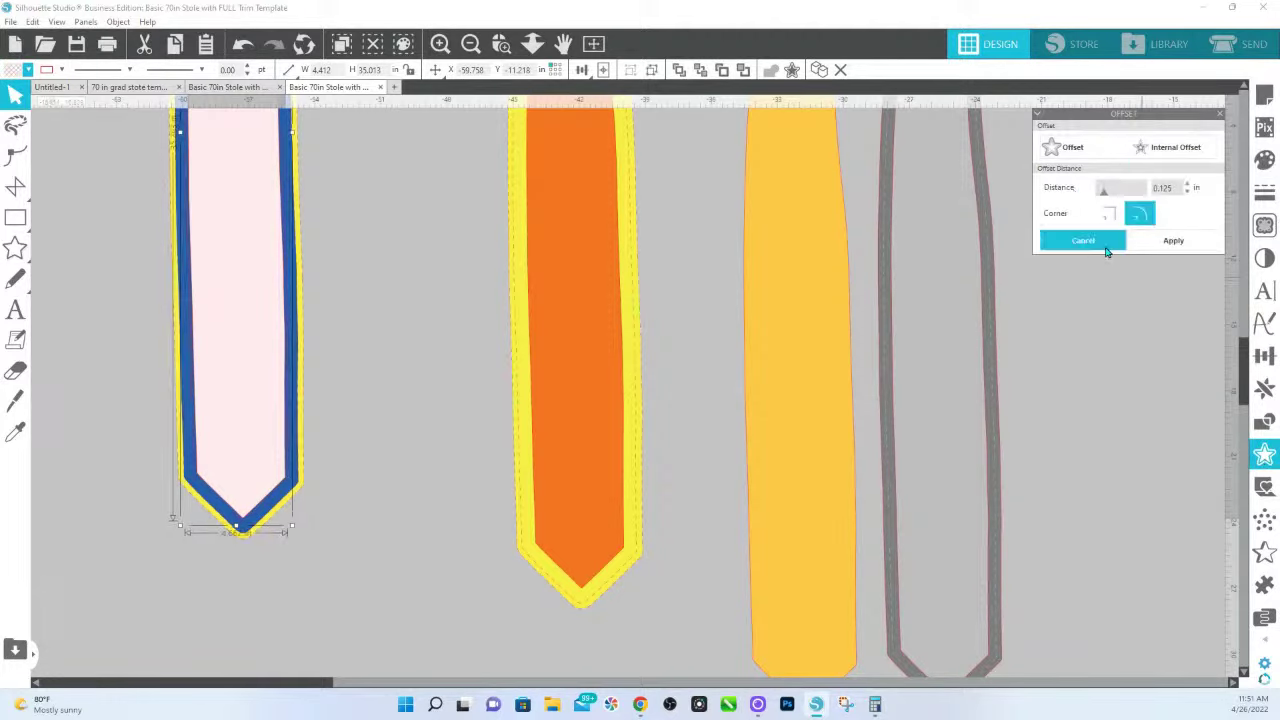
left_click(1110, 215)
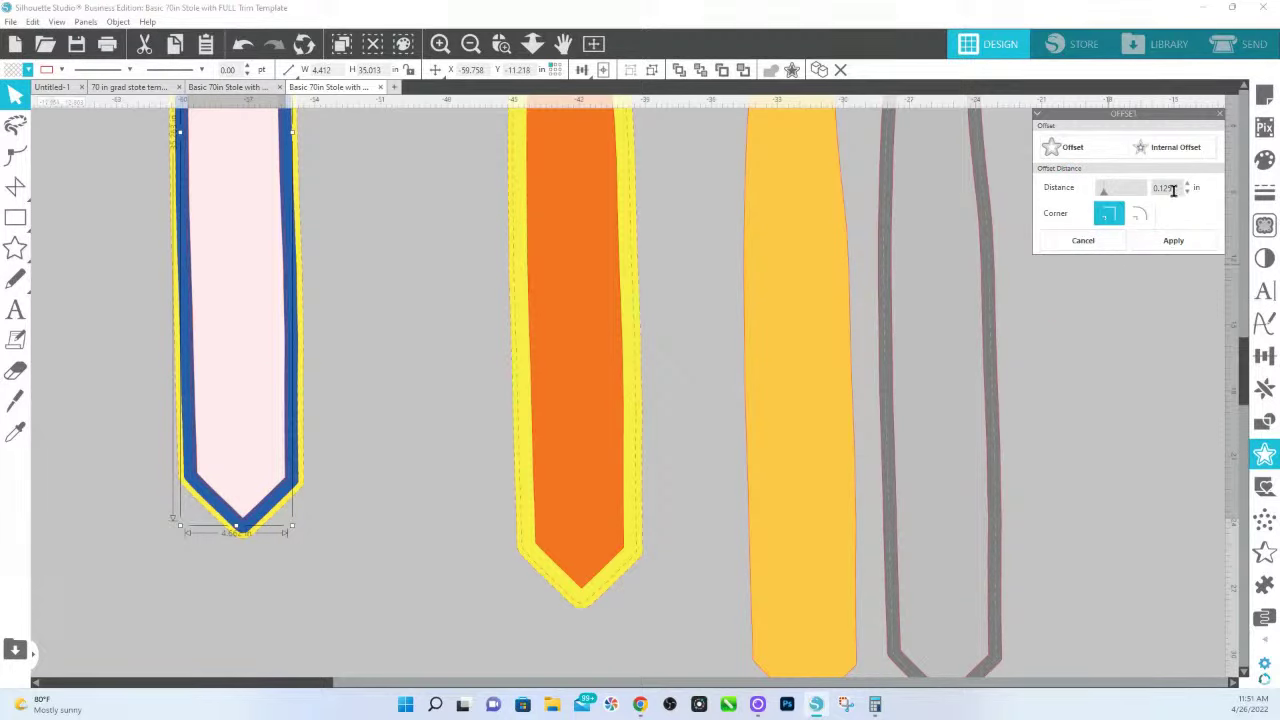
key("Return")
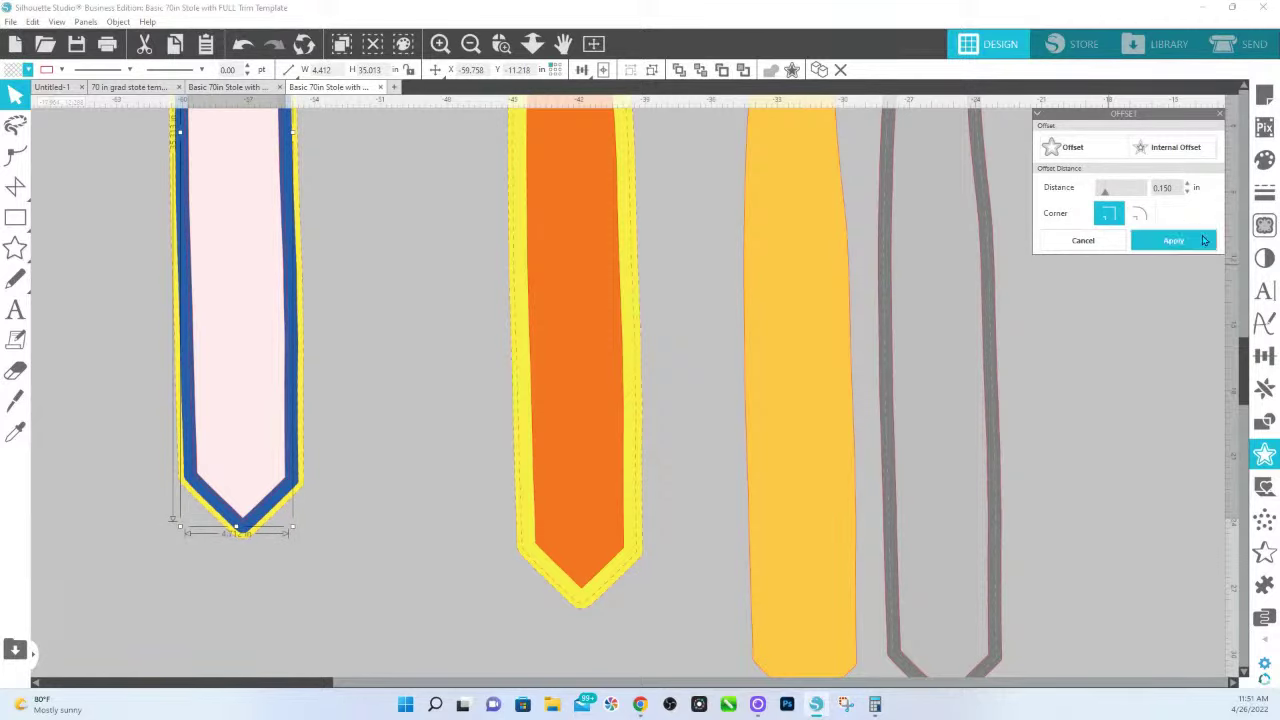
left_click(1192, 242)
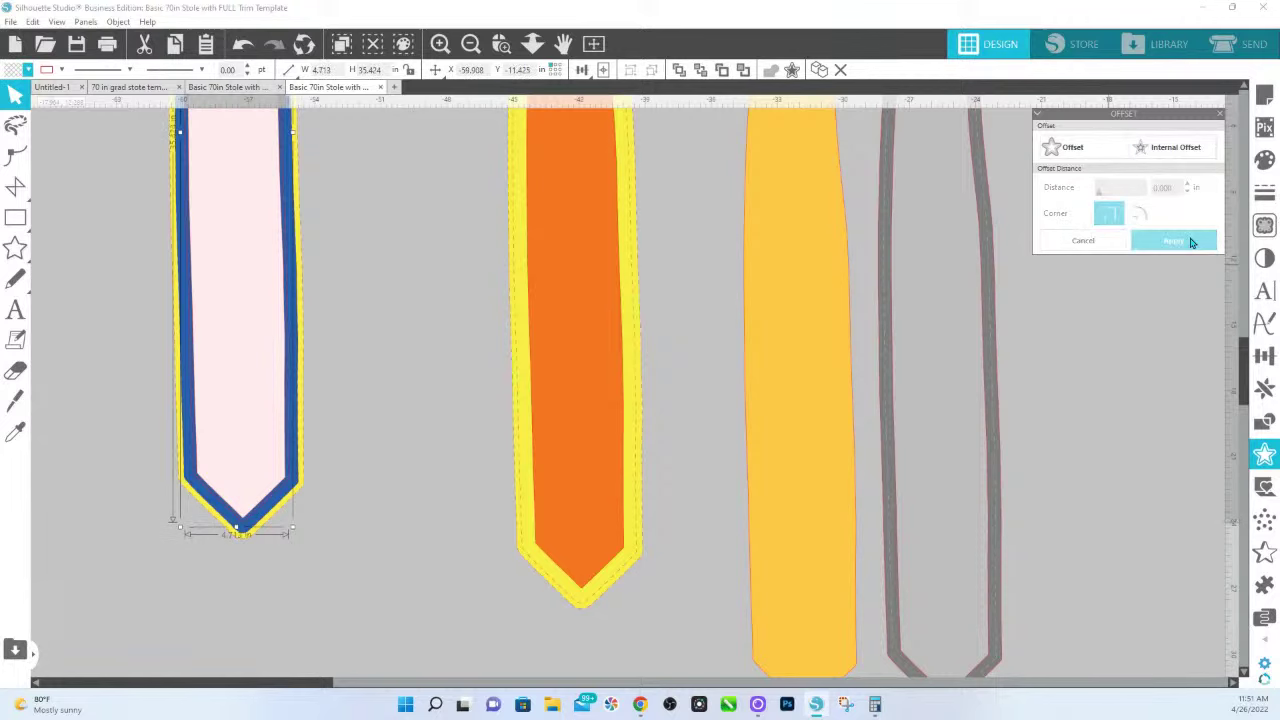
Fill the new offset shape with pale green and delete the pale pink body
left_click(1266, 162)
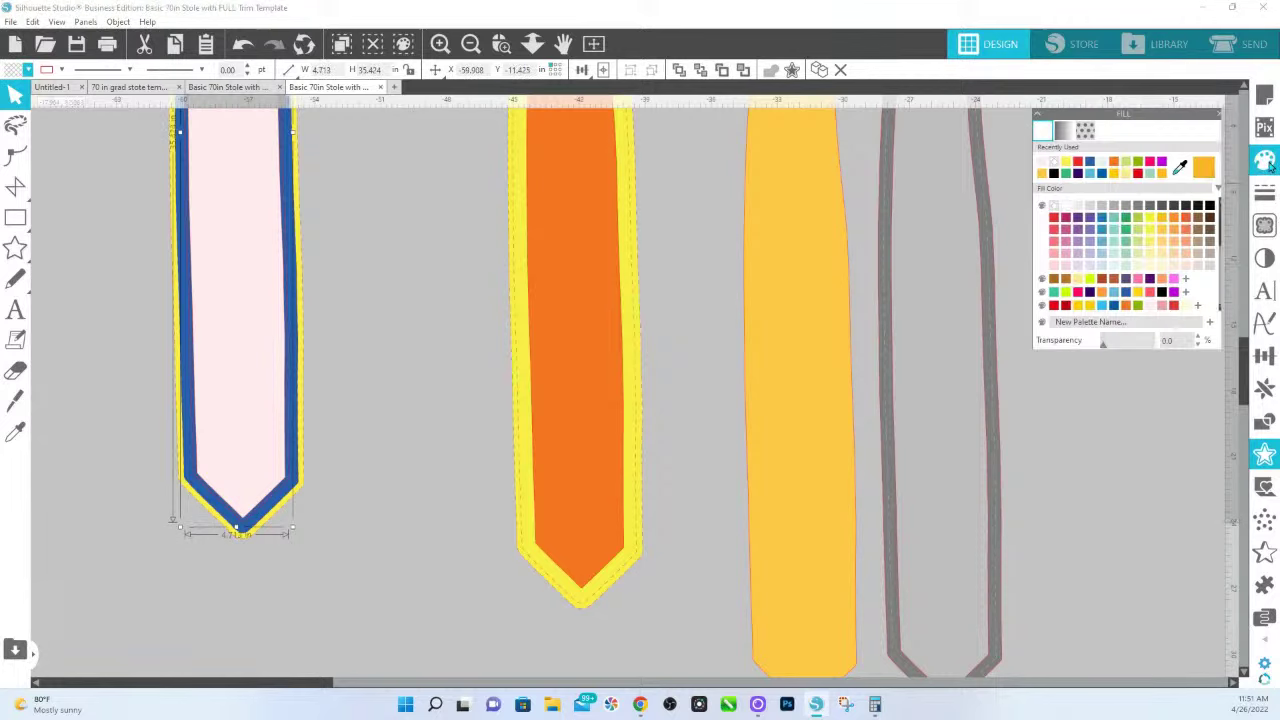
left_click(1126, 261)
left_click(257, 468)
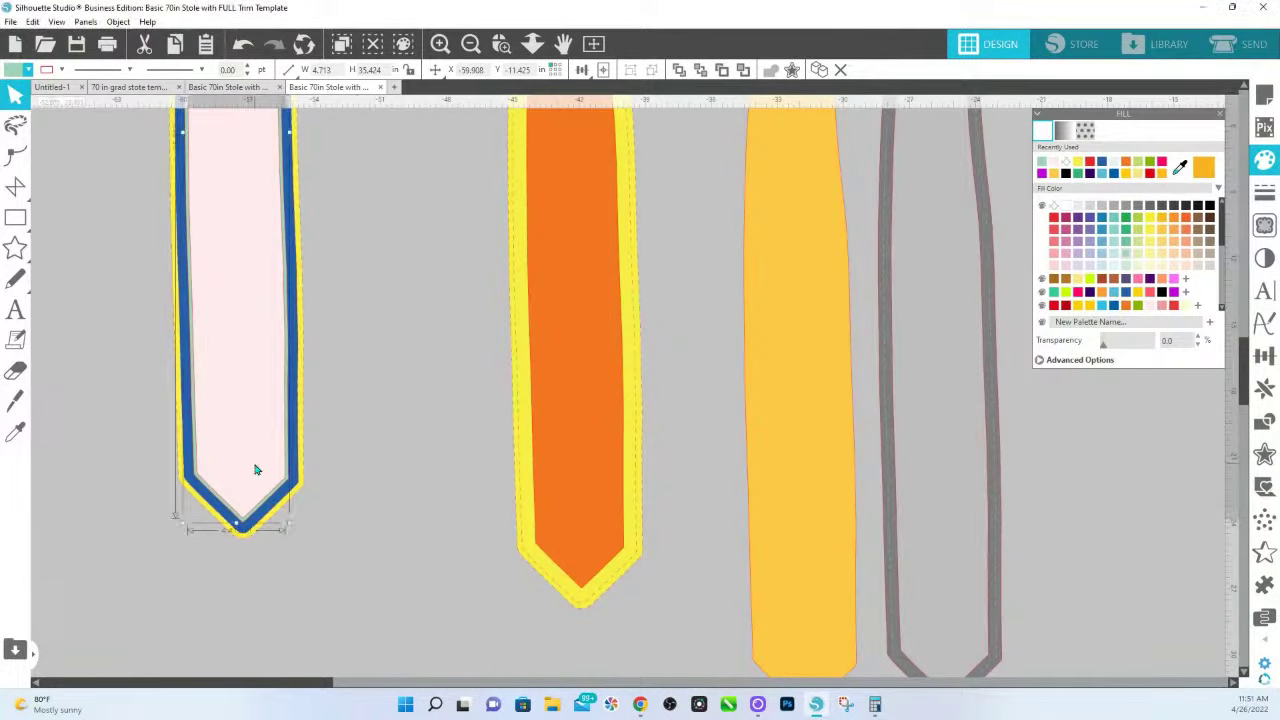
key("Delete")
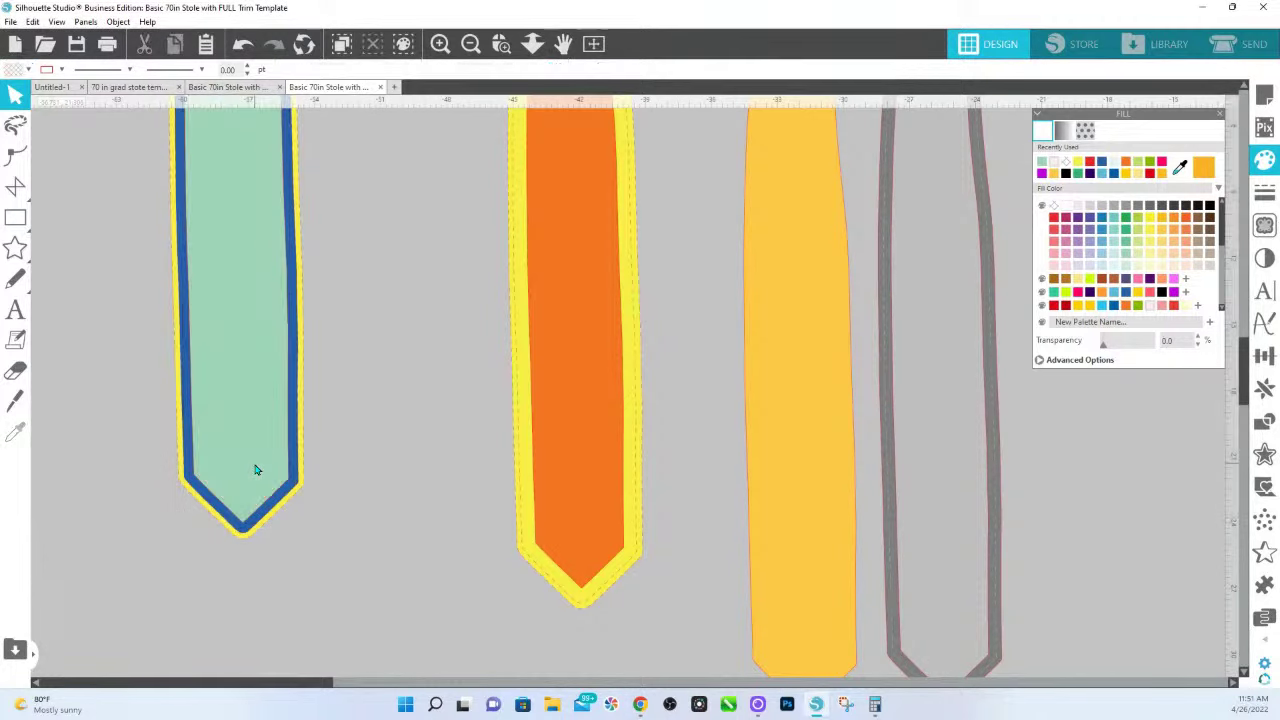
Try deleting the blue shape behind the pale green body, and undo the deletion
scroll(256, 470, "up", 3)
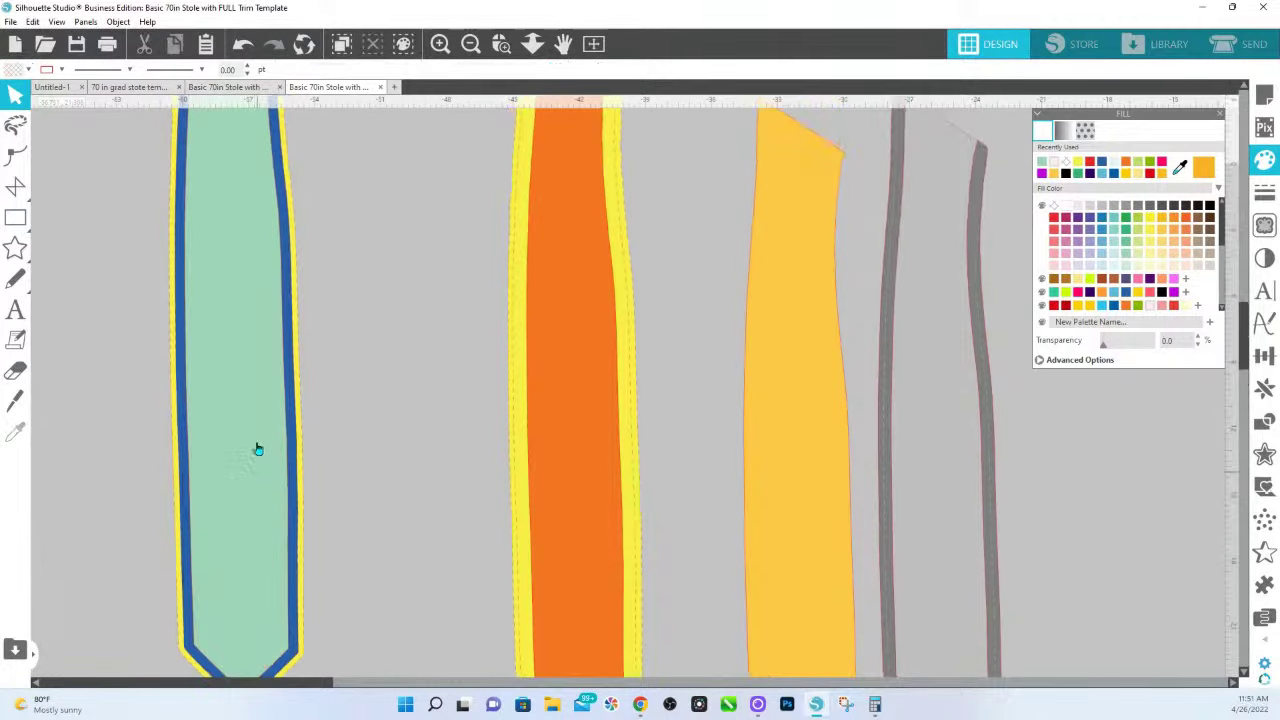
left_click(185, 465)
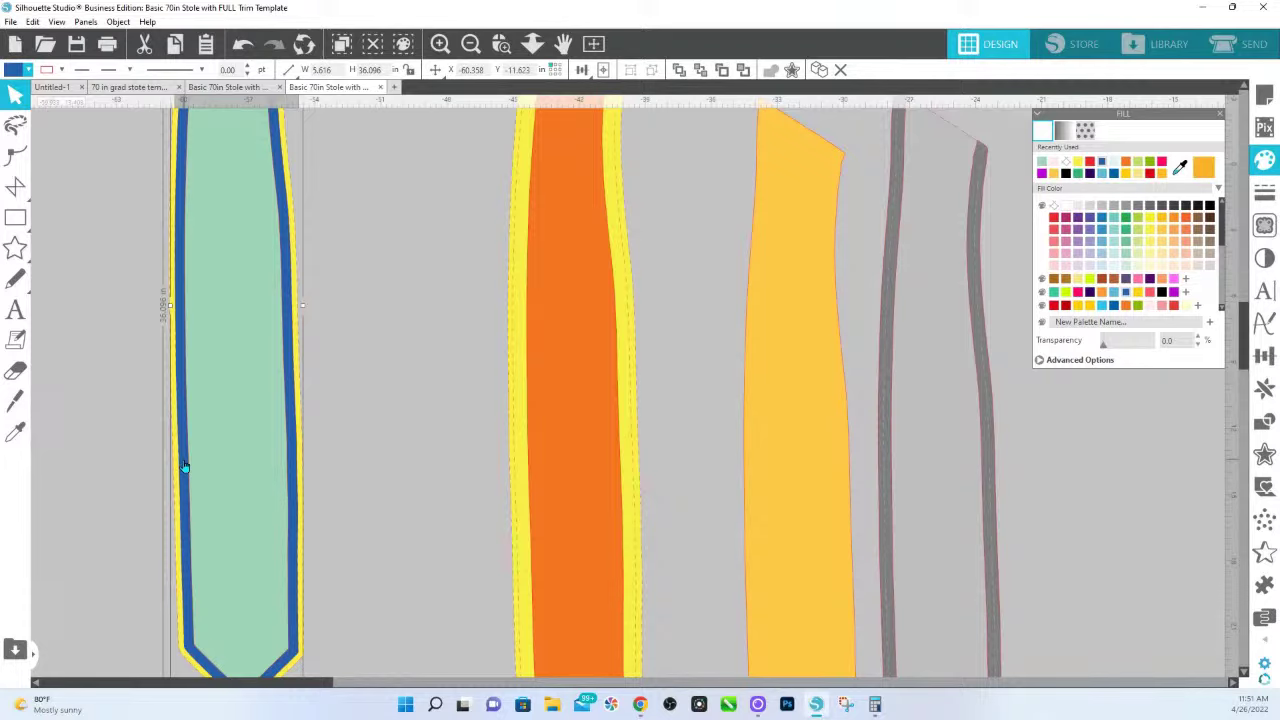
key("Delete")
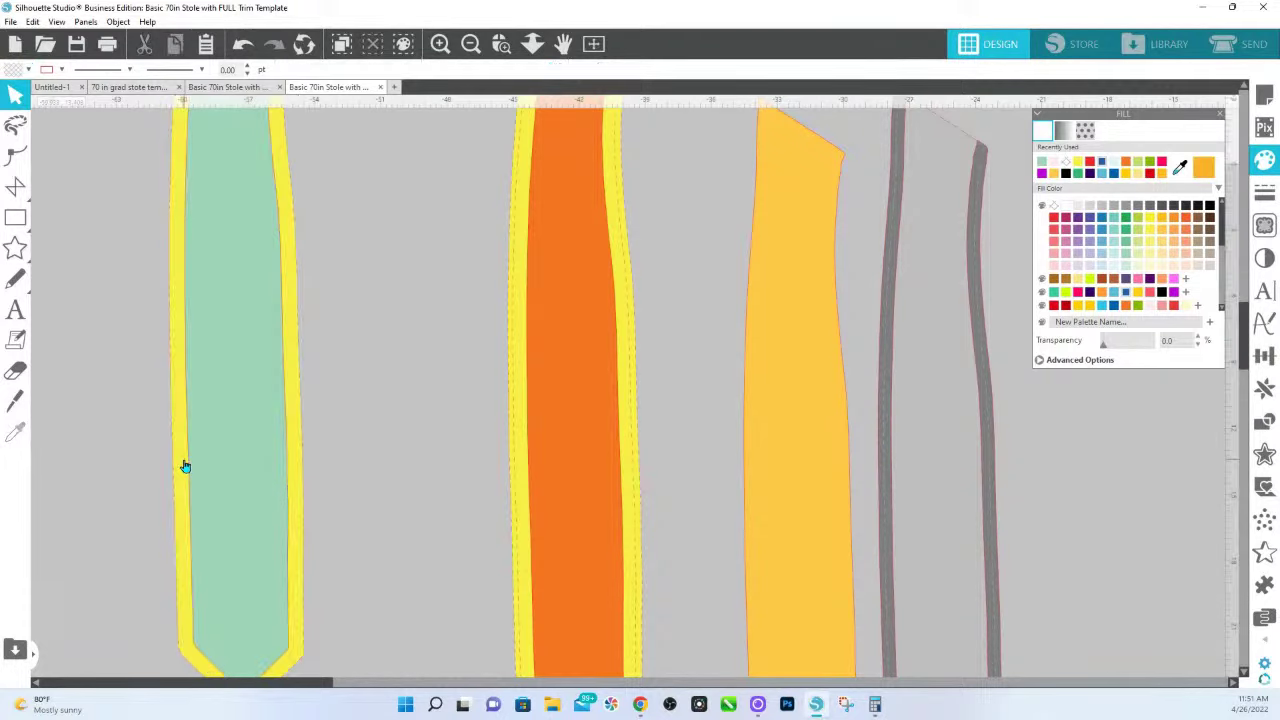
scroll(185, 466, "up", 5)
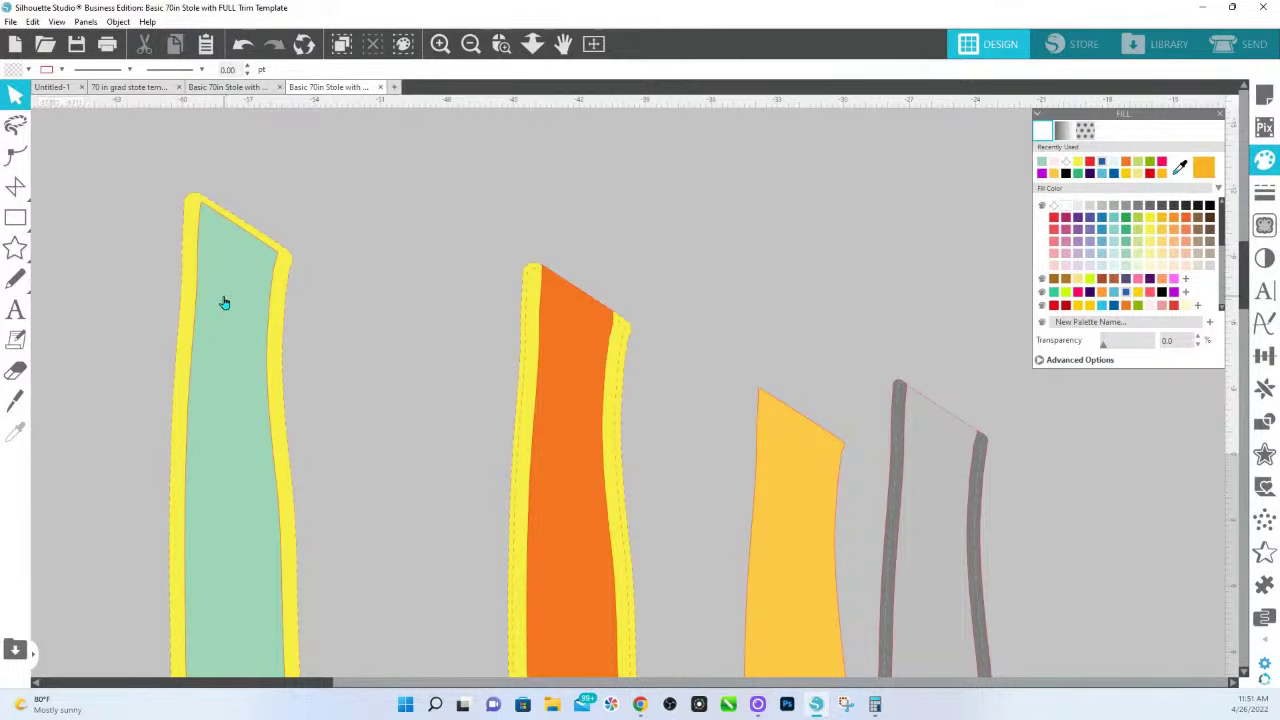
left_click(195, 215)
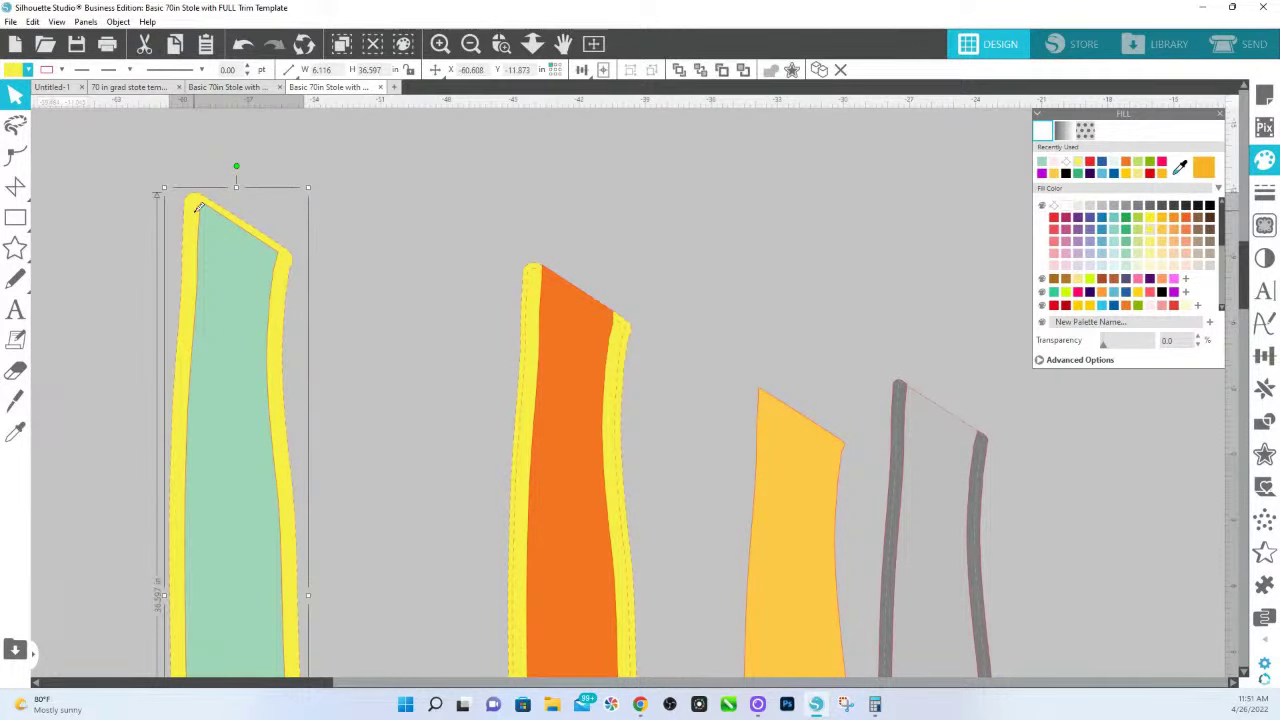
scroll(196, 207, "down", 5)
key("i")
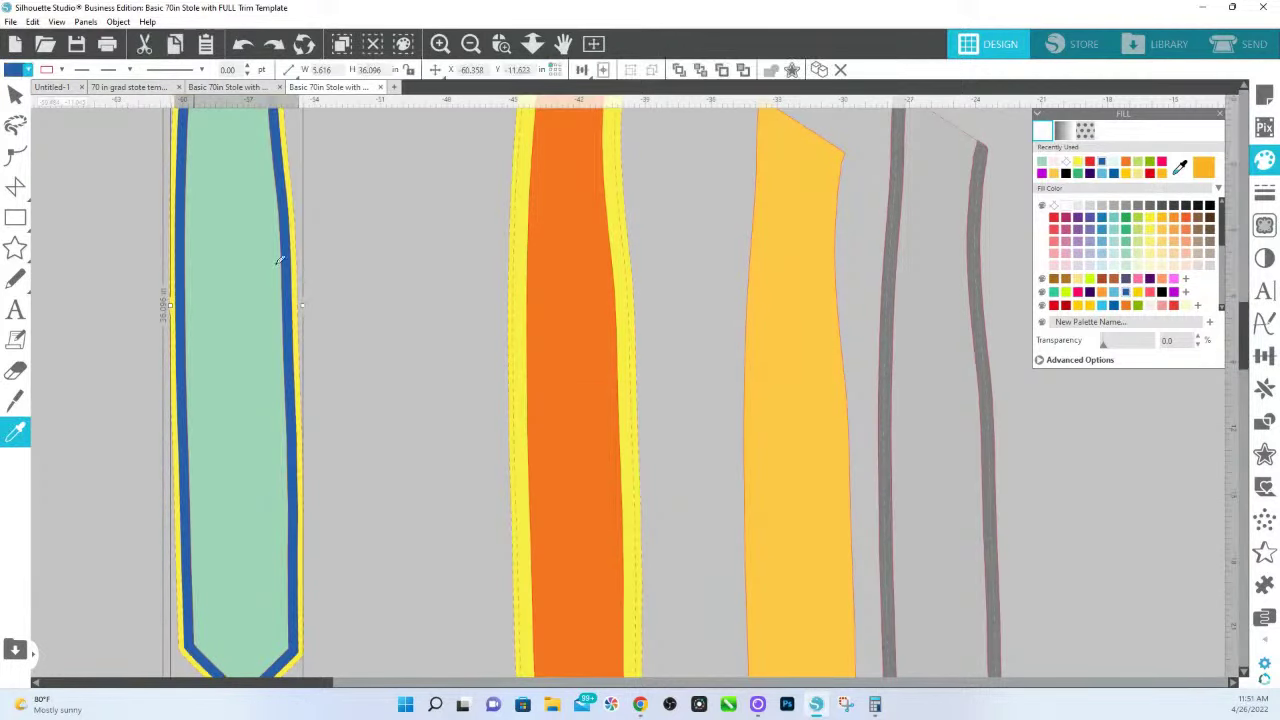
key("Escape")
left_click(397, 391)
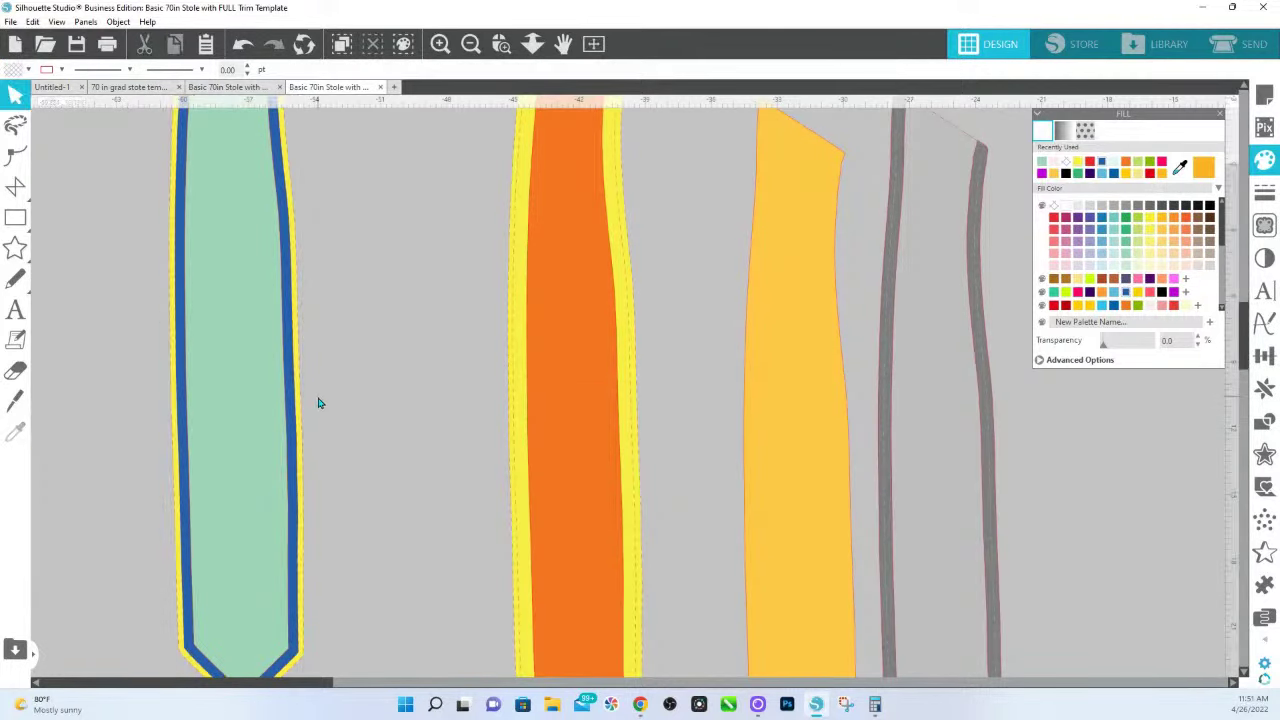
left_click(239, 376)
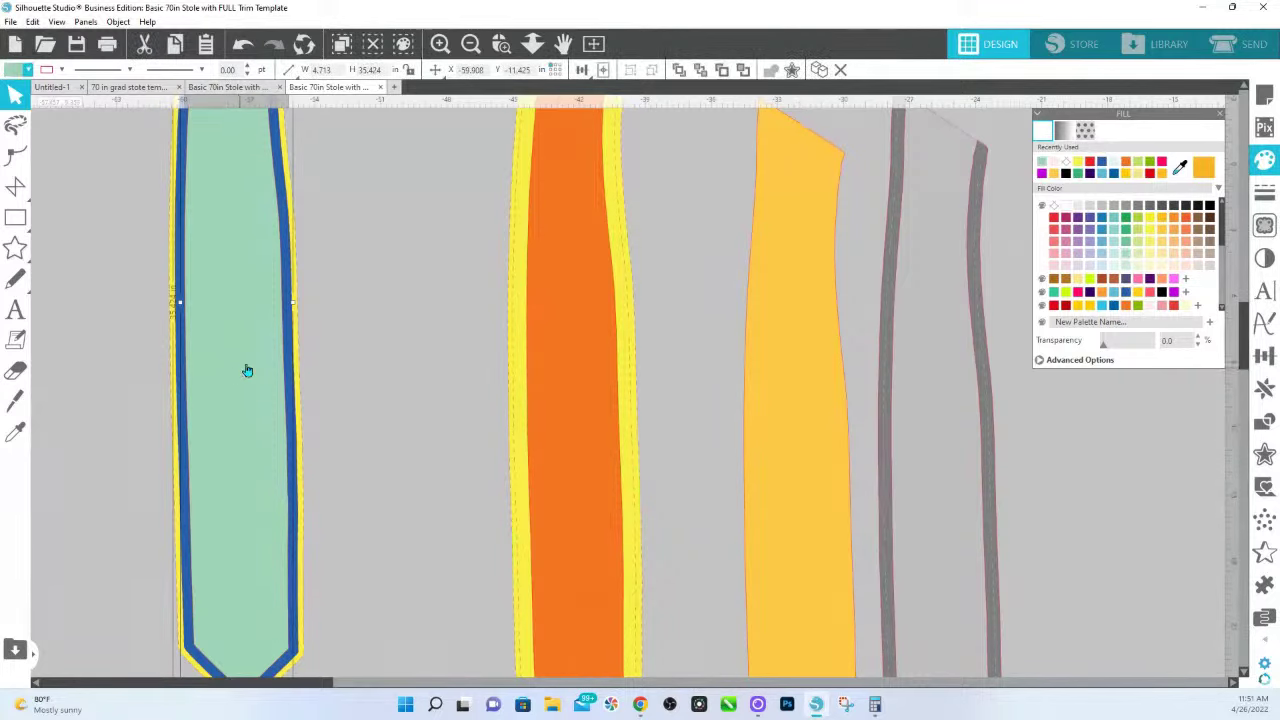
left_click_drag(603, 351, 560, 342)
left_click(237, 446)
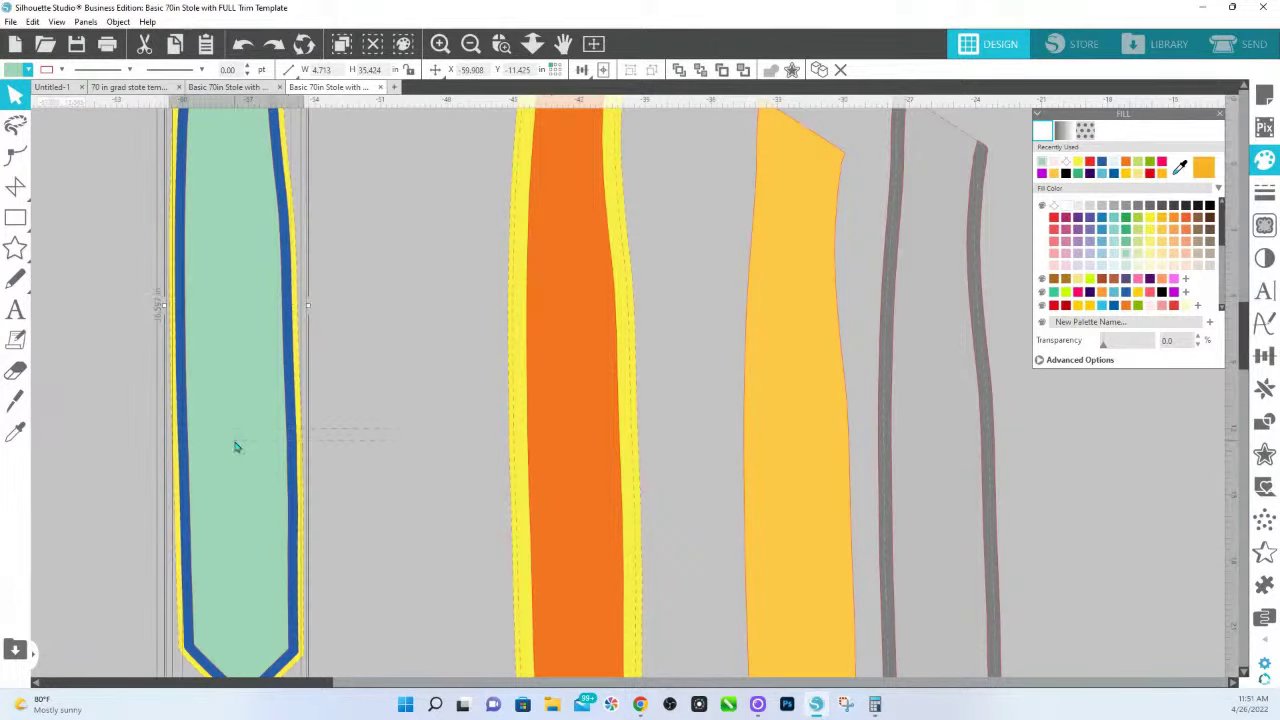
left_click(388, 366)
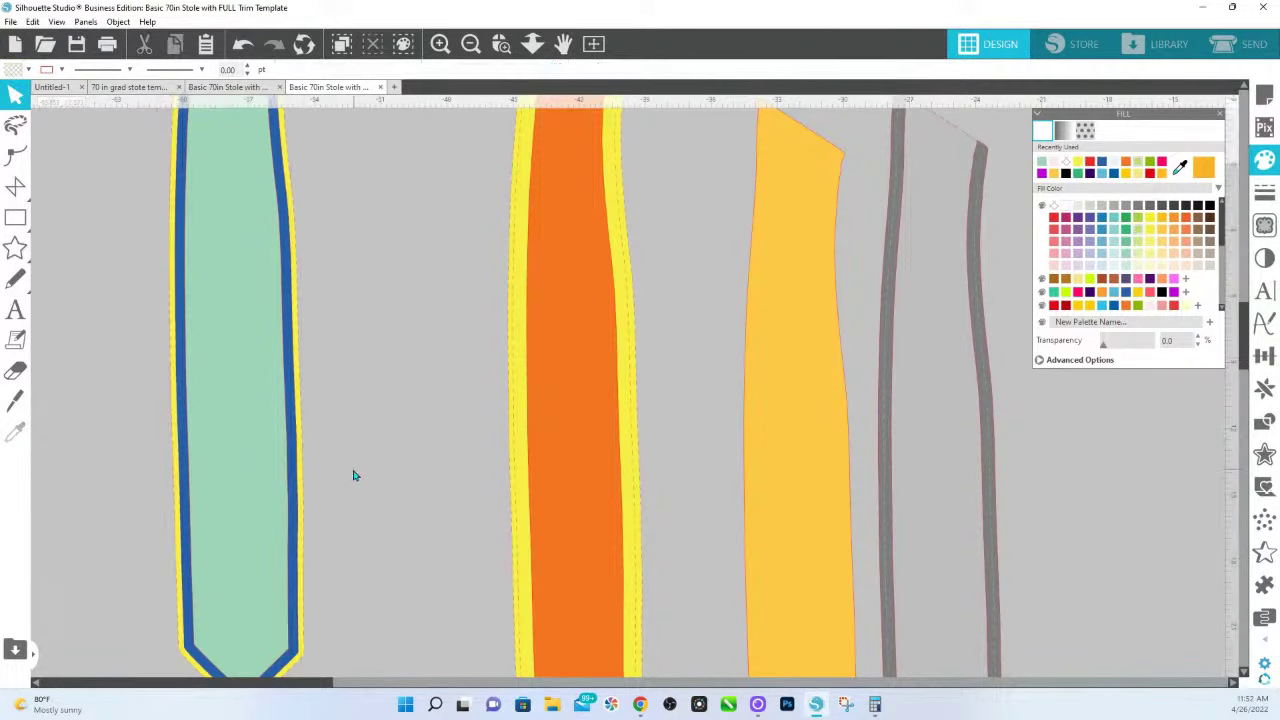
Edit the pale green body's points, raising the corners of its slanted top edge to the yellow trim's outer edge
left_click(250, 428)
scroll(249, 427, "up", 5)
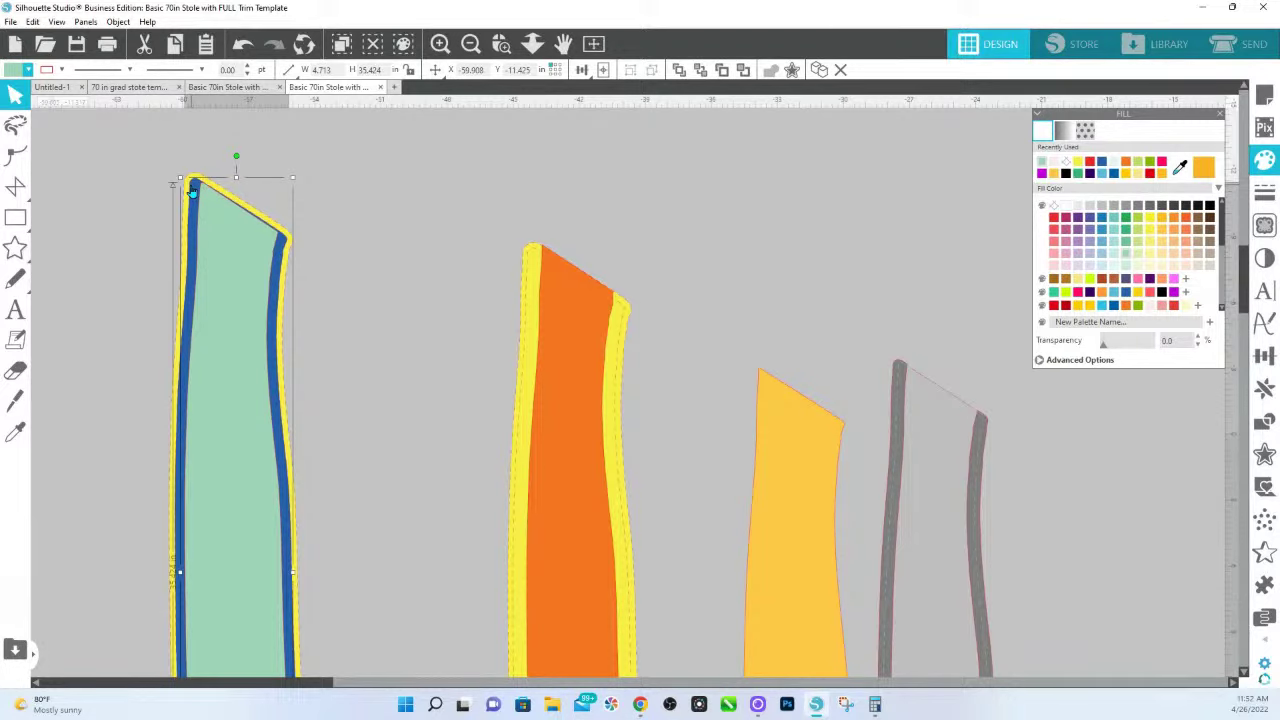
left_click(314, 186)
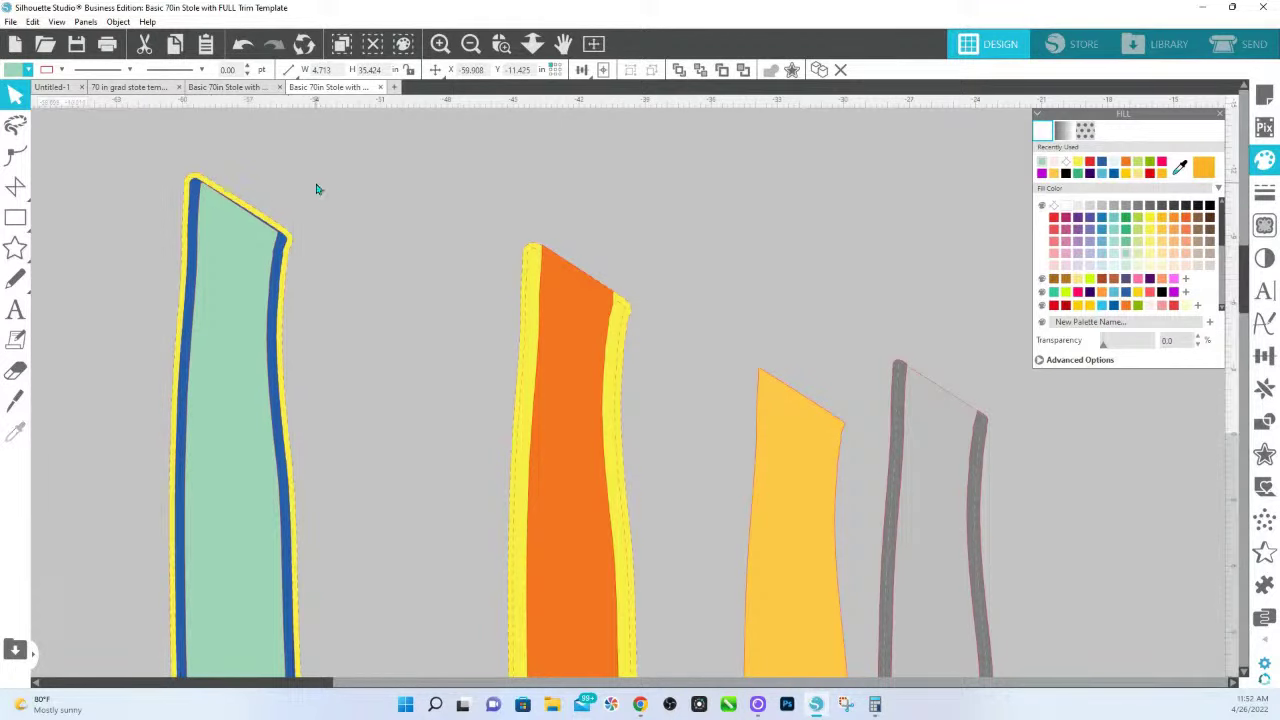
double_click(209, 249)
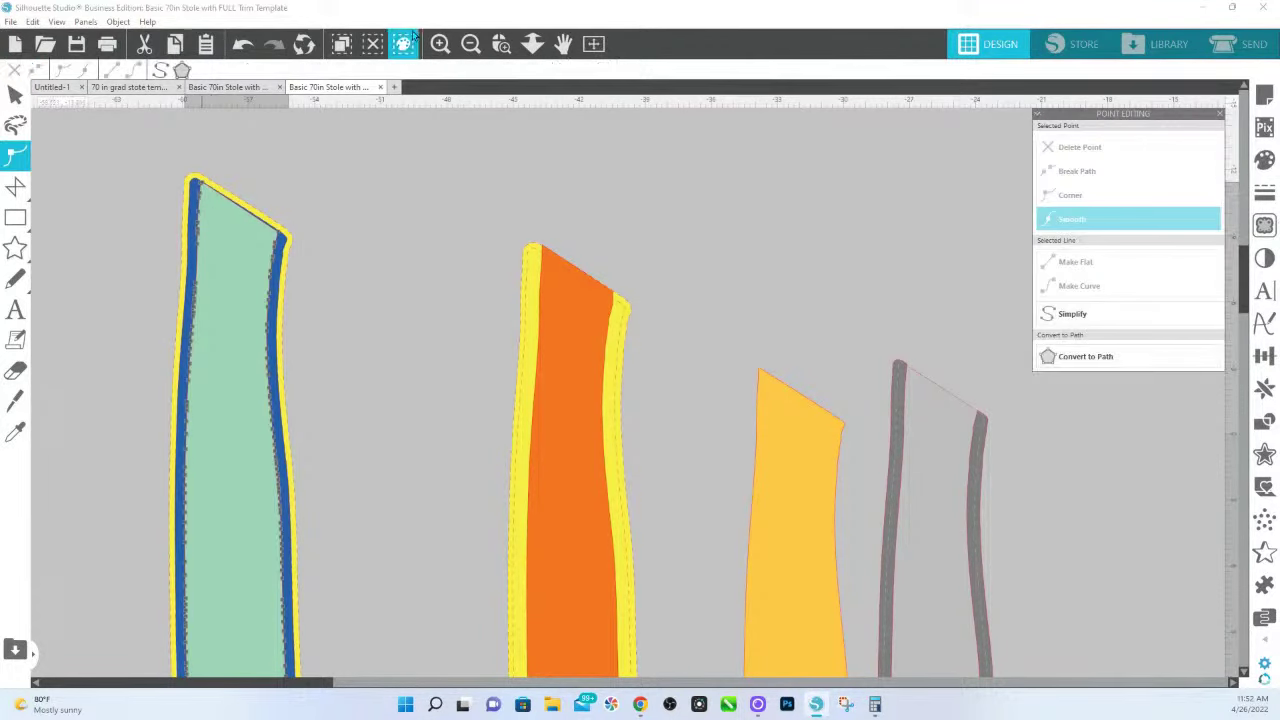
scroll(345, 287, "up", 5)
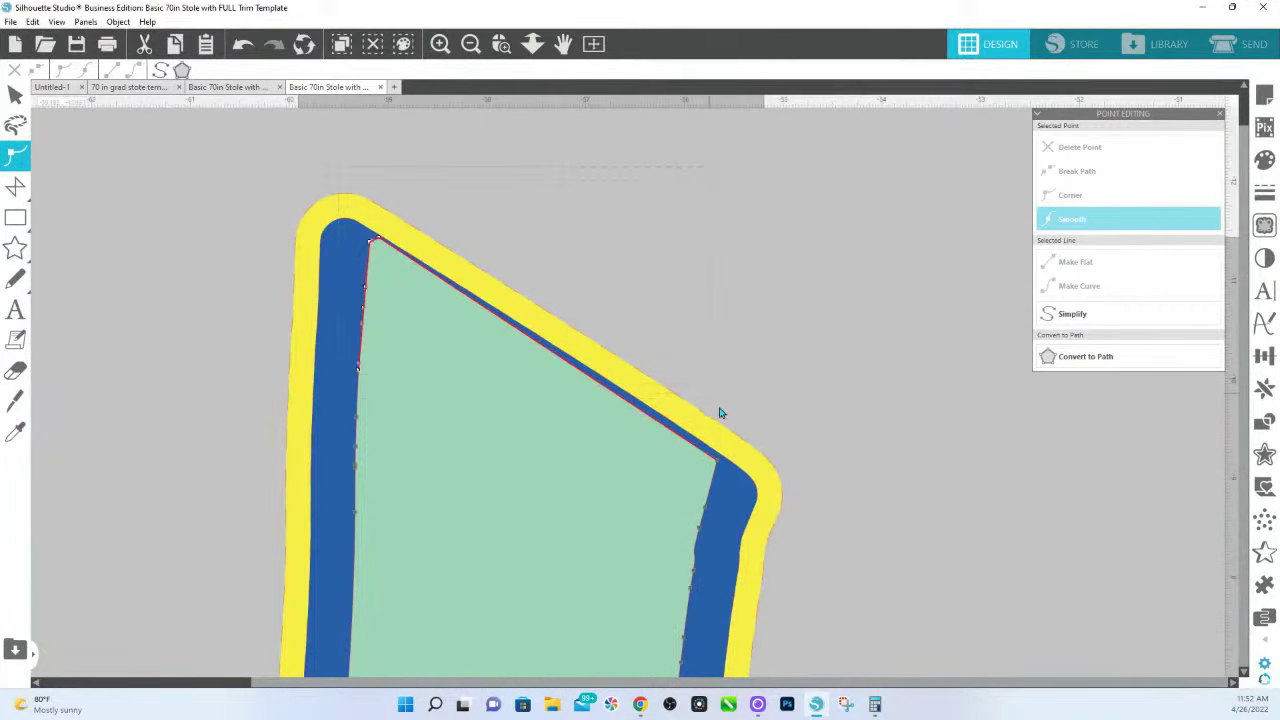
left_click(397, 210)
double_click(372, 246)
left_click(376, 242)
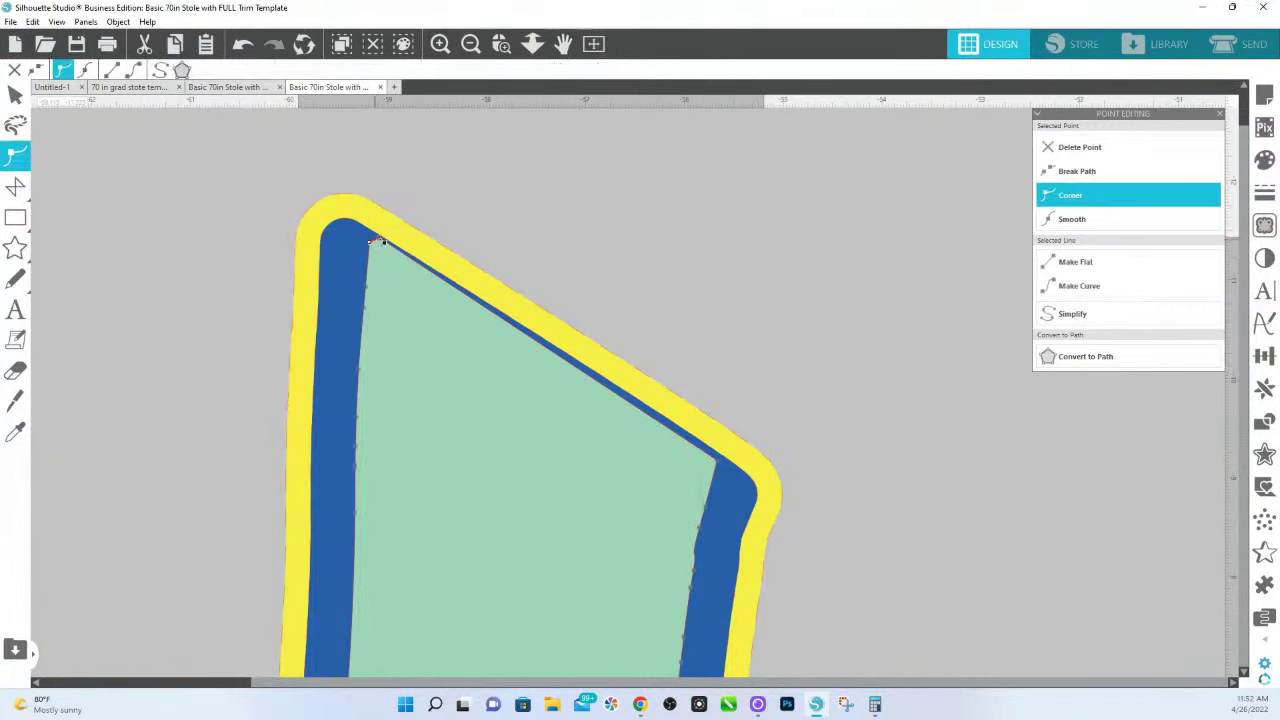
left_click(717, 463)
left_click_drag(717, 463, 723, 429)
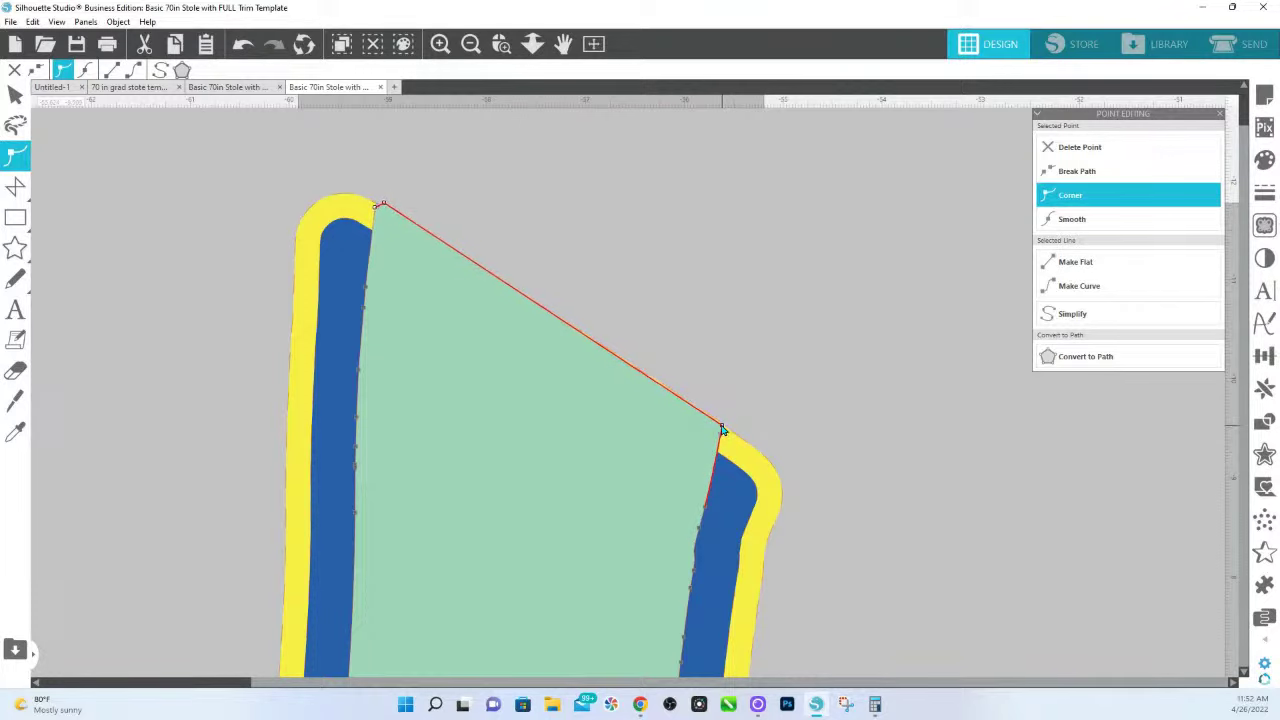
left_click(623, 289)
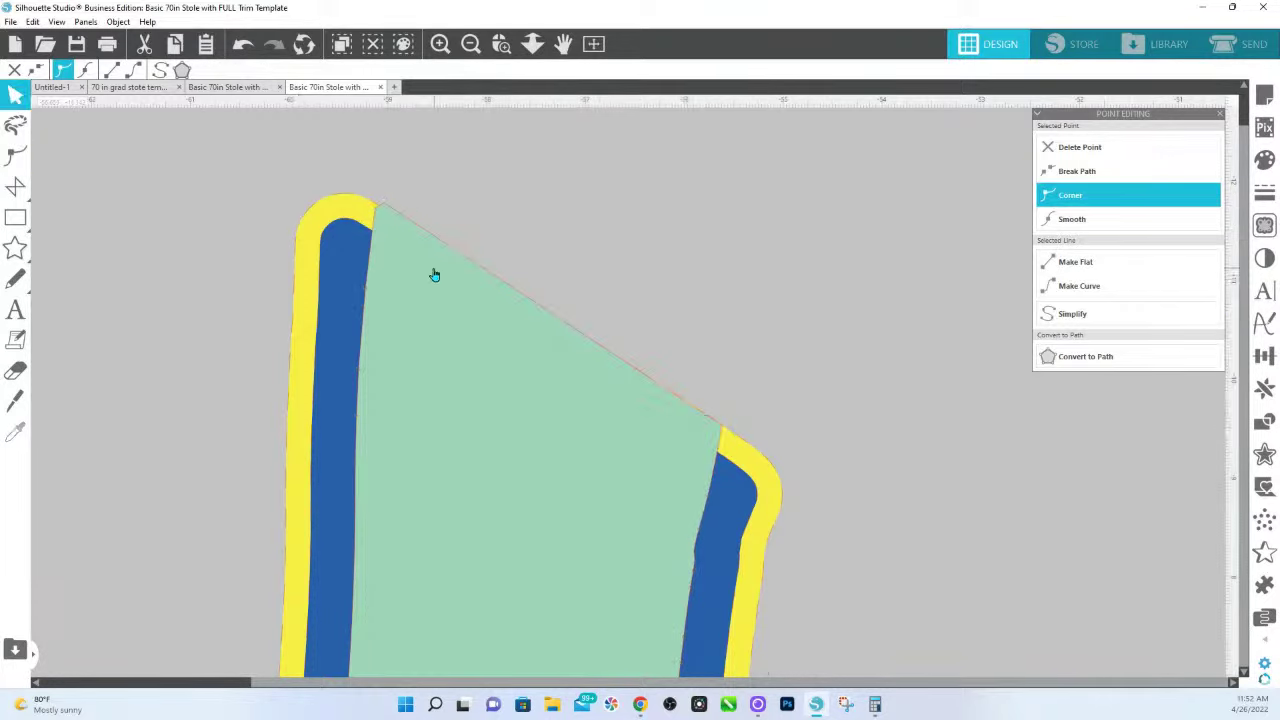
Delete the extra point at the pale green body's upper-left corner and realign that corner with the trim's outer edge
left_click(380, 208)
left_click(1079, 147)
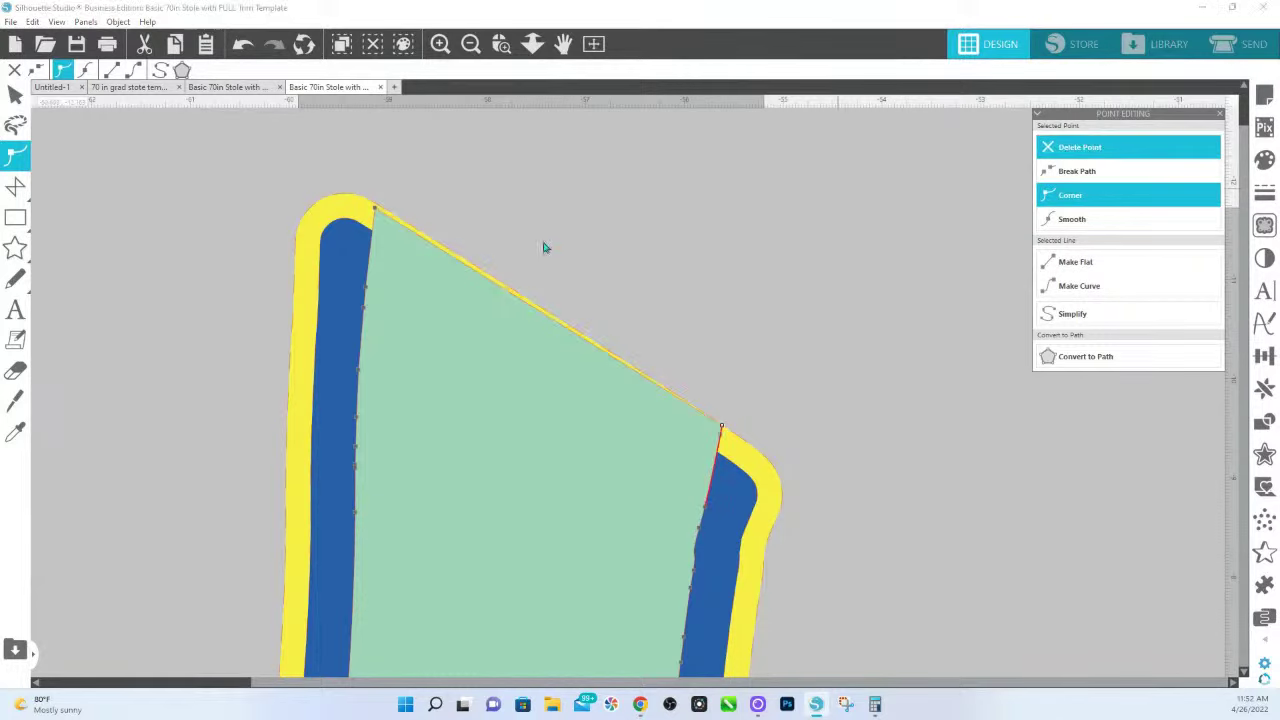
left_click(380, 210)
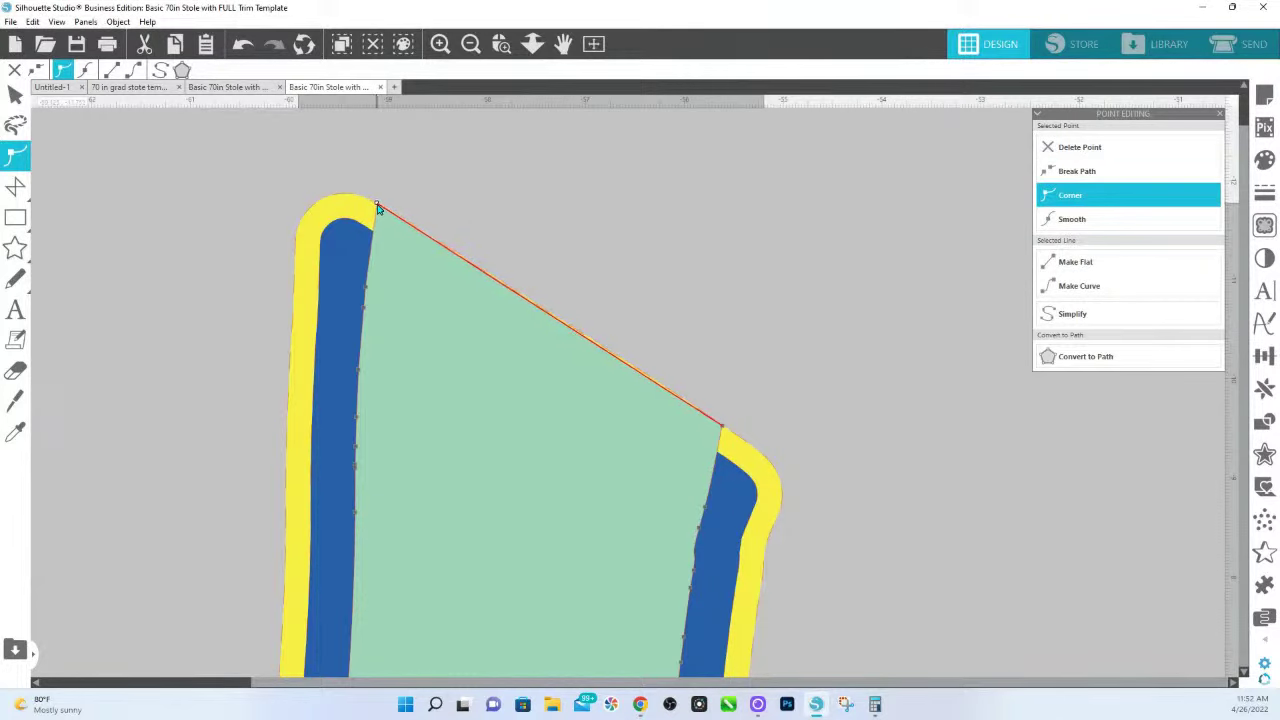
left_click(540, 204)
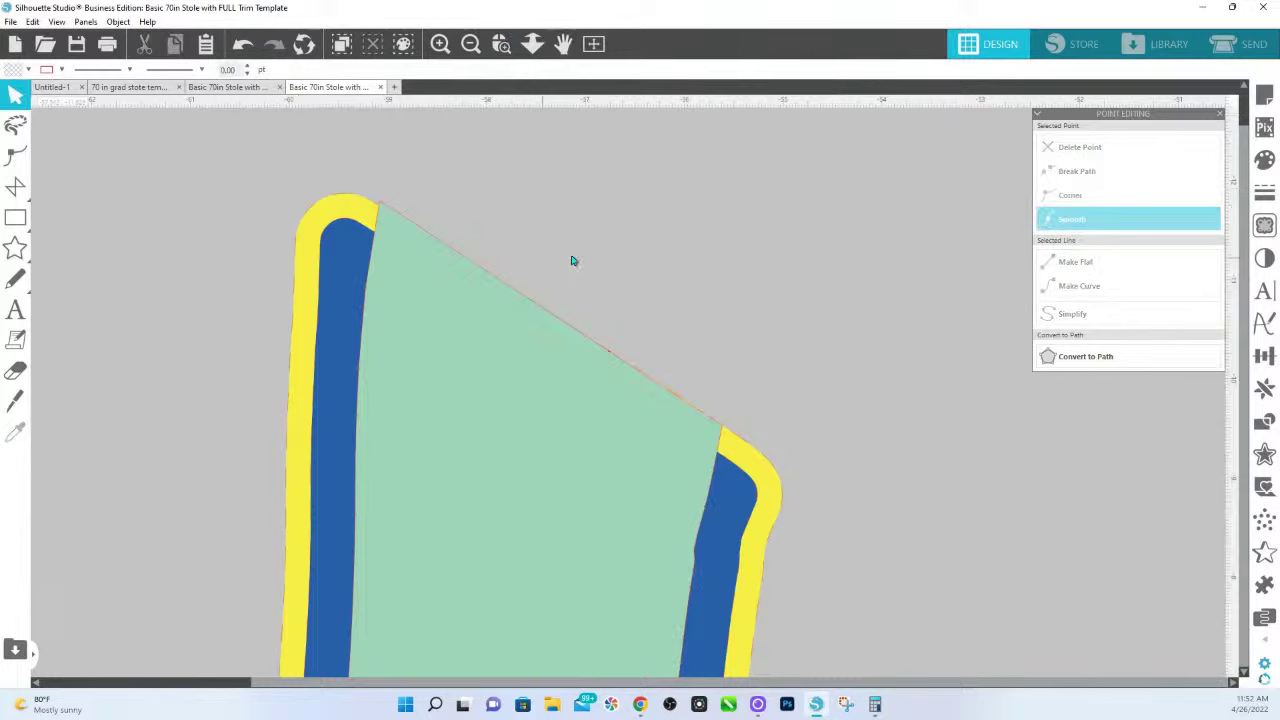
double_click(394, 224)
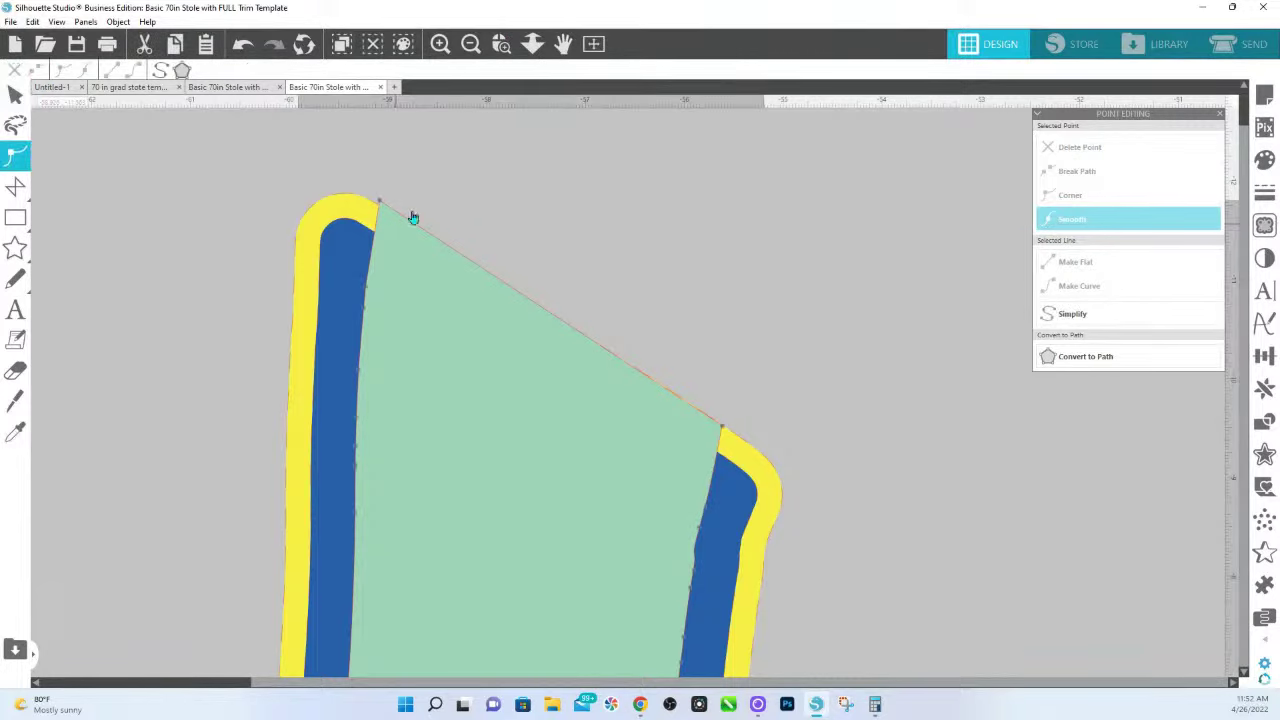
key("k")
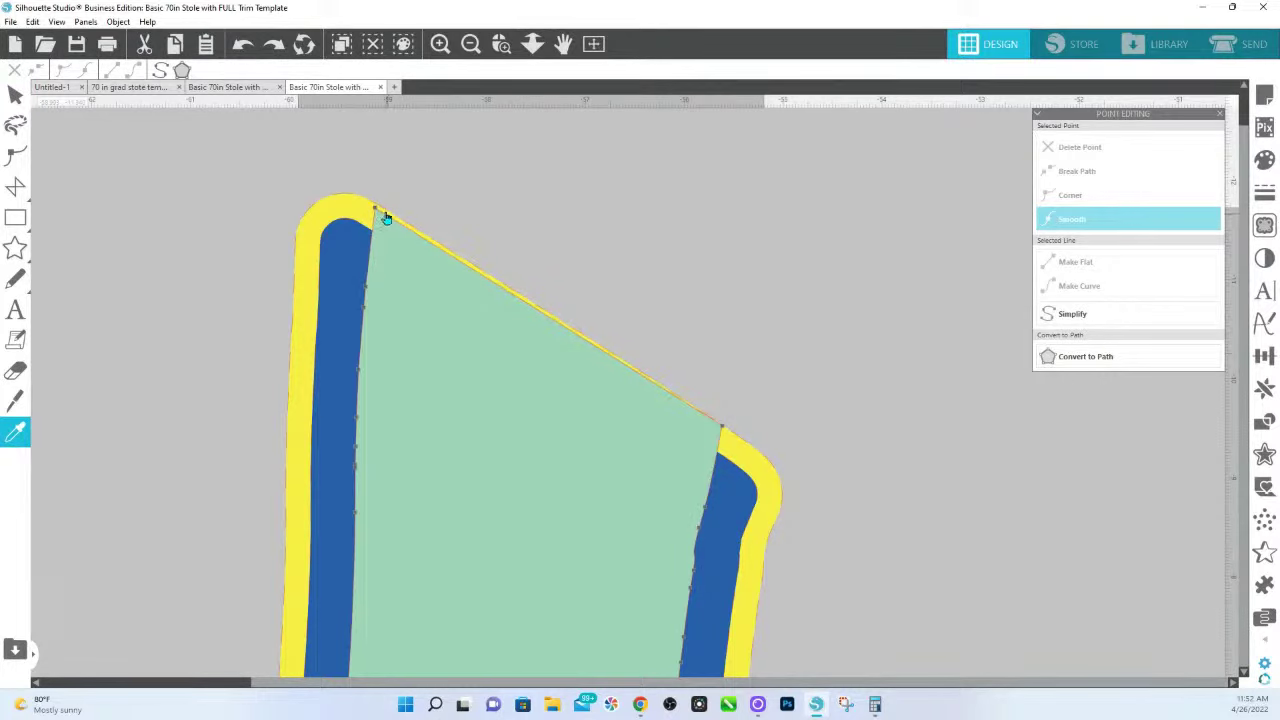
double_click(379, 213)
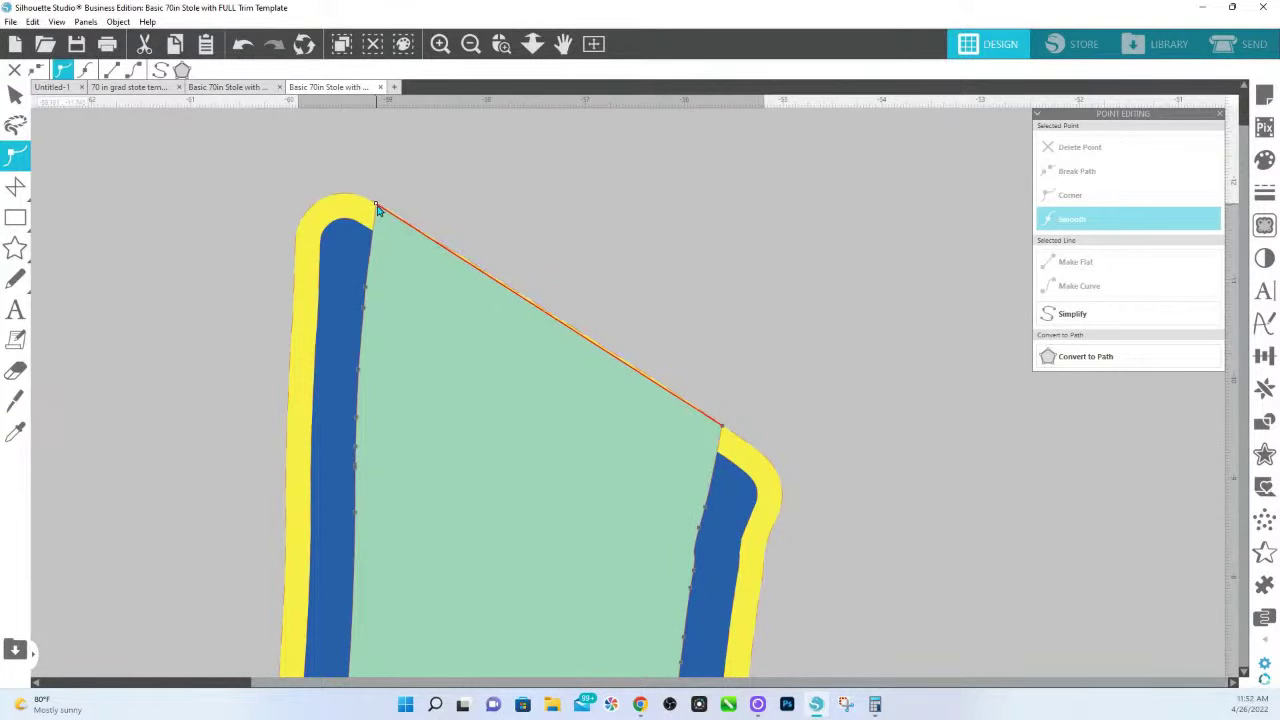
key("Escape")
Subtract the pale green body from the yellow trim shape behind it
left_click(394, 231)
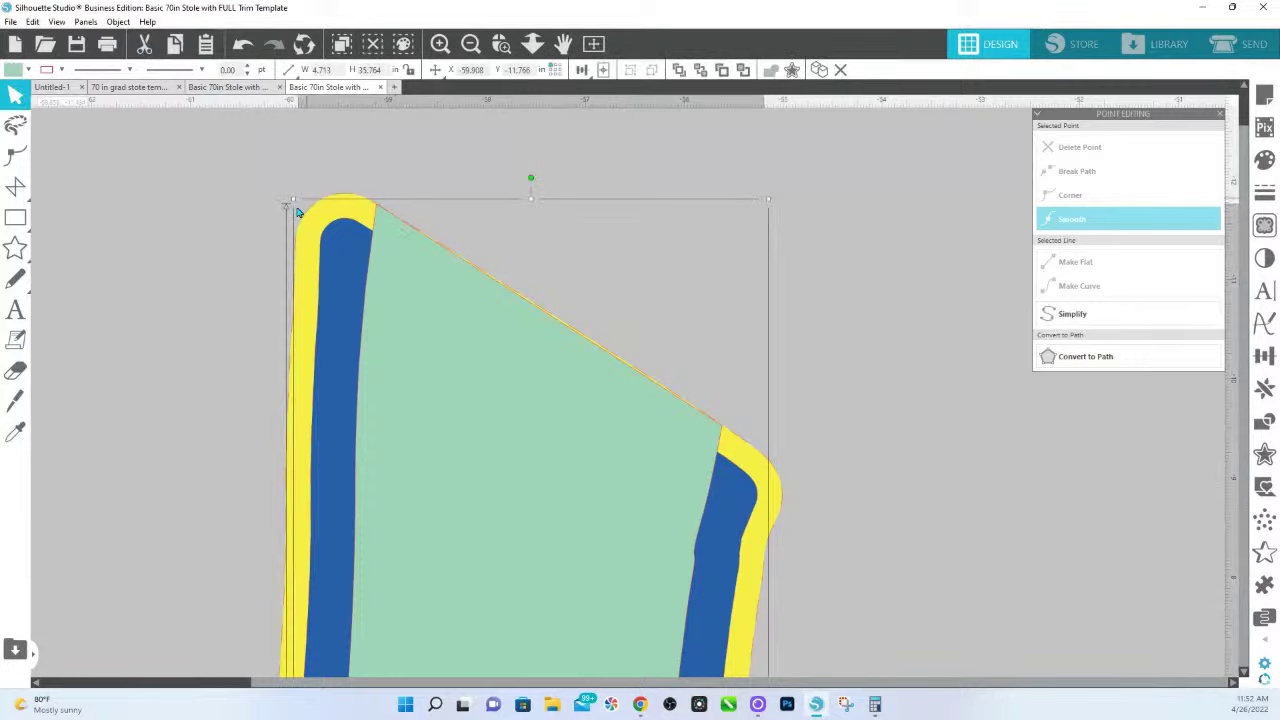
left_click(352, 210)
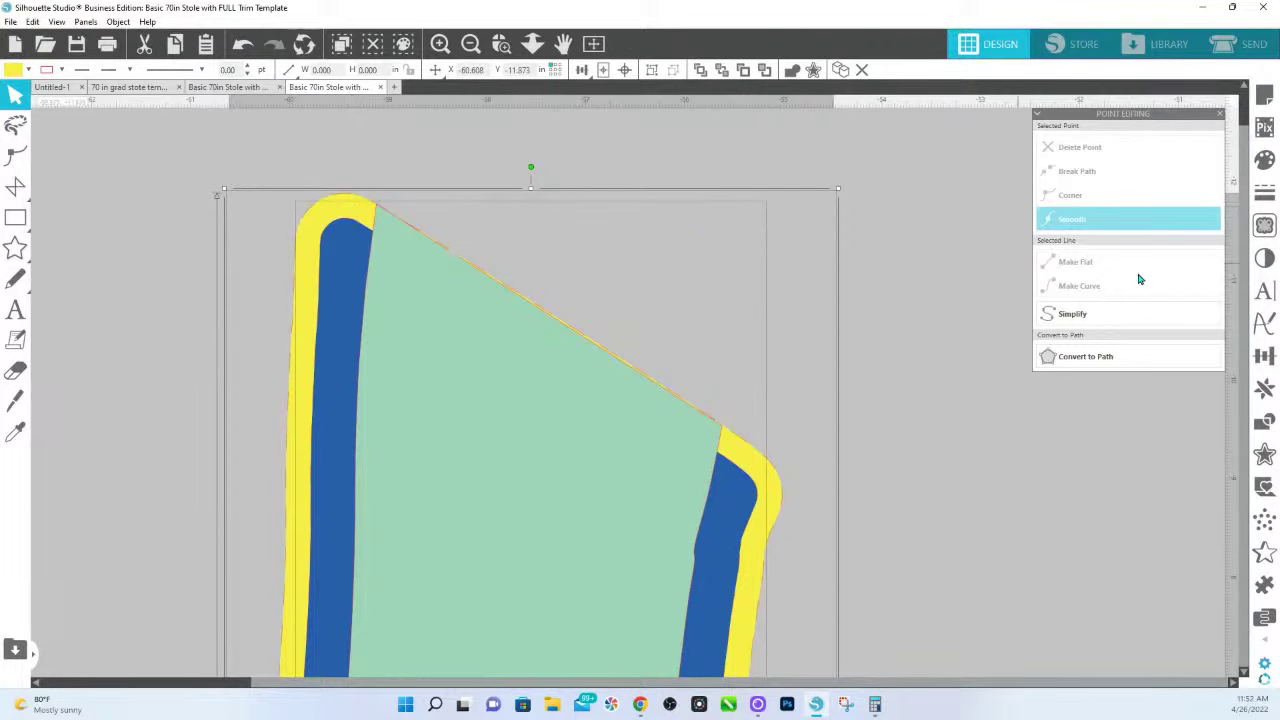
left_click(1264, 421)
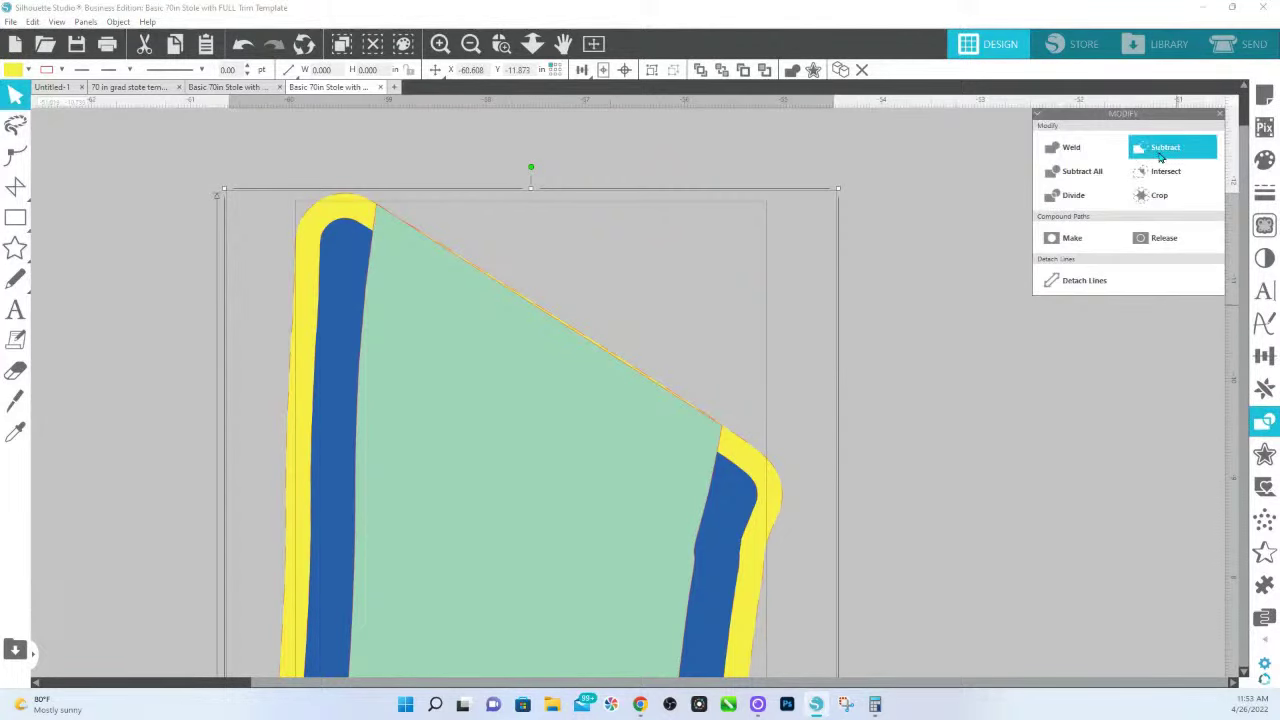
left_click(1167, 150)
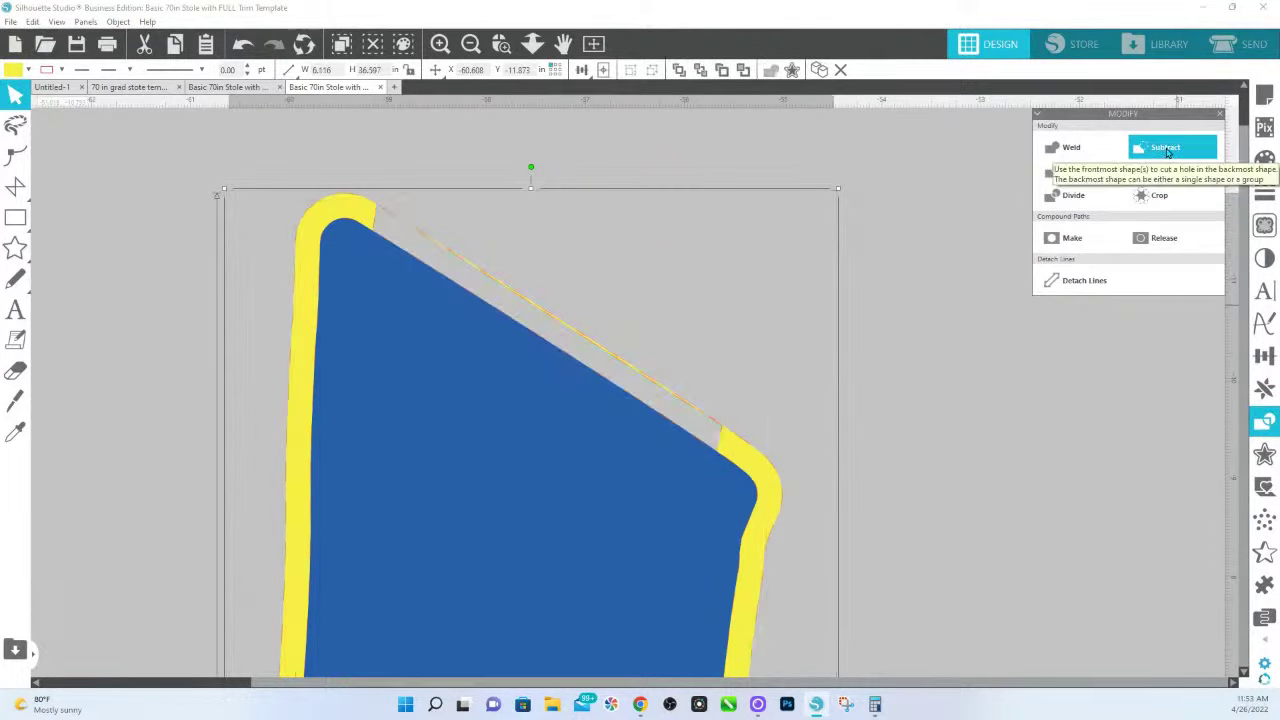
left_click(651, 217)
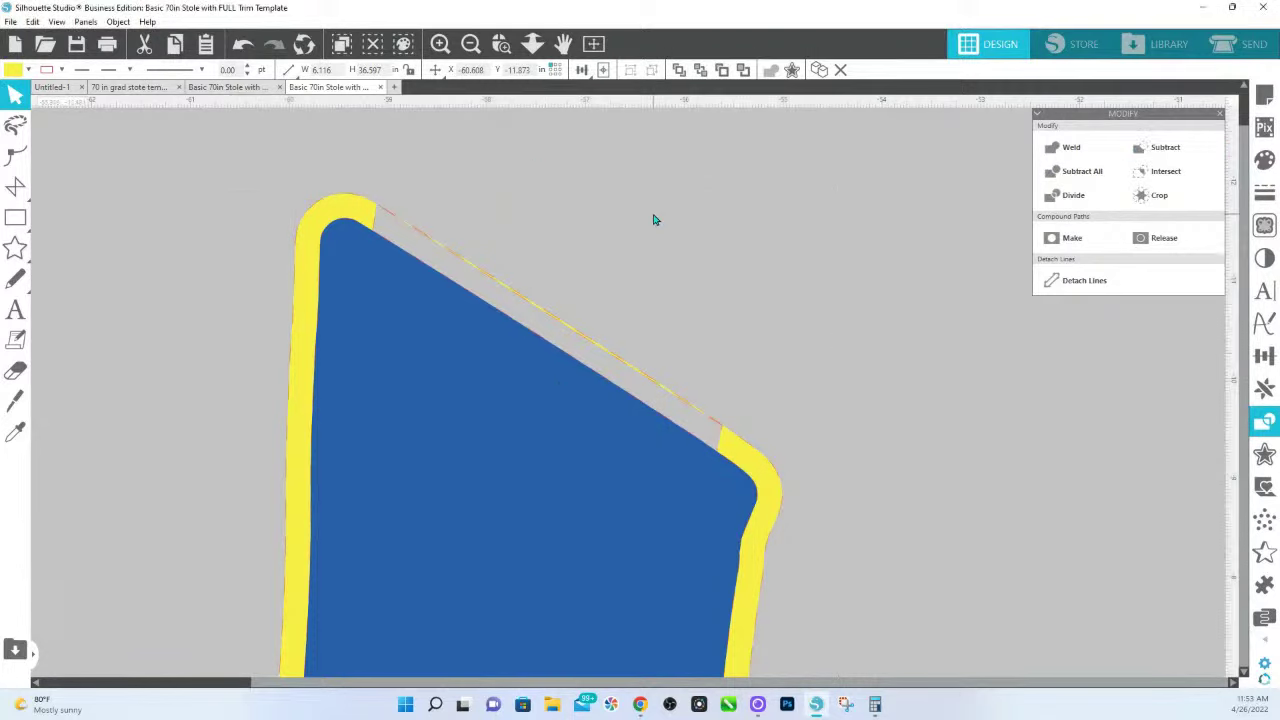
Send the blue shape to the back and delete the lime green shape inside the yellow trim
left_click(508, 360)
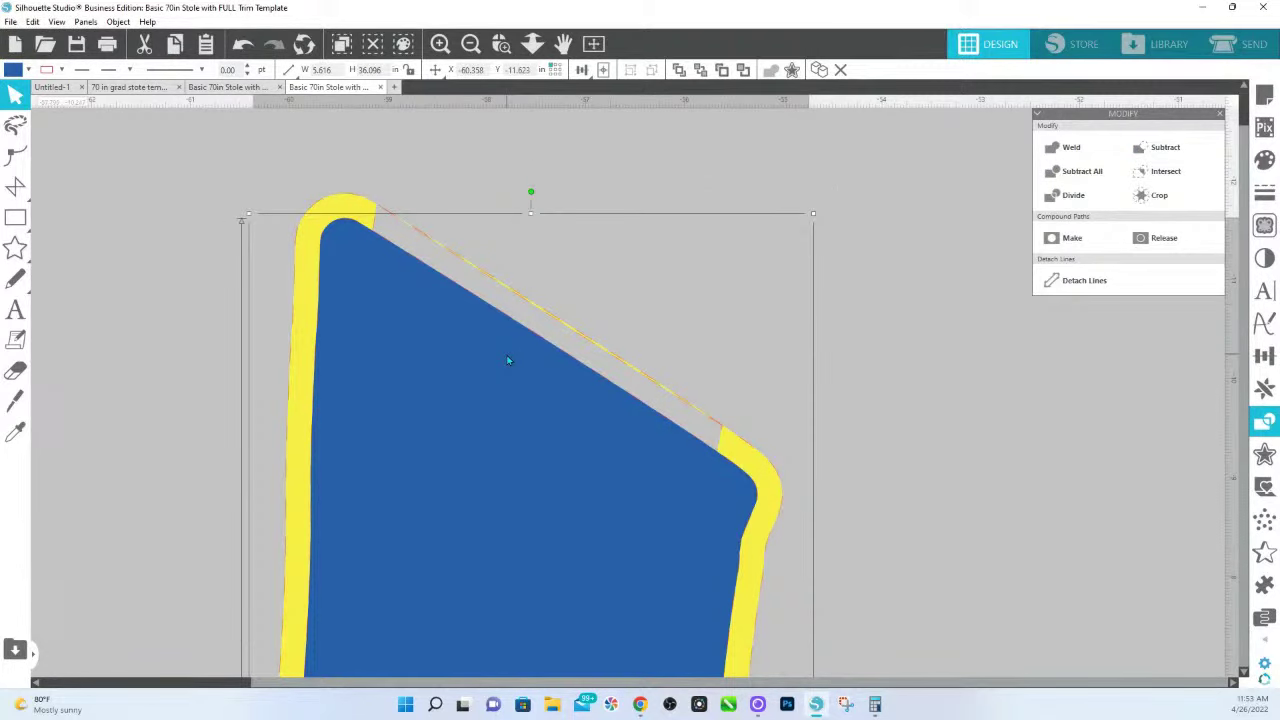
right_click(508, 360)
left_click(580, 272)
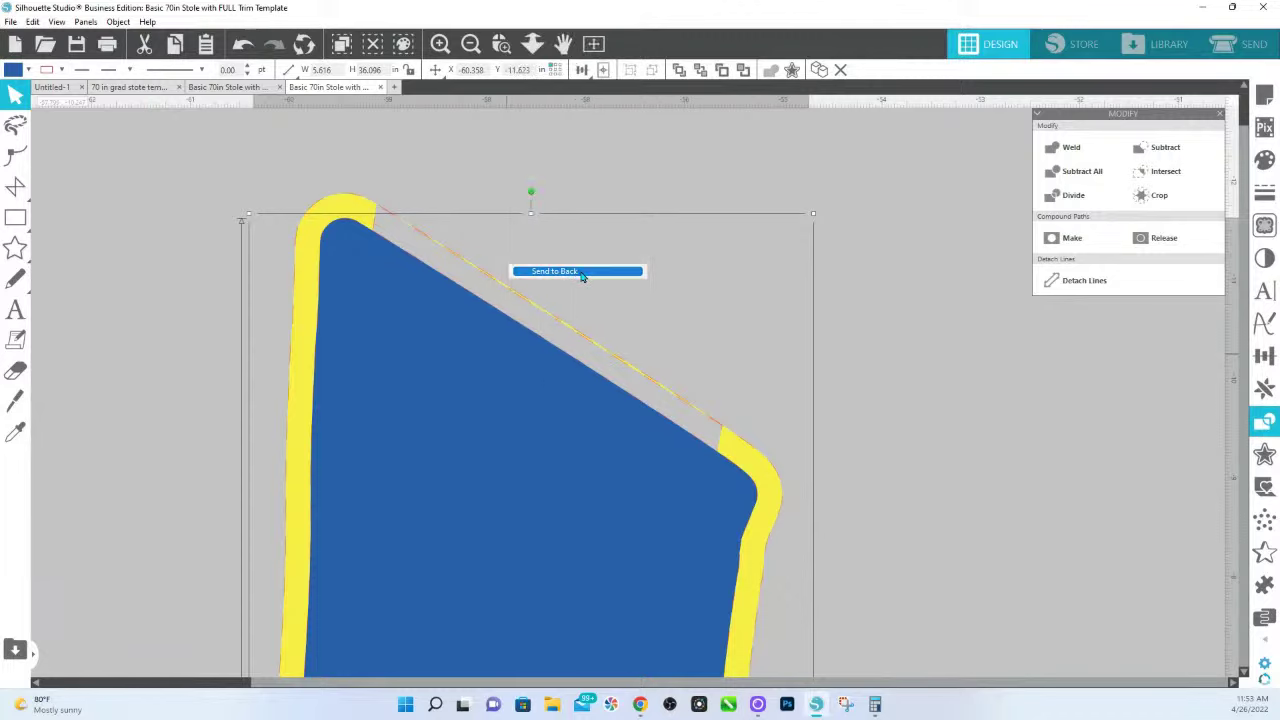
left_click(447, 438)
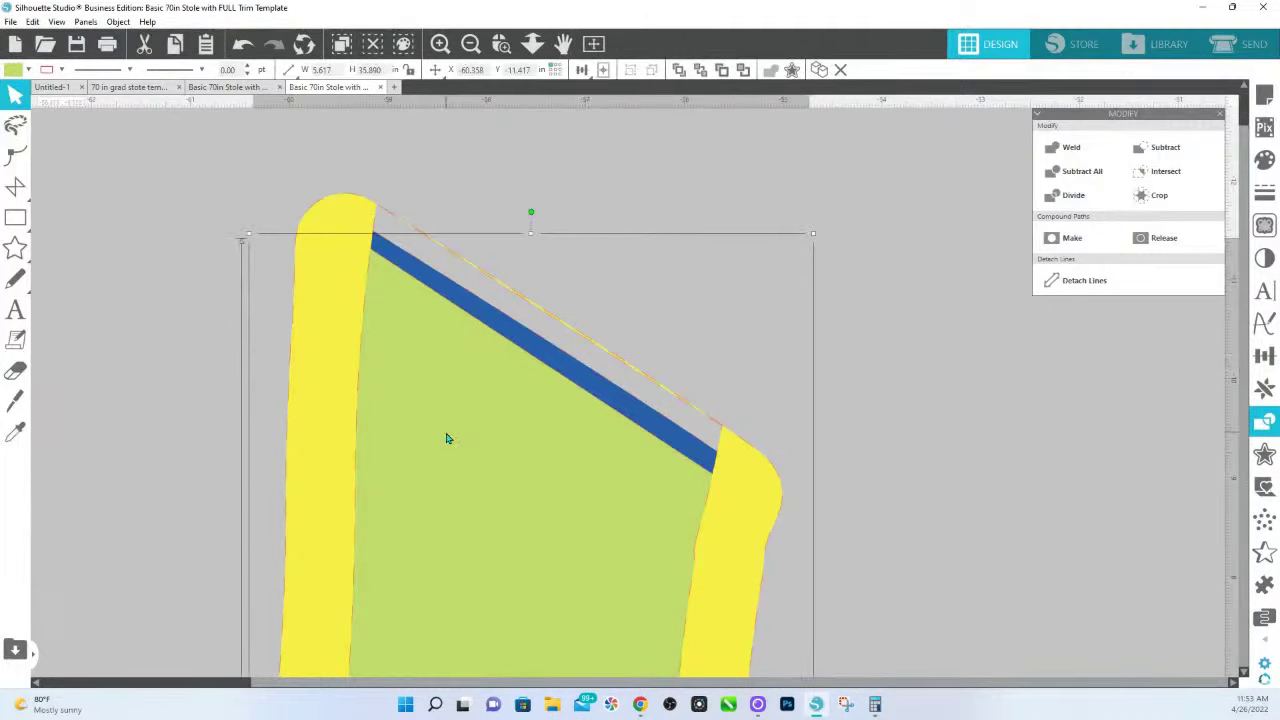
key("Delete")
Edit the blue body's points, moving its slanted top edge up to meet the yellow trim's upper edge
left_click(426, 303)
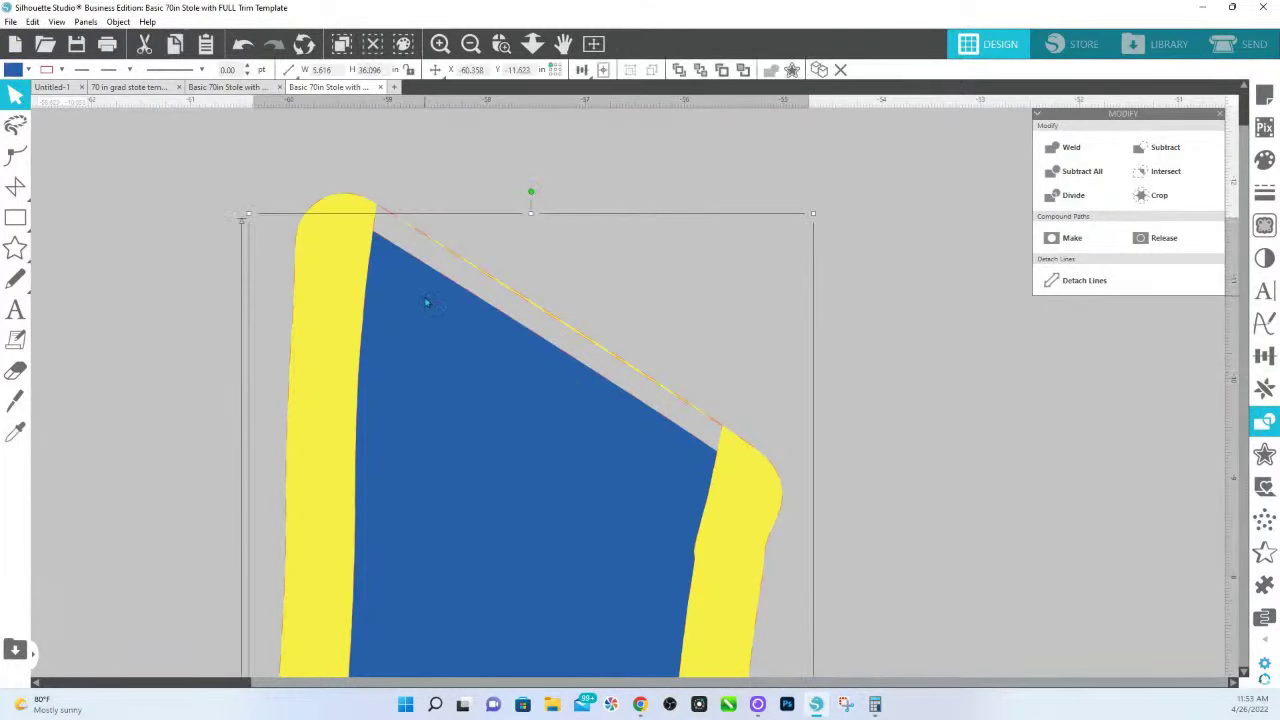
double_click(362, 234)
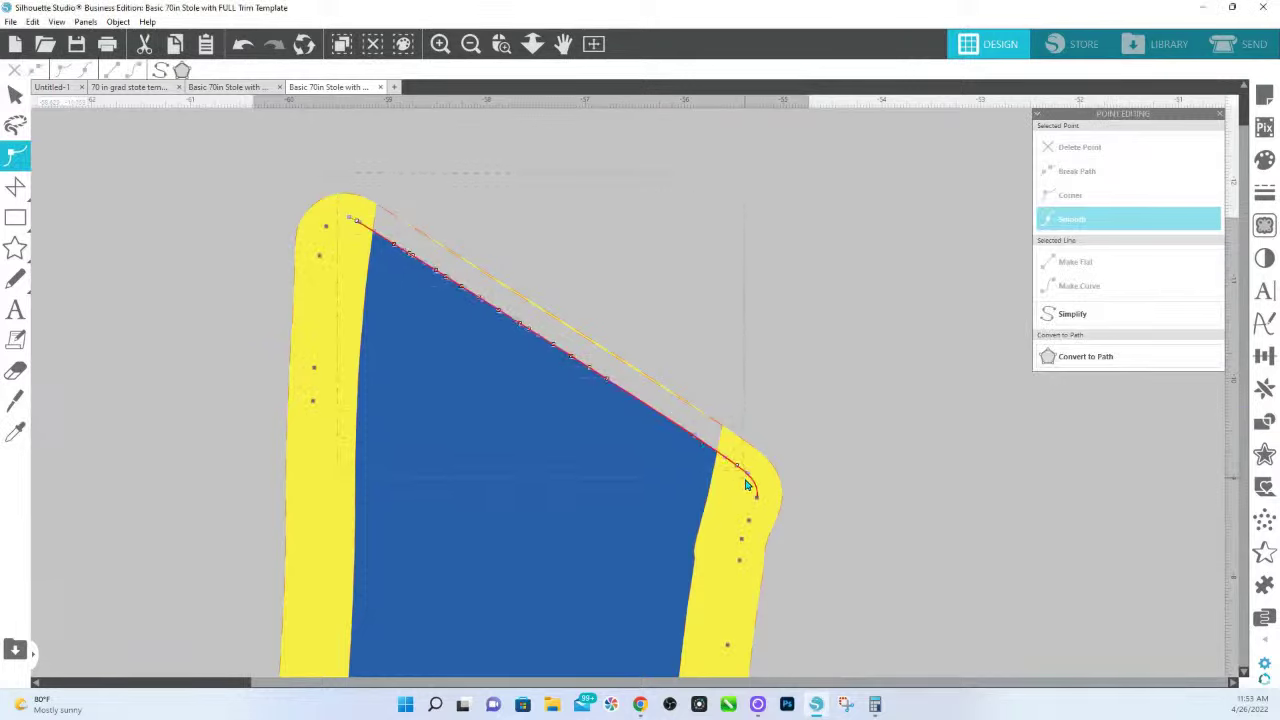
left_click(84, 70)
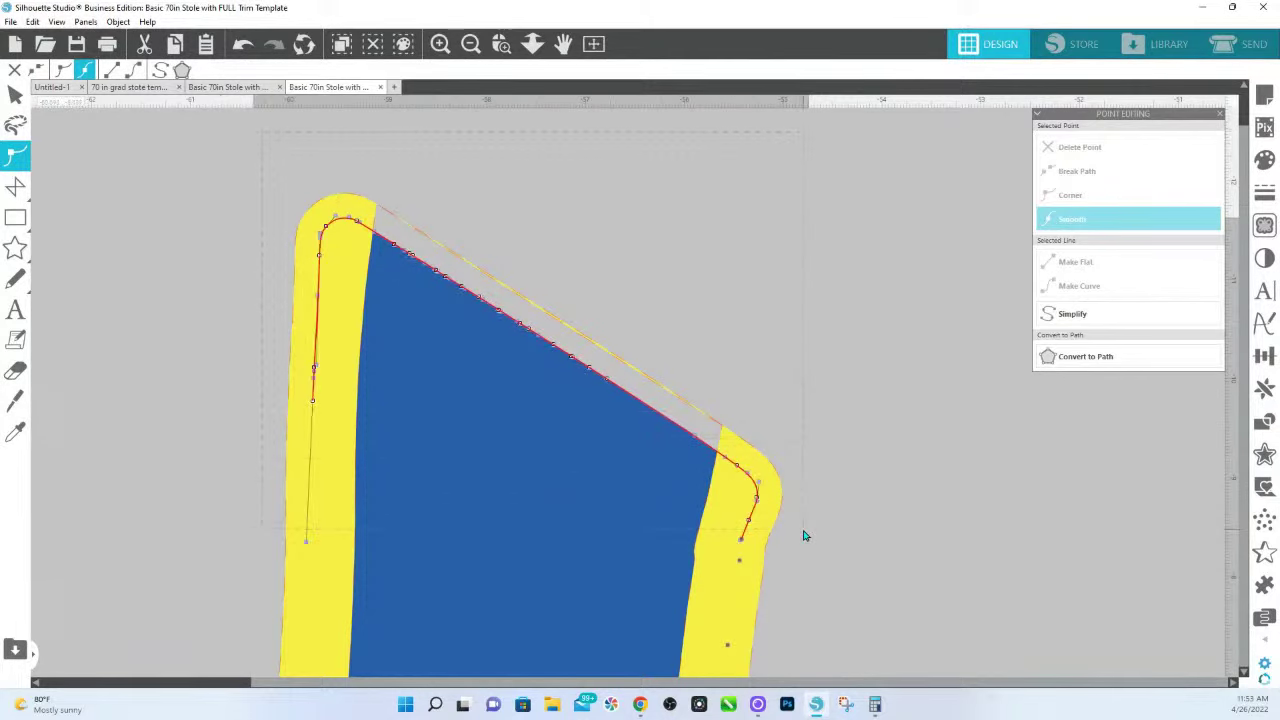
left_click_drag(749, 503, 762, 478)
left_click(776, 379)
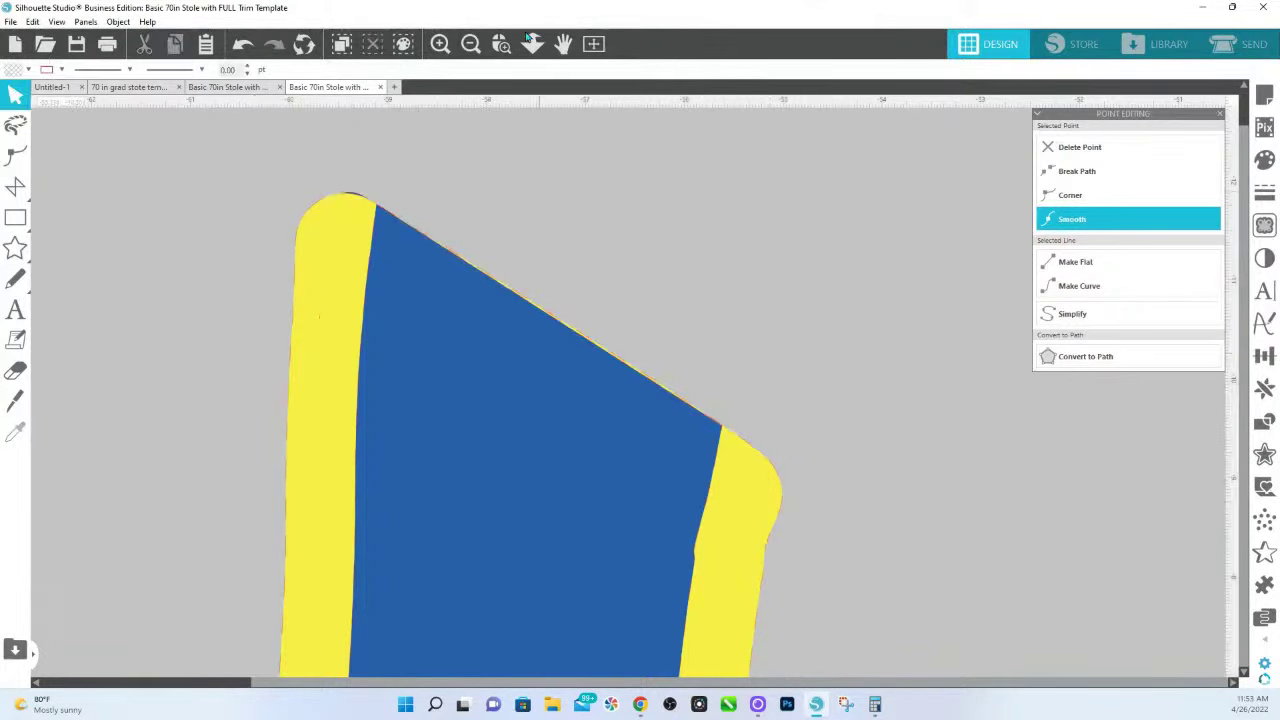
Fill the blue body of the leftmost stole with black
left_click(532, 43)
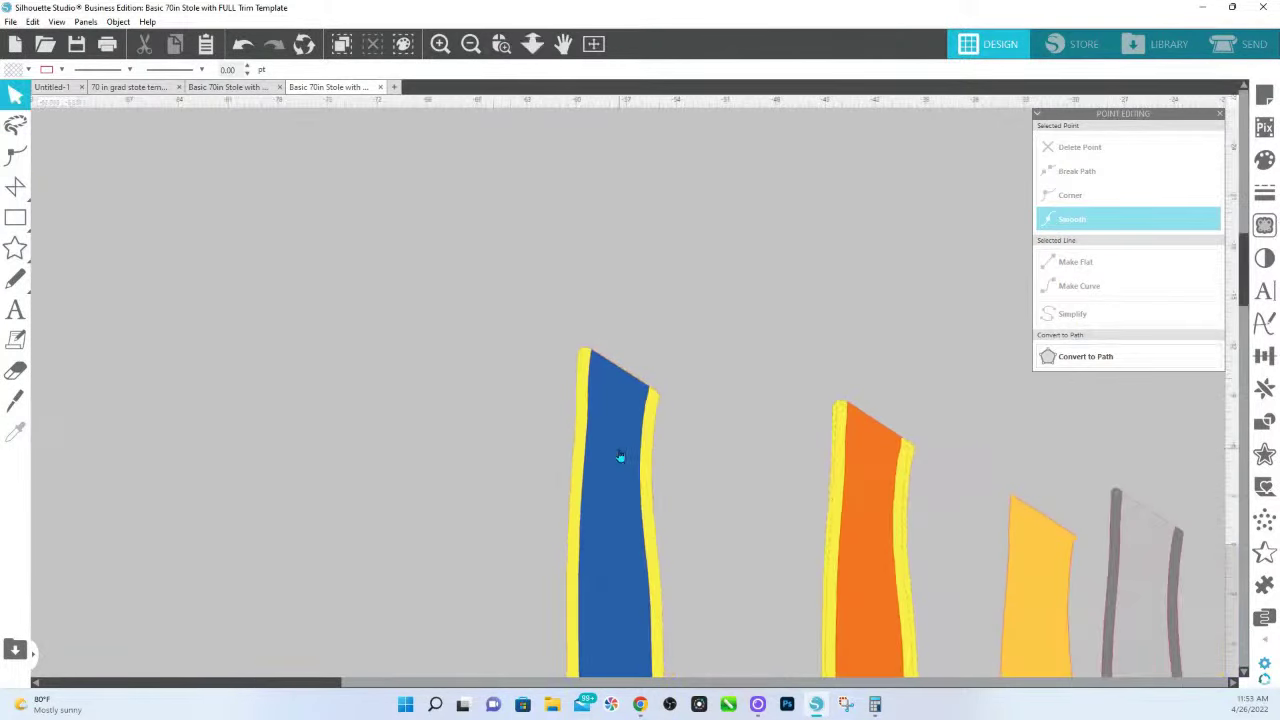
scroll(620, 455, "down", 5)
left_click(616, 556)
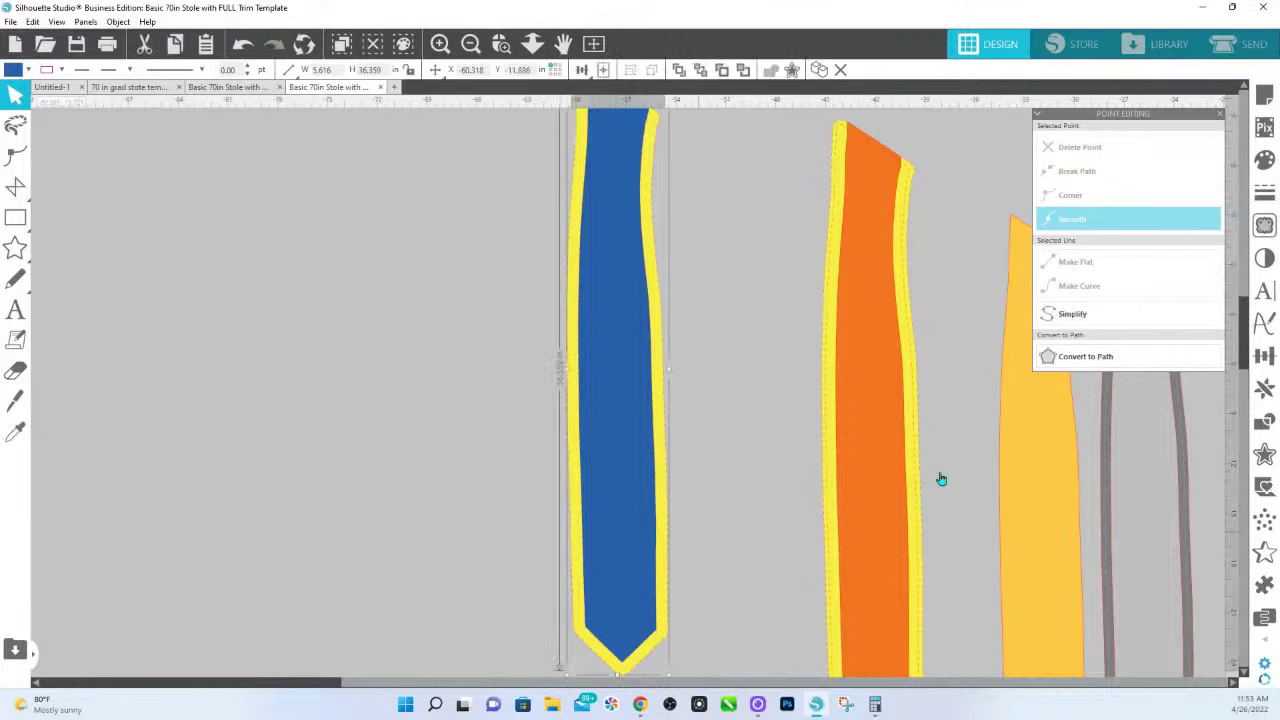
left_click(1264, 160)
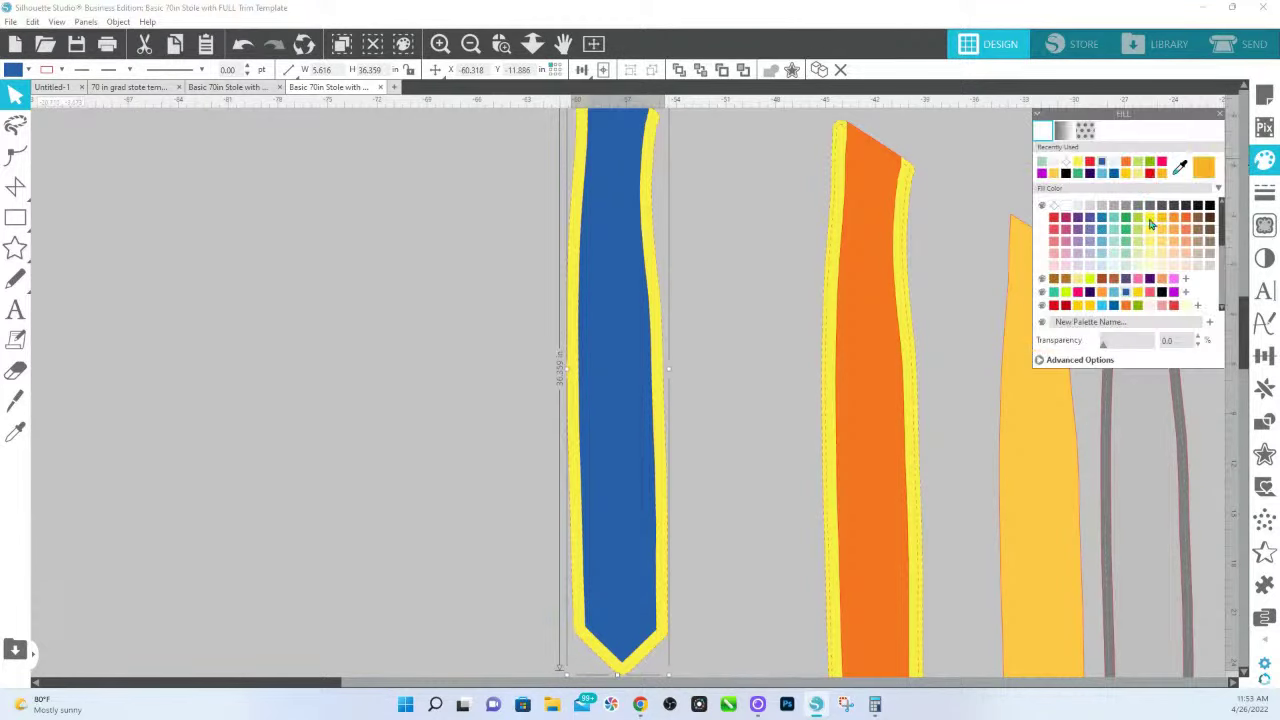
left_click(1209, 205)
left_click(720, 373)
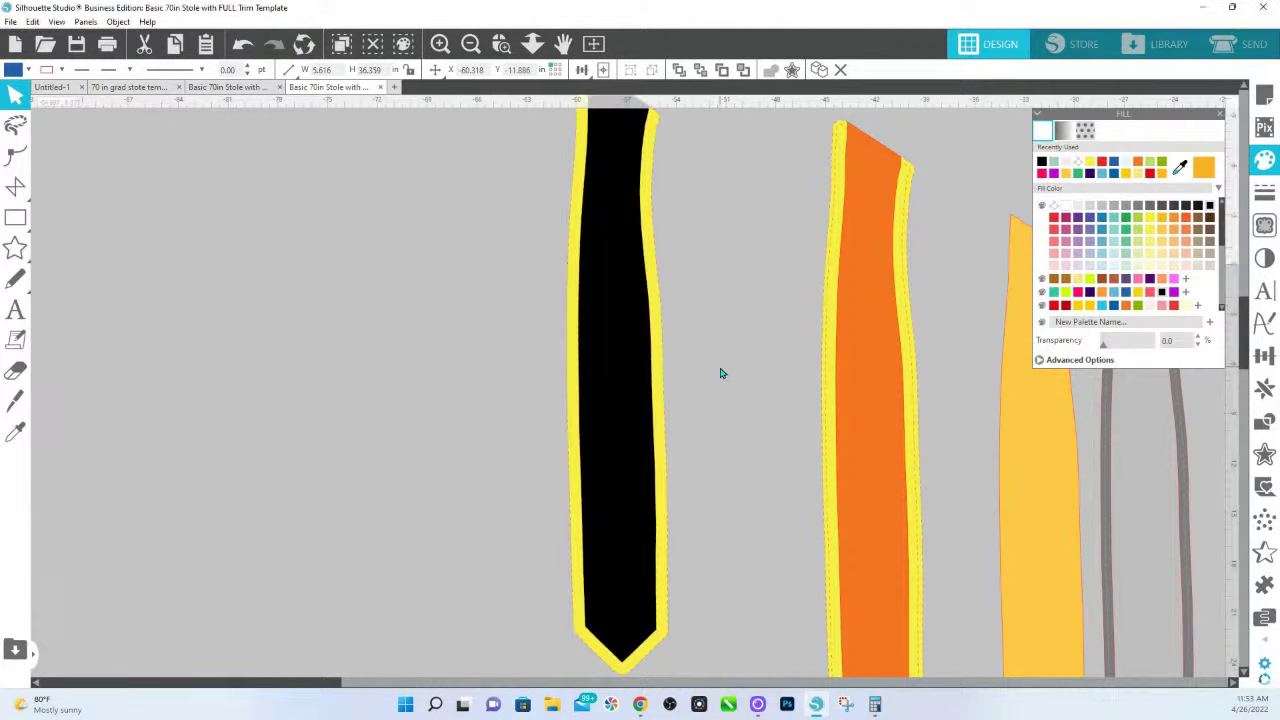
Fill the yellow trim around the black stole body with coral pink
left_click(660, 389)
left_click(1151, 292)
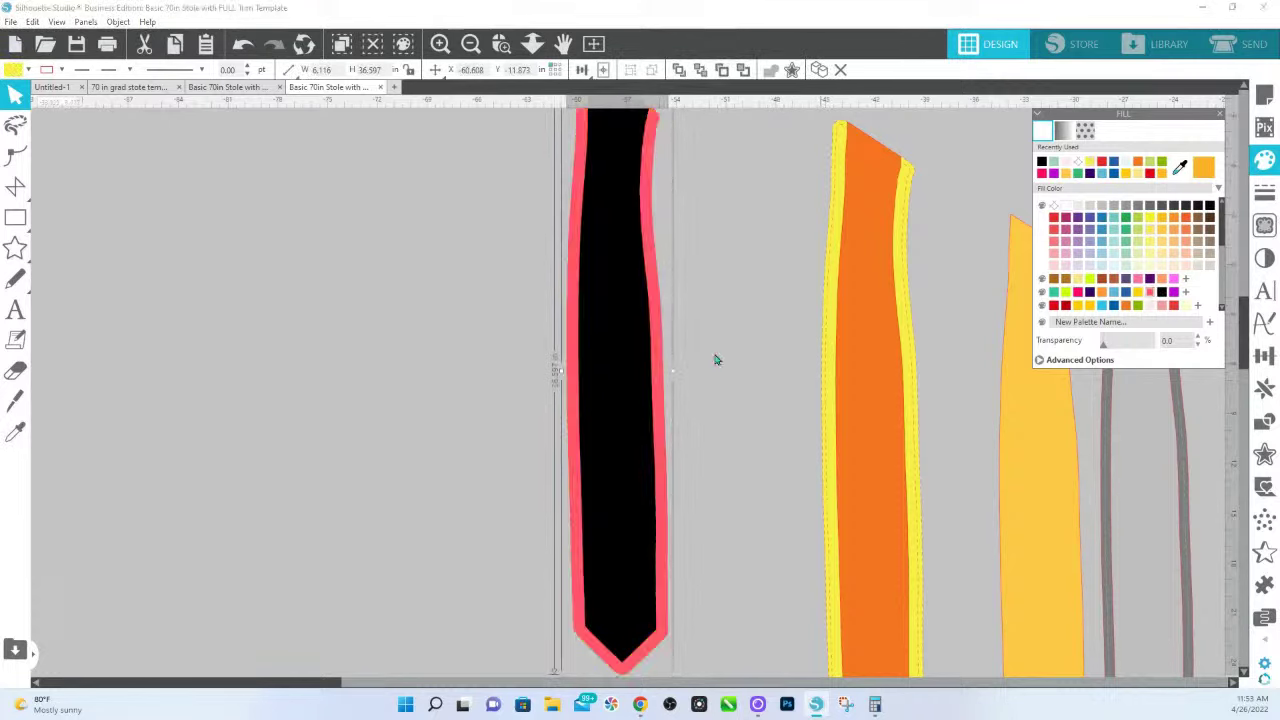
left_click(754, 403)
Try shifting the black and orange stole bodies within their trims, restoring their original positions
left_click_drag(623, 434, 591, 409)
key("Right")
key("Right")
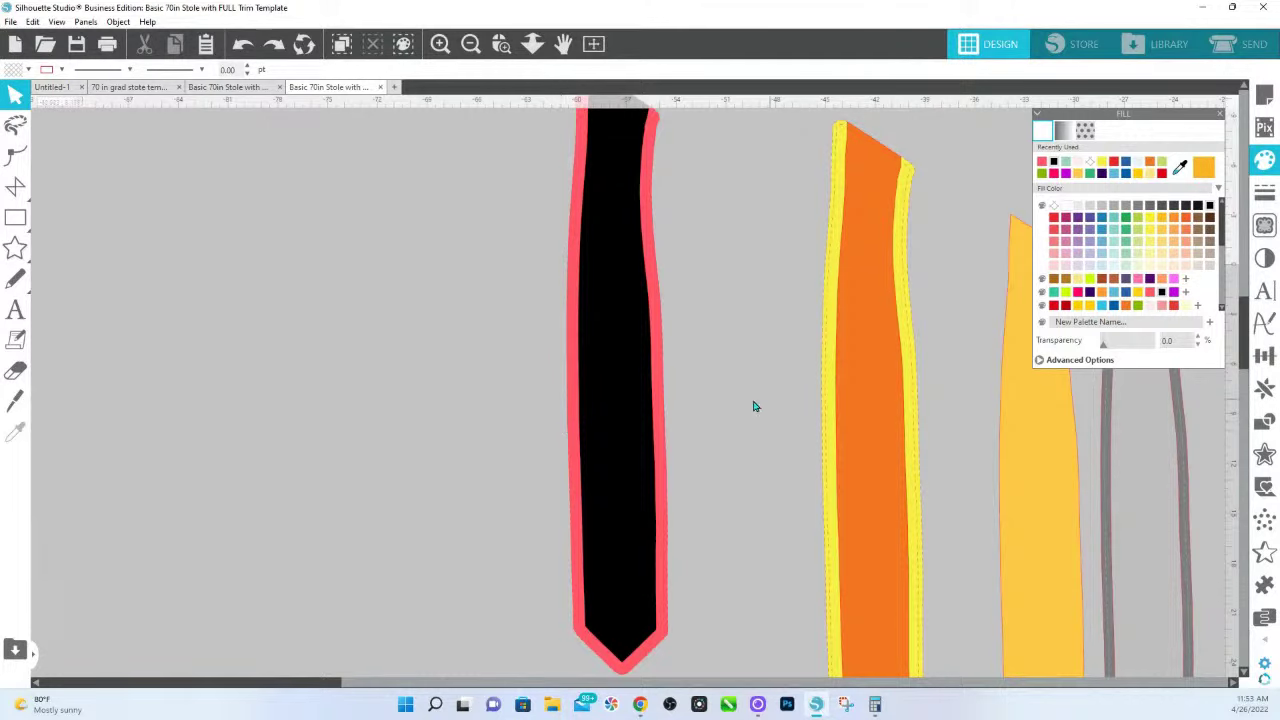
scroll(820, 427, "down", 3)
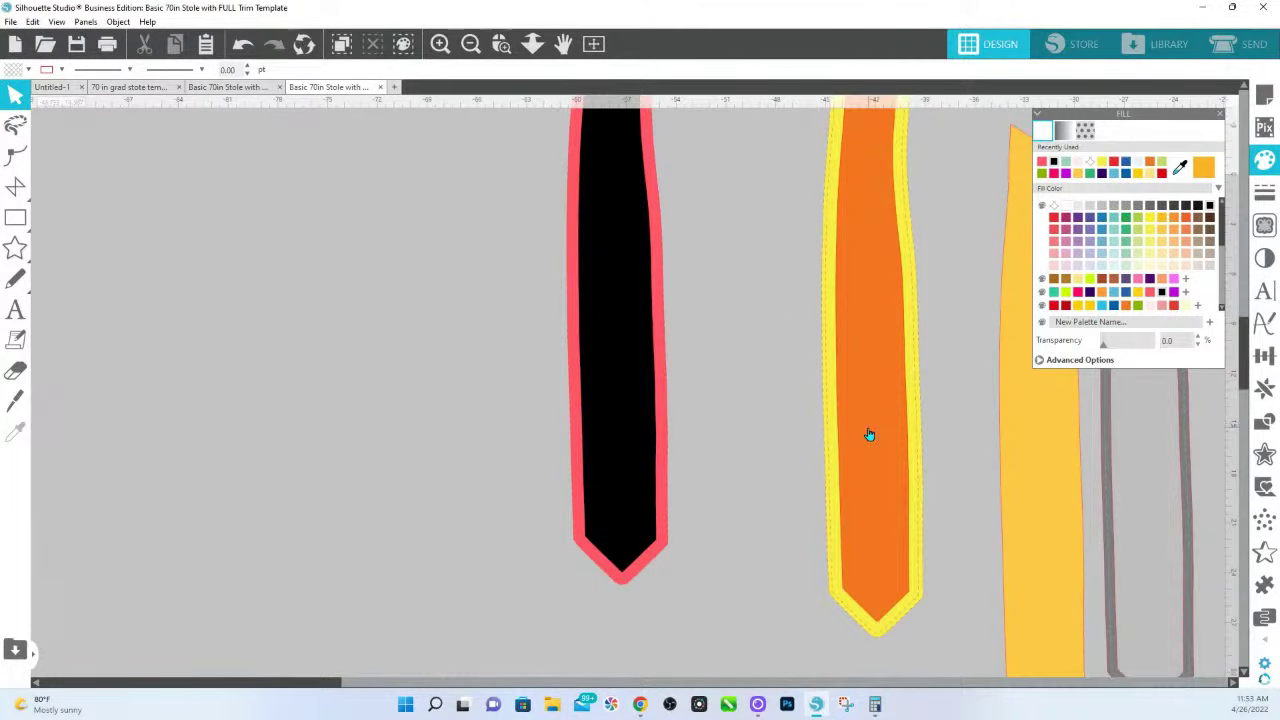
left_click(869, 434)
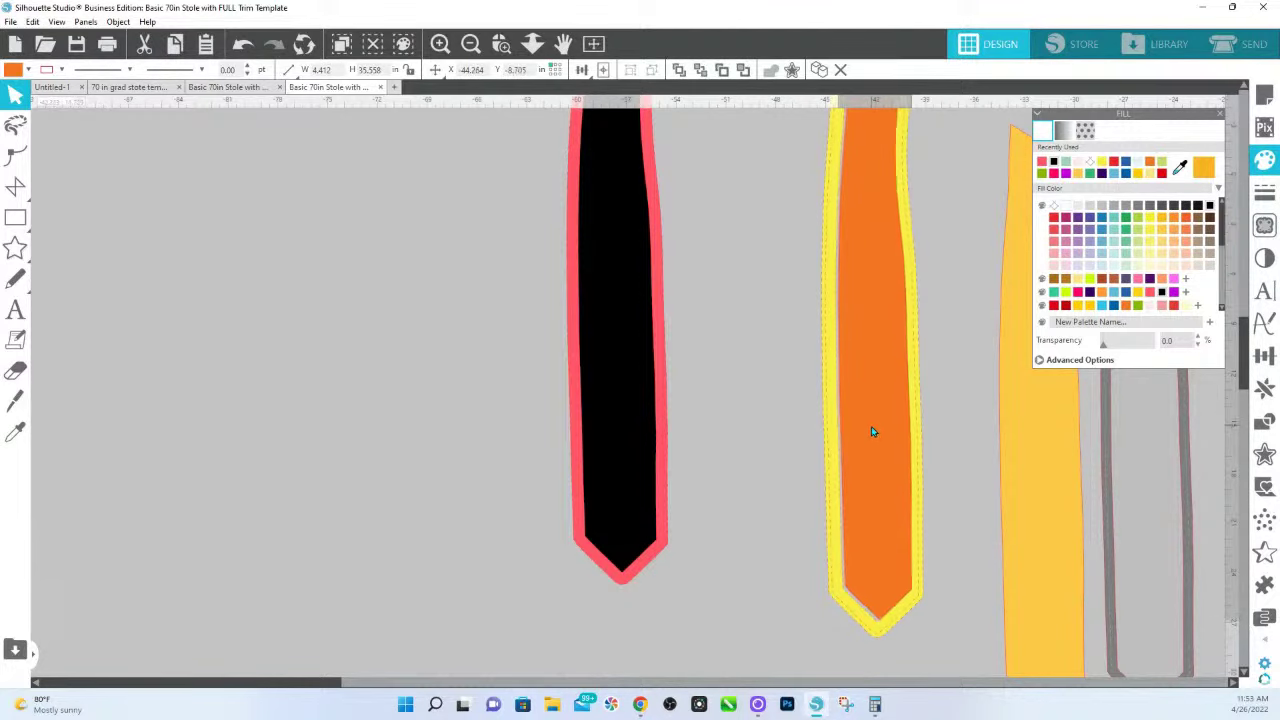
Fill the yellow trim around the orange stole body with red
scroll(874, 430, "up", 3)
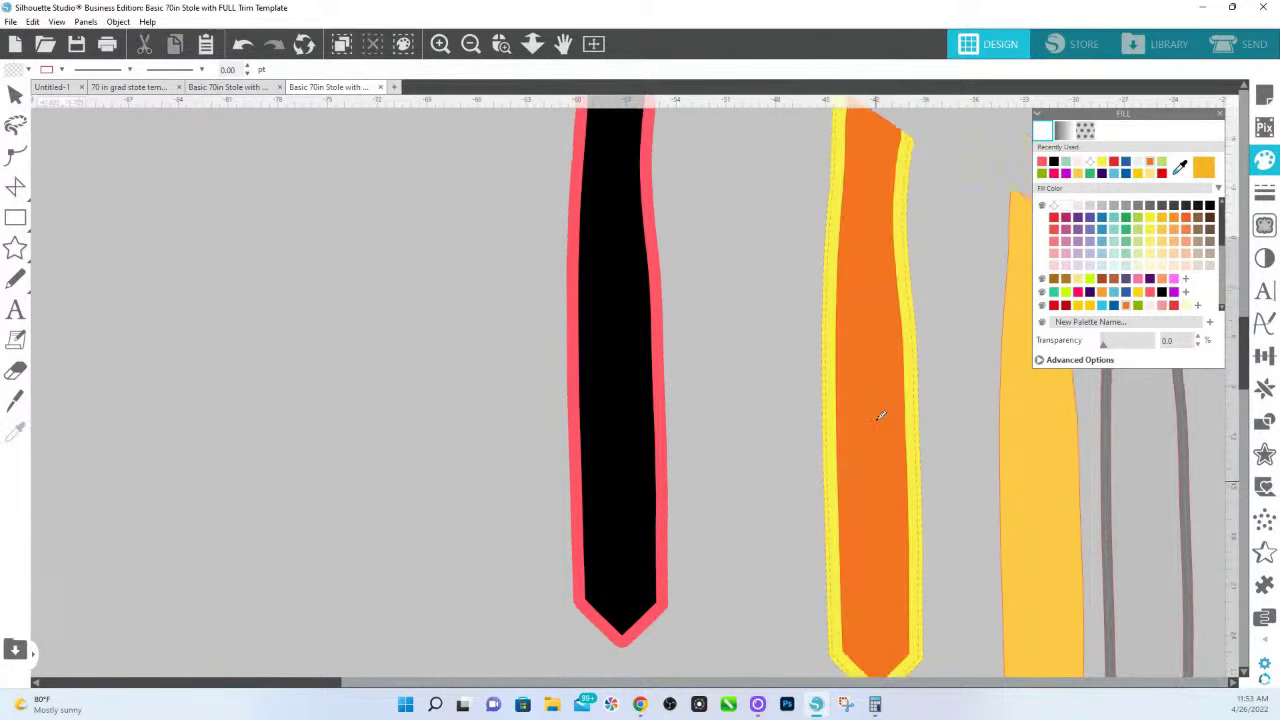
left_click(831, 235)
left_click(1053, 305)
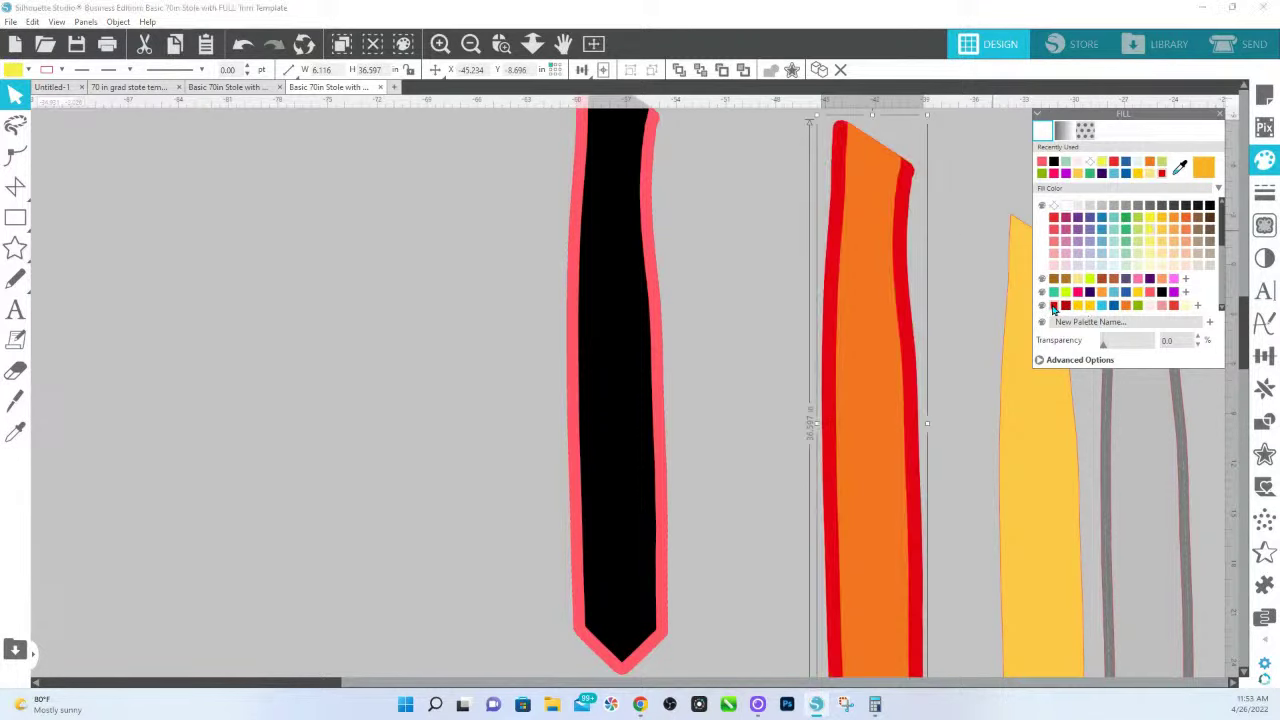
Fill the orange stole body with blue and group the red trim around it
left_click(886, 297)
left_click(1114, 305)
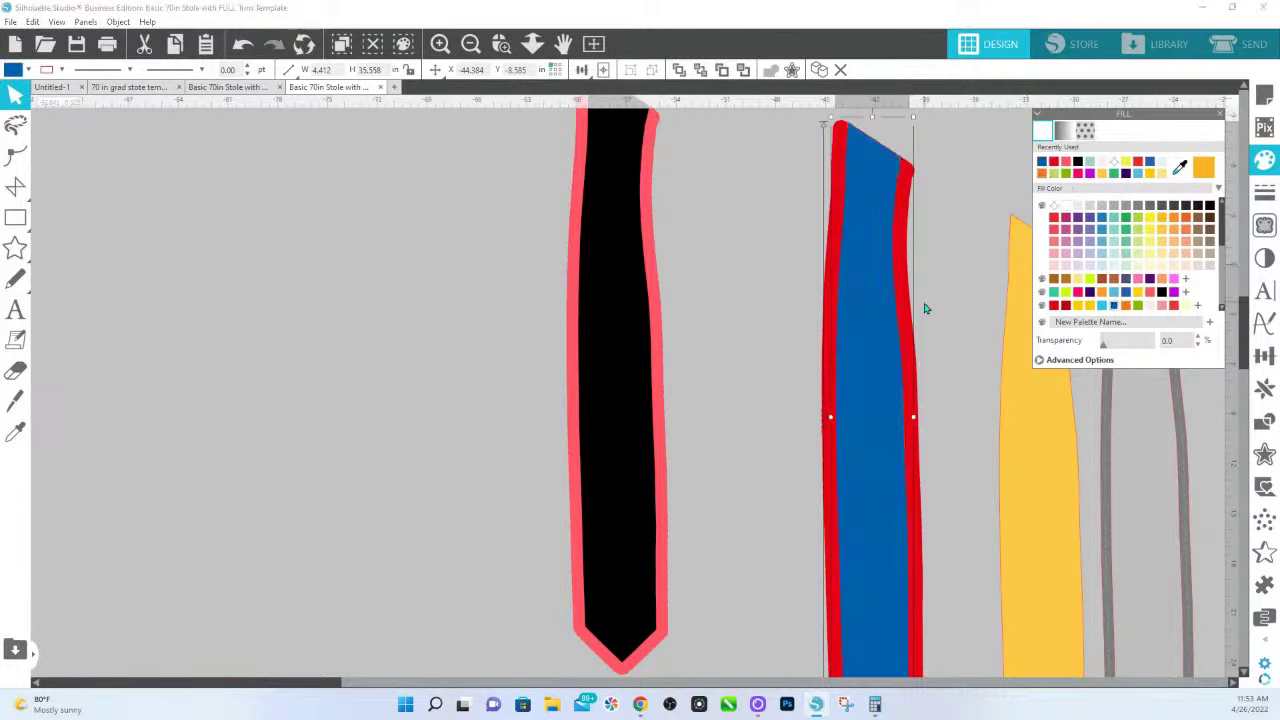
left_click(903, 341)
right_click(903, 341)
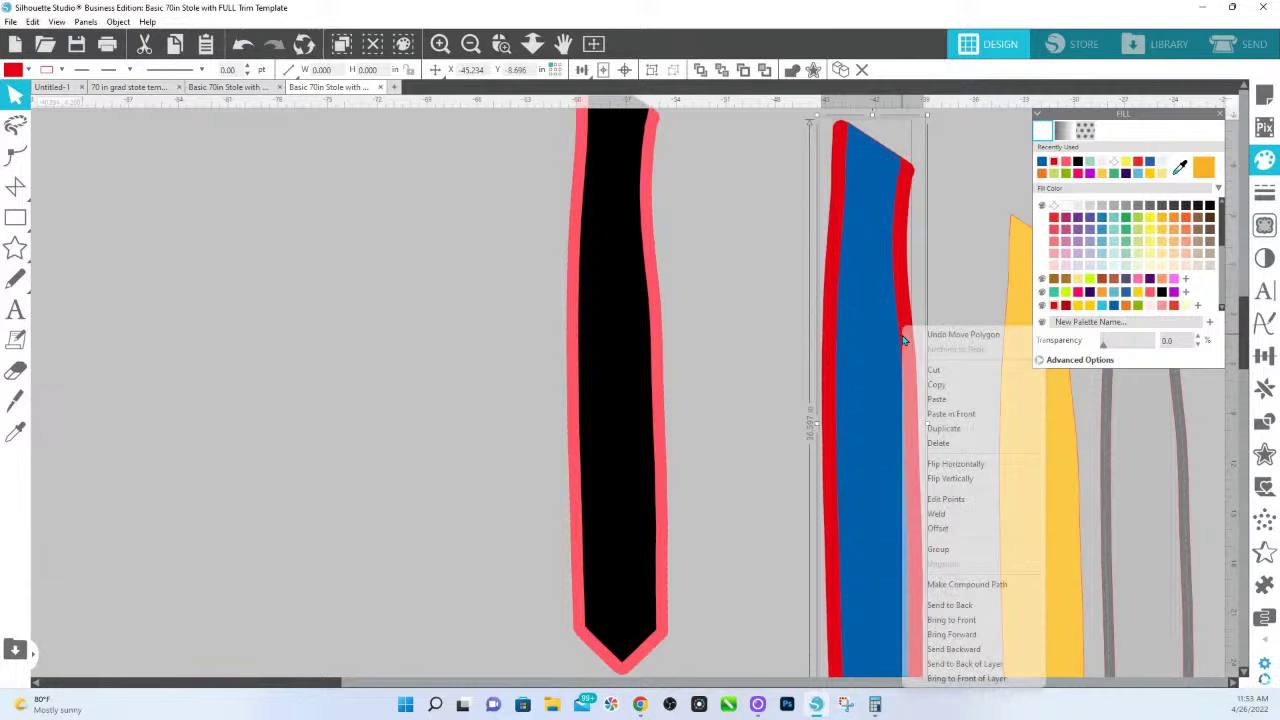
left_click(956, 547)
left_click(913, 249)
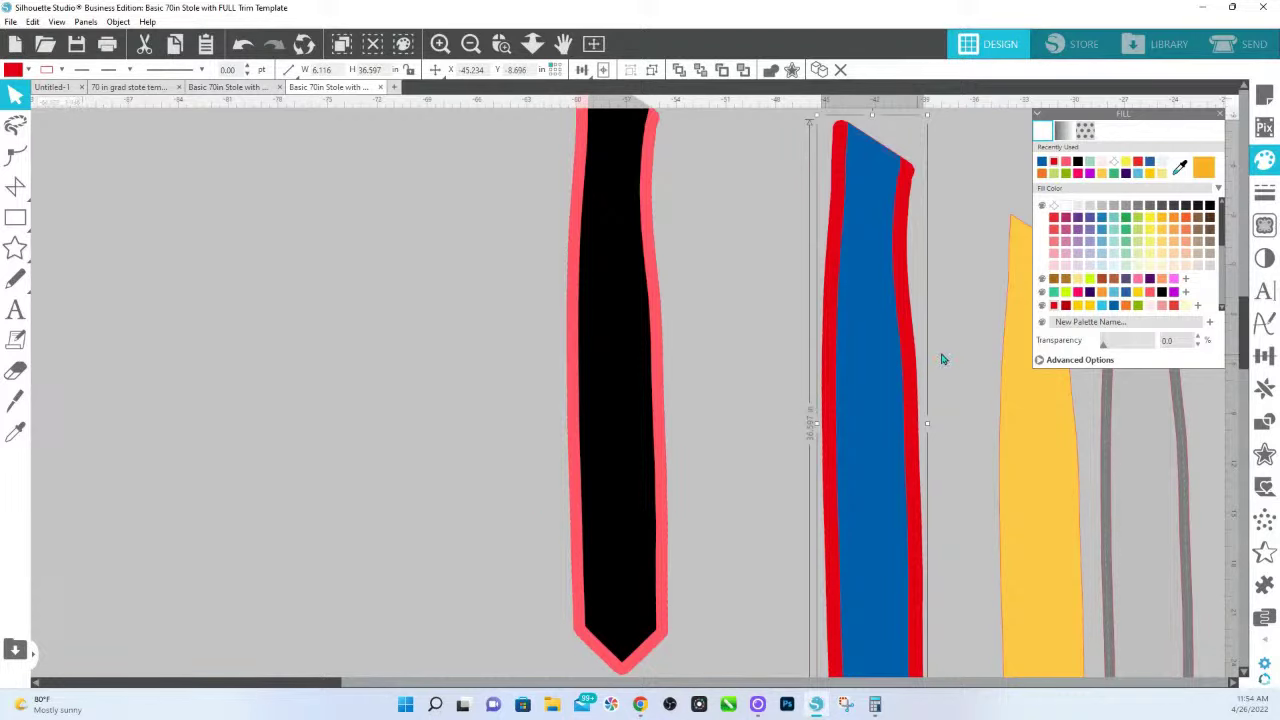
Move the yellow stole body into the open space beside the black stole, on the side away from the blue one
left_click_drag(1040, 511, 333, 463)
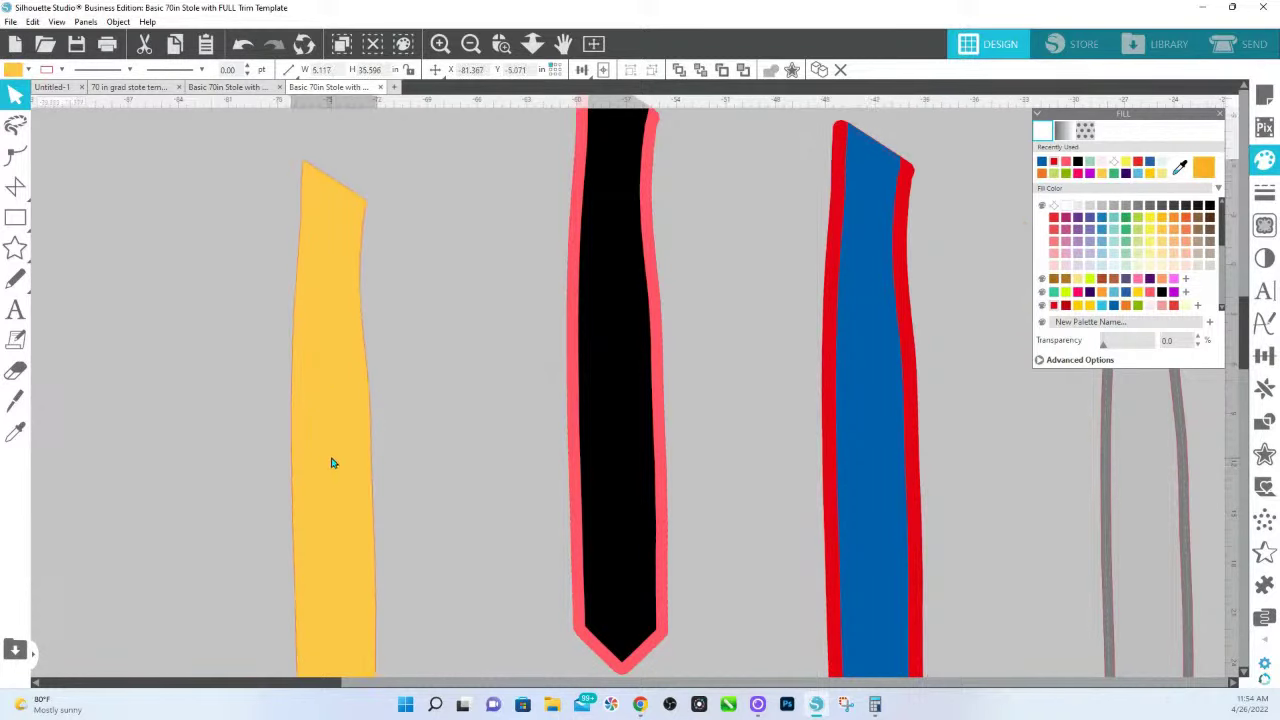
left_click(532, 43)
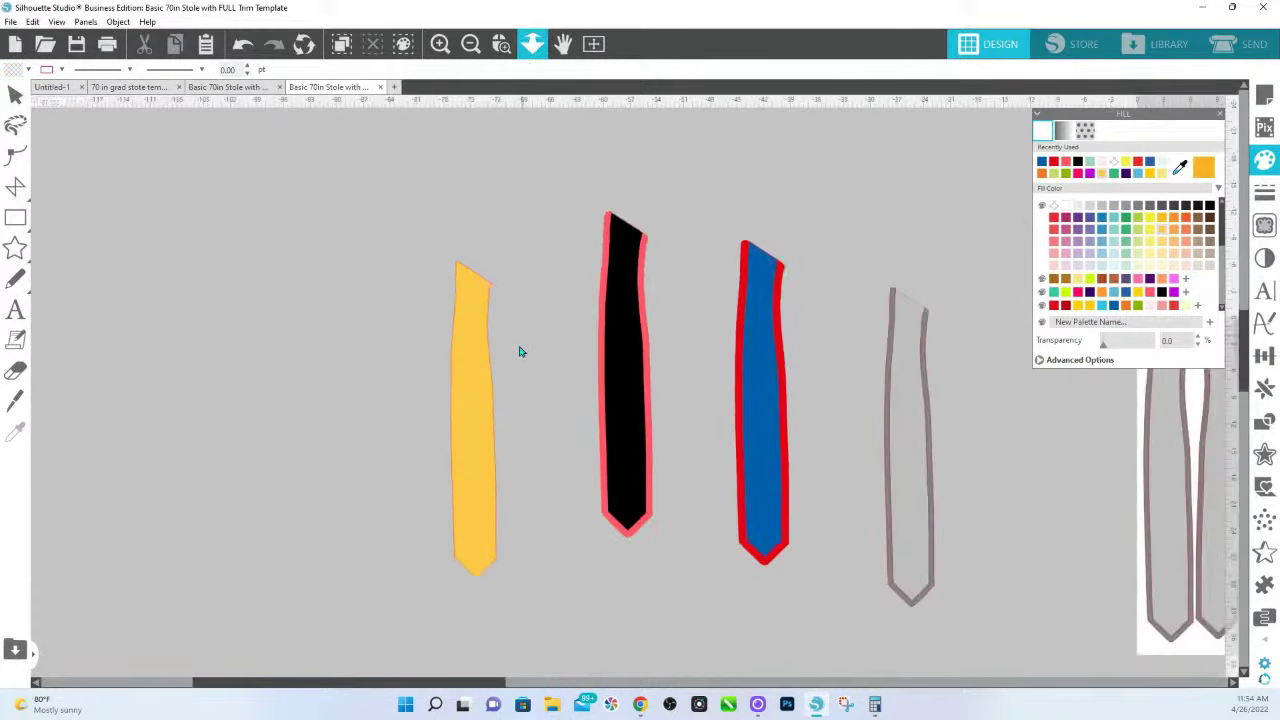
left_click(491, 400)
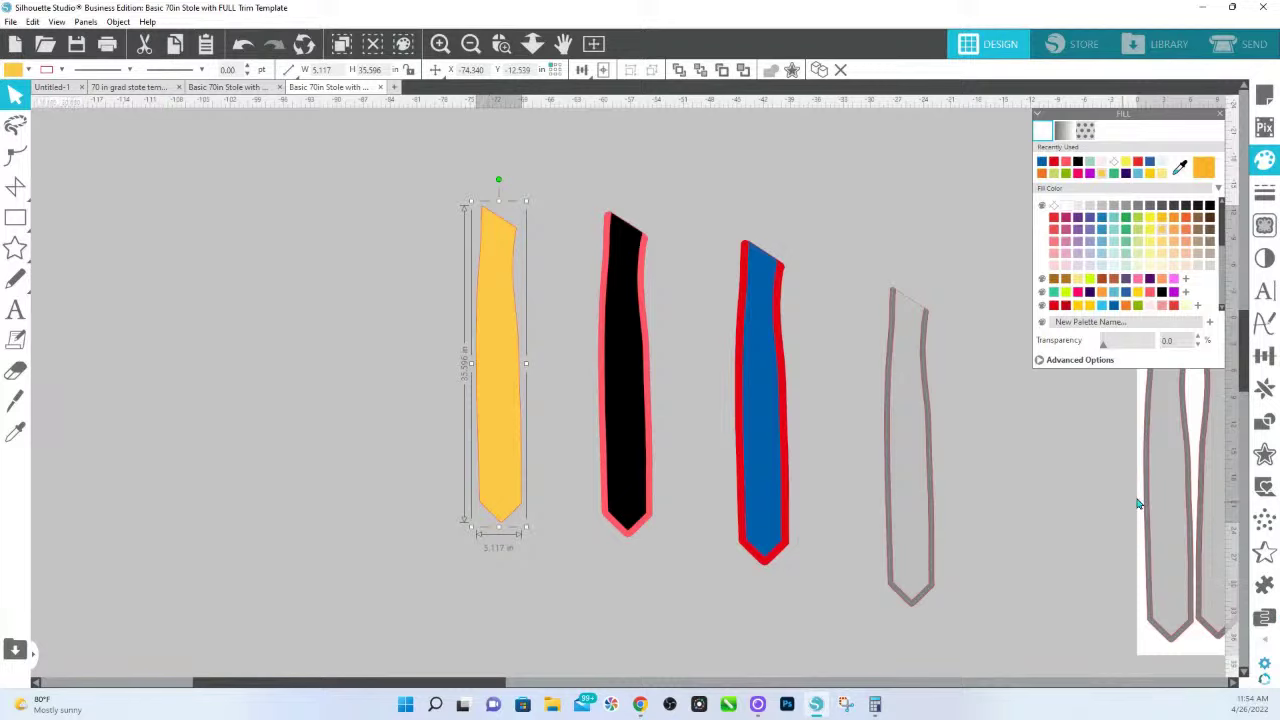
Apply an outward offset with rounded corners to the yellow stole body, making an outline about 5.8 in wide and 36.3 in tall
left_click(1264, 453)
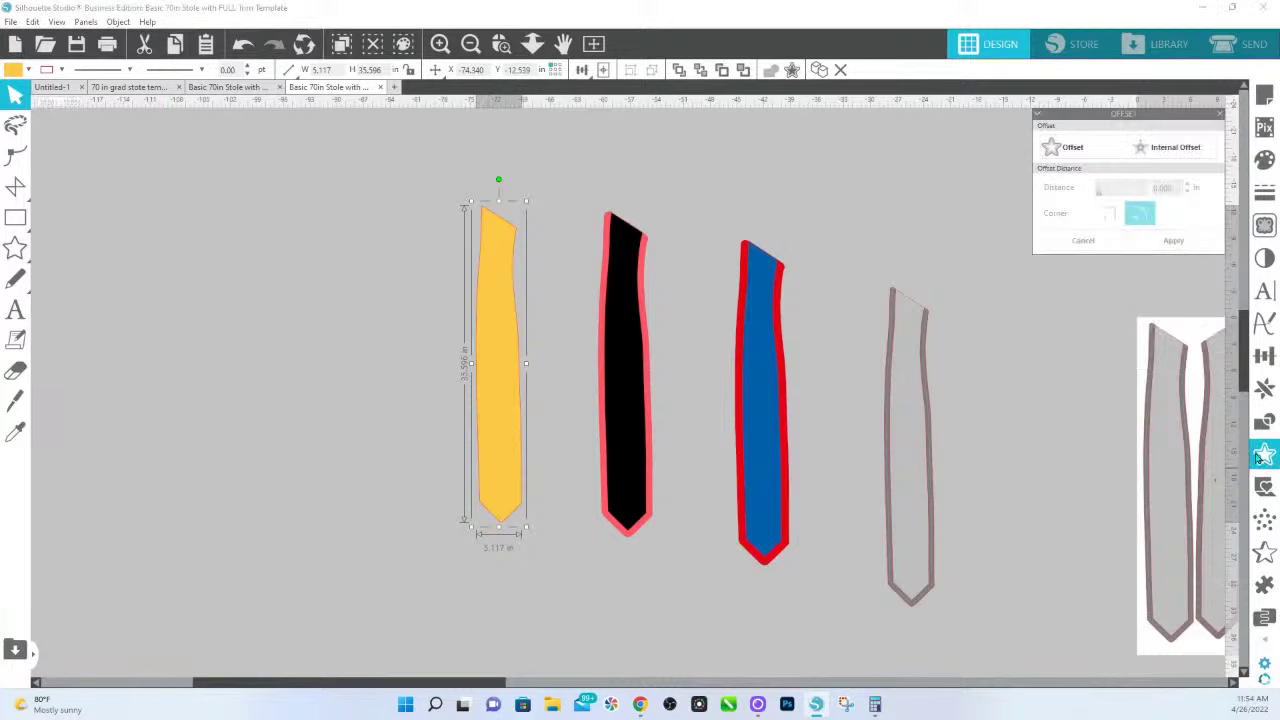
left_click(1075, 150)
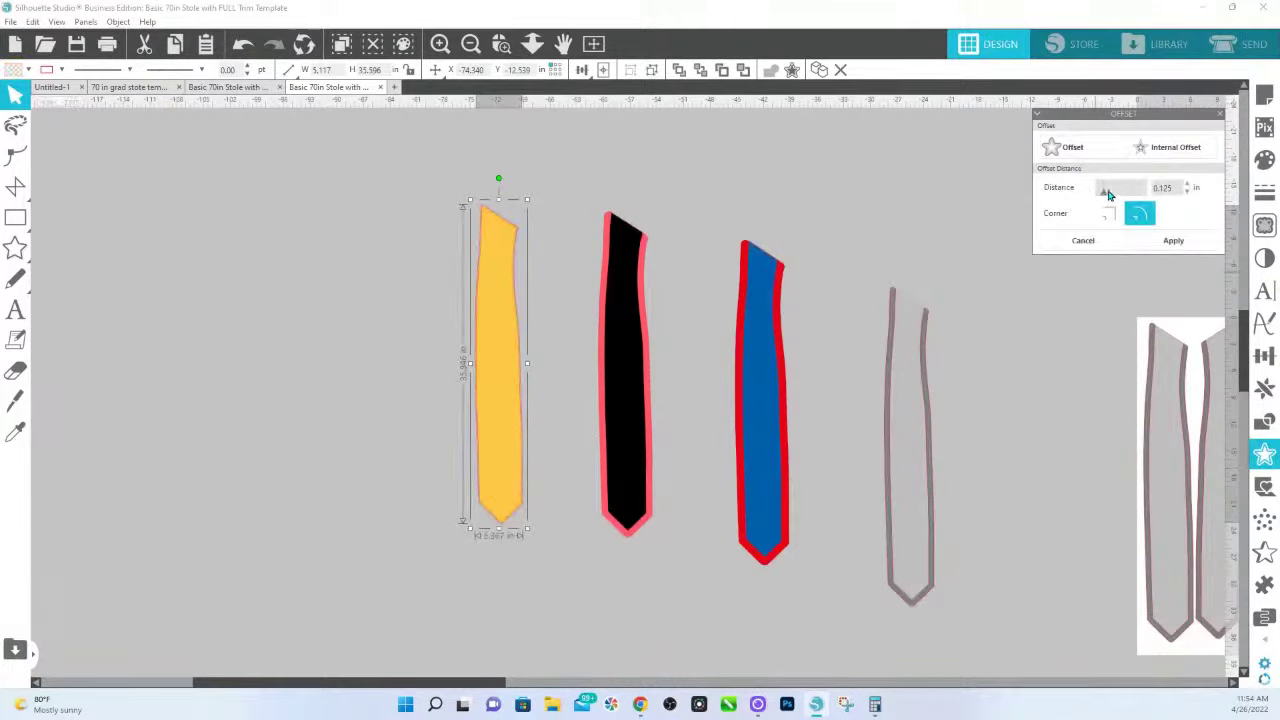
left_click_drag(1113, 193, 1116, 193)
left_click(1168, 242)
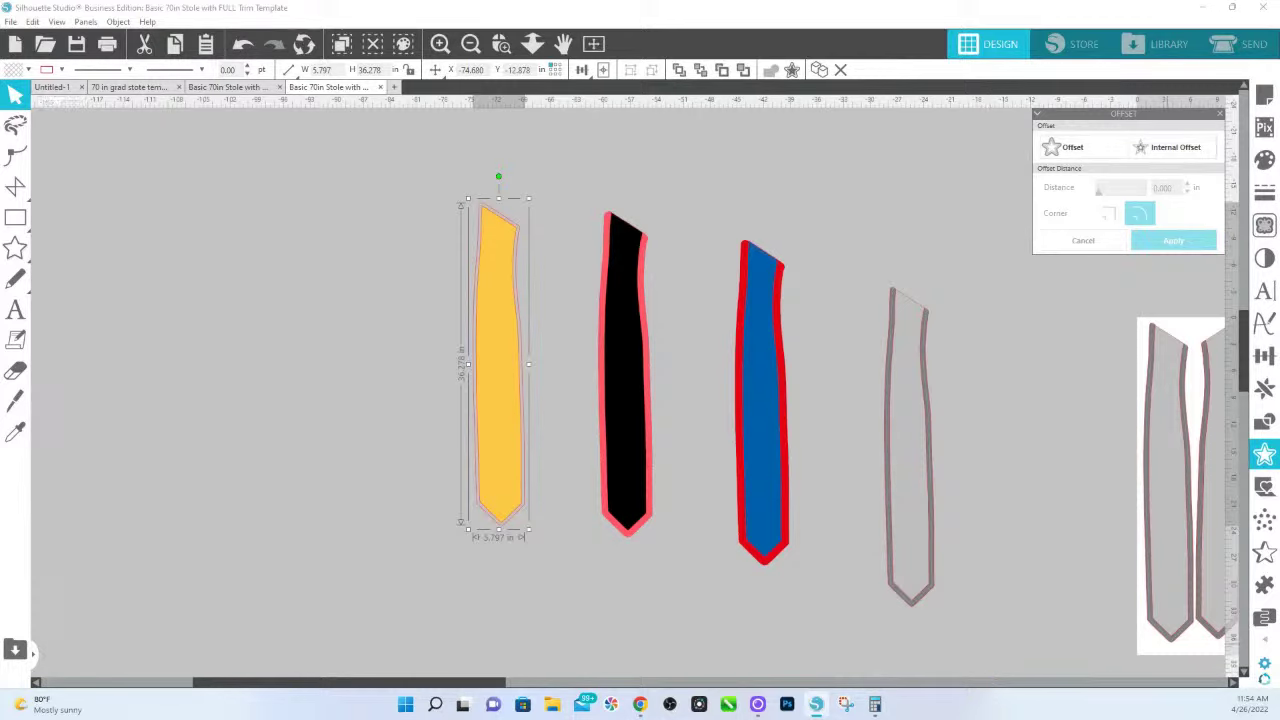
scroll(1059, 492, "up", 2)
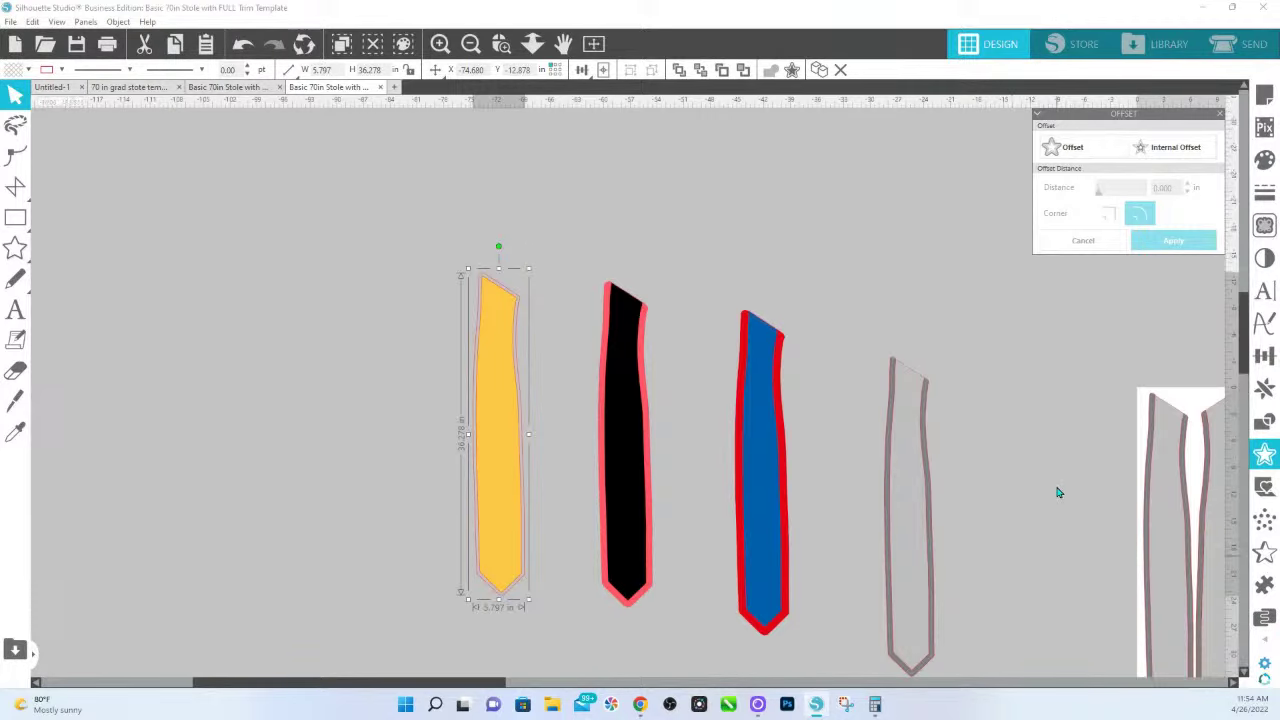